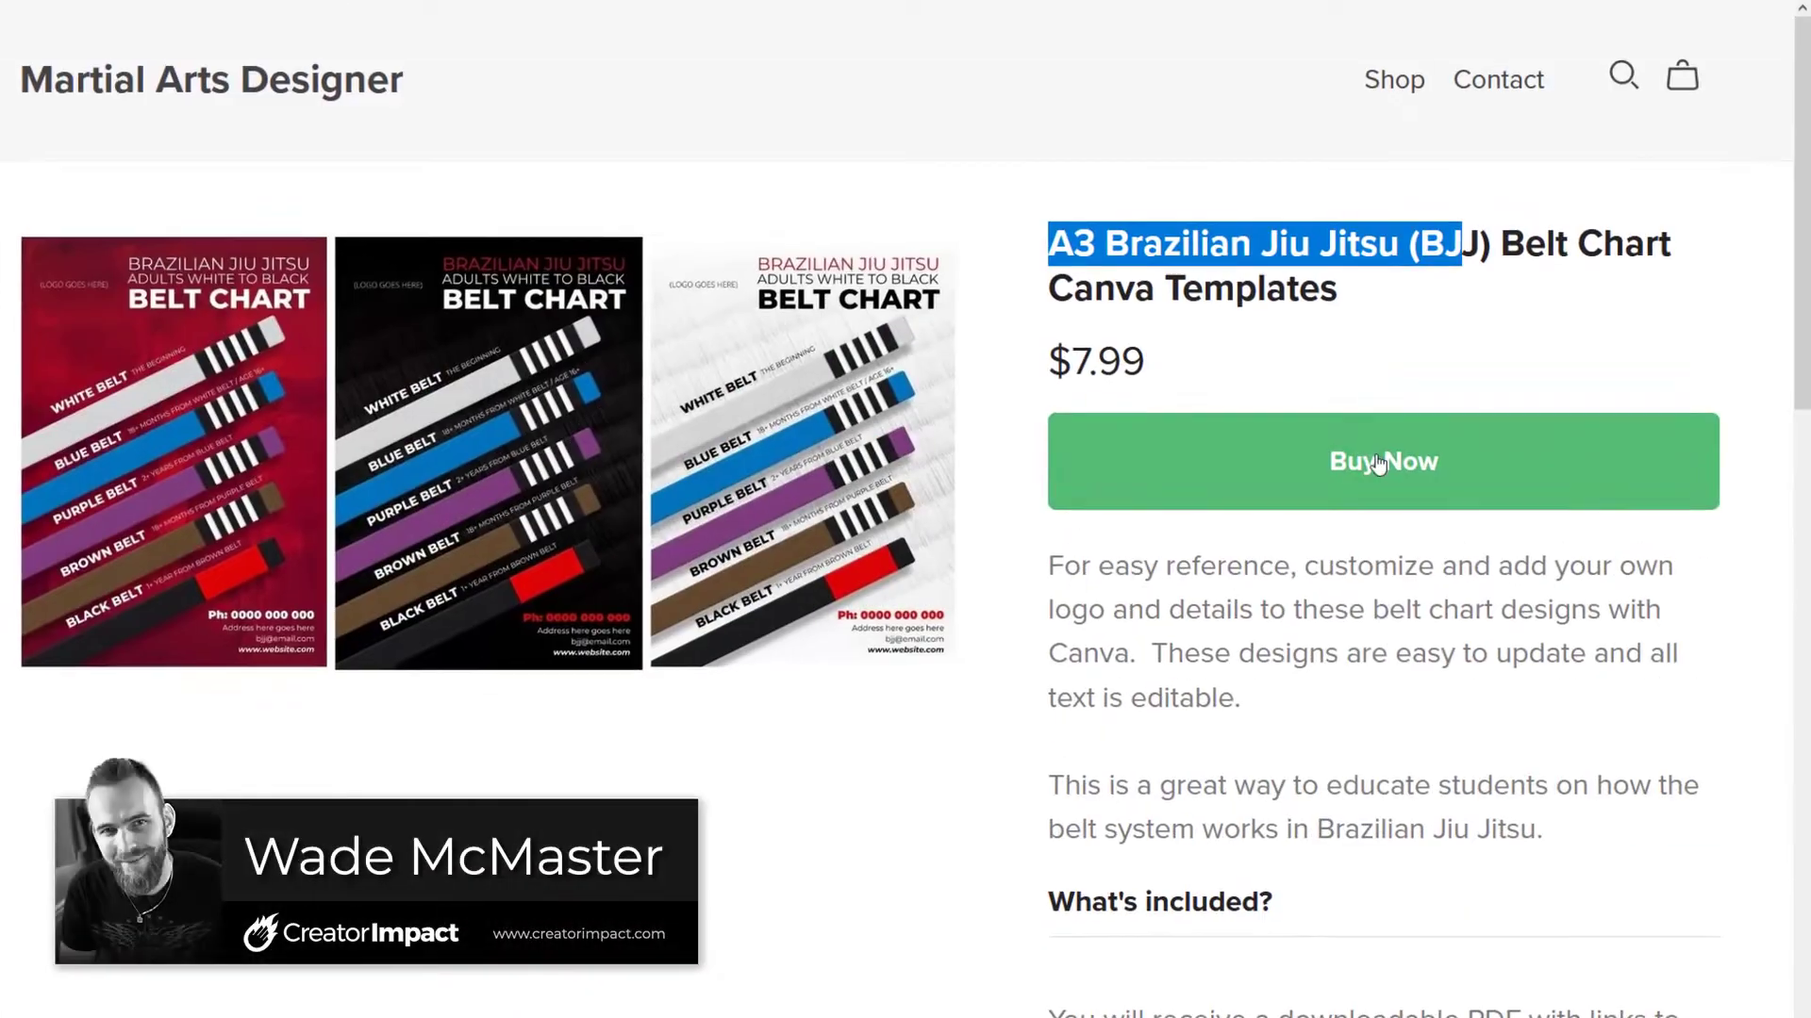
# - Preview the $7.99 A3 BJJ belt chart purchase window and scroll through the product page
pyautogui.click(1387, 454)
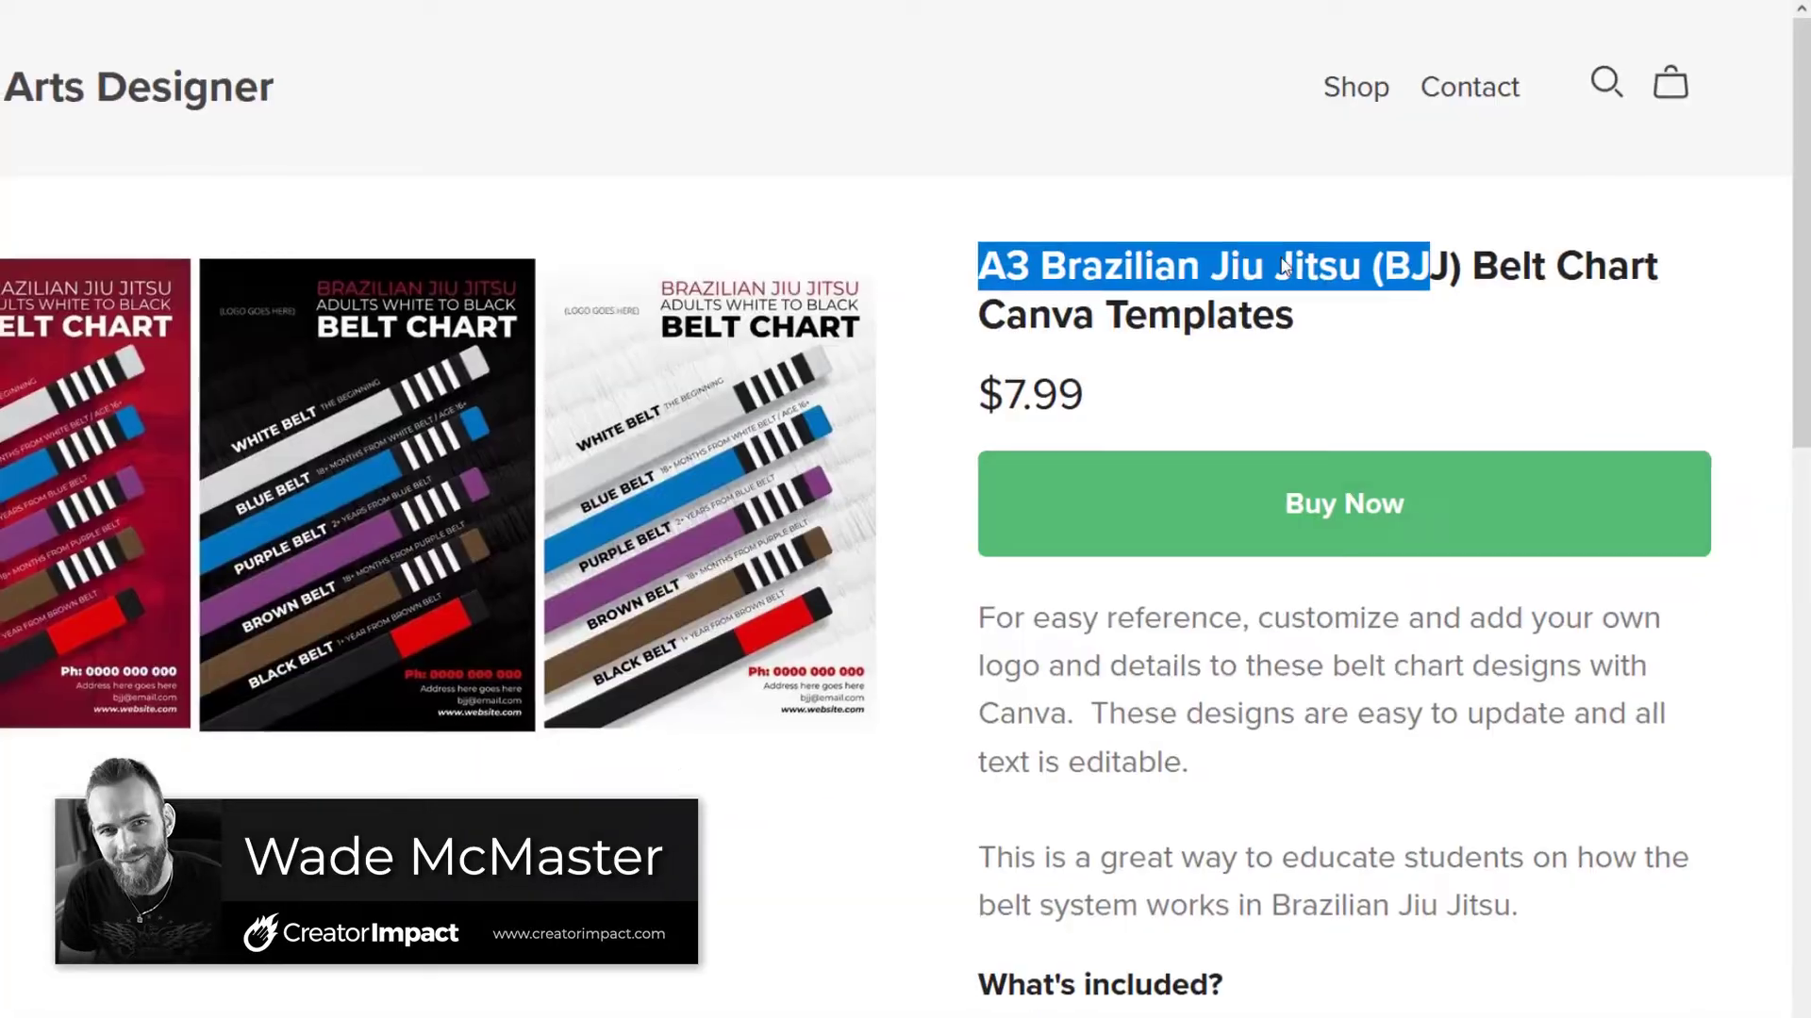
pyautogui.scroll(-5, 1350, 697)
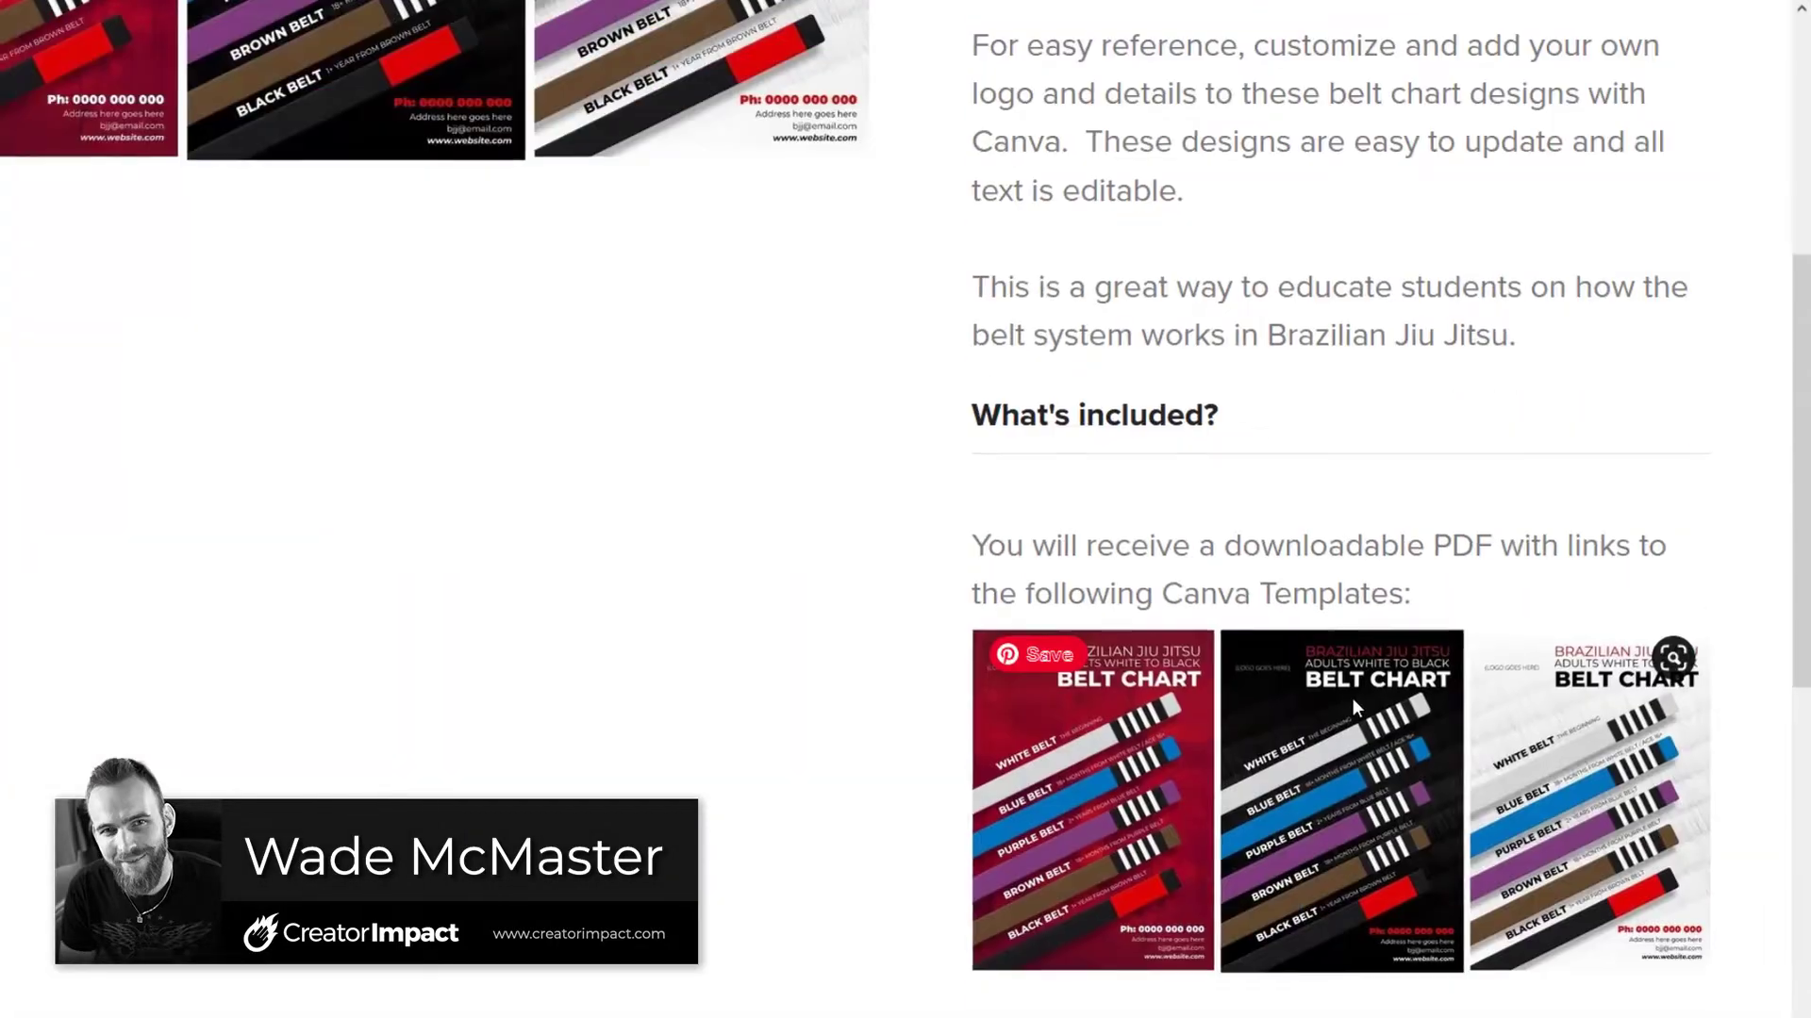
pyautogui.scroll(-5, 1350, 698)
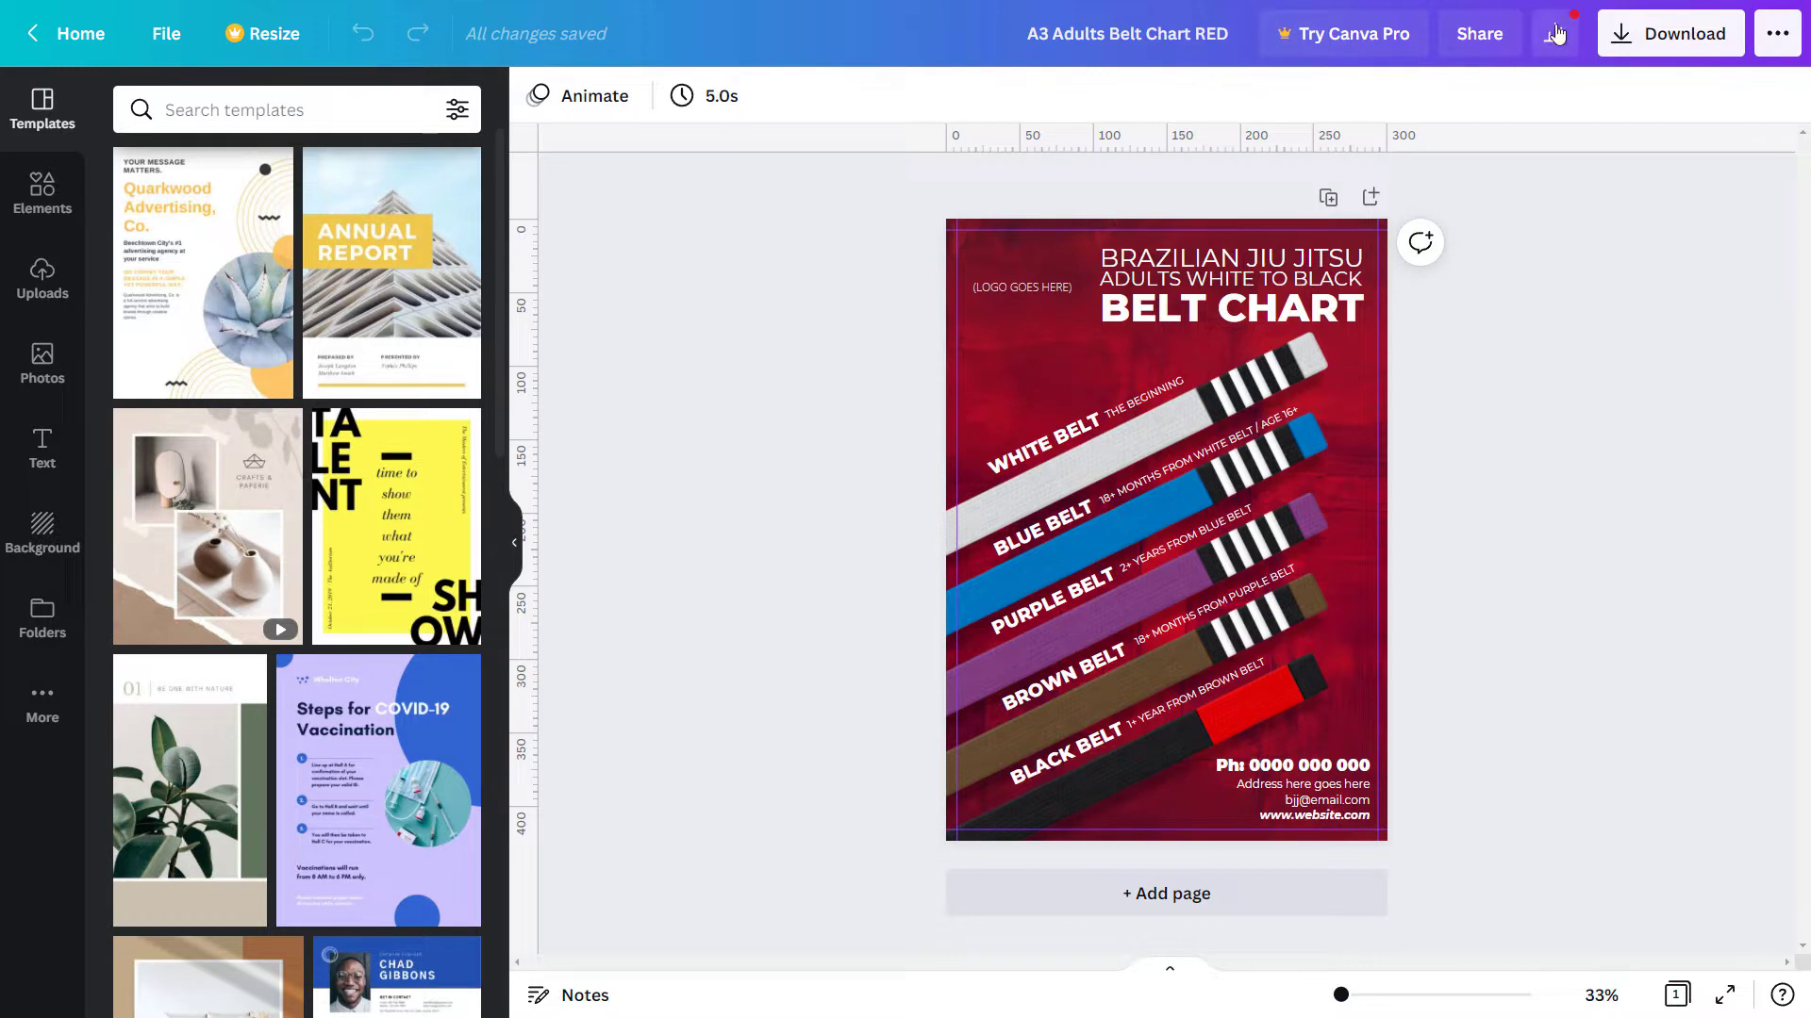
# - Switch the red chart's share link permission to 'use as template' and copy the link
pyautogui.click(1481, 39)
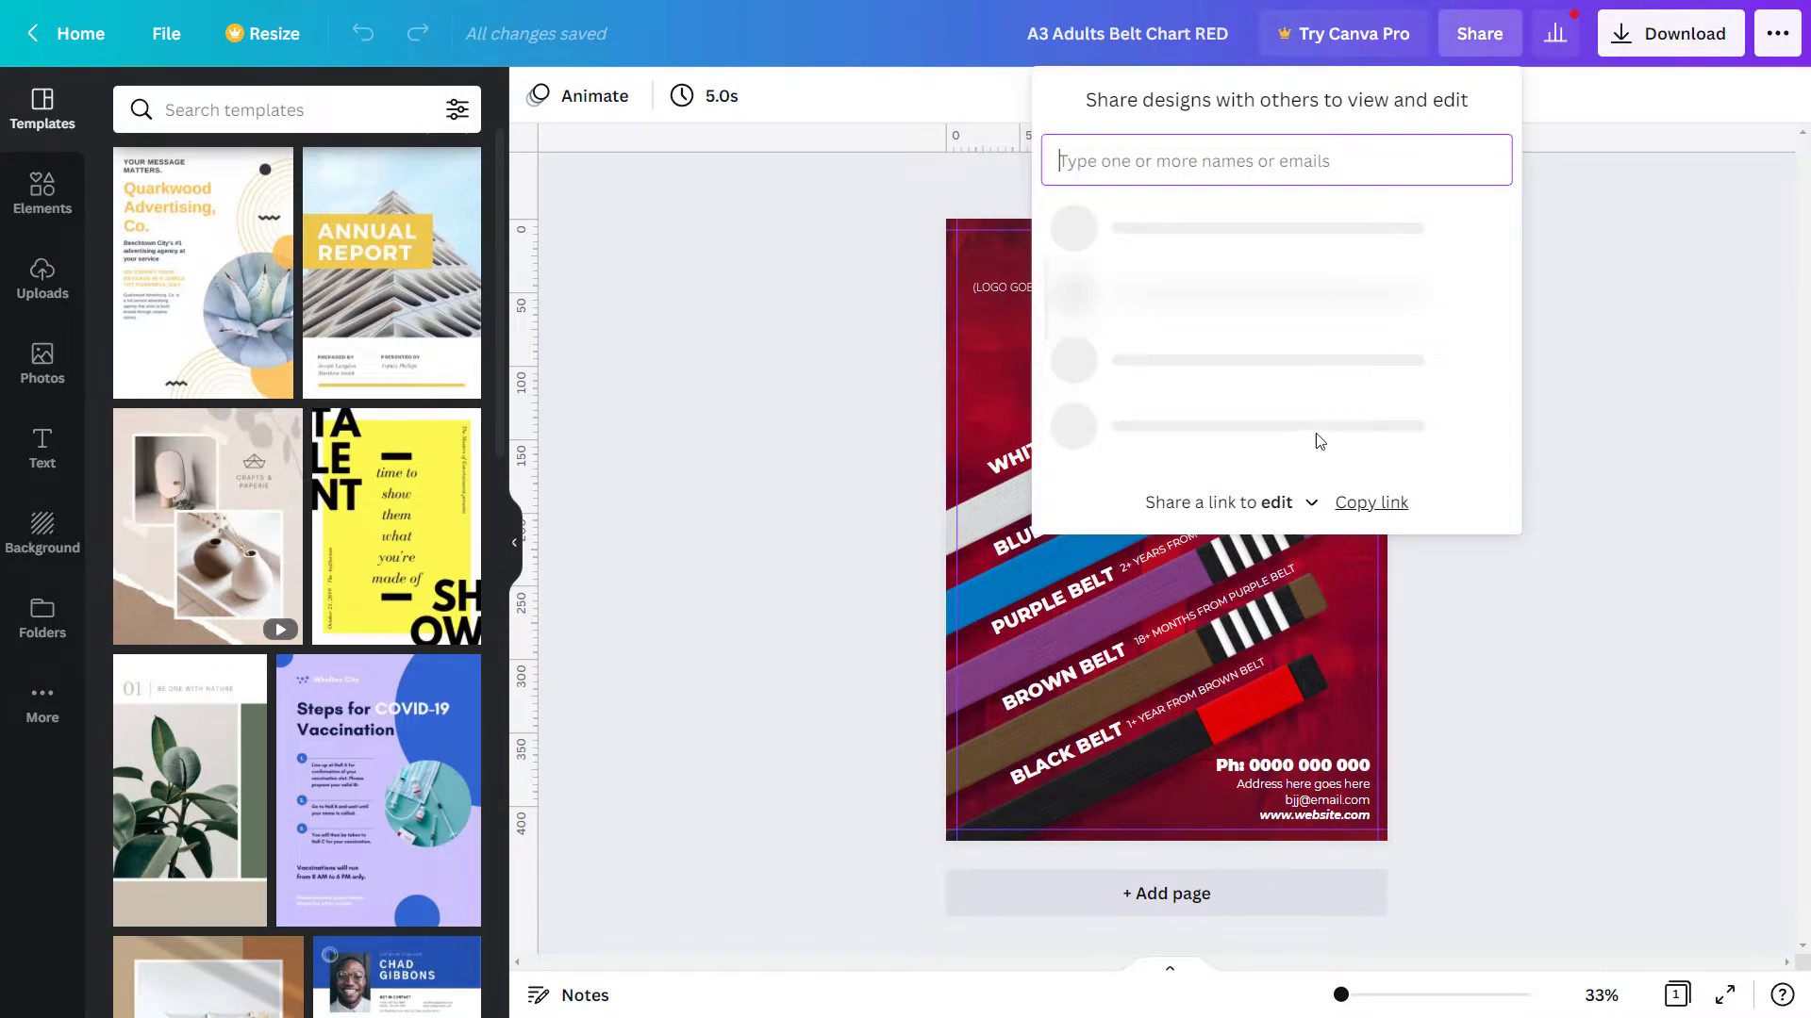
pyautogui.click(1219, 373)
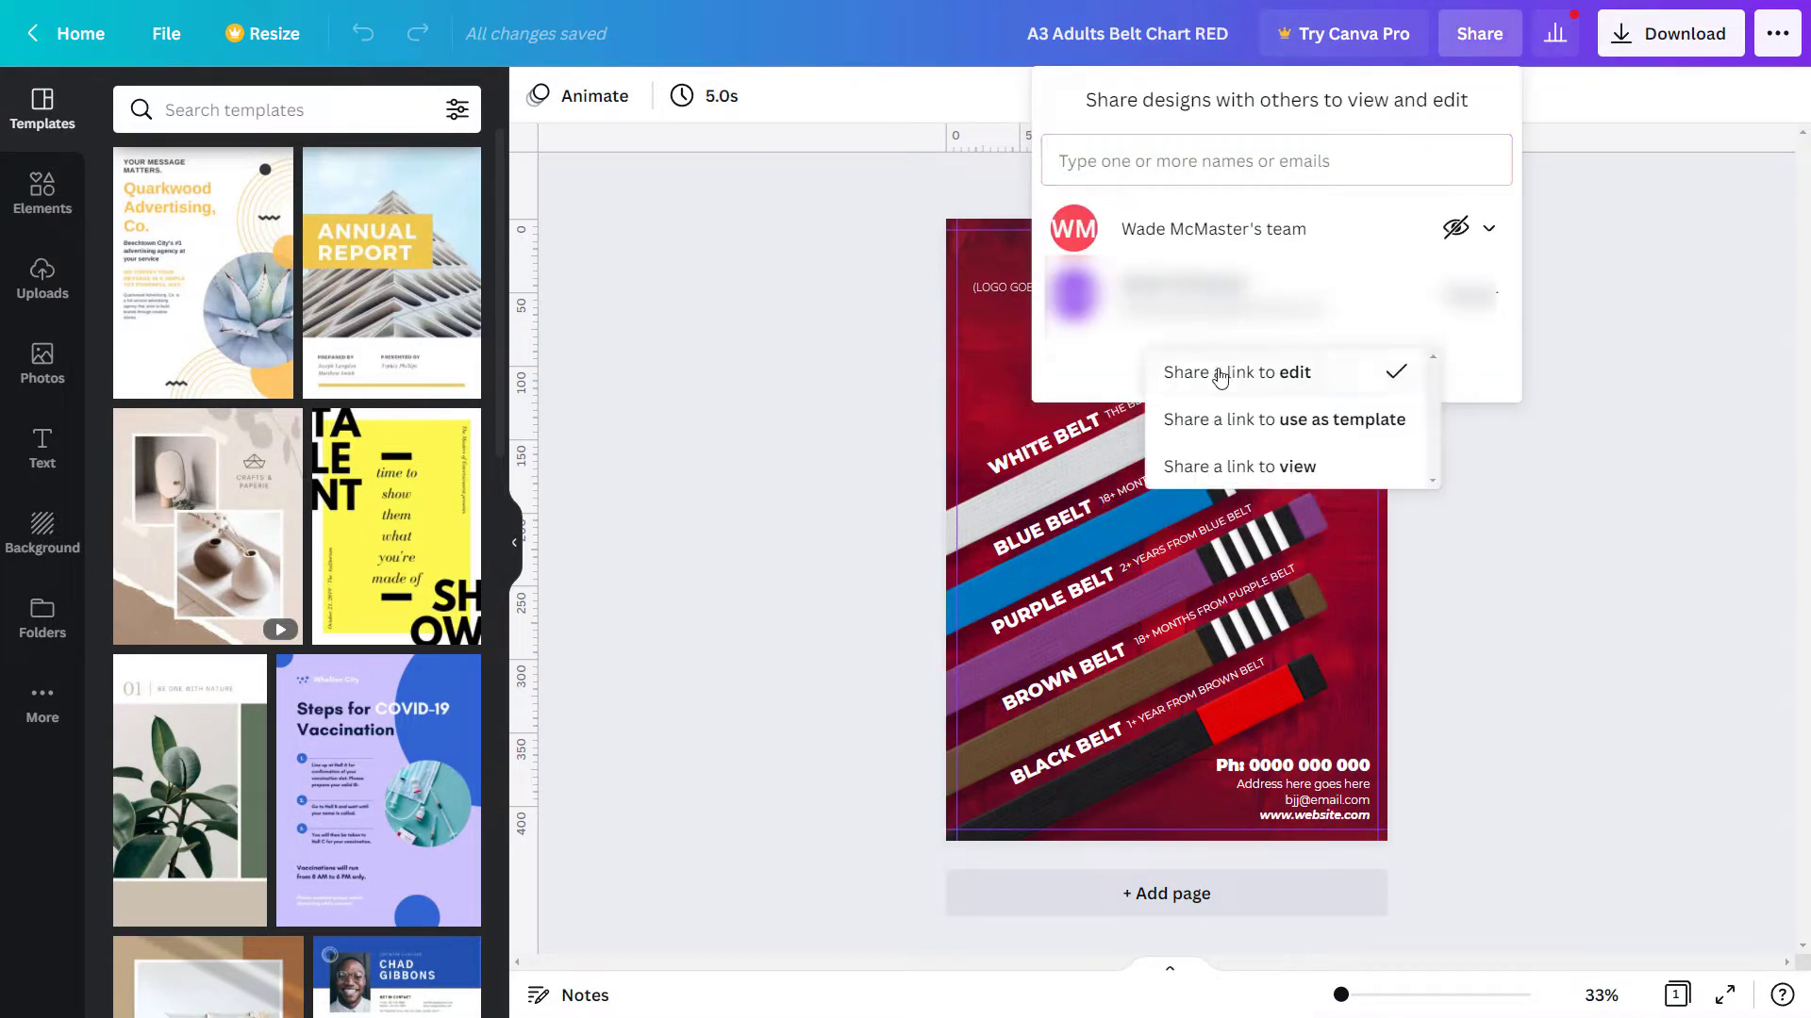
pyautogui.click(1247, 432)
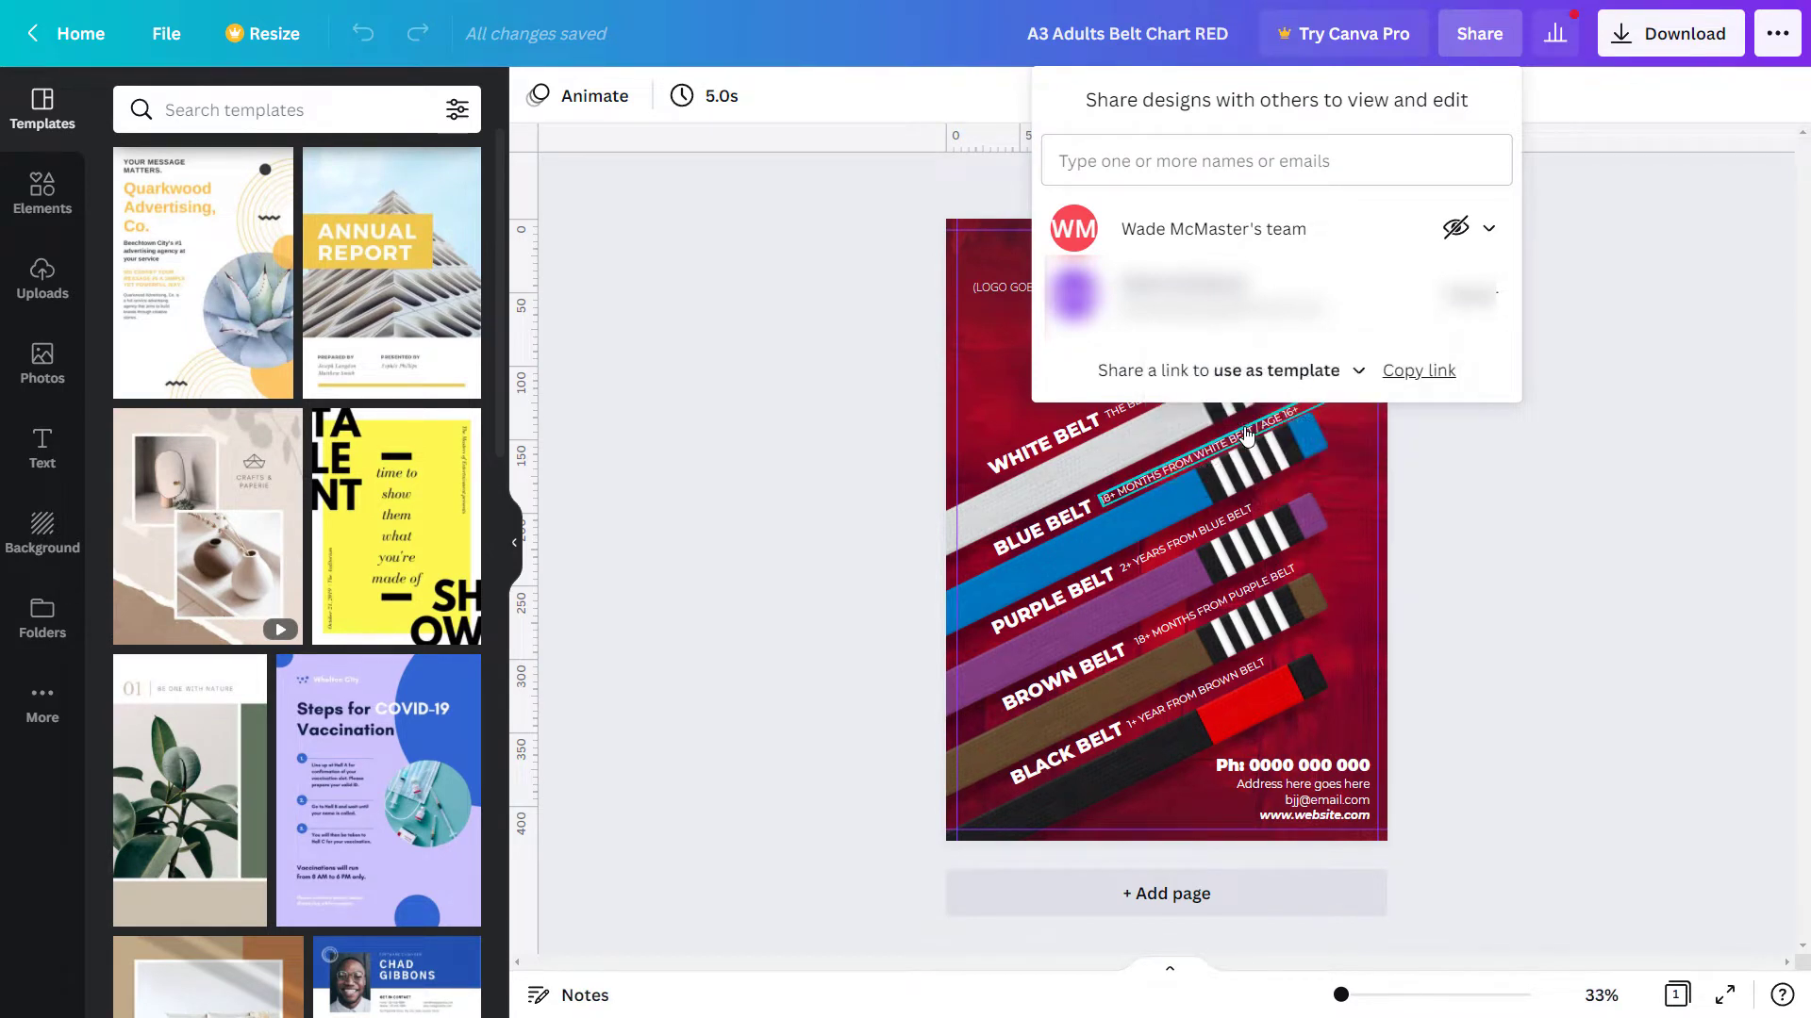
pyautogui.click(1414, 370)
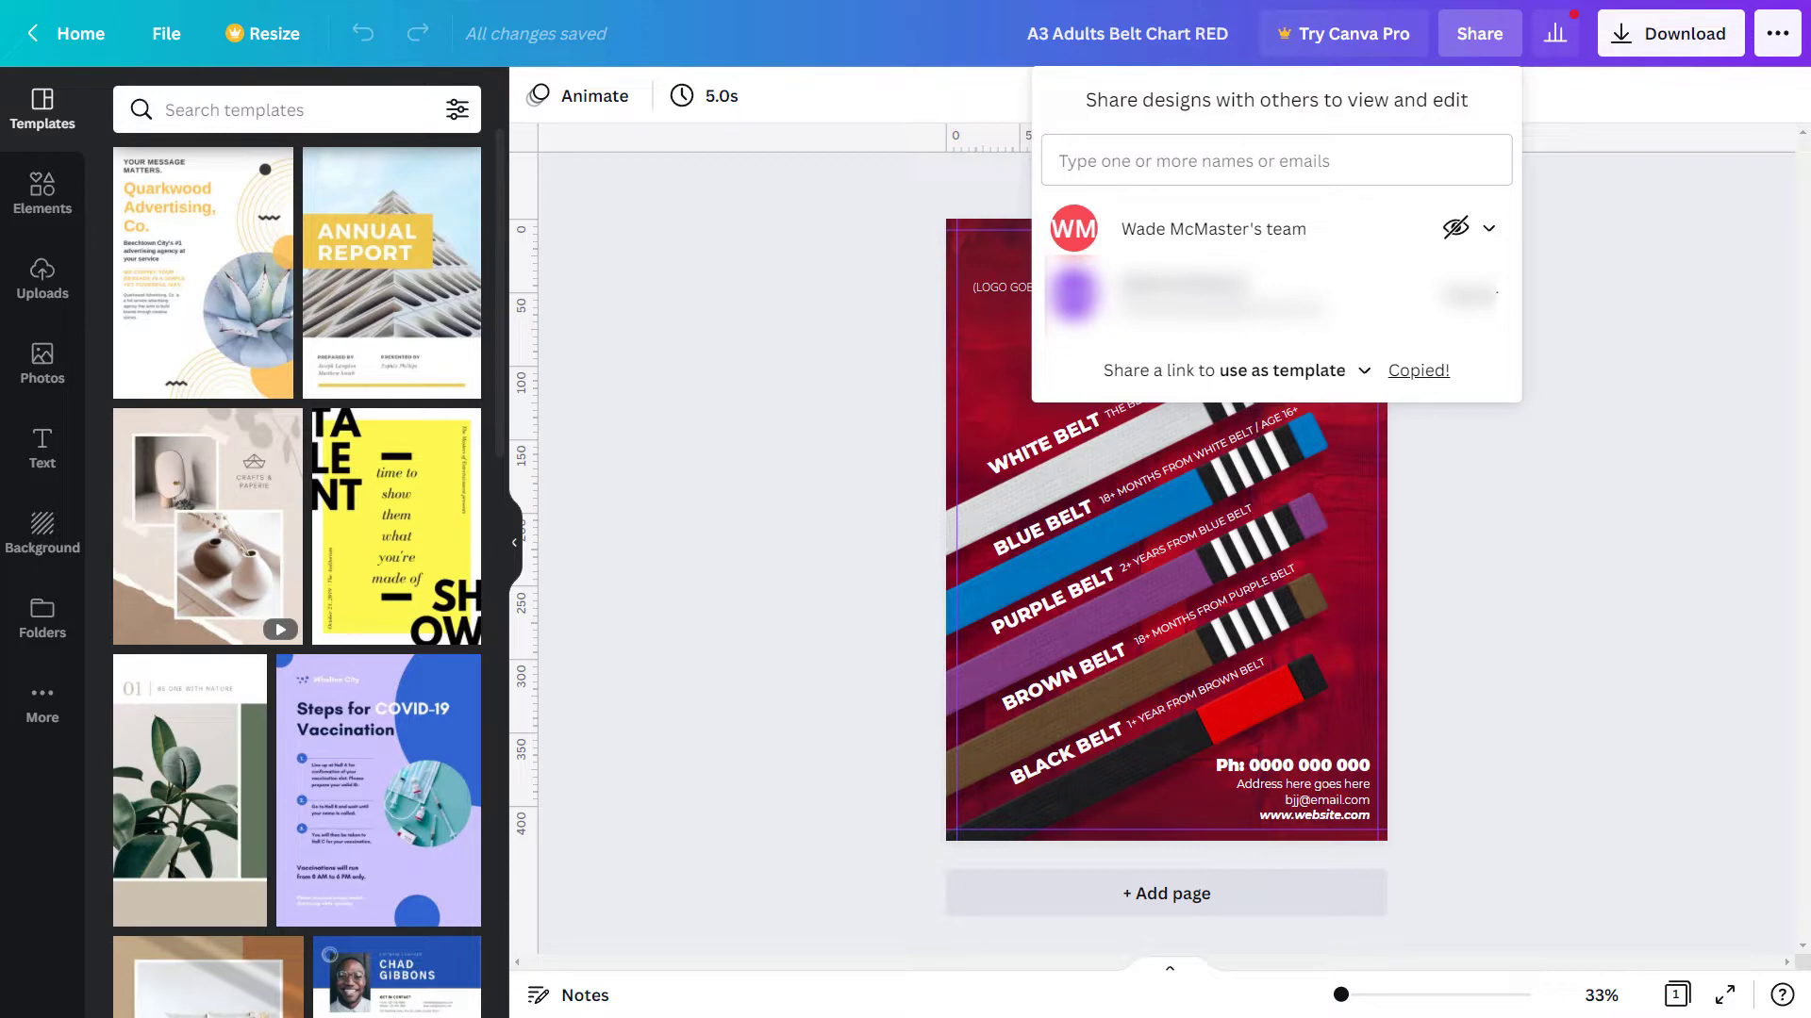
# - In Notepad, put the label 'Red:' on its own line above the pasted link, then return to Canva
pyautogui.hotkey('alt', 'Tab')
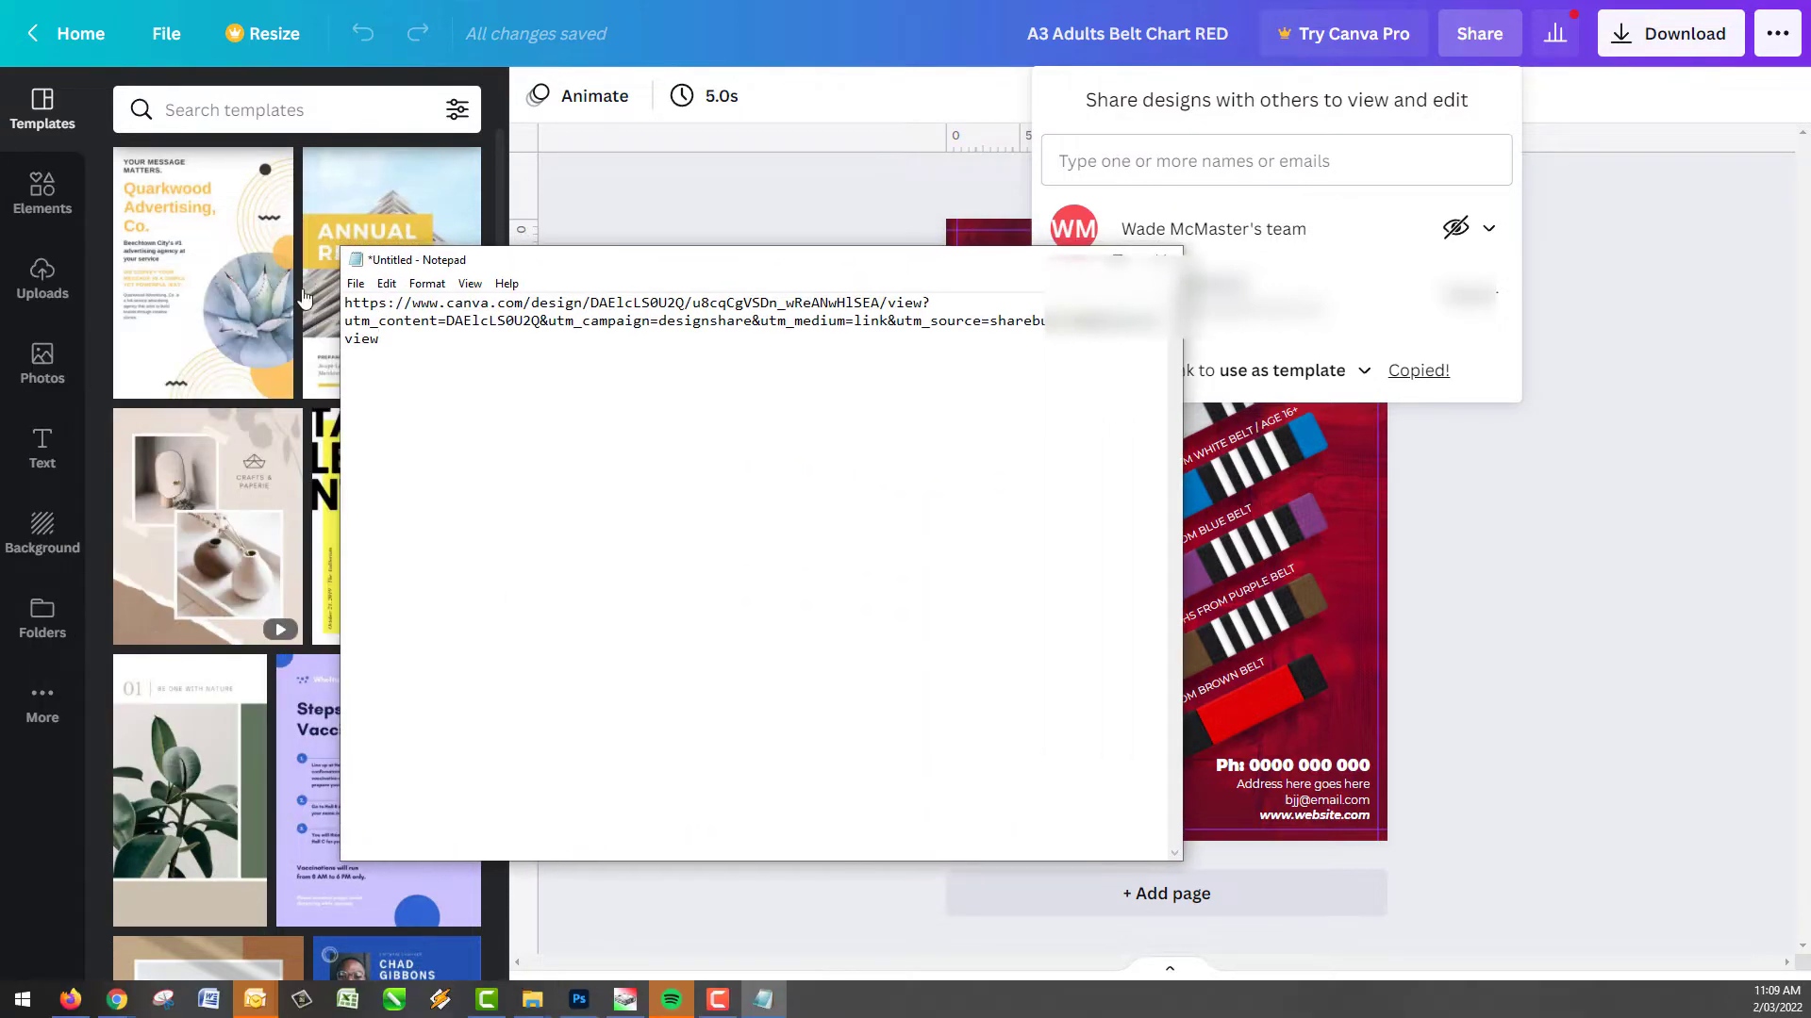
pyautogui.click(345, 301)
pyautogui.write('Red:')
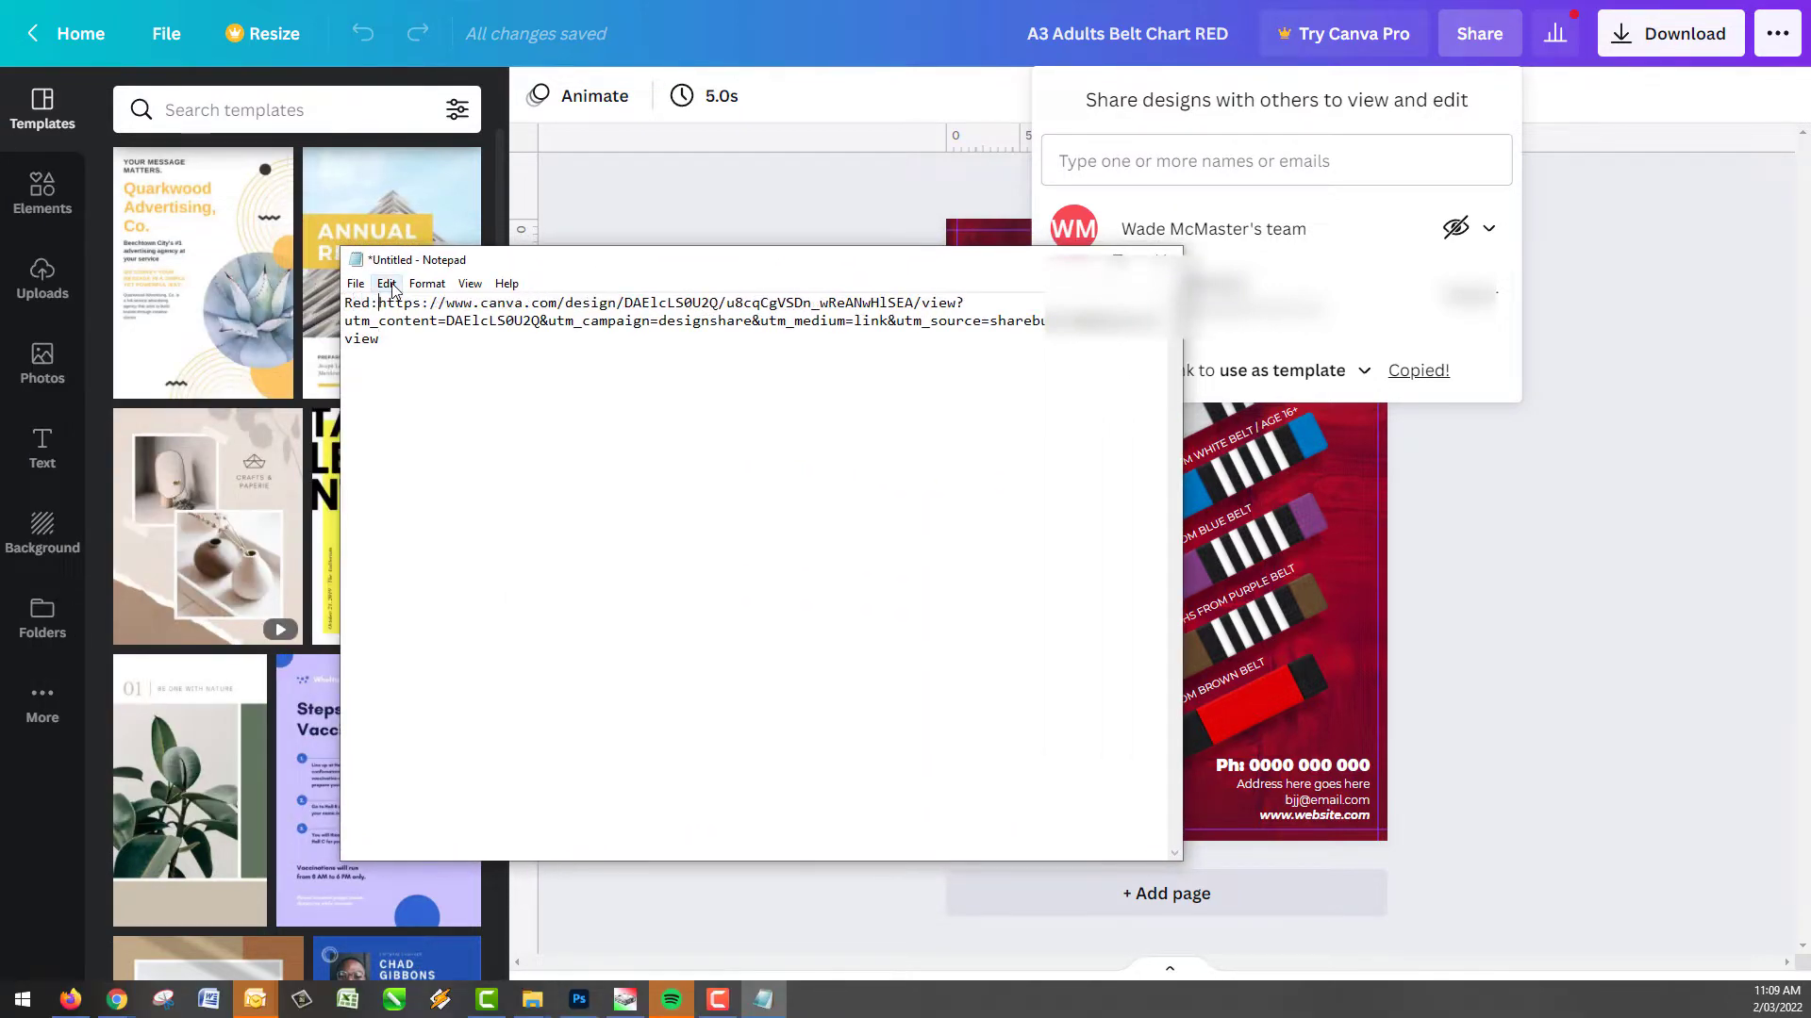
pyautogui.press('Return')
pyautogui.hotkey('alt', 'Tab')
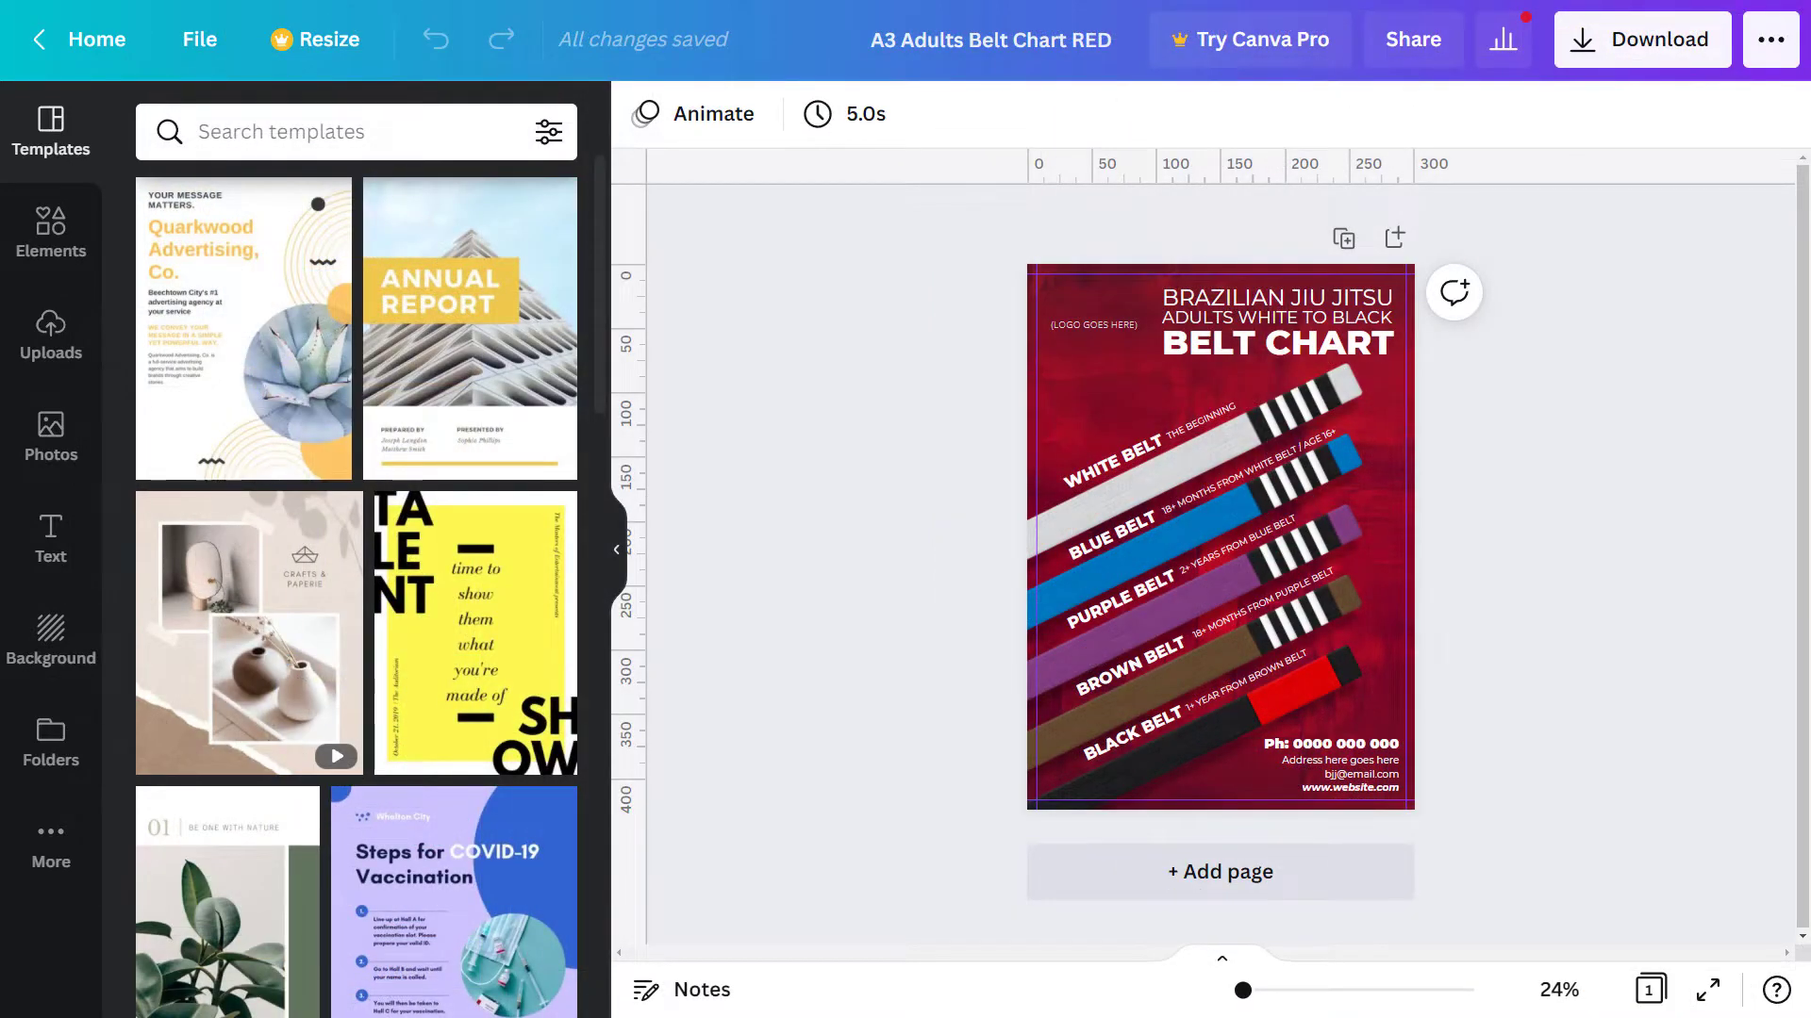
# - Download the red belt chart design as a JPG file
pyautogui.moveTo(0, 226); pyautogui.dragTo(0, 226)
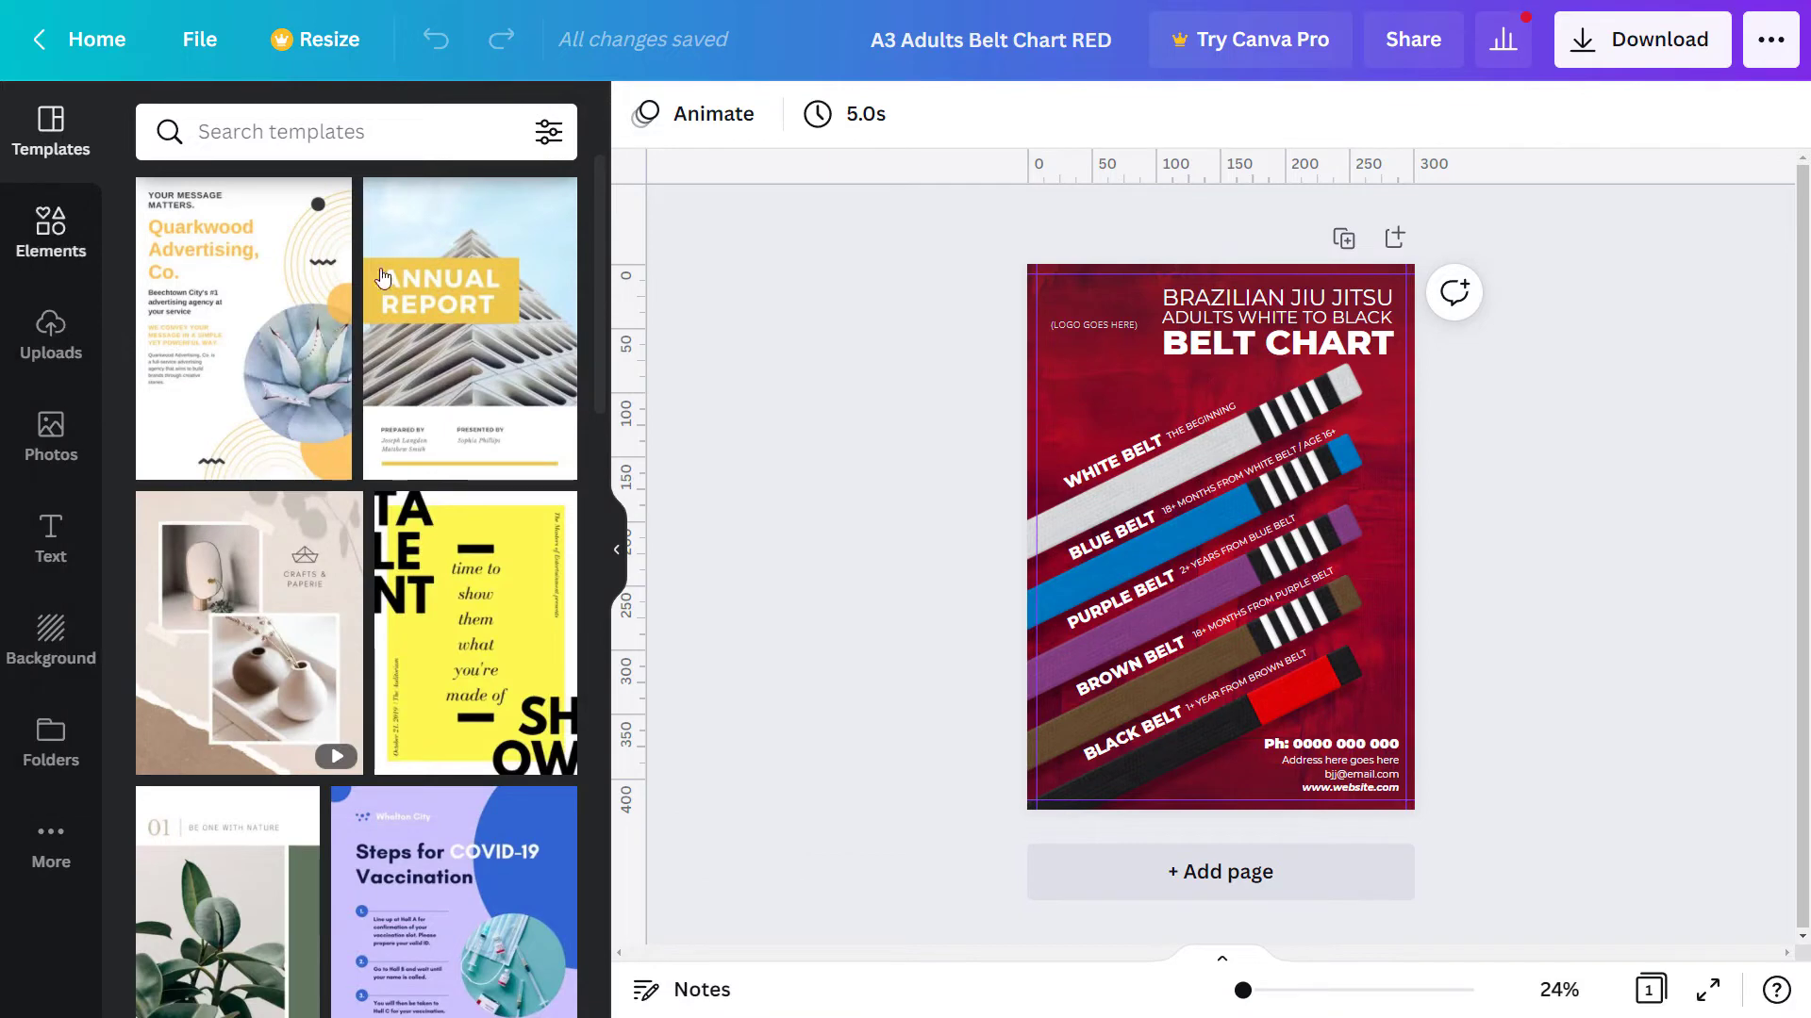
pyautogui.click(1645, 39)
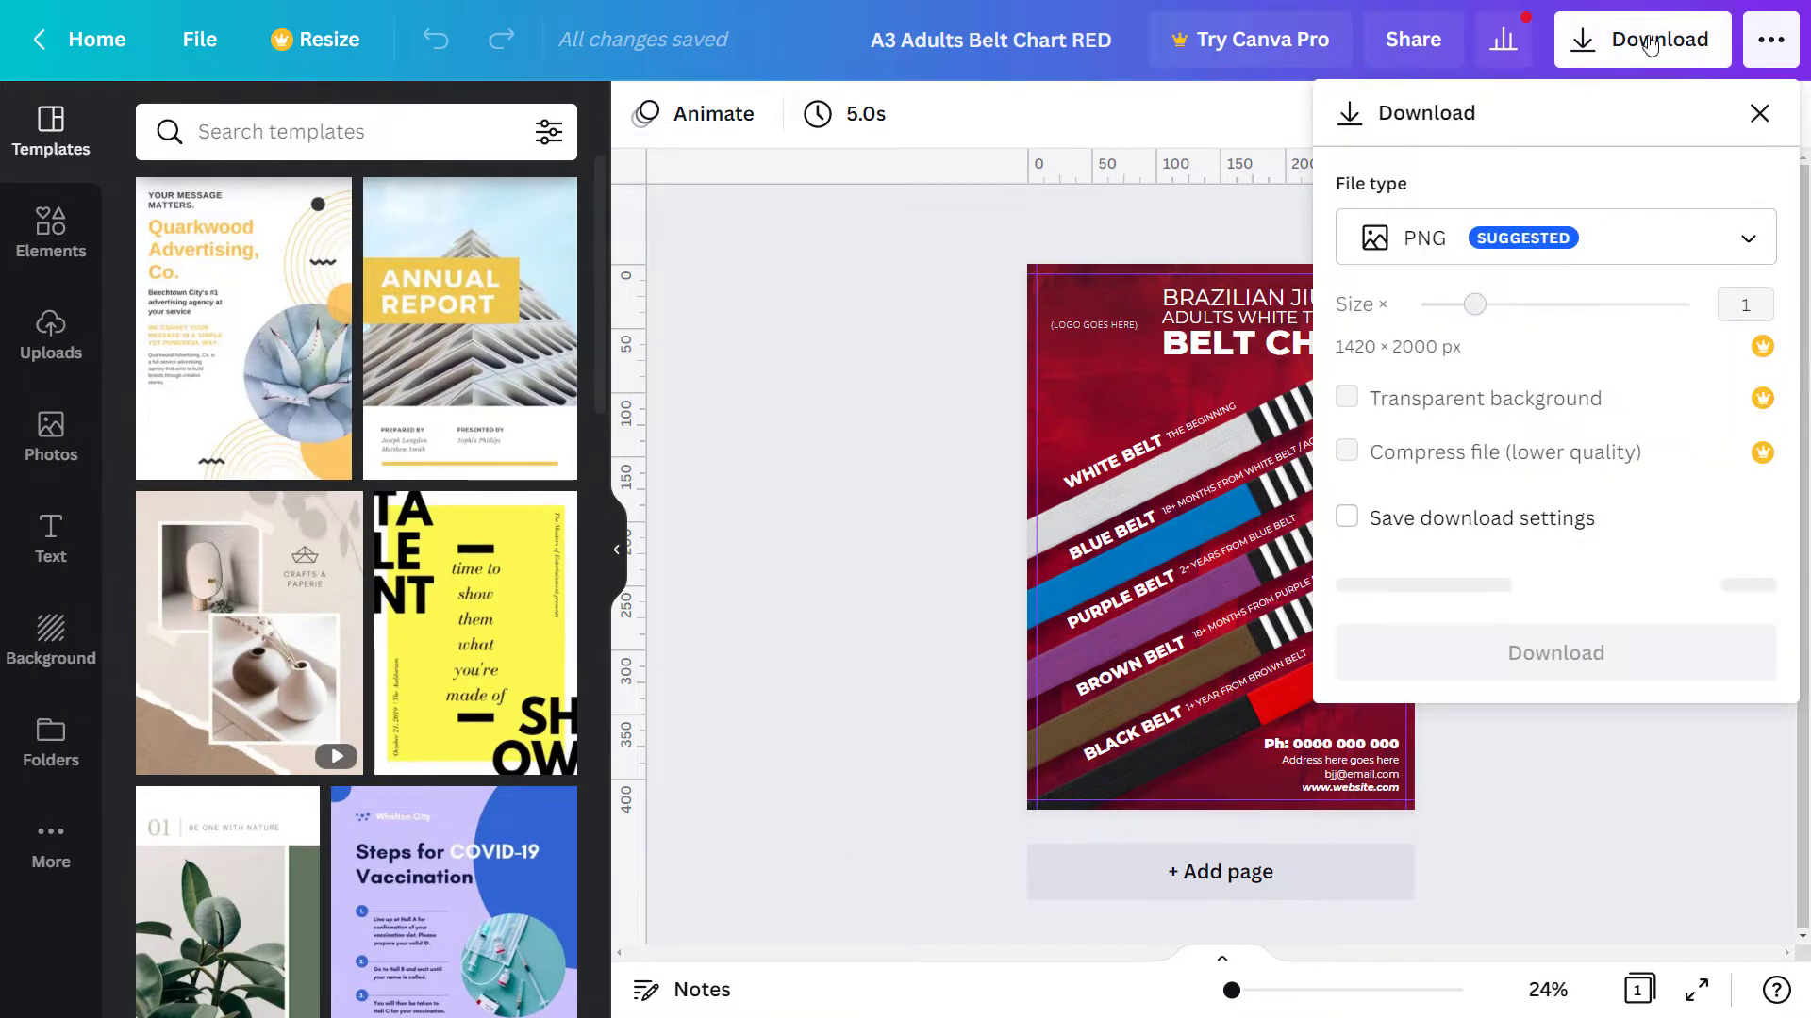
pyautogui.click(1523, 260)
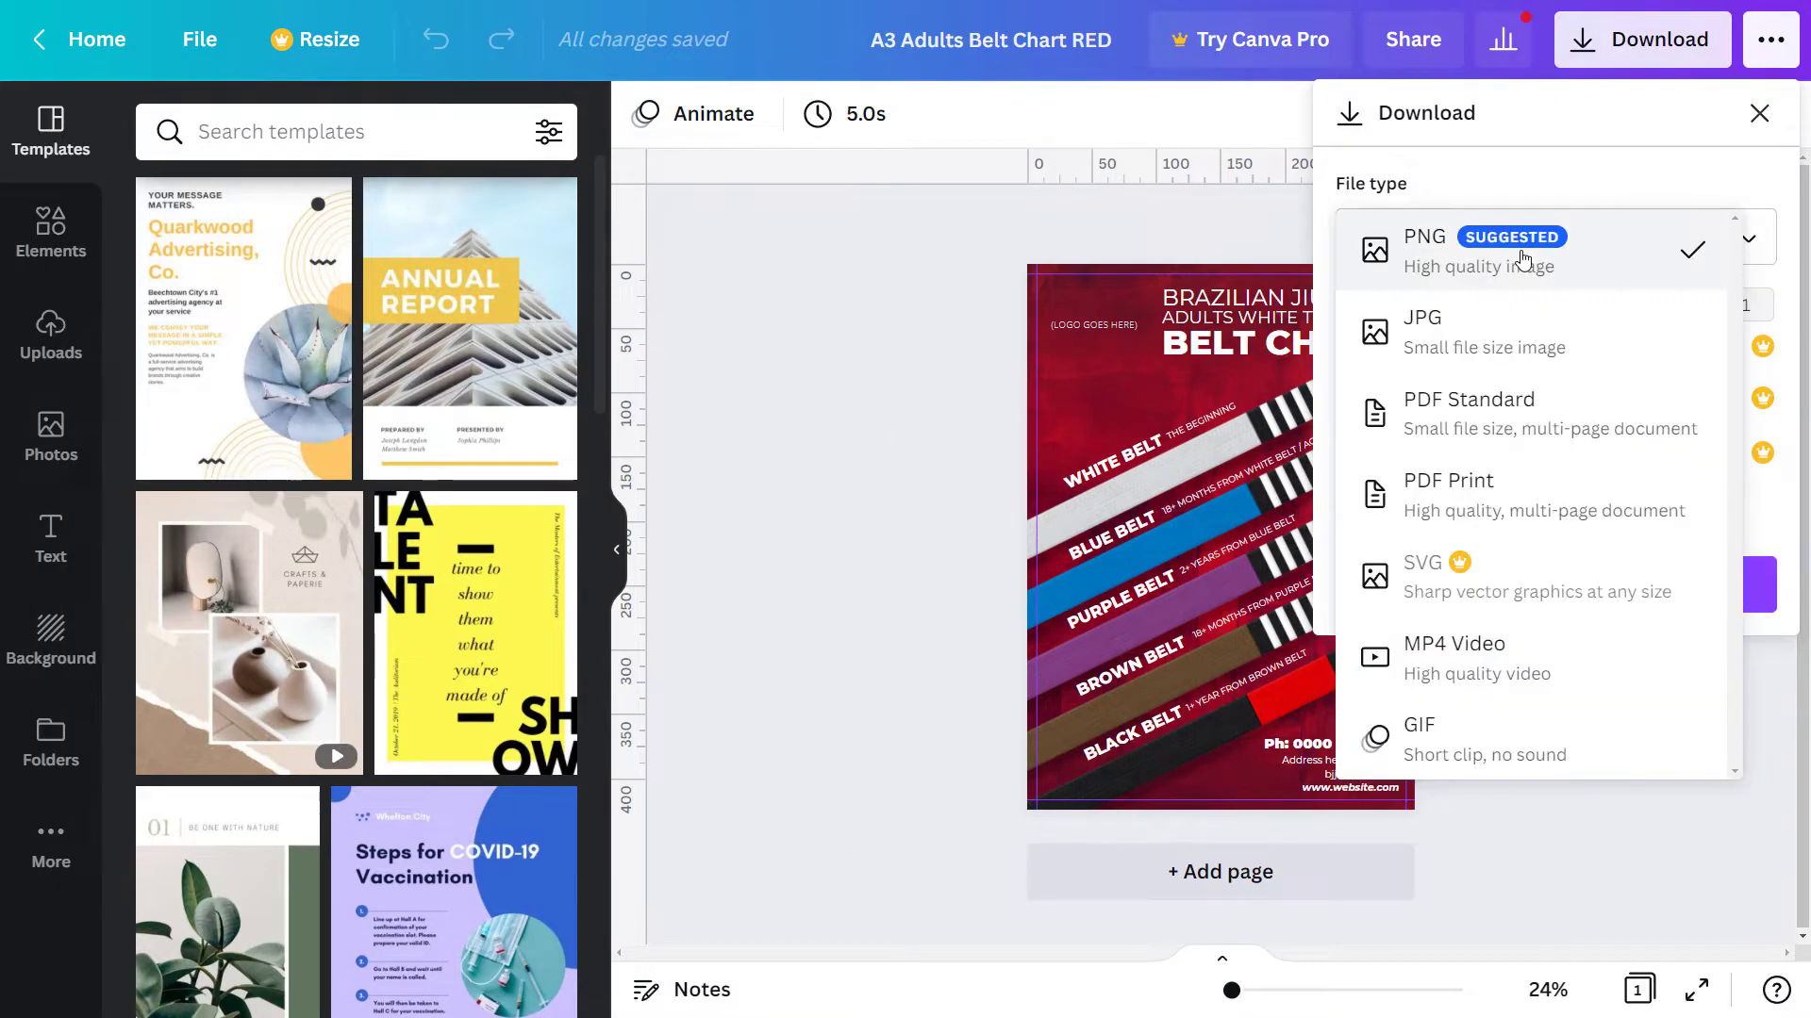
pyautogui.click(1459, 357)
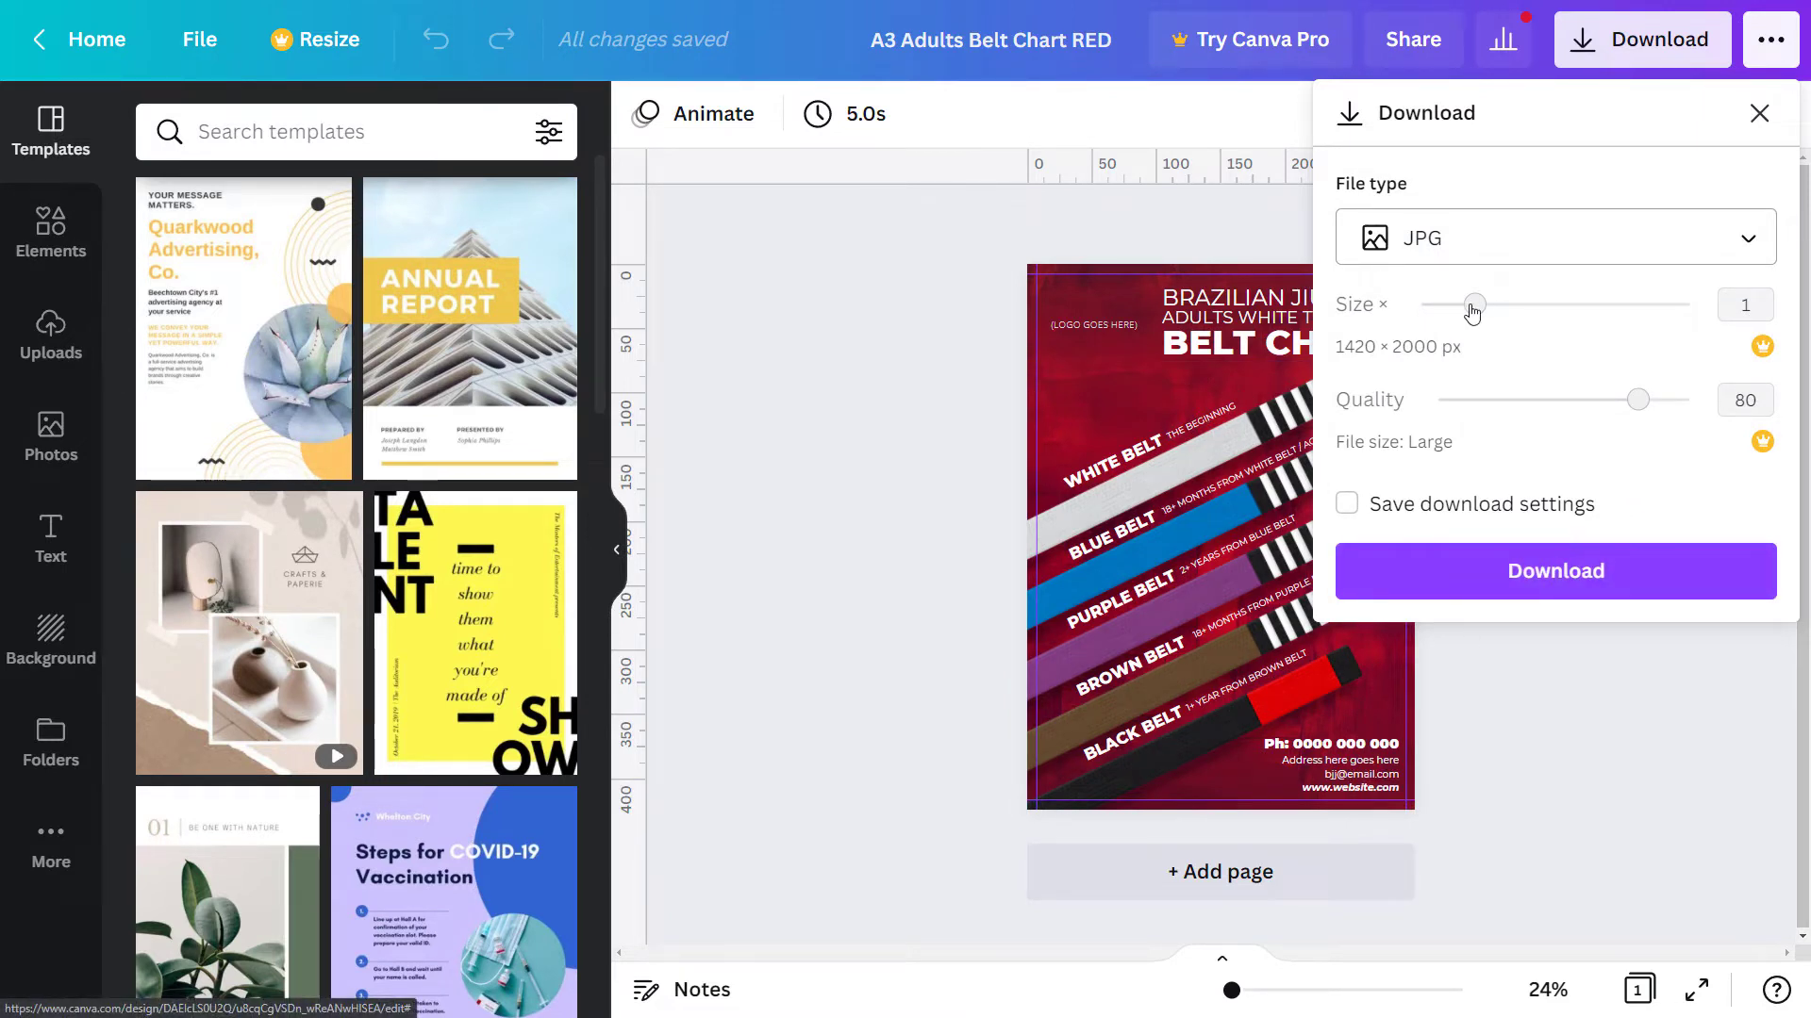
pyautogui.click(1485, 585)
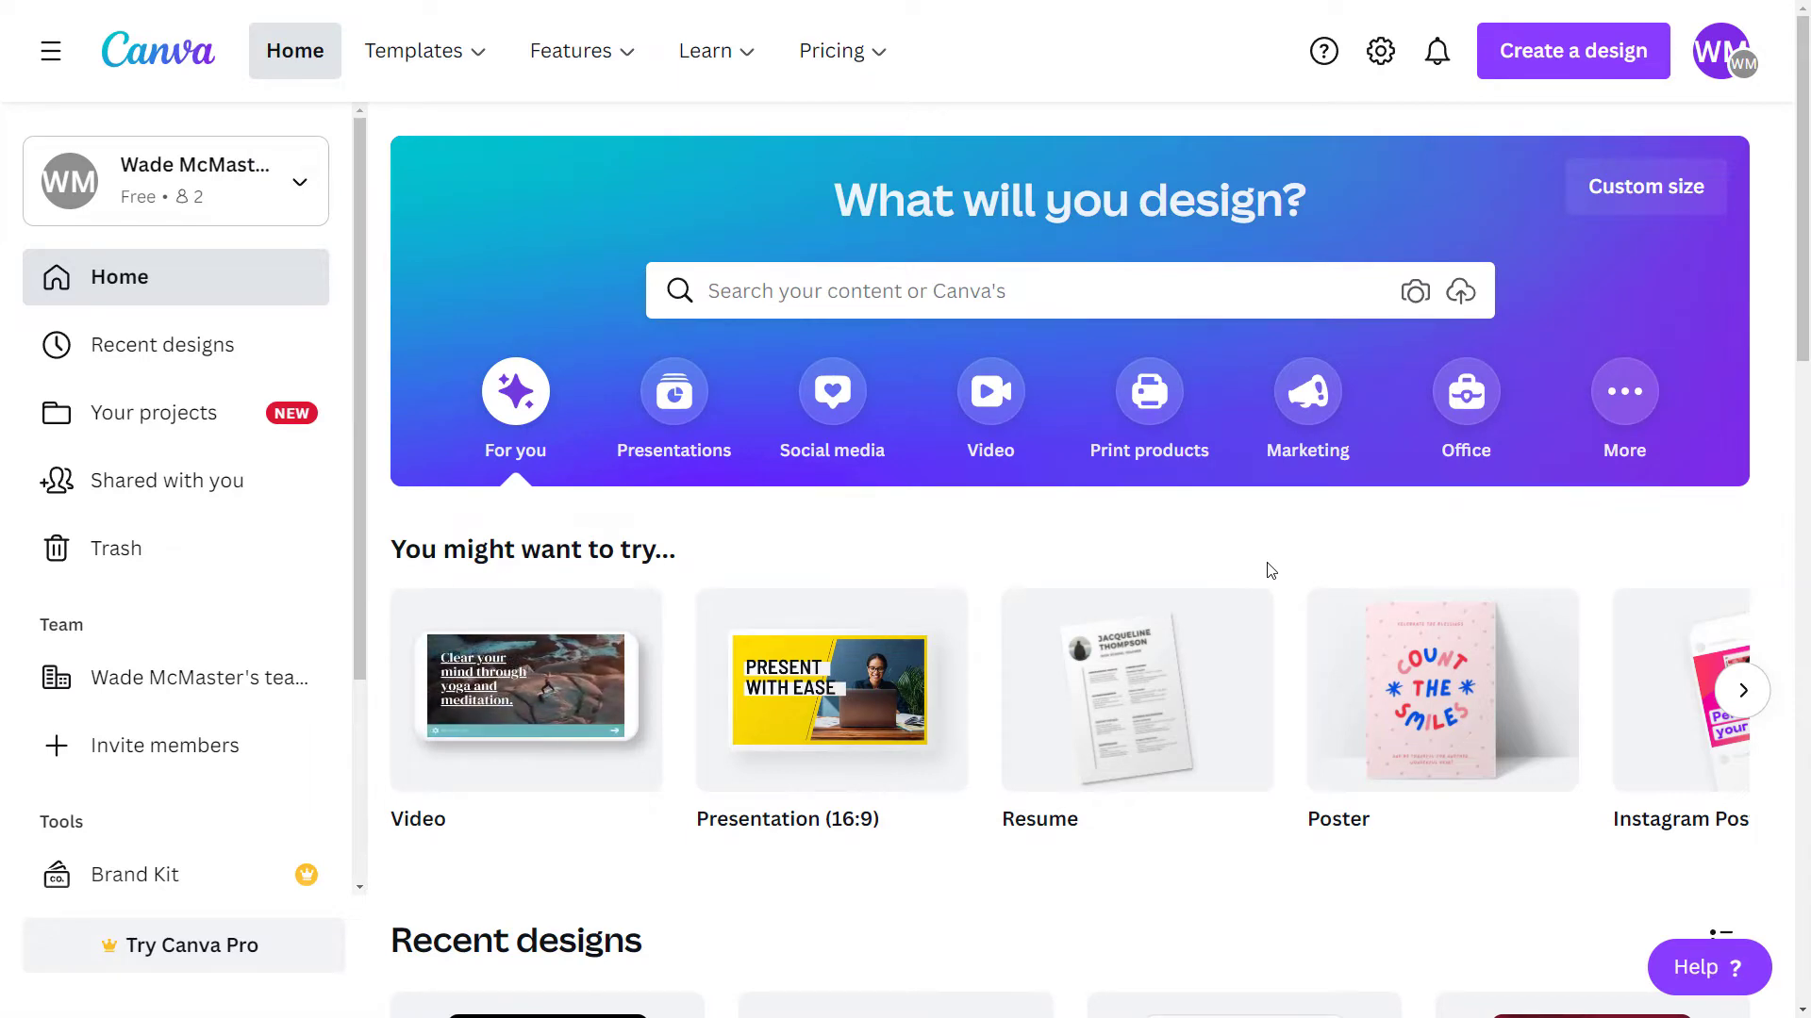
# - Search 'a4' in Create a design and start a blank A4 Document
pyautogui.click(1570, 52)
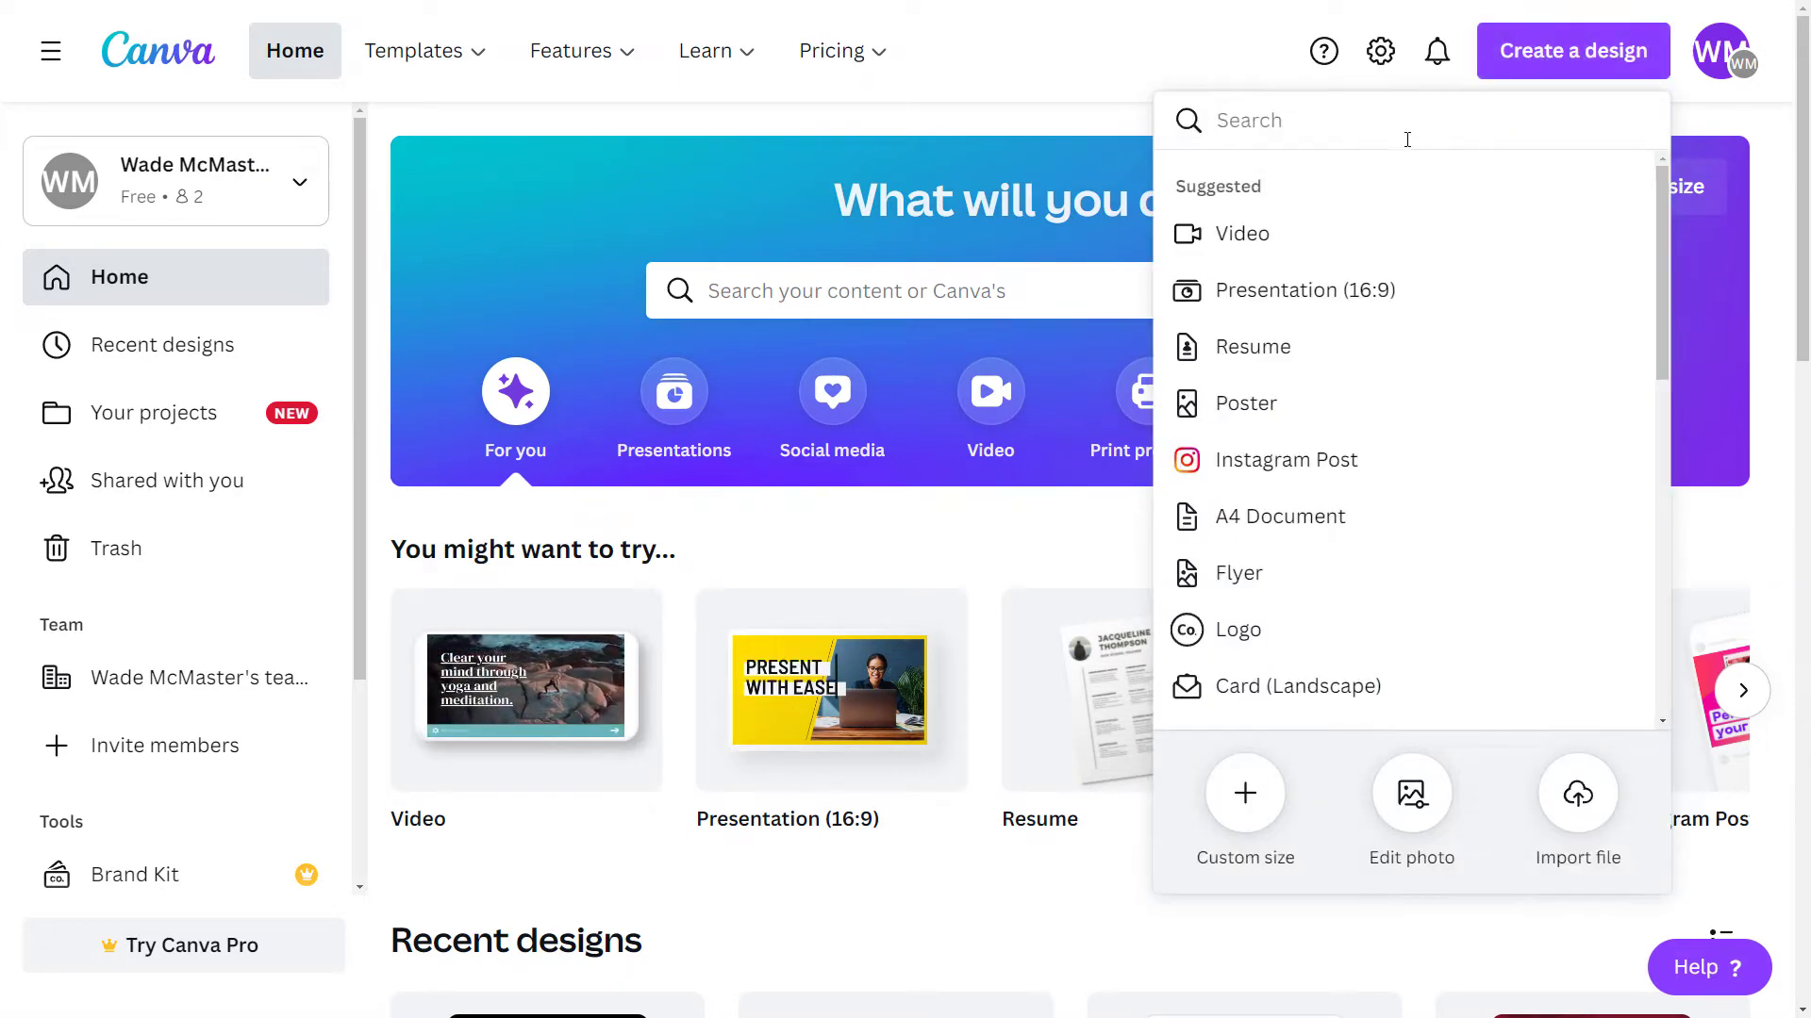
pyautogui.write('a4')
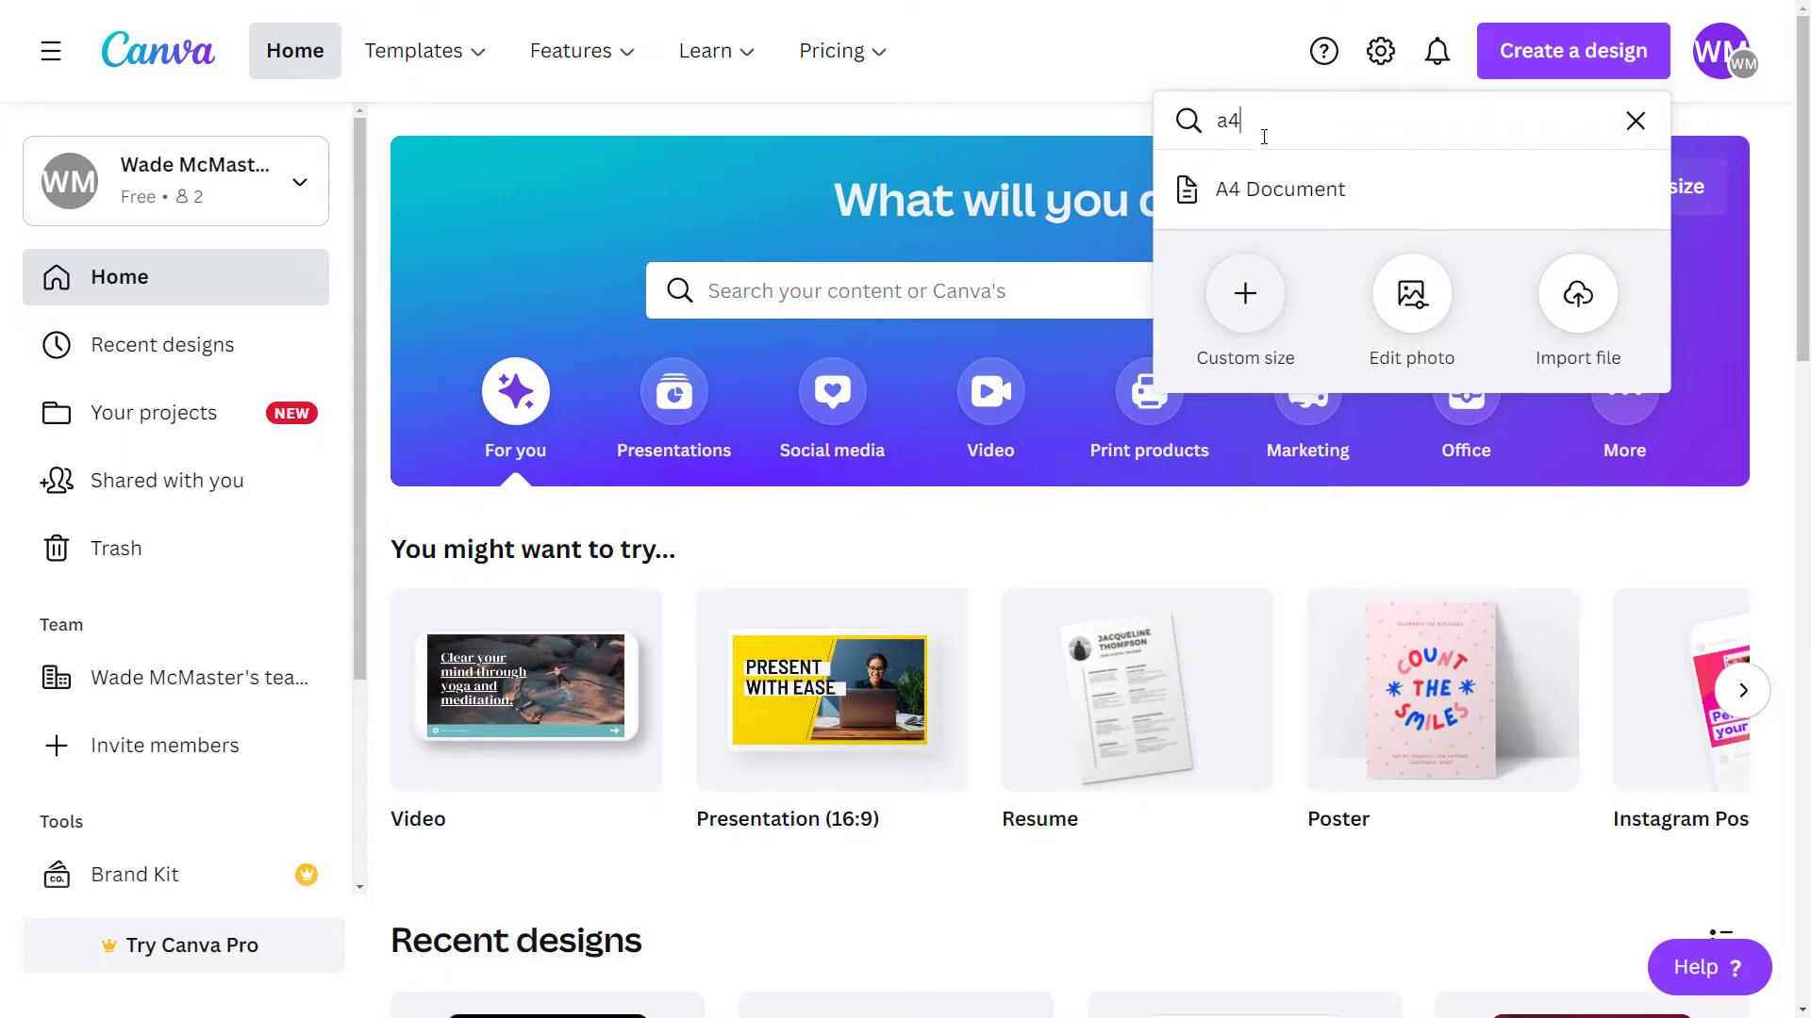
pyautogui.click(1279, 190)
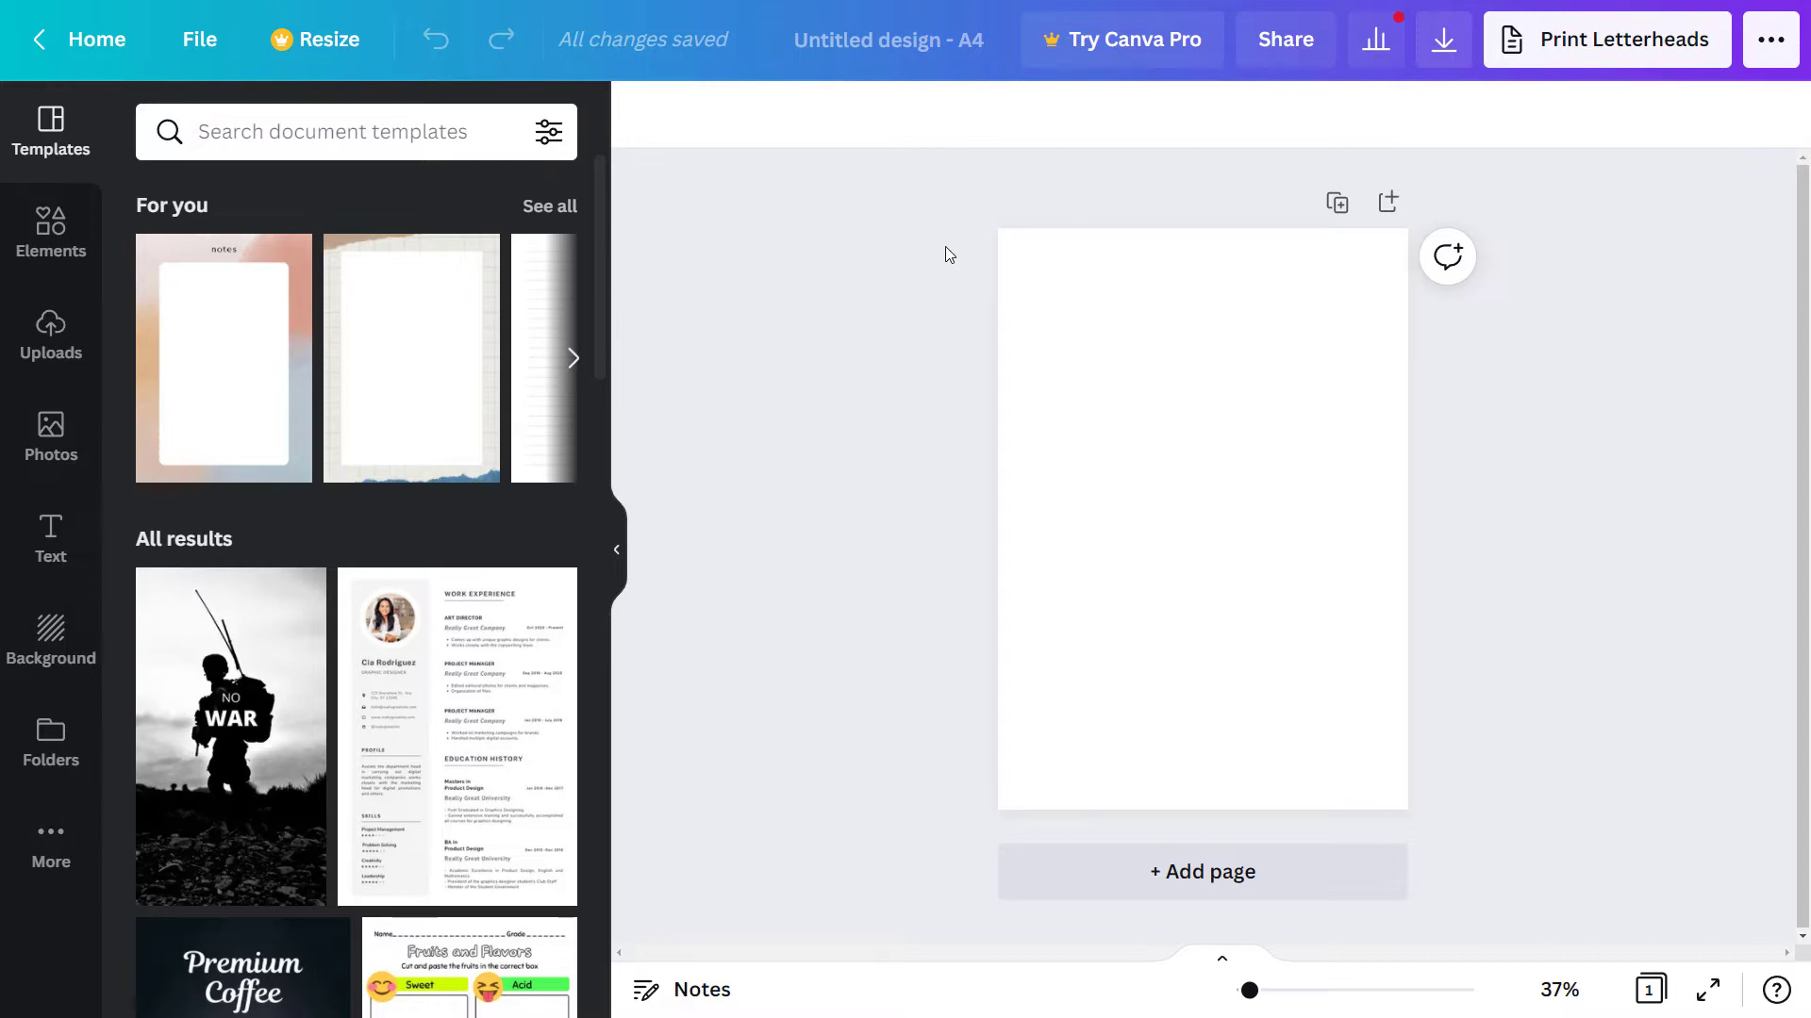
# - Add the heading 'A3 BJJ BELT CHARTS' in Montserrat Extra-Bold at the top of the page
pyautogui.click(51, 537)
pyautogui.click(304, 361)
pyautogui.write('A3 BJJ BELT CHARTS')
pyautogui.hotkey('ctrl', 'a')
pyautogui.click(837, 129)
pyautogui.click(269, 312)
pyautogui.moveTo(1202, 547); pyautogui.dragTo(1202, 266)
# - Add a red square and stretch it into a full-width band behind the title
pyautogui.click(51, 537)
pyautogui.click(51, 231)
pyautogui.click(201, 355)
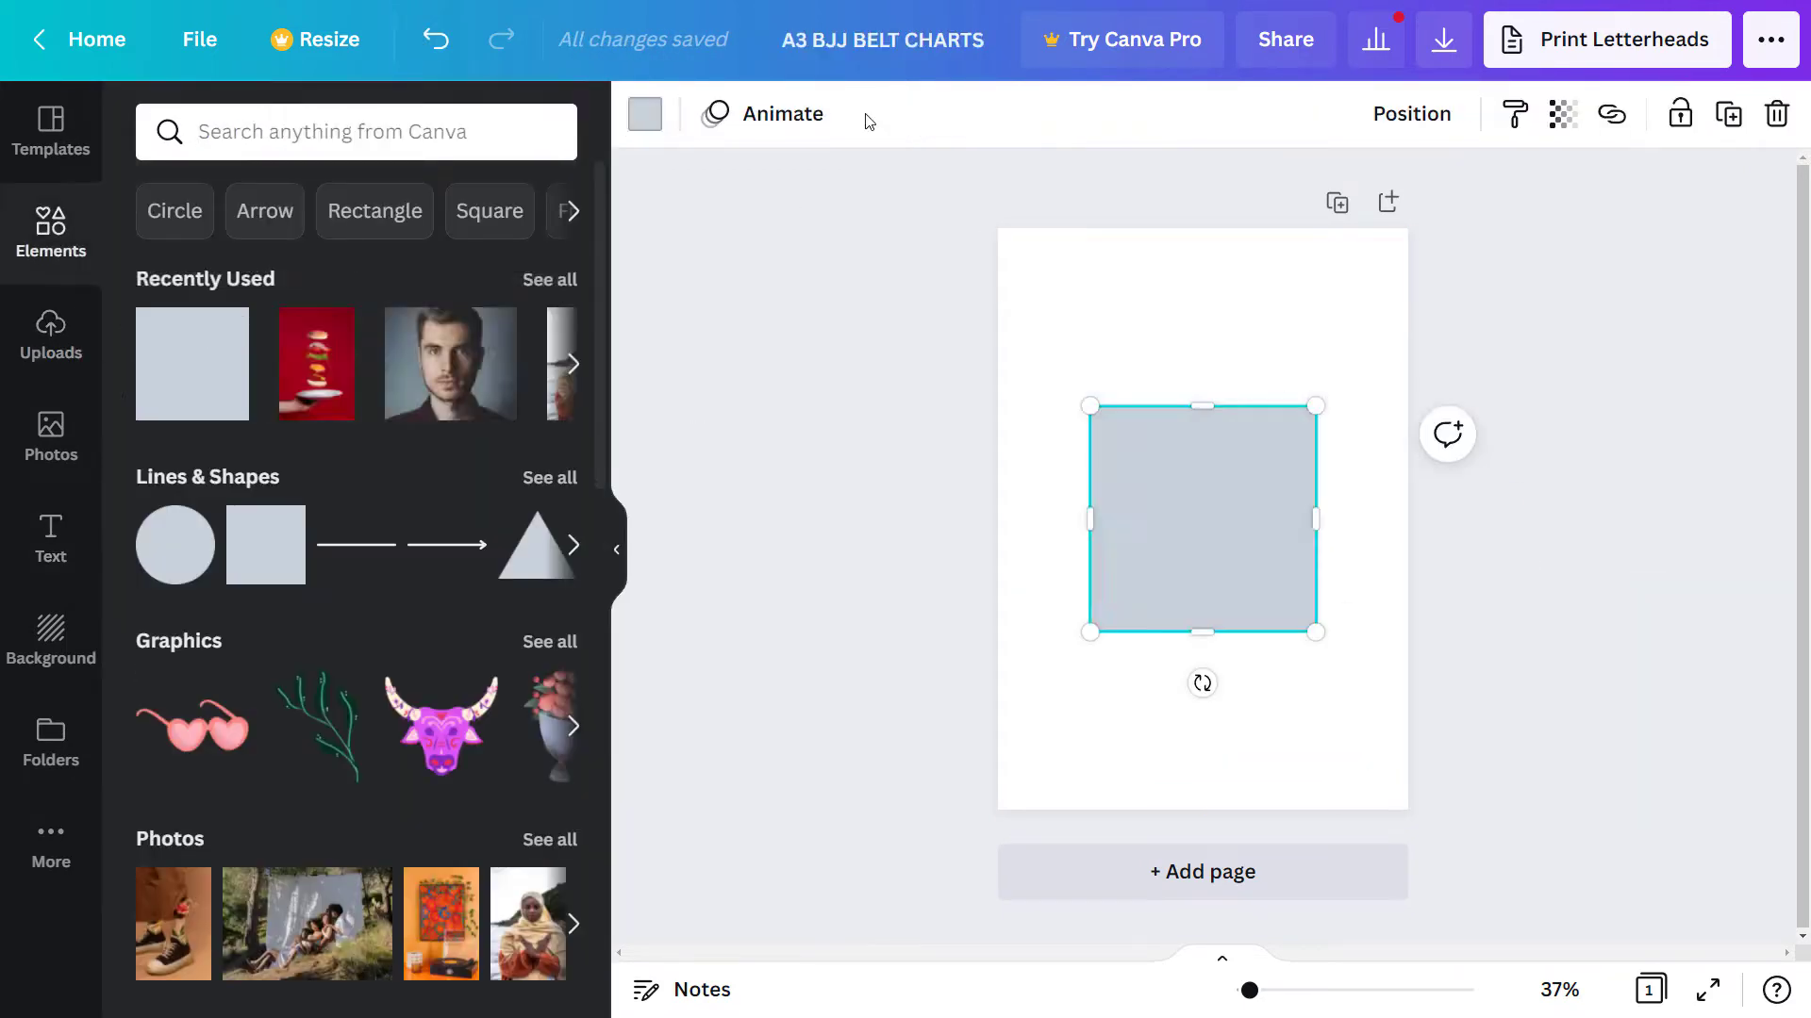
pyautogui.click(644, 113)
pyautogui.click(165, 656)
pyautogui.moveTo(1330, 396); pyautogui.dragTo(1453, 278)
pyautogui.moveTo(1089, 351); pyautogui.dragTo(998, 303)
# - Add an orange-yellow 'Download Sheet' subtitle beneath the title
pyautogui.click(51, 537)
pyautogui.click(283, 356)
pyautogui.write('Download Sheet')
pyautogui.moveTo(1202, 517); pyautogui.dragTo(1205, 287)
pyautogui.click(1075, 113)
pyautogui.click(470, 808)
pyautogui.click(1405, 418)
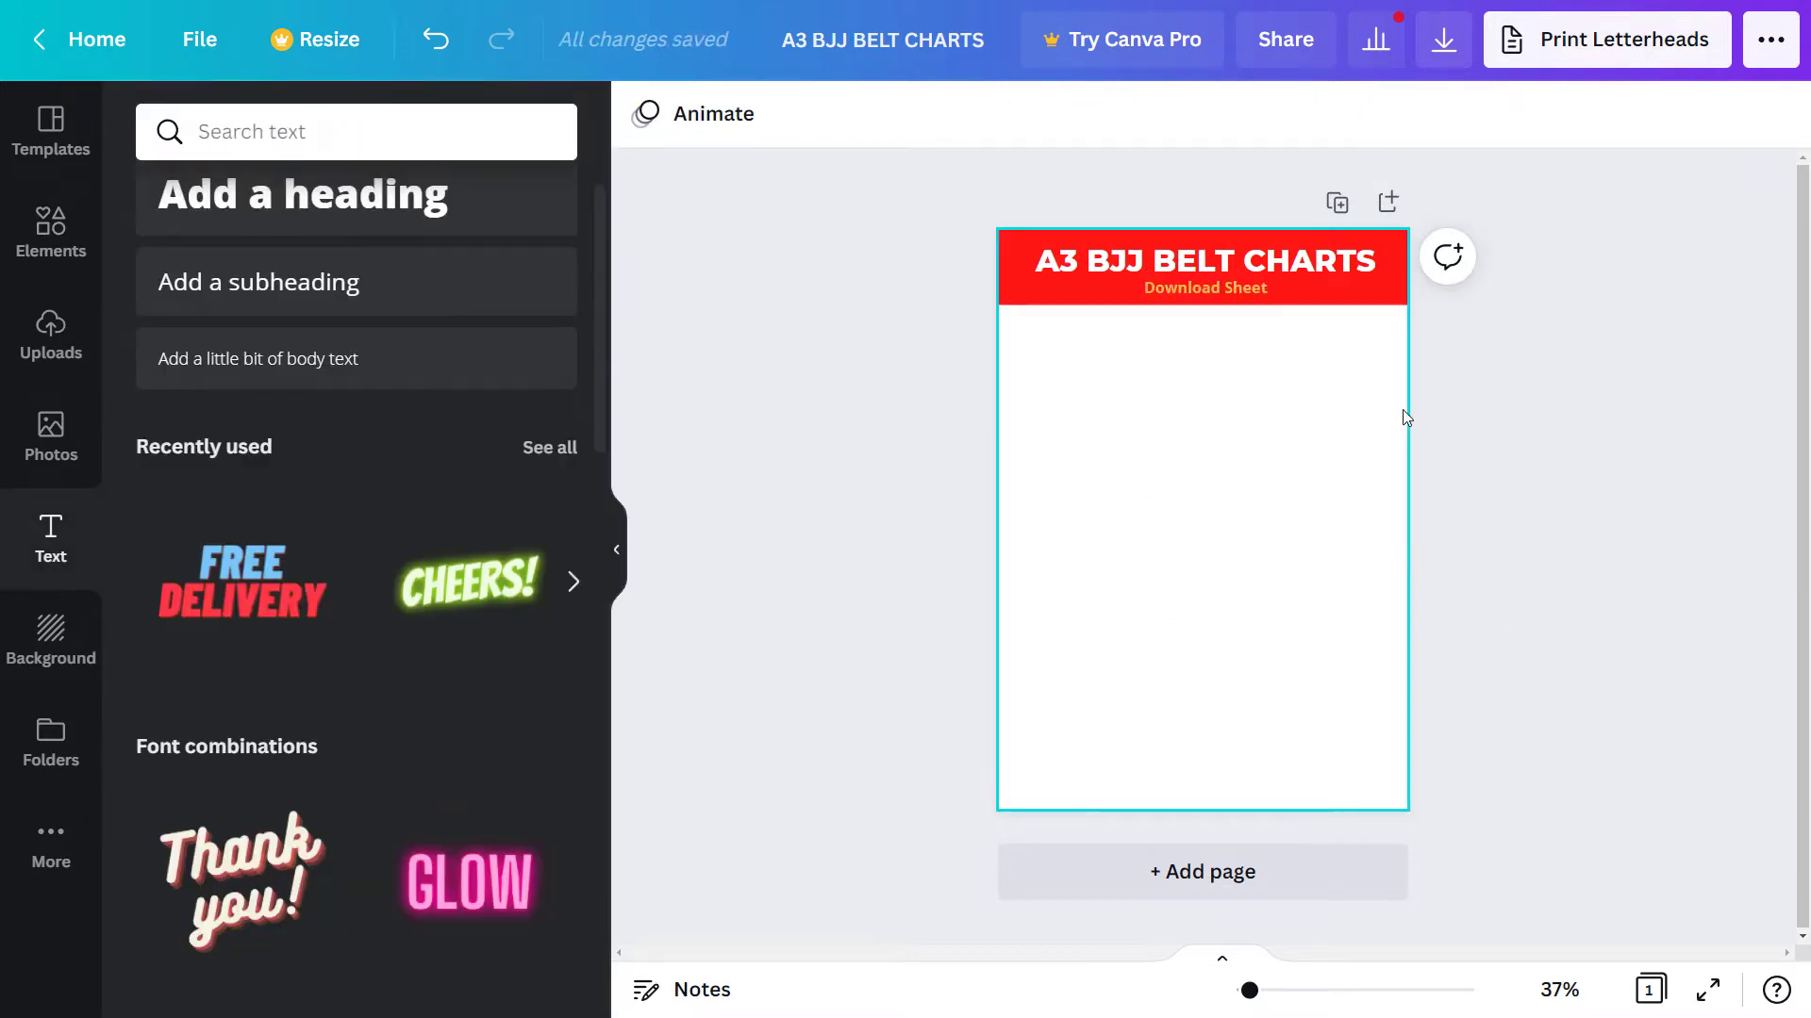
# - Add the black belt chart image from Uploads and shrink it into the top-left corner
pyautogui.click(92, 349)
pyautogui.click(385, 211)
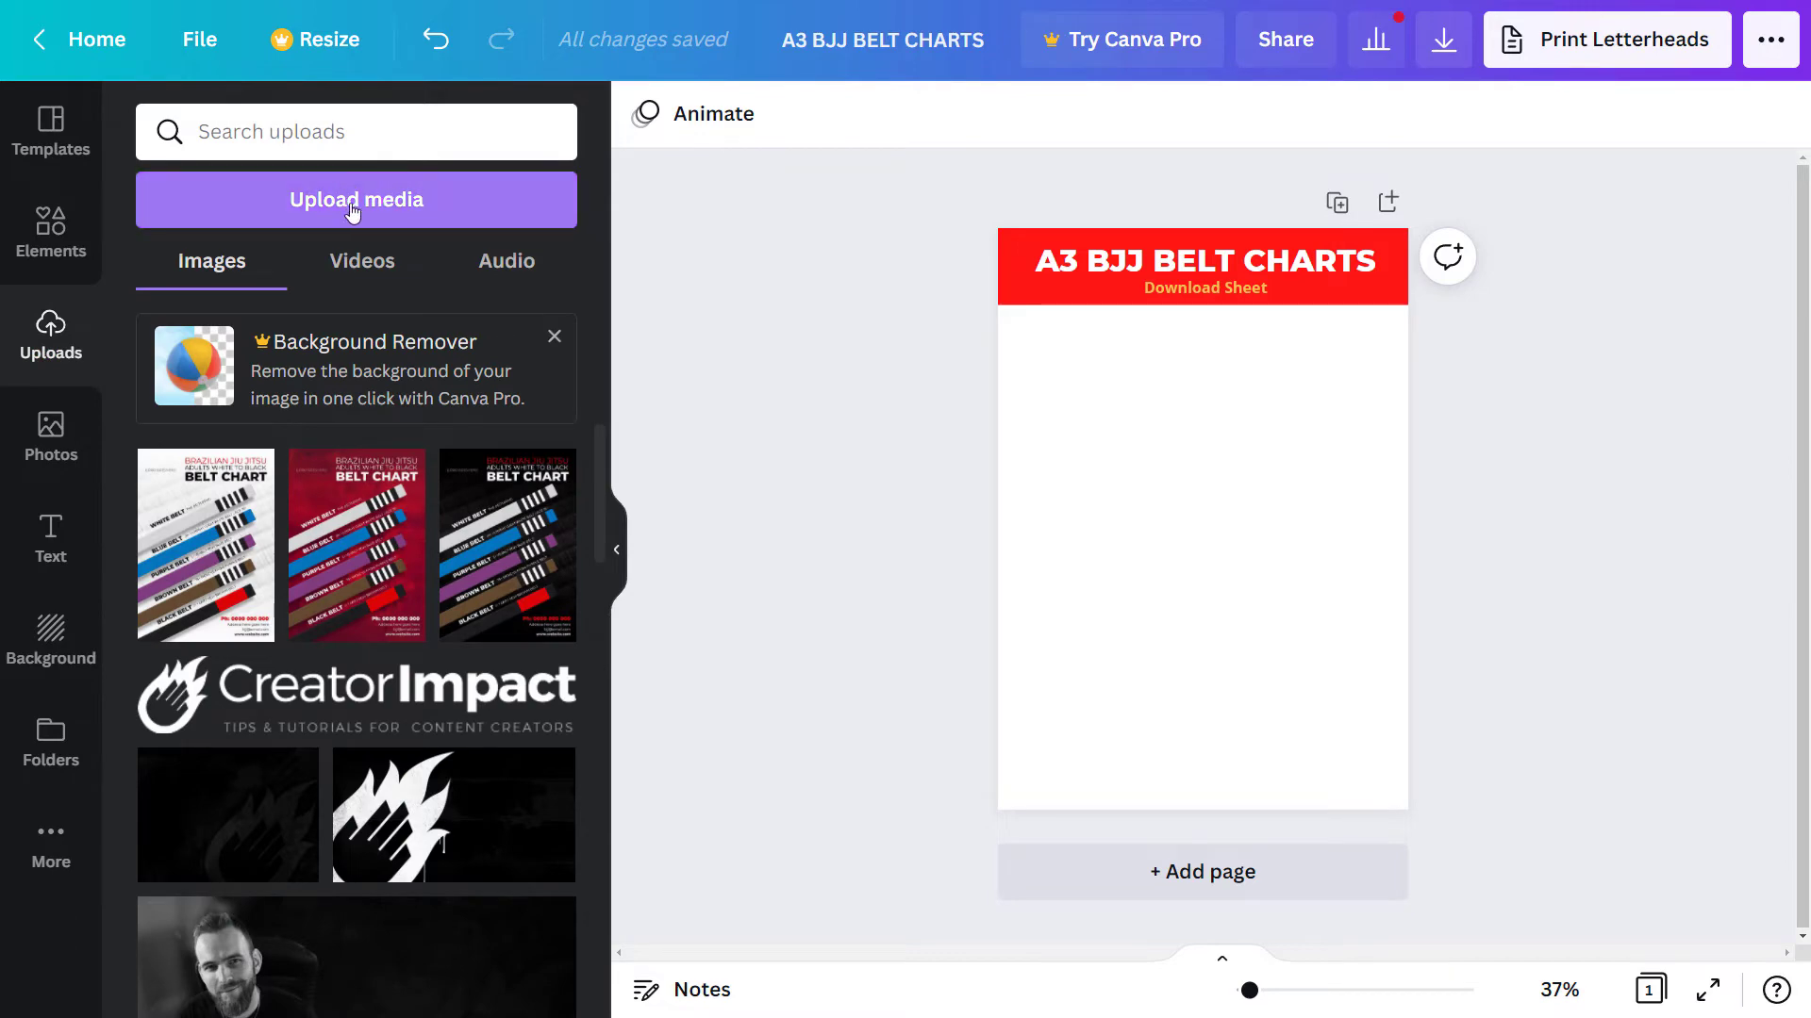
pyautogui.click(387, 213)
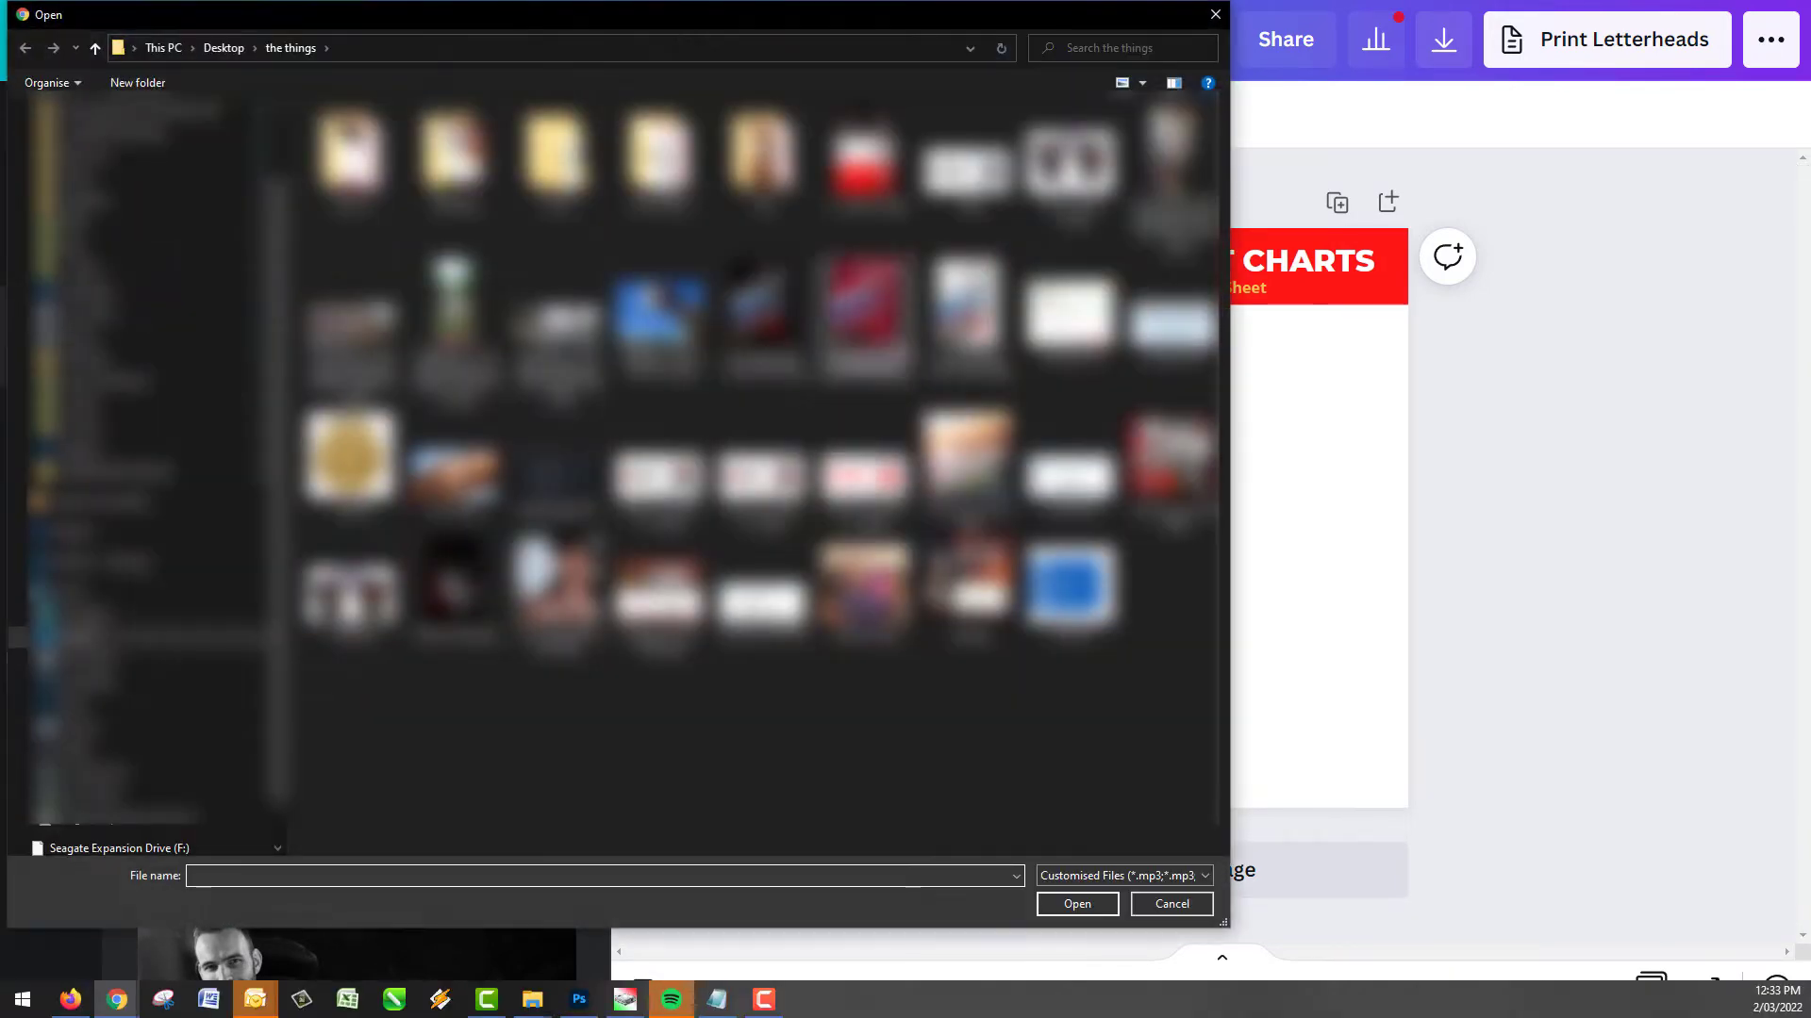
pyautogui.click(1174, 908)
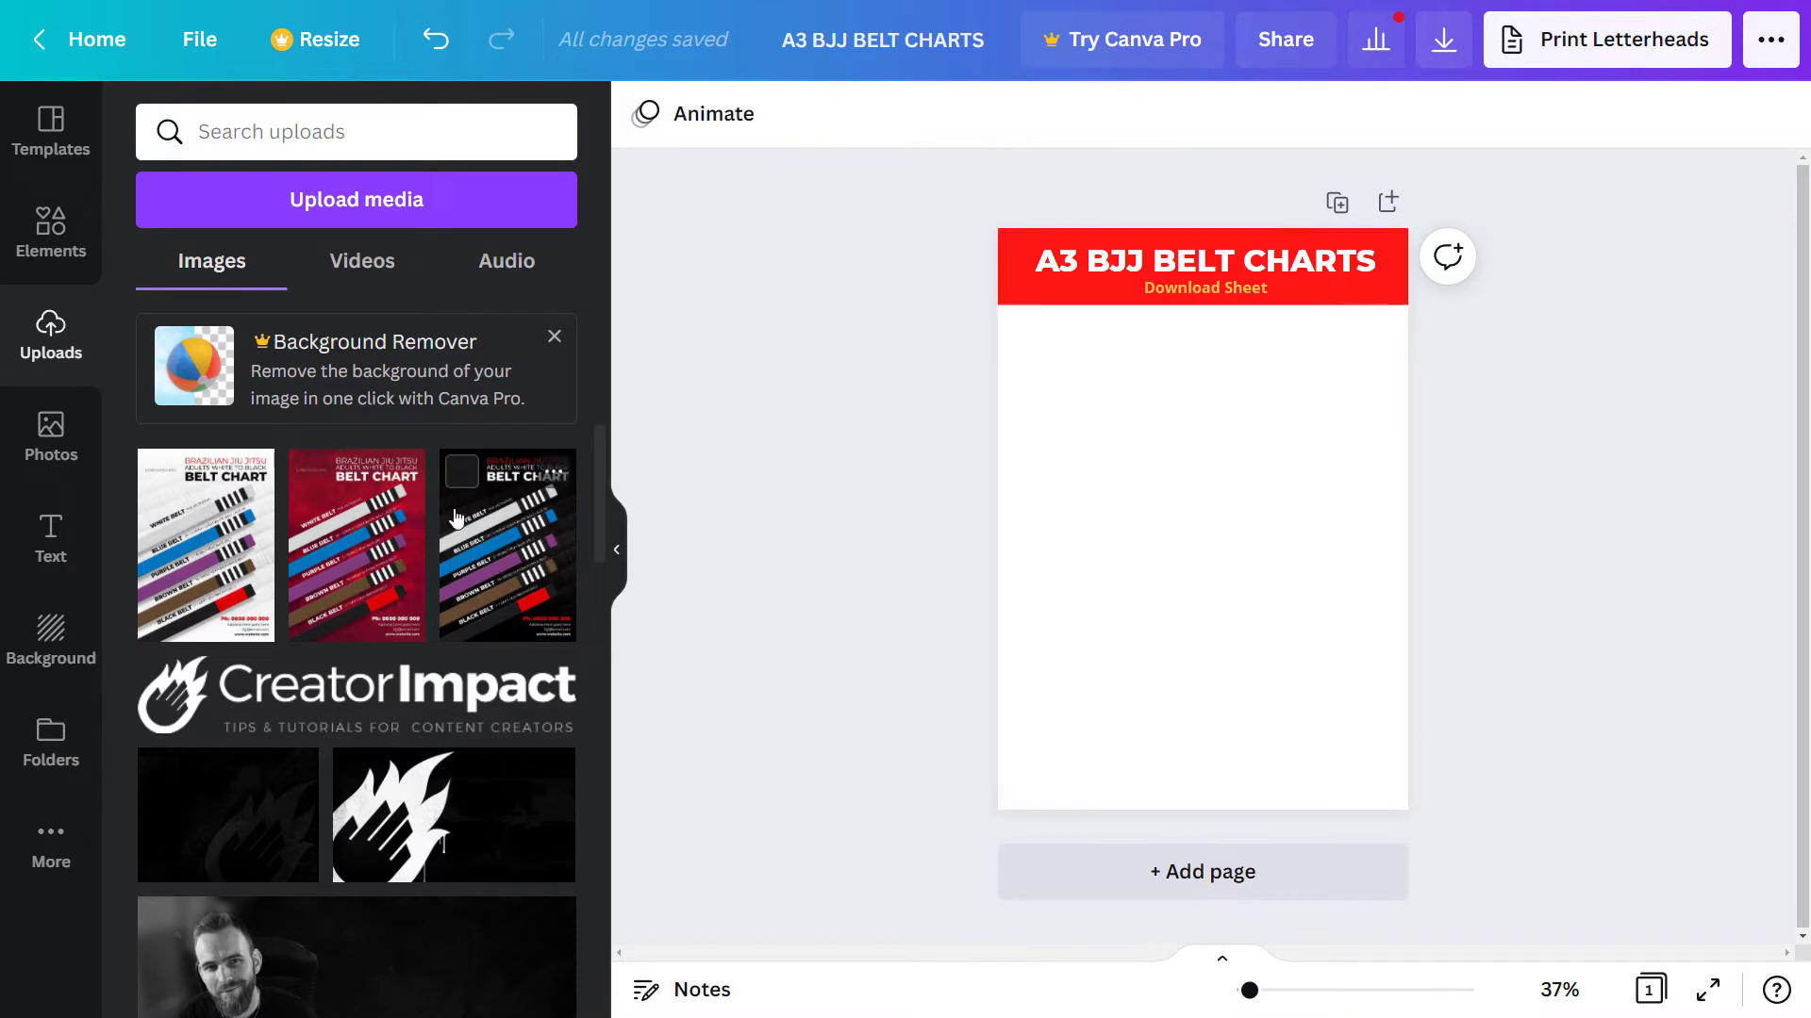
pyautogui.click(476, 565)
pyautogui.moveTo(1348, 723); pyautogui.dragTo(1176, 409)
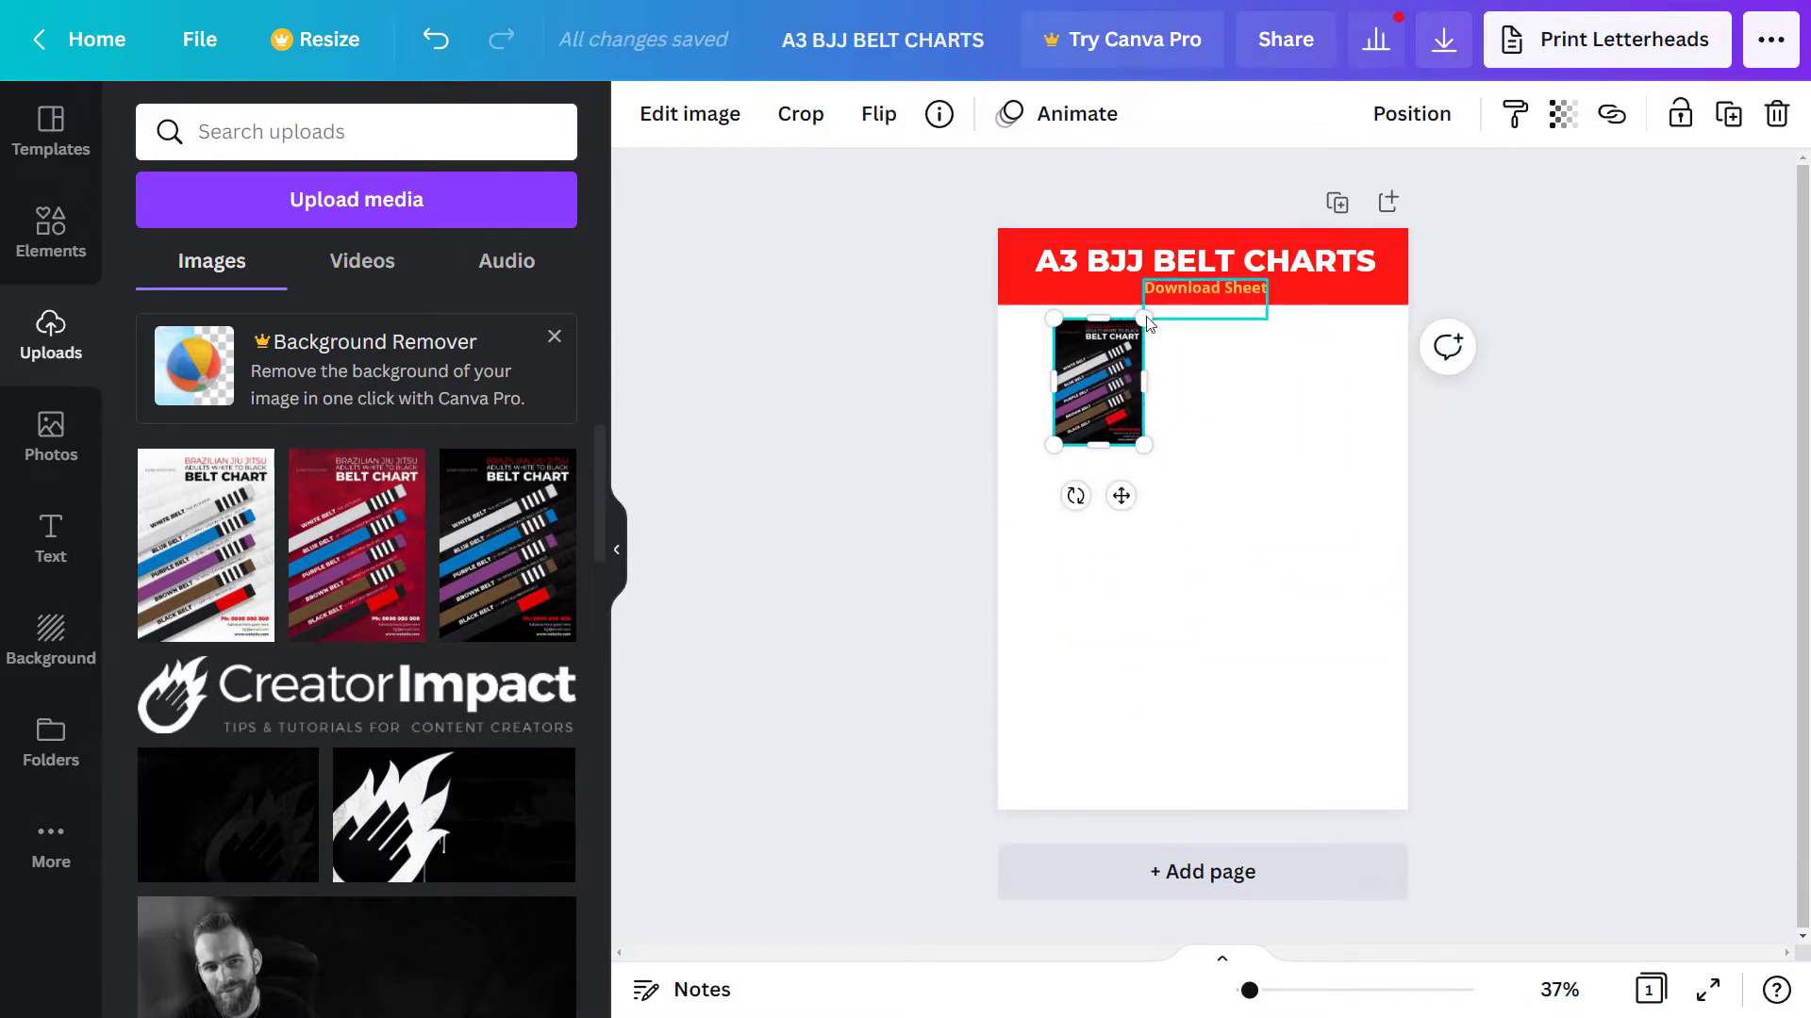
# - Add a small 'Download link' heading beside the belt chart thumbnail
pyautogui.click(90, 542)
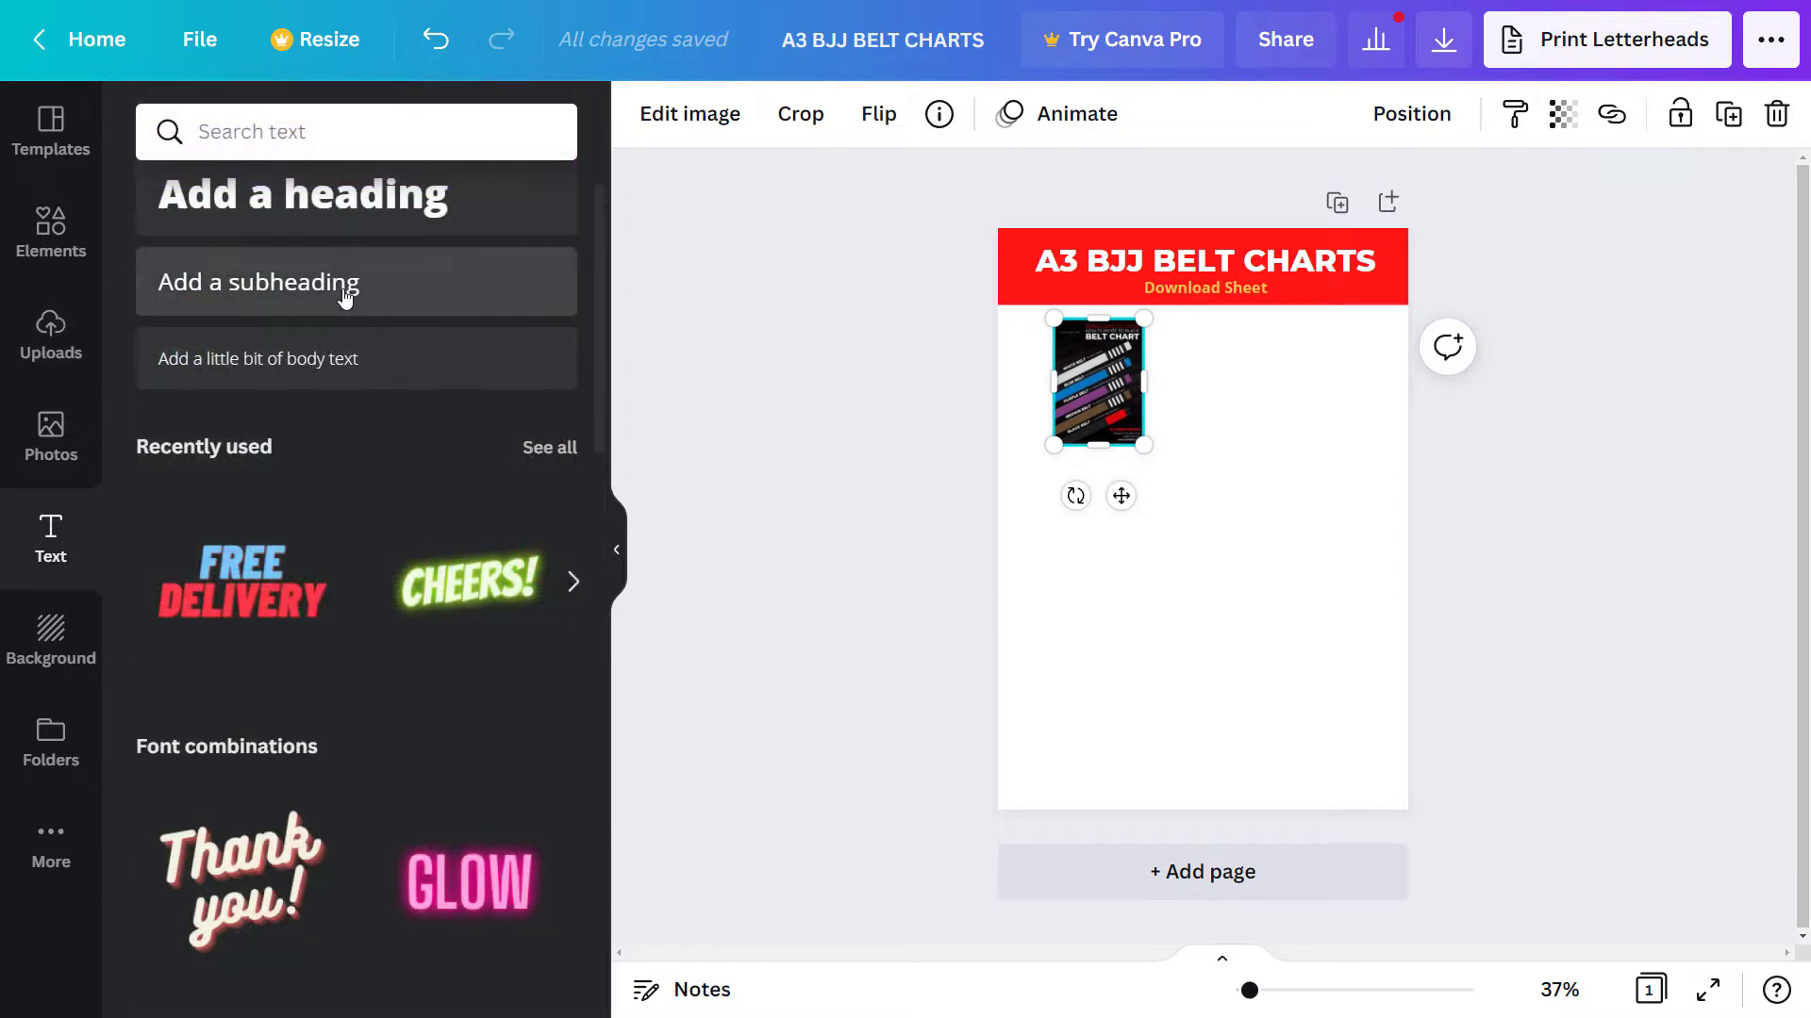
pyautogui.click(375, 228)
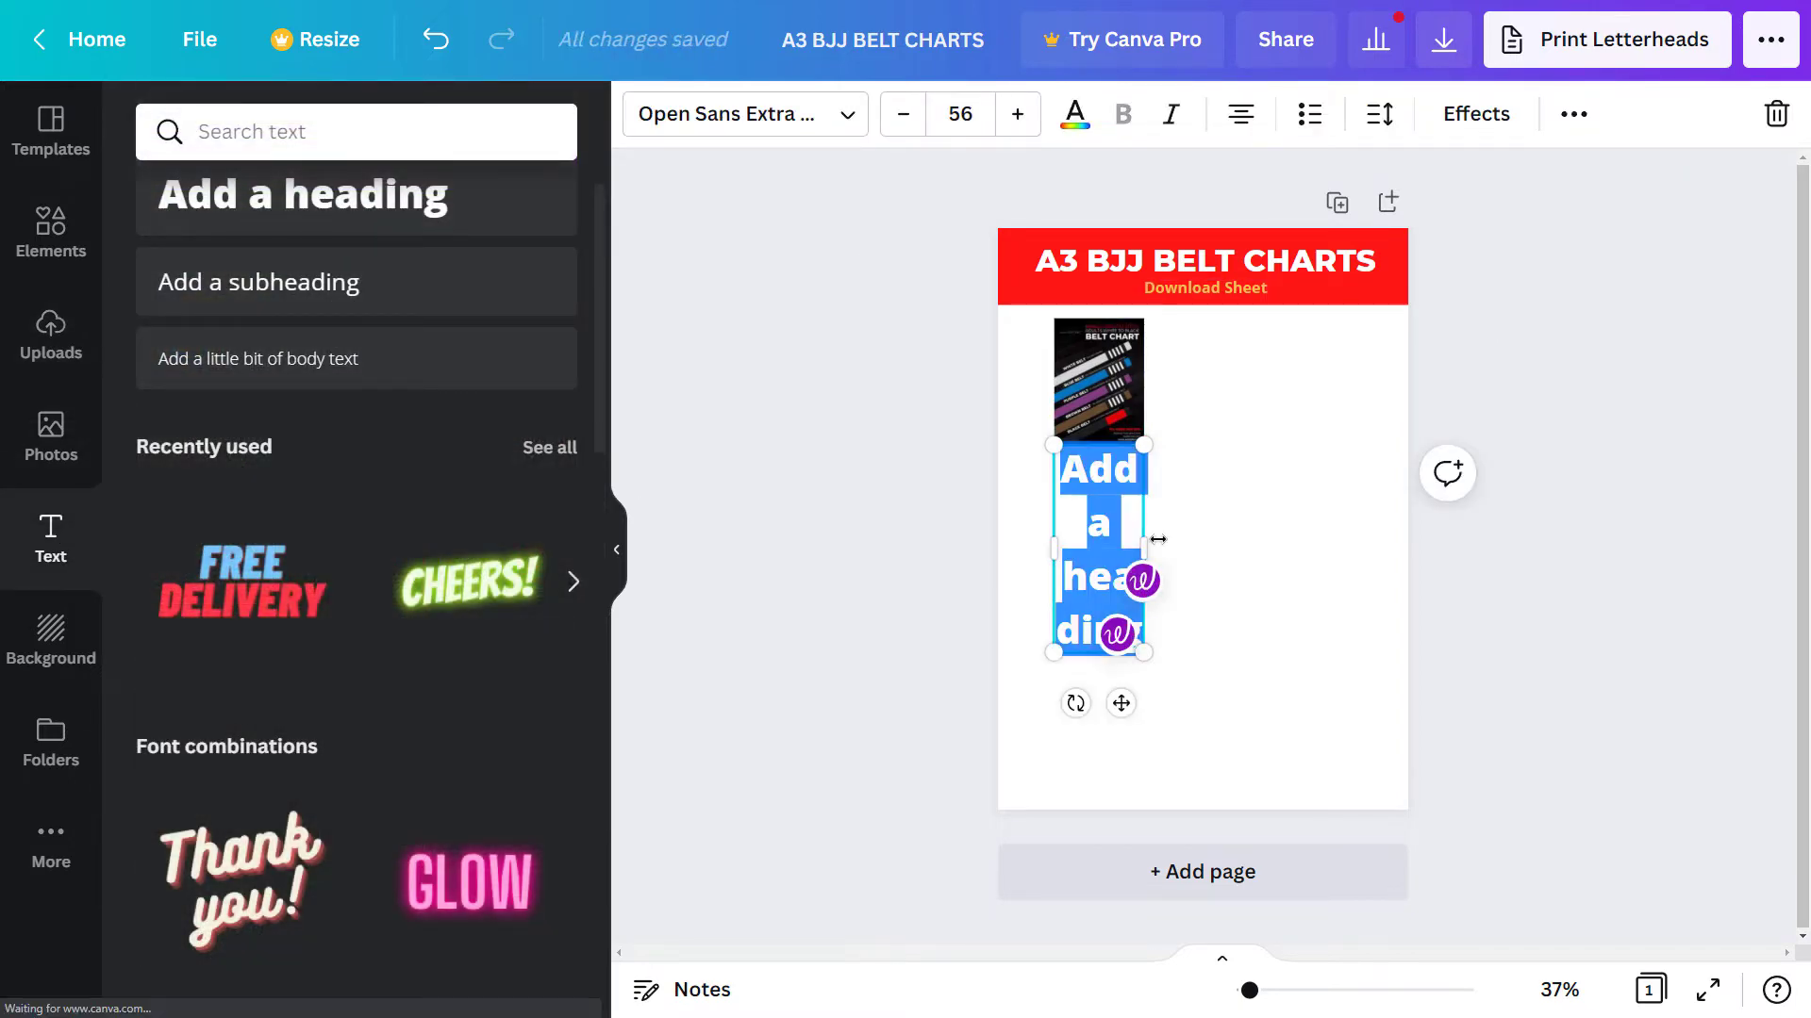
pyautogui.write('Download link')
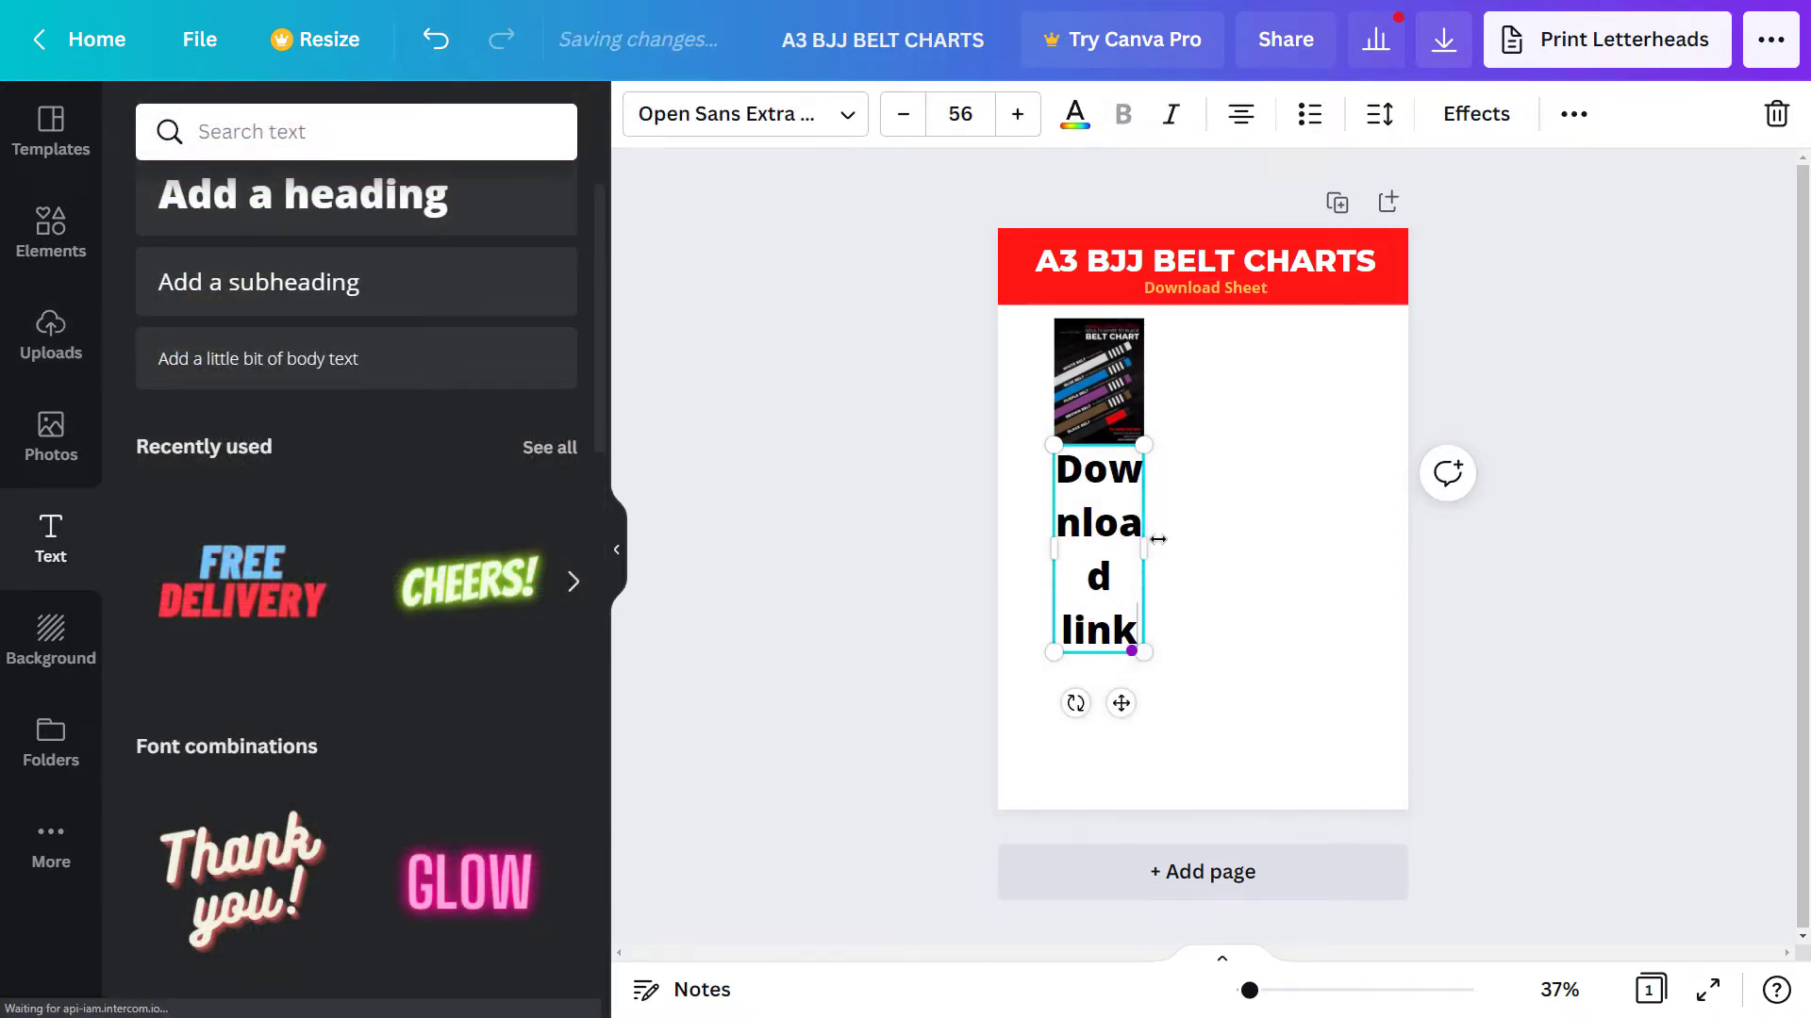
pyautogui.moveTo(1163, 522); pyautogui.dragTo(1429, 507)
pyautogui.moveTo(1049, 494); pyautogui.dragTo(1266, 464)
pyautogui.moveTo(1366, 512); pyautogui.dragTo(1246, 396)
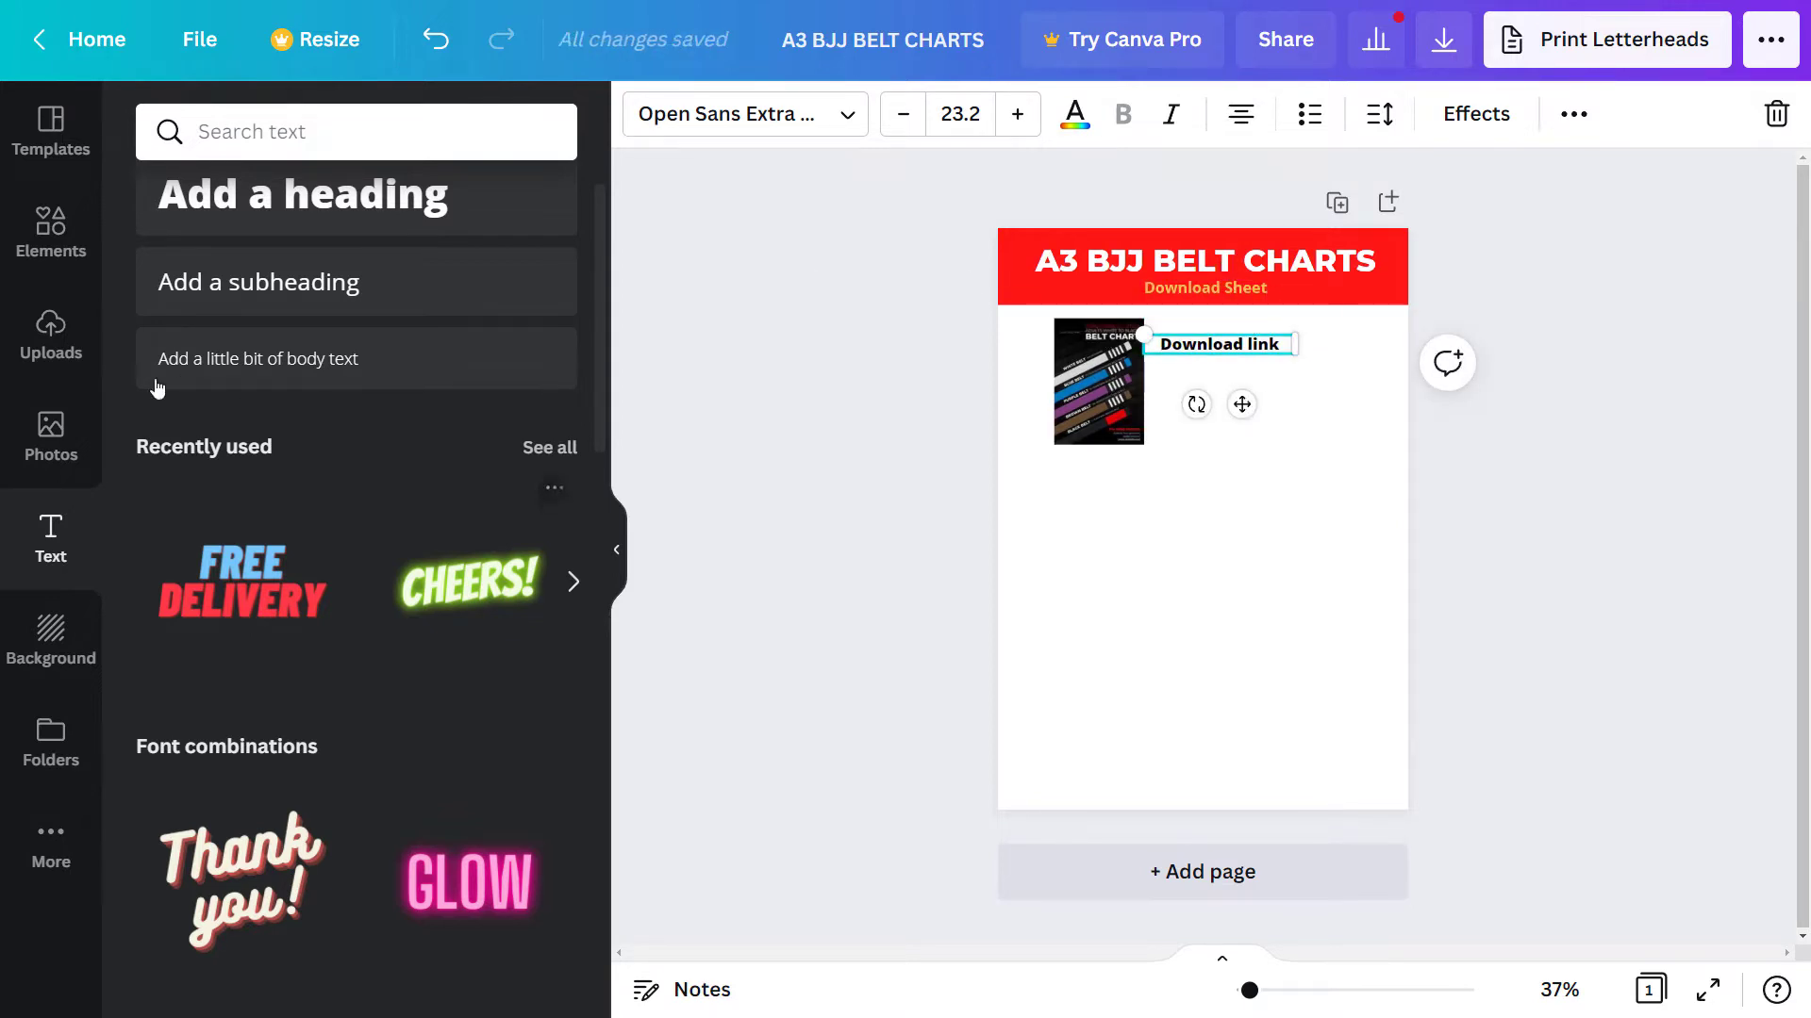
# - Add a red body text box below the heading at font size 8
pyautogui.click(304, 349)
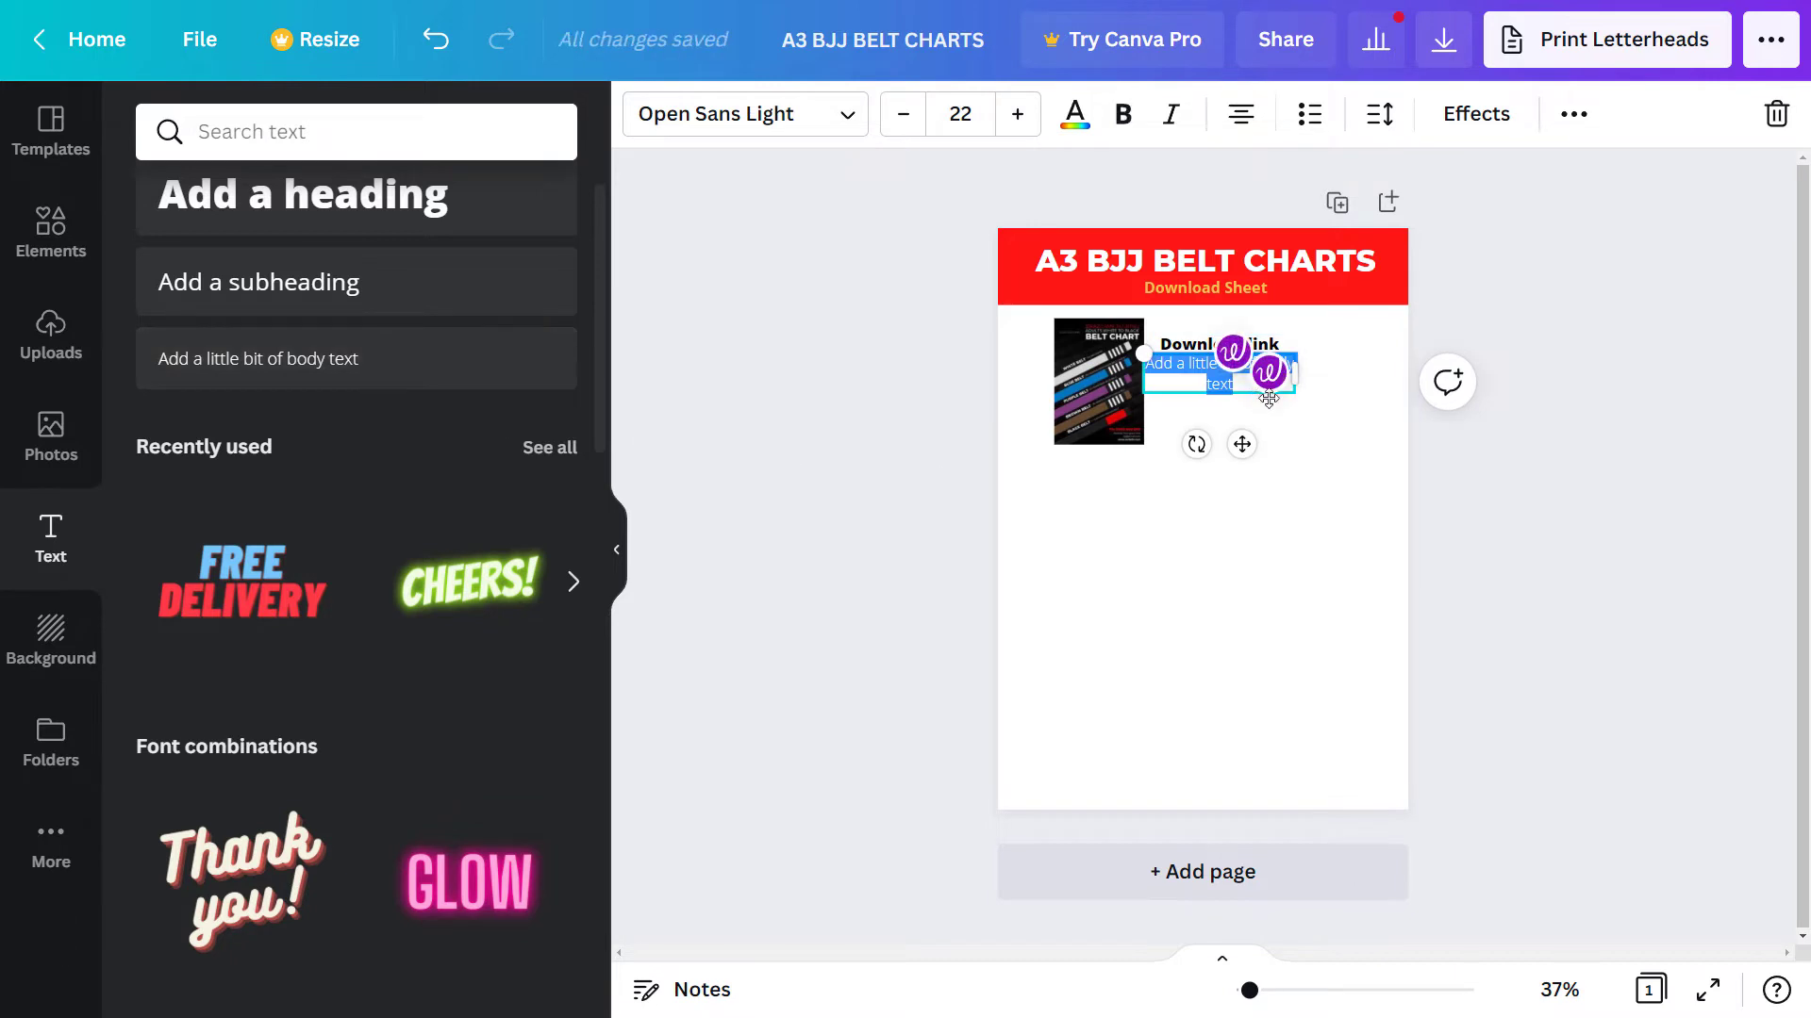
pyautogui.moveTo(1309, 403); pyautogui.dragTo(1379, 413)
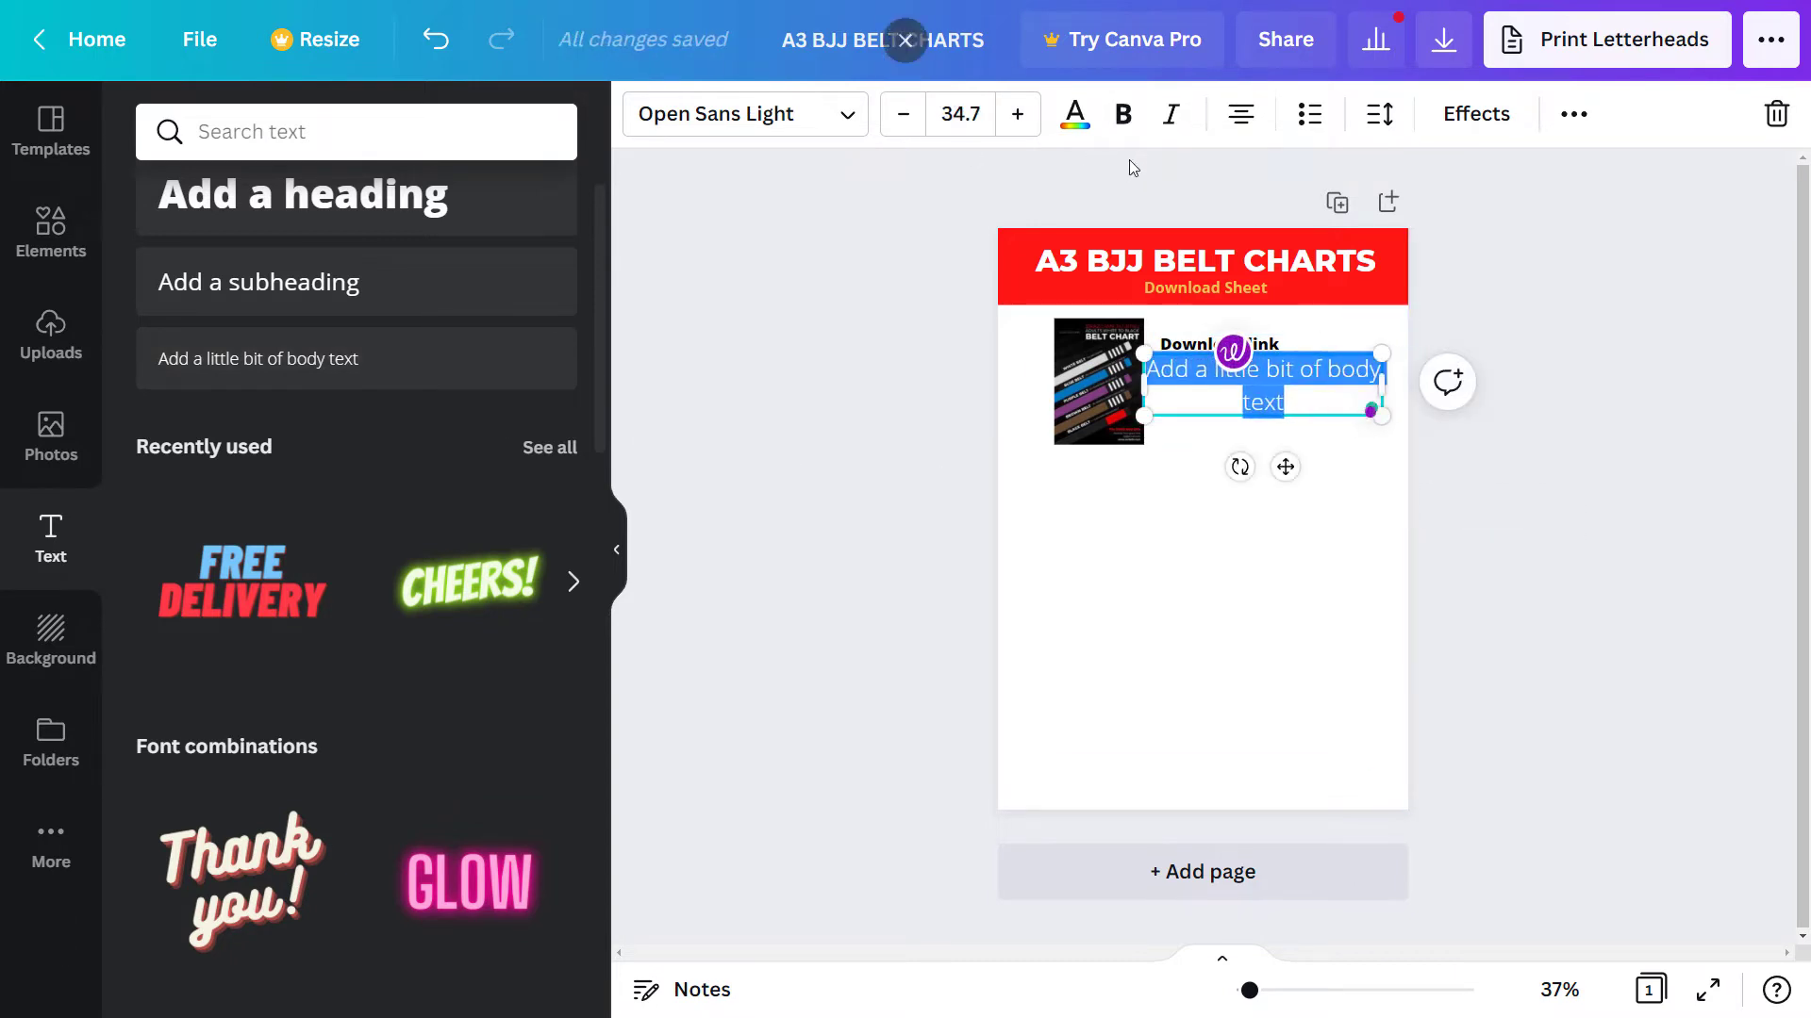
pyautogui.click(1075, 115)
pyautogui.click(165, 799)
pyautogui.click(960, 114)
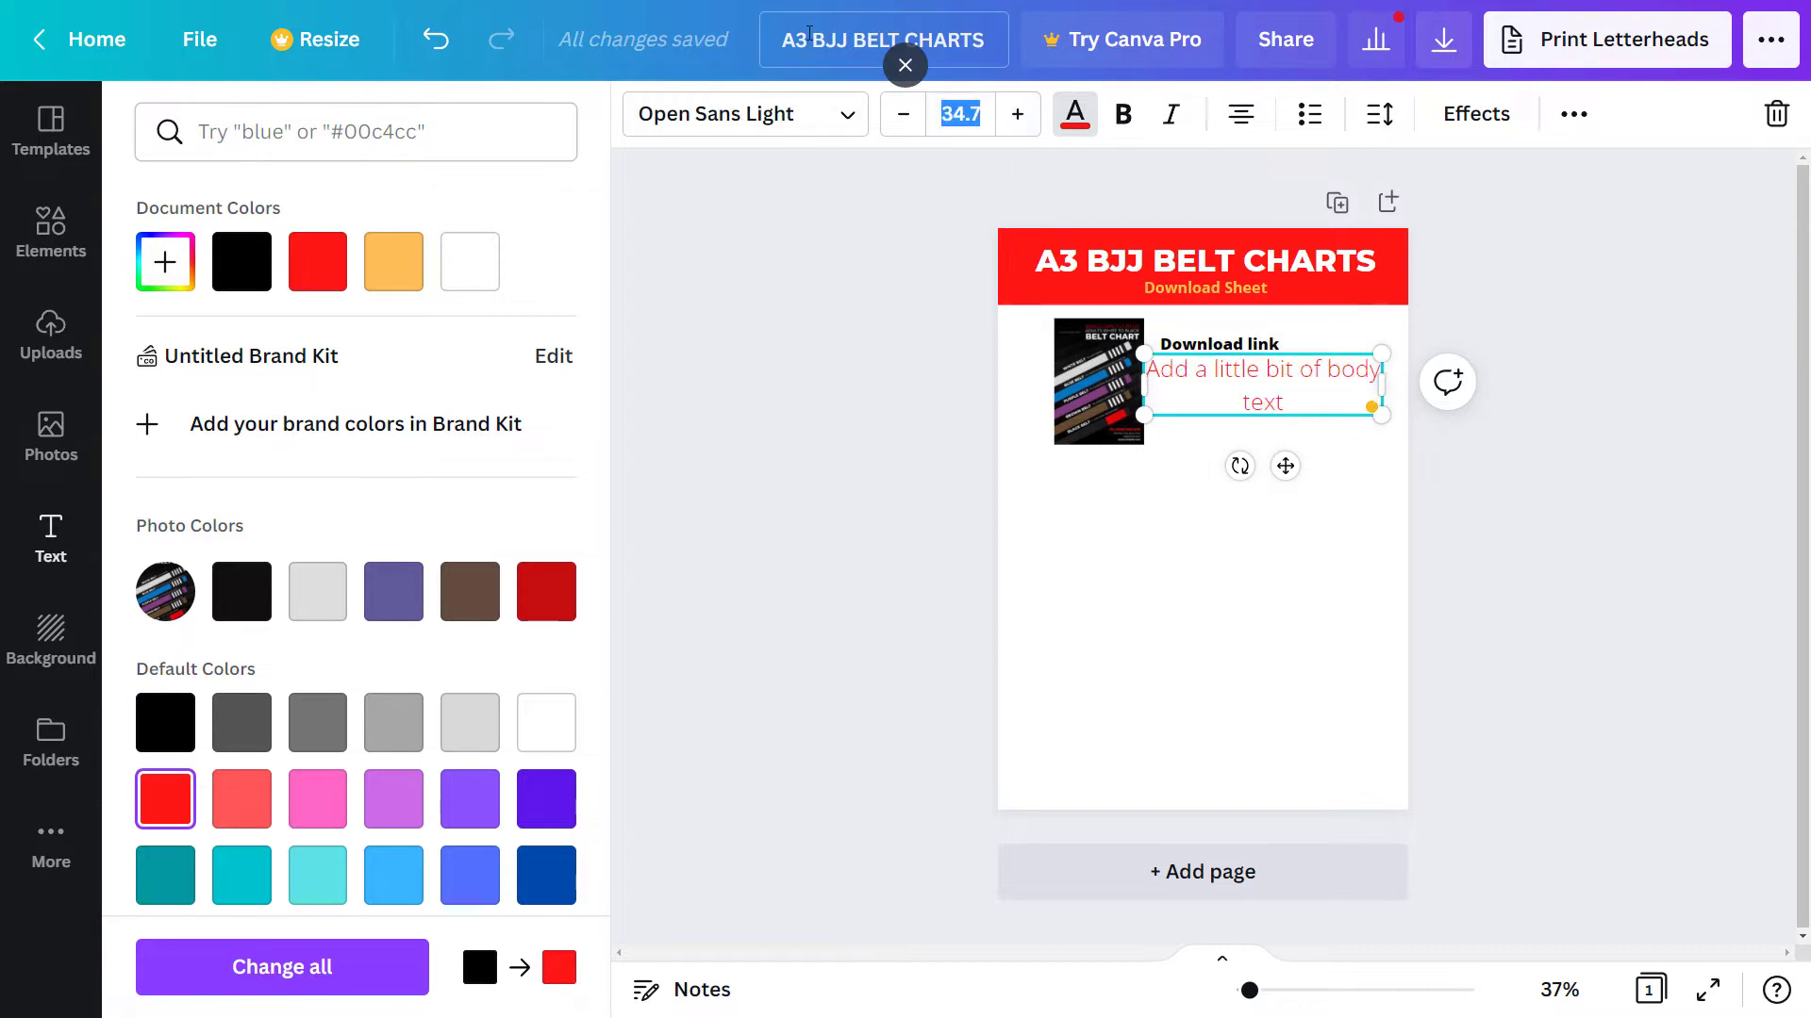
pyautogui.write('8')
pyautogui.press('Return')
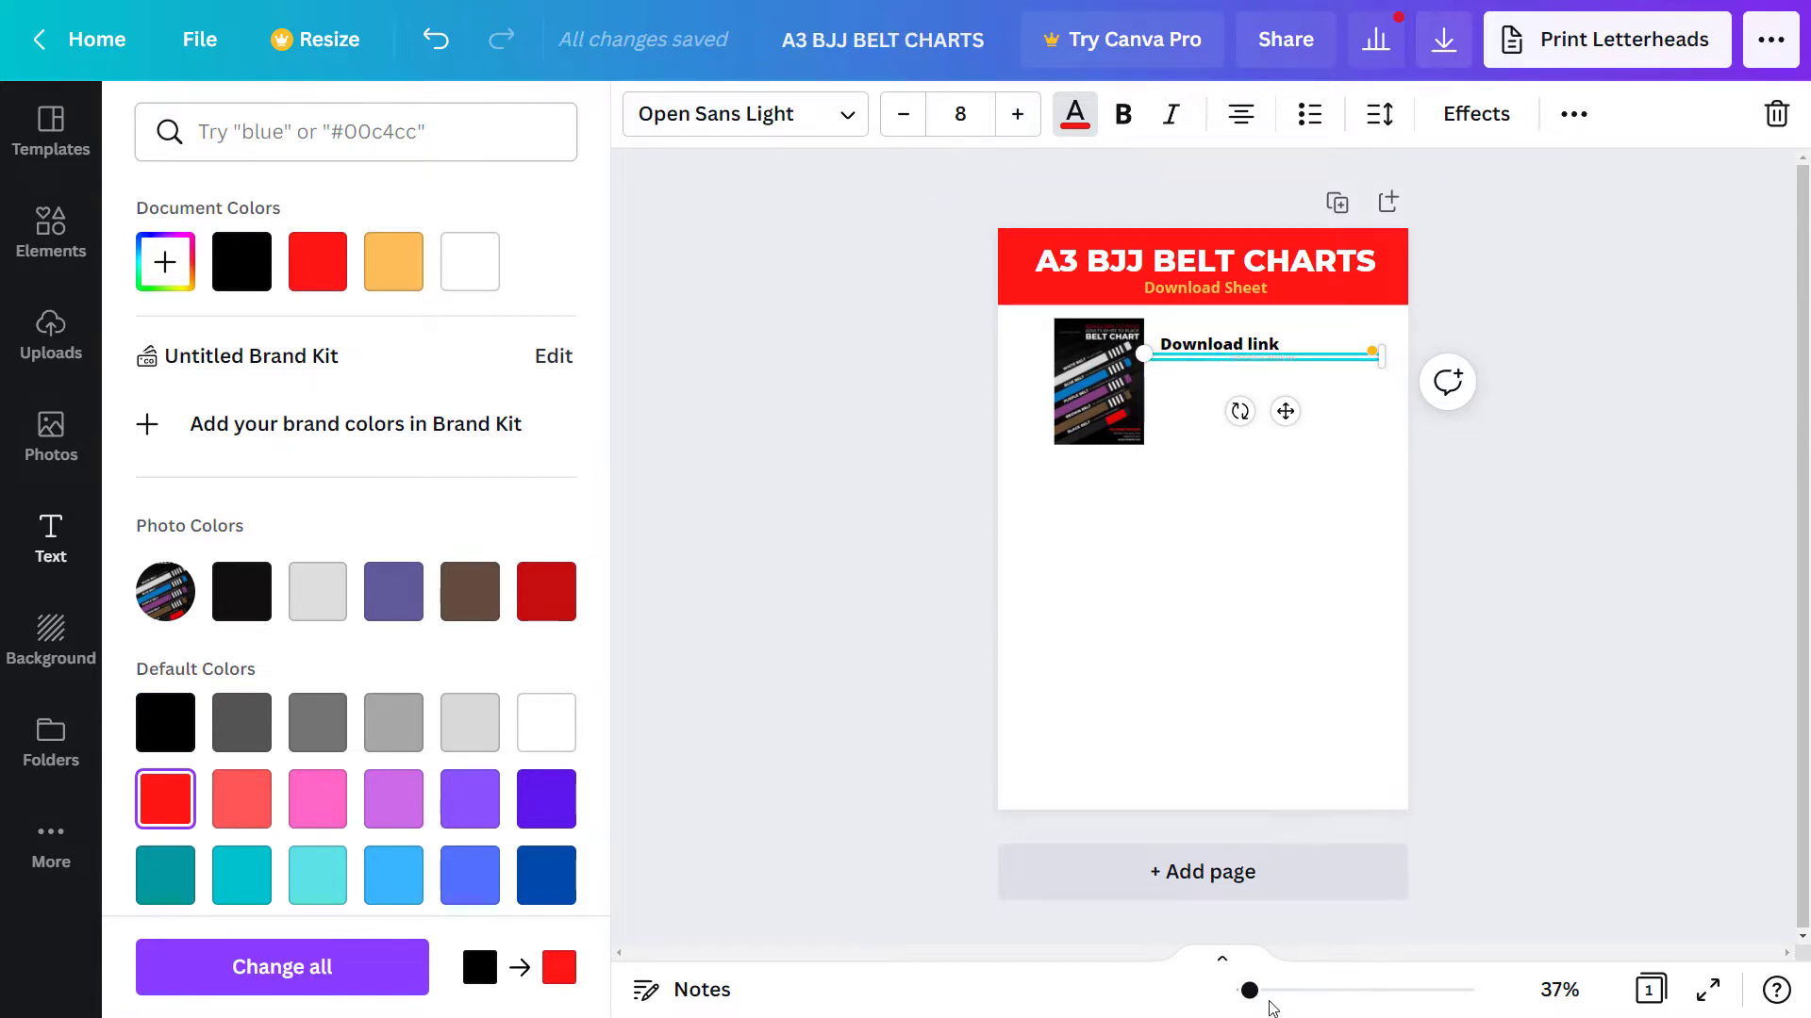
# - Zoom in and raise the body text's font size to 13
pyautogui.moveTo(1251, 990); pyautogui.dragTo(1271, 990)
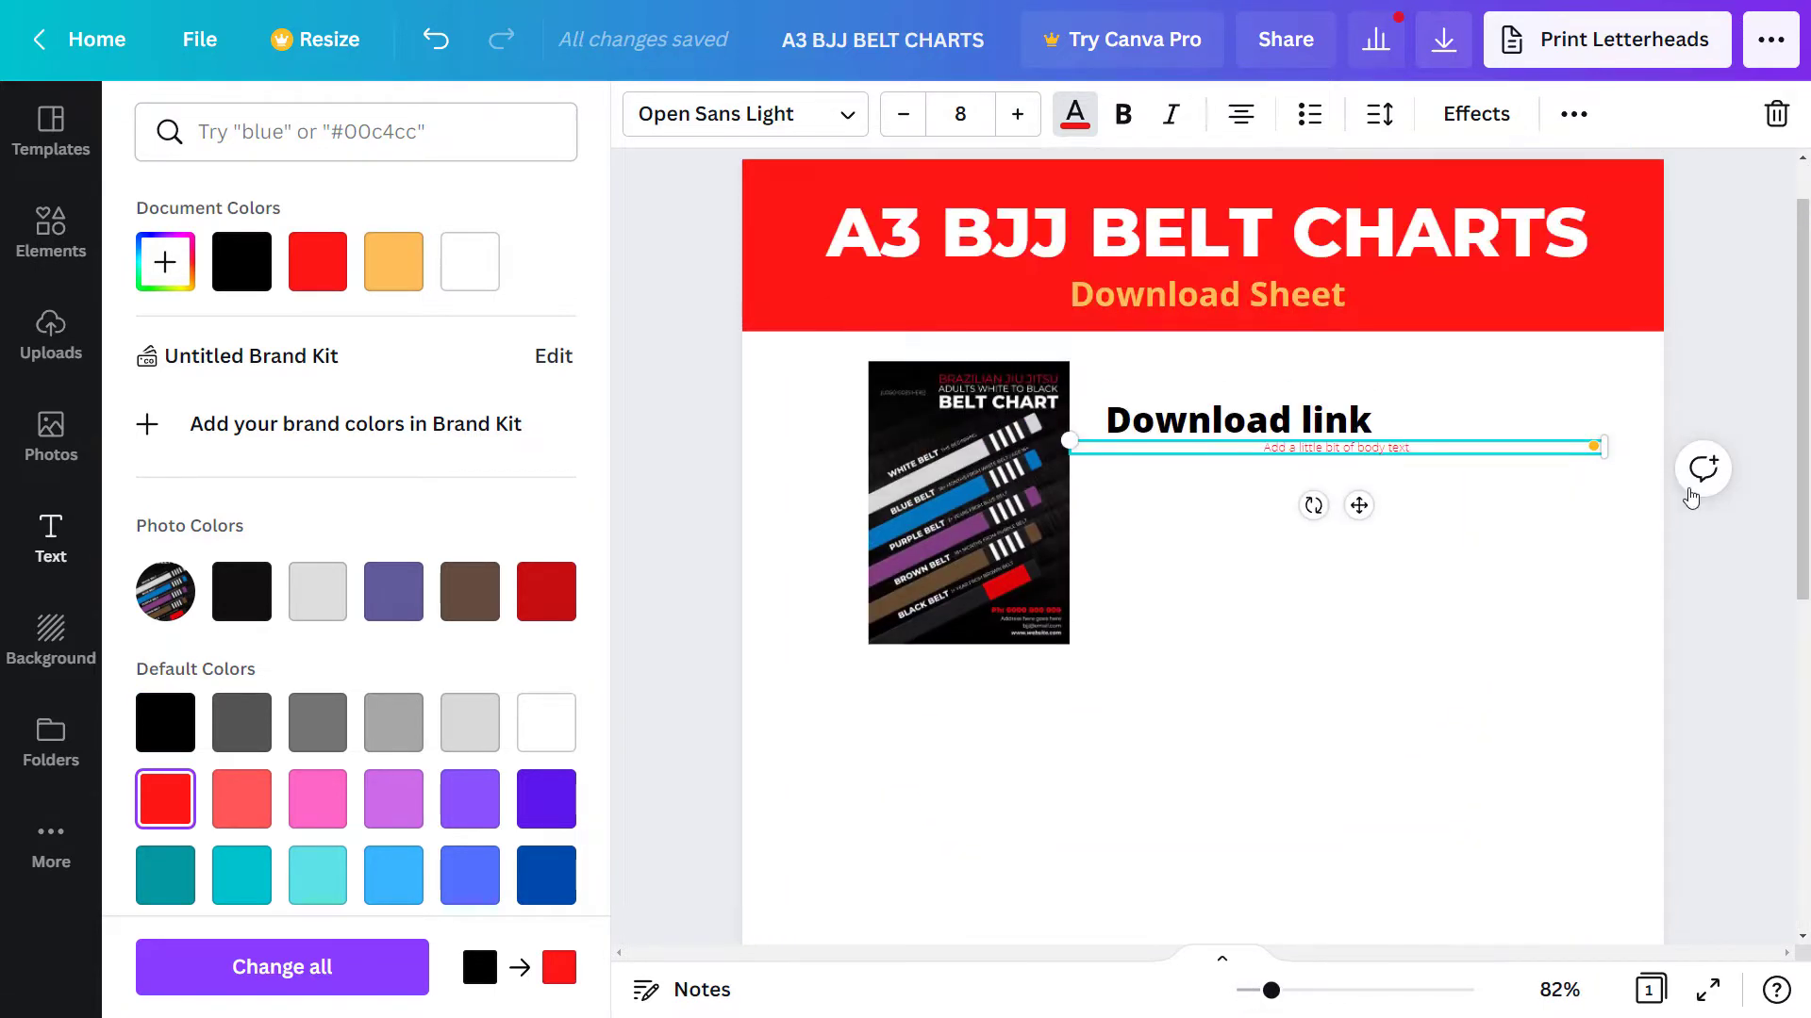
pyautogui.click(1697, 476)
pyautogui.click(1277, 489)
pyautogui.moveTo(1288, 447); pyautogui.dragTo(1374, 503)
pyautogui.click(1016, 114)
pyautogui.click(1016, 114)
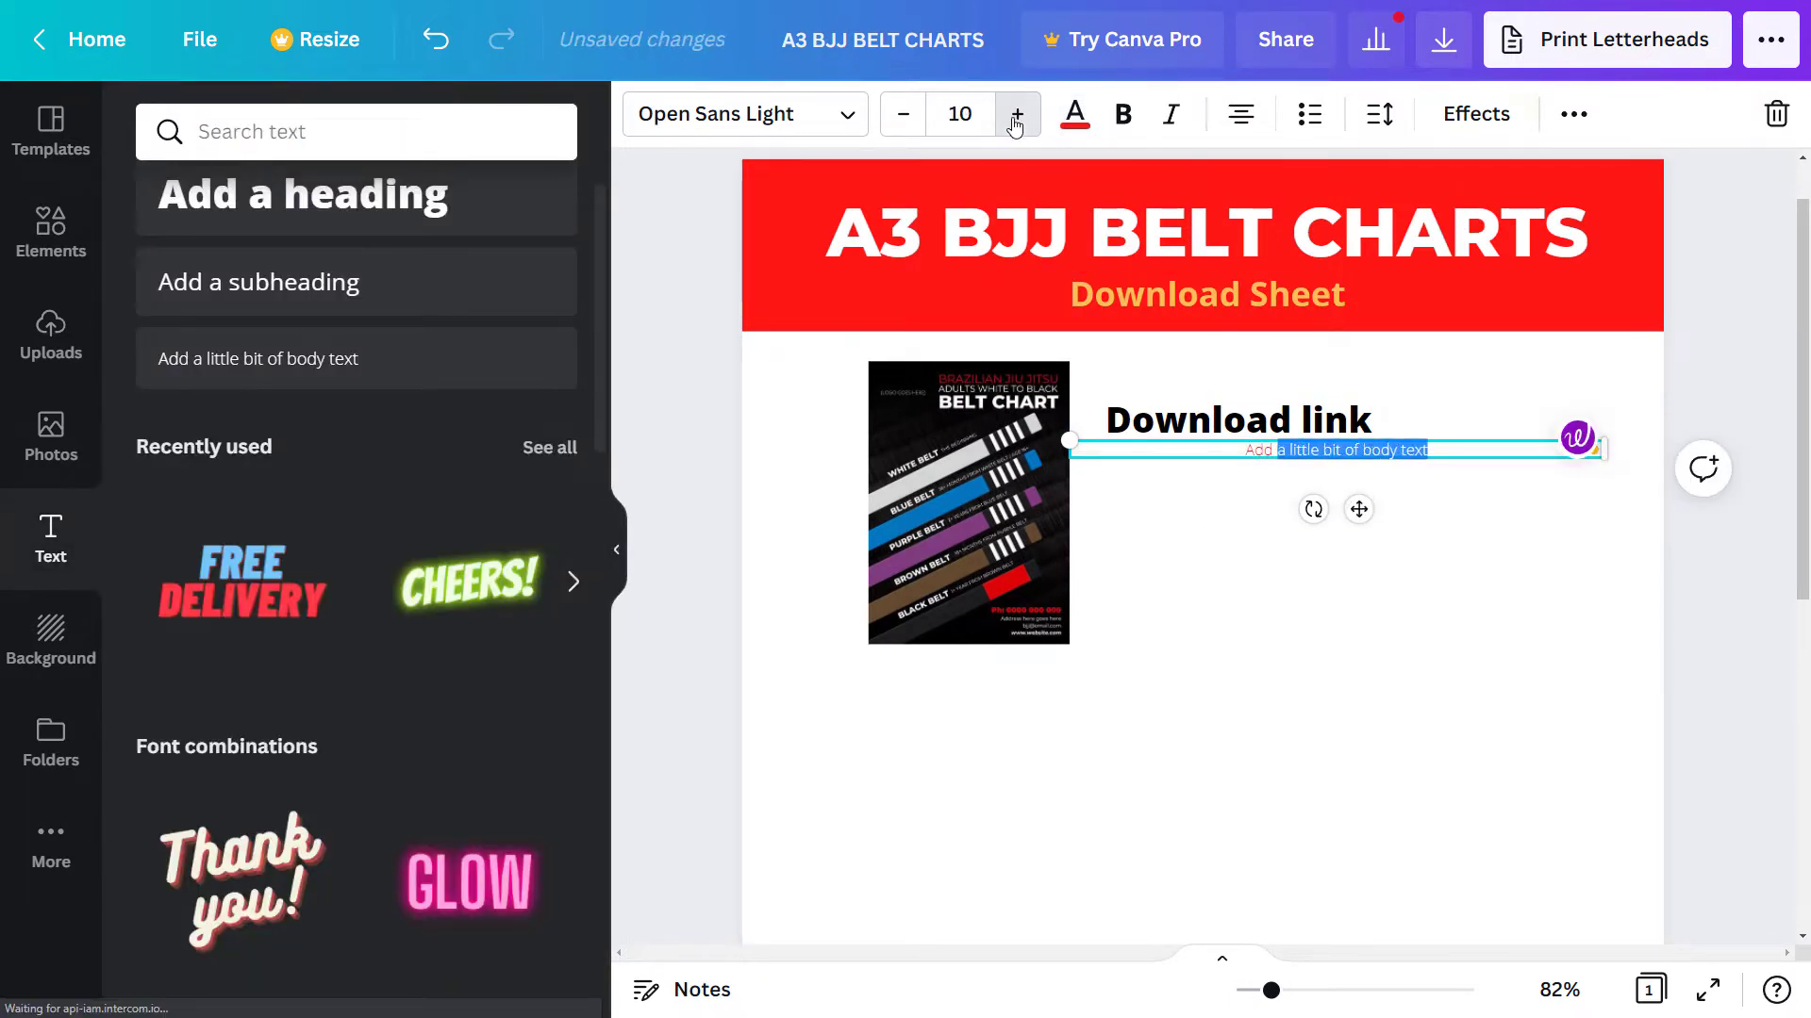
pyautogui.click(1015, 118)
pyautogui.click(1016, 118)
pyautogui.click(1016, 118)
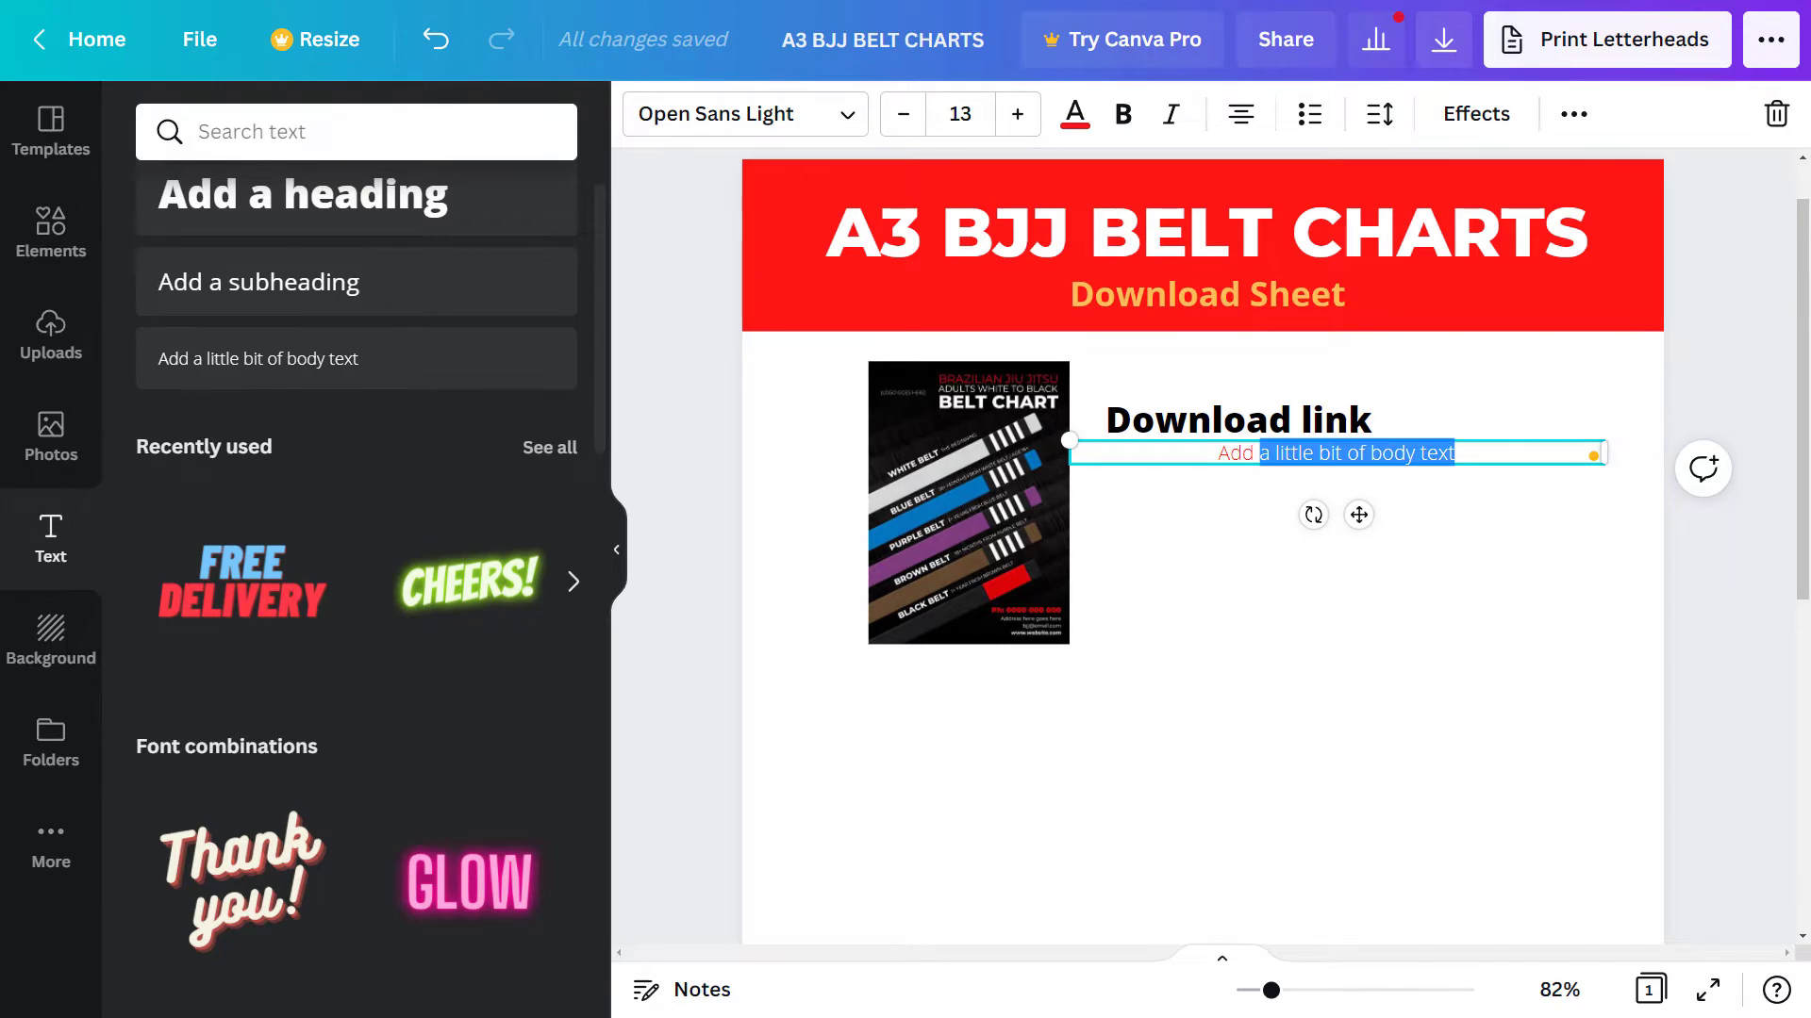
pyautogui.hotkey('alt', 'Tab')
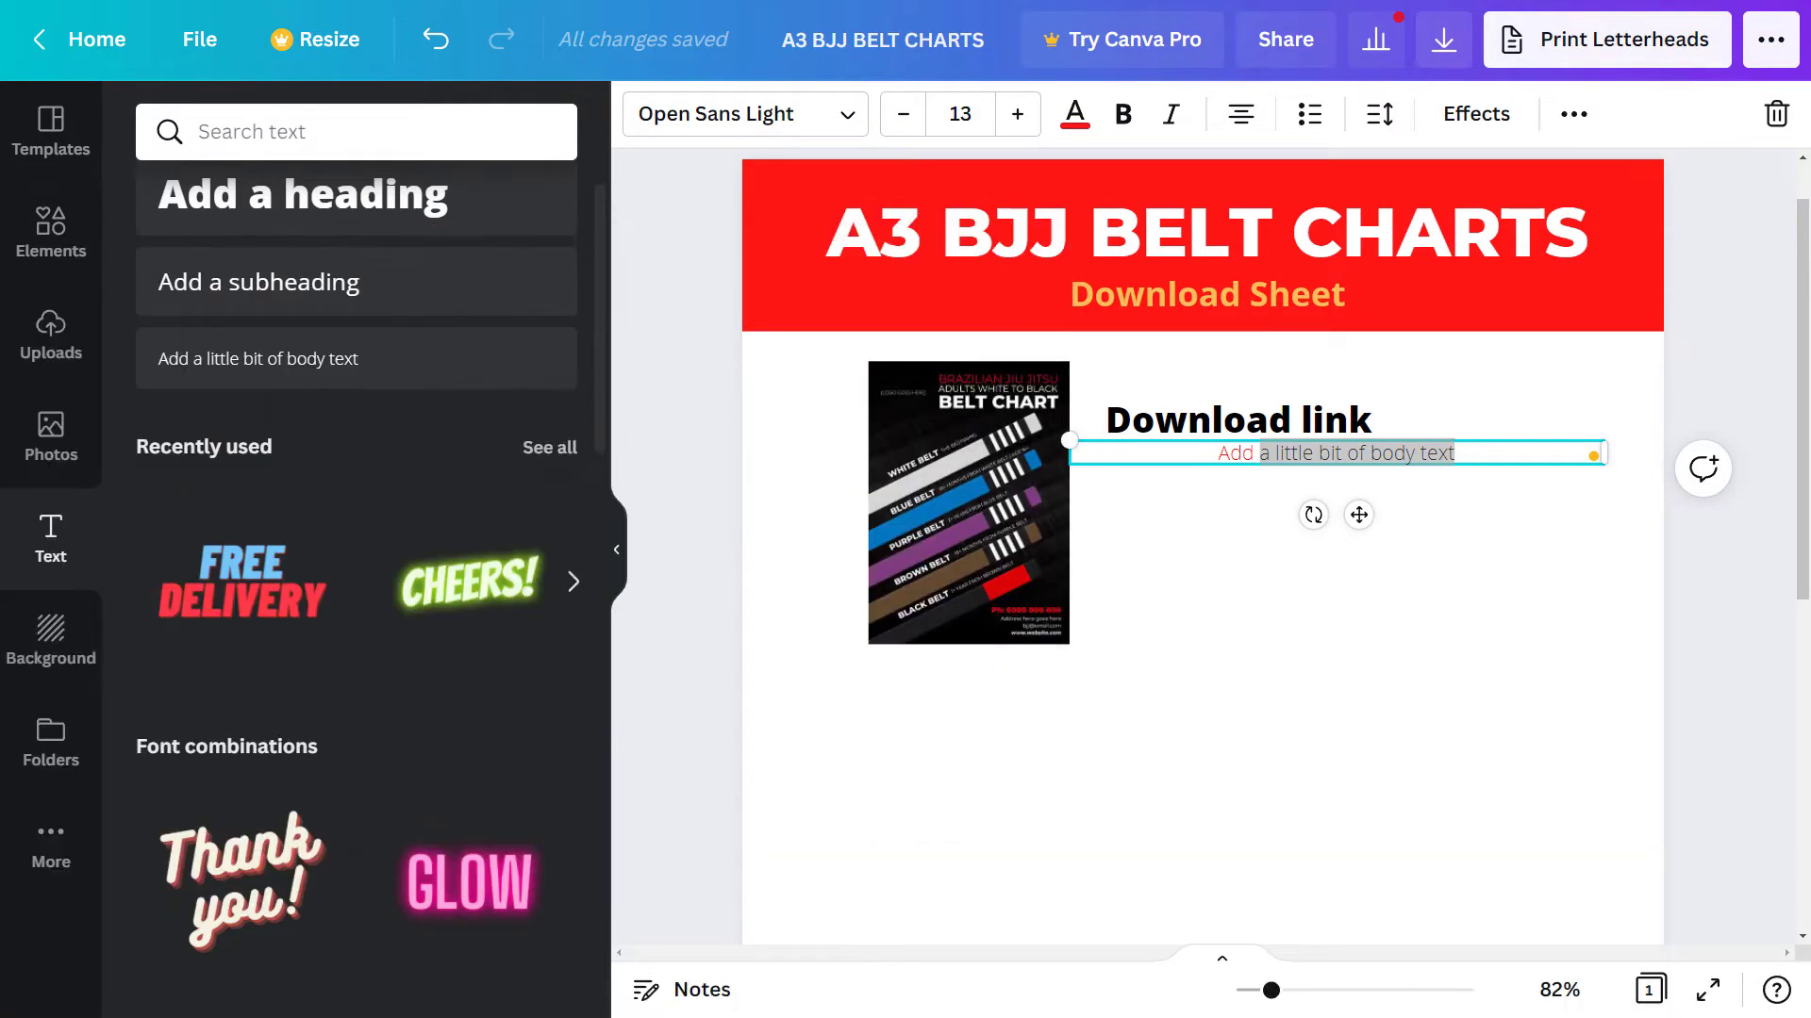
# - Copy the Red chart's share link from Notepad
pyautogui.hotkey('alt', 'Tab')
pyautogui.moveTo(377, 217); pyautogui.dragTo(431, 206)
pyautogui.rightClick(343, 264)
pyautogui.click(472, 325)
pyautogui.click(929, 206)
# - Paste the link over the placeholder text, left-align it, narrow the box, and move it lower
pyautogui.doubleClick(1293, 453)
pyautogui.hotkey('ctrl', 'a')
pyautogui.hotkey('ctrl', 'v')
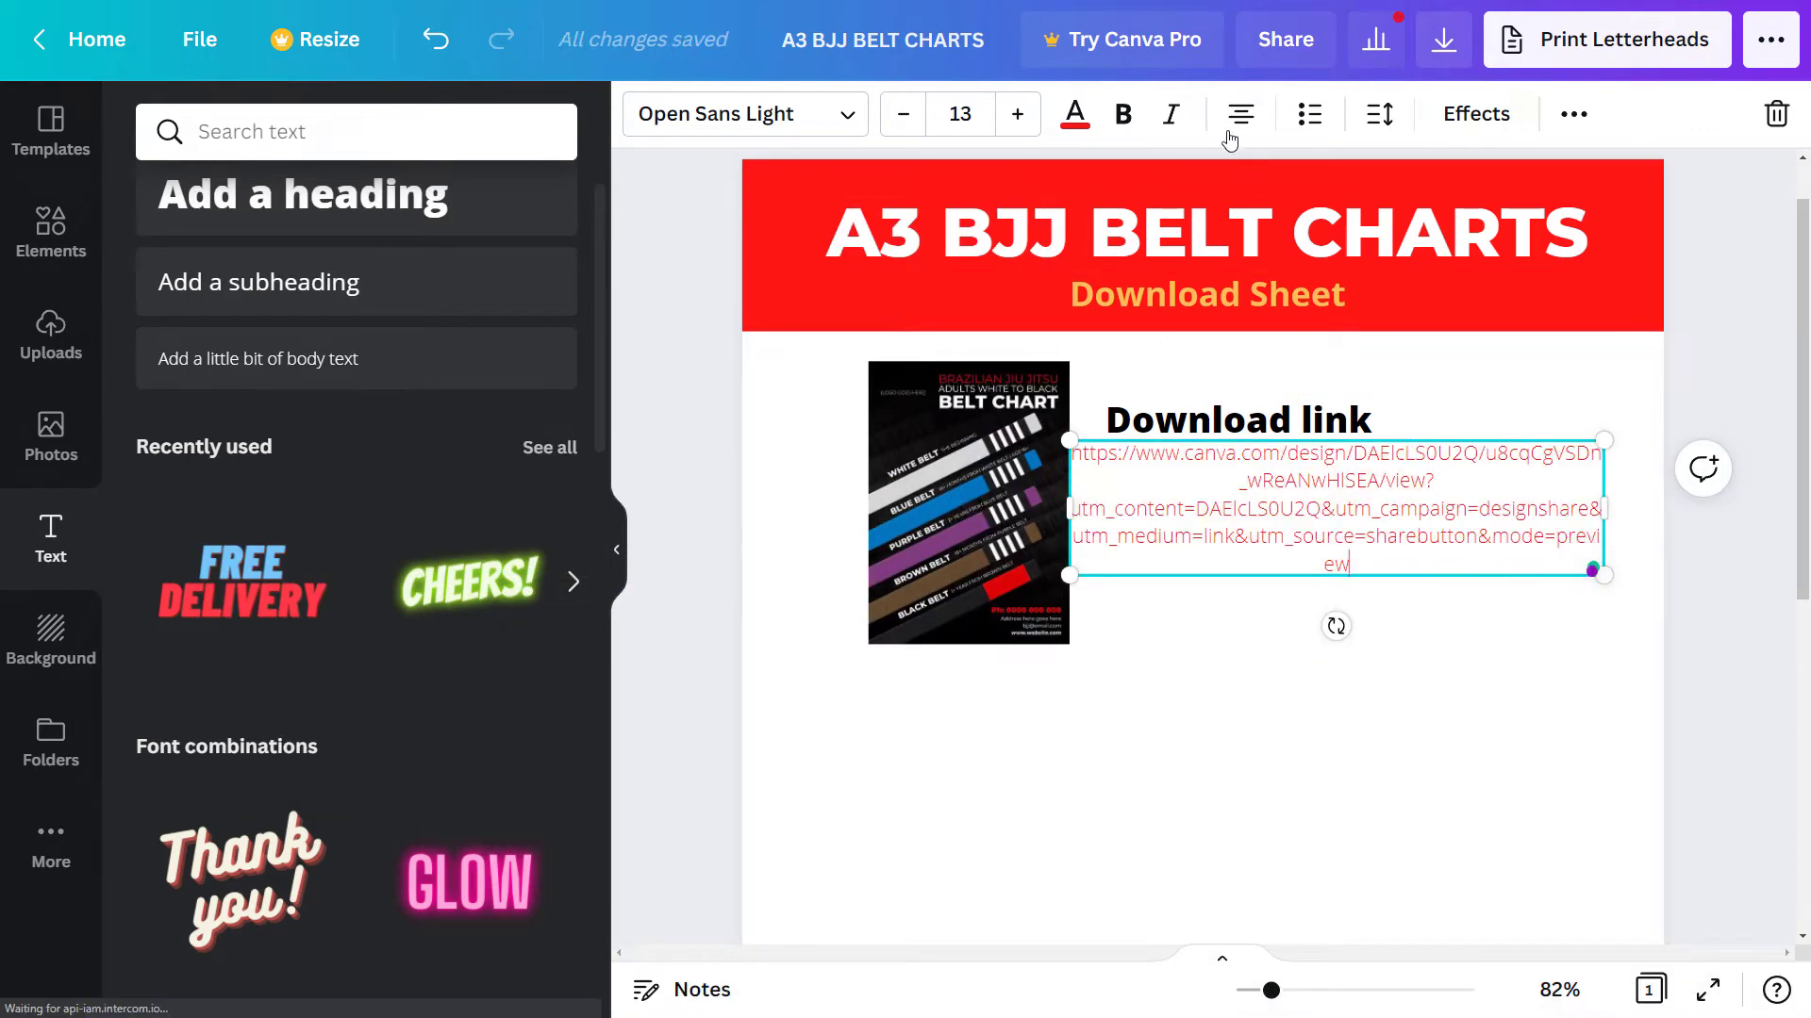
pyautogui.hotkey('ctrl', 'a')
pyautogui.click(1240, 114)
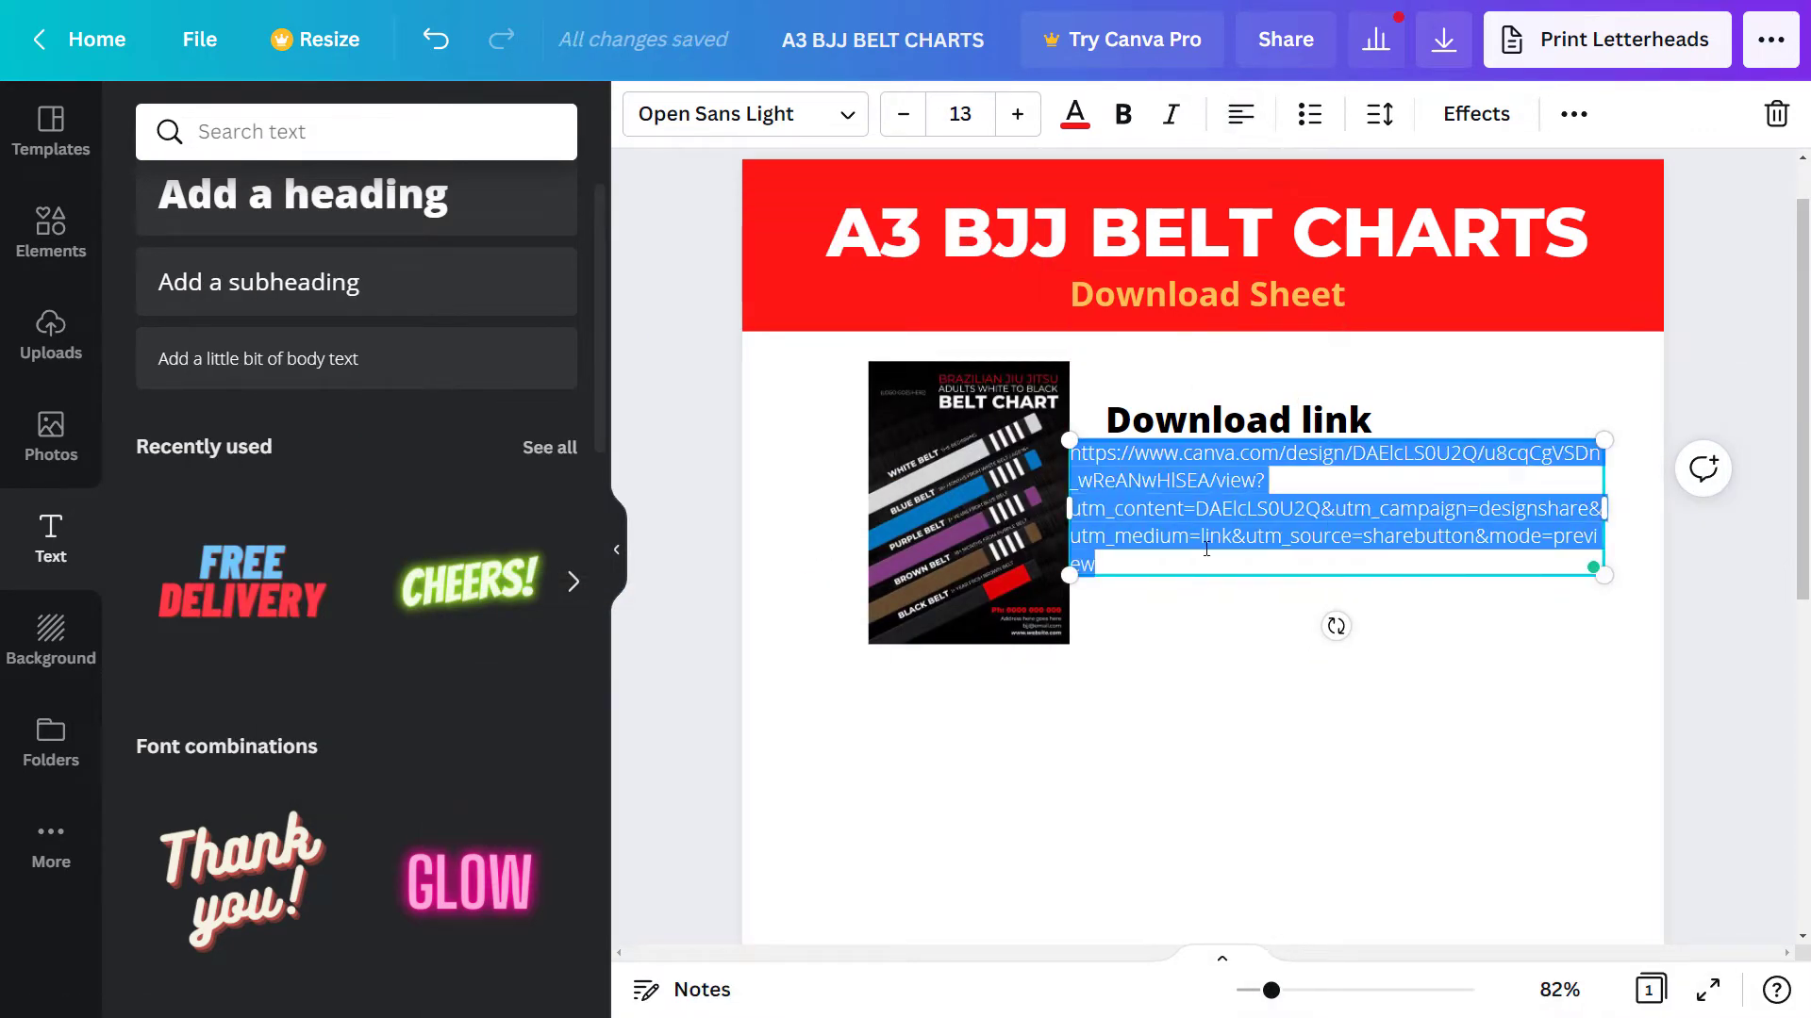
pyautogui.moveTo(1069, 509); pyautogui.dragTo(1112, 509)
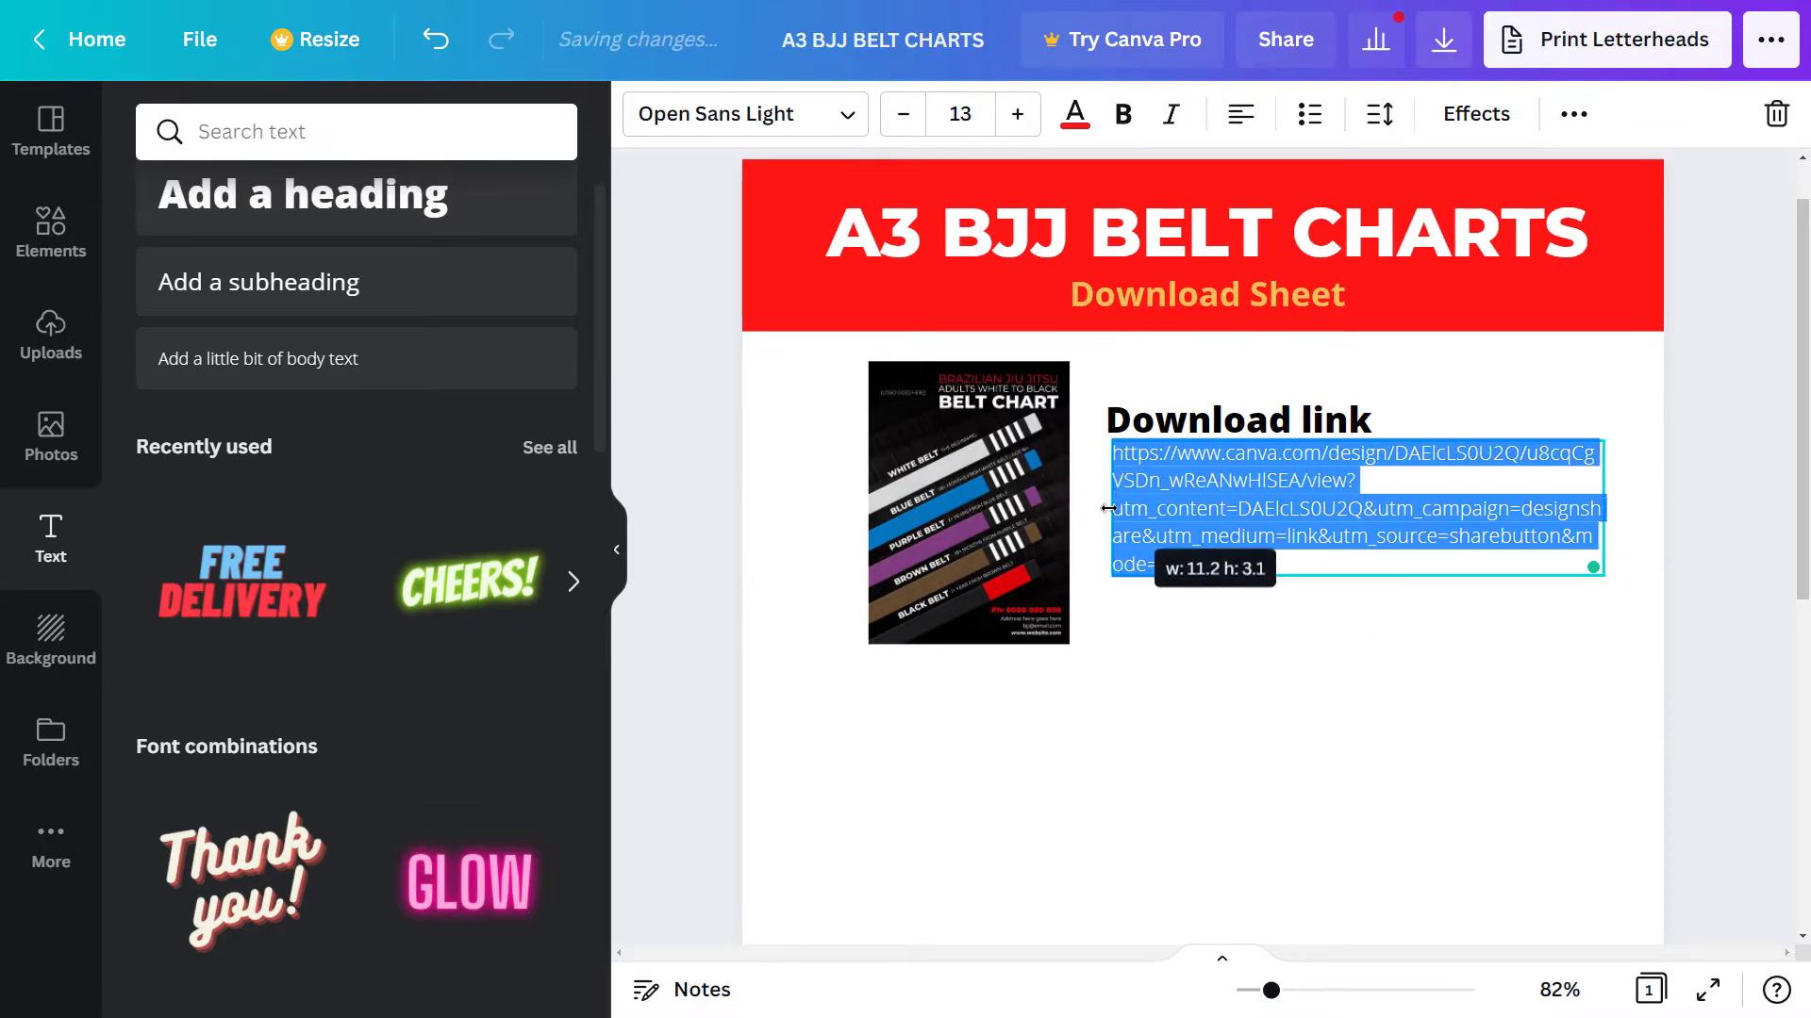
pyautogui.moveTo(1265, 438)
pyautogui.mouseDown()
pyautogui.moveTo(1265, 480)
pyautogui.moveTo(1264, 464)
pyautogui.mouseUp()
# - Add a body text line reading 'Click image to download or copy & paste link below'
pyautogui.click(1268, 420)
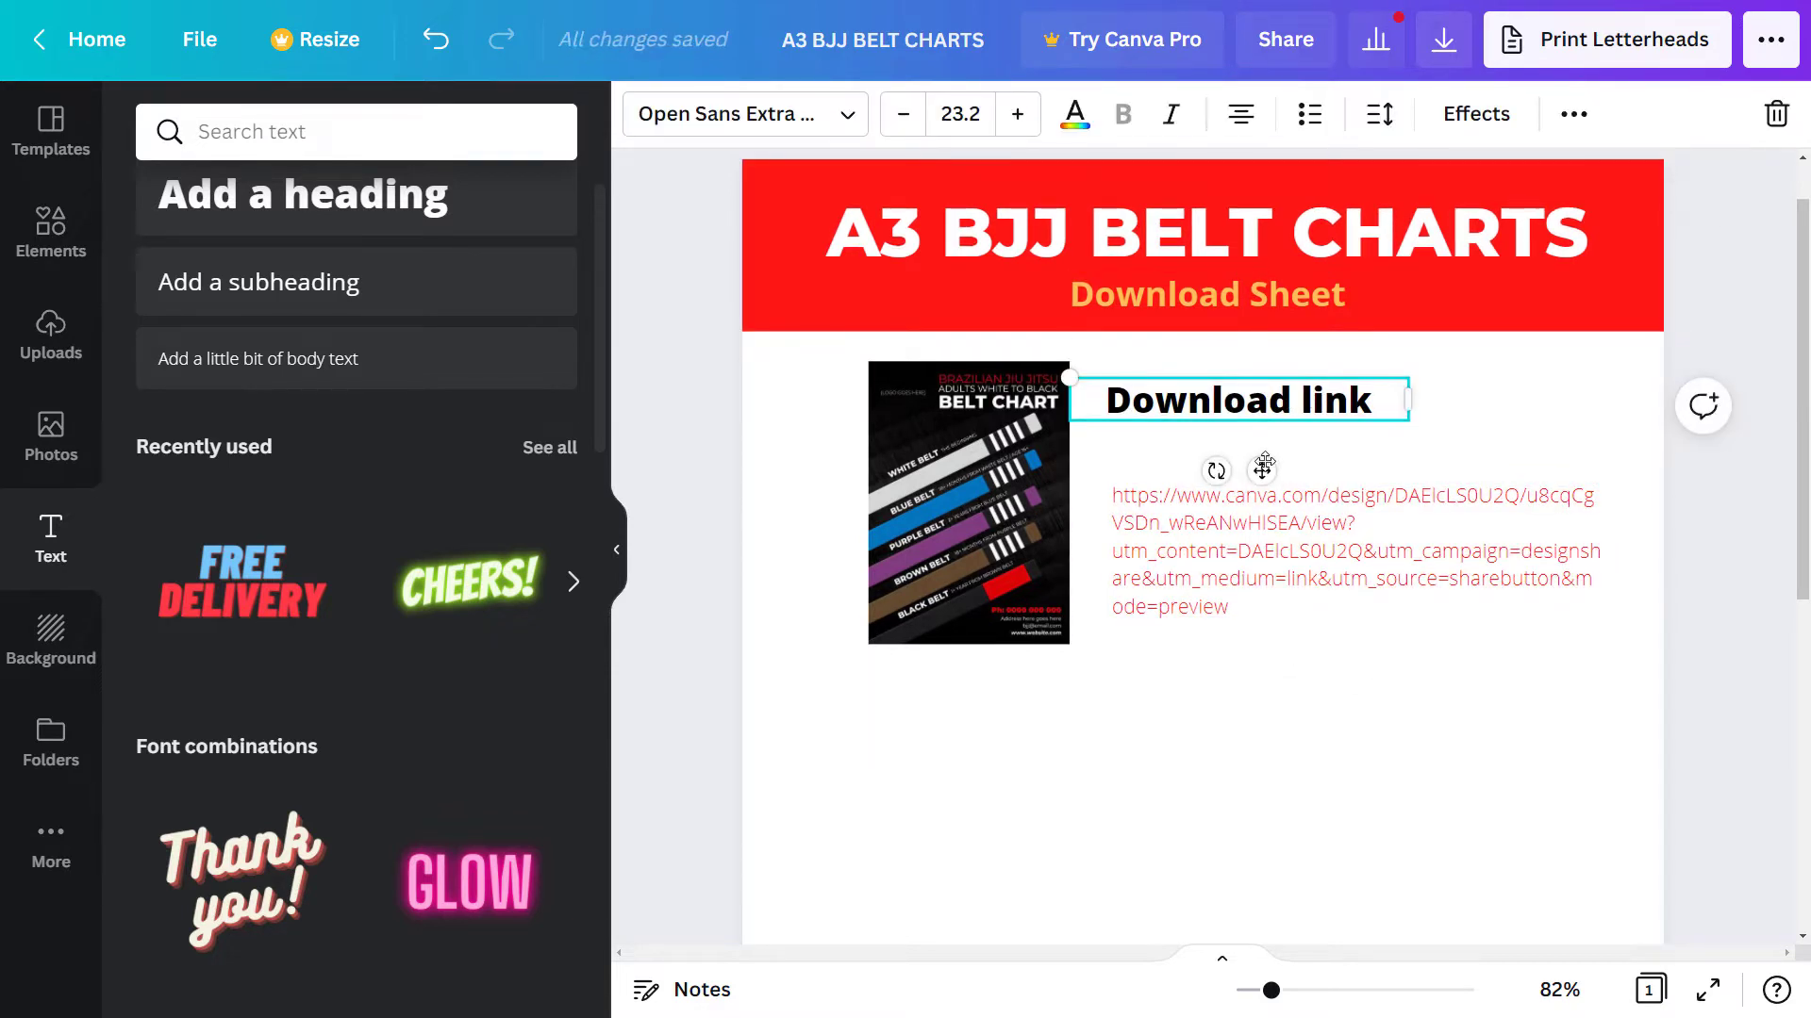
pyautogui.click(1273, 518)
pyautogui.click(513, 362)
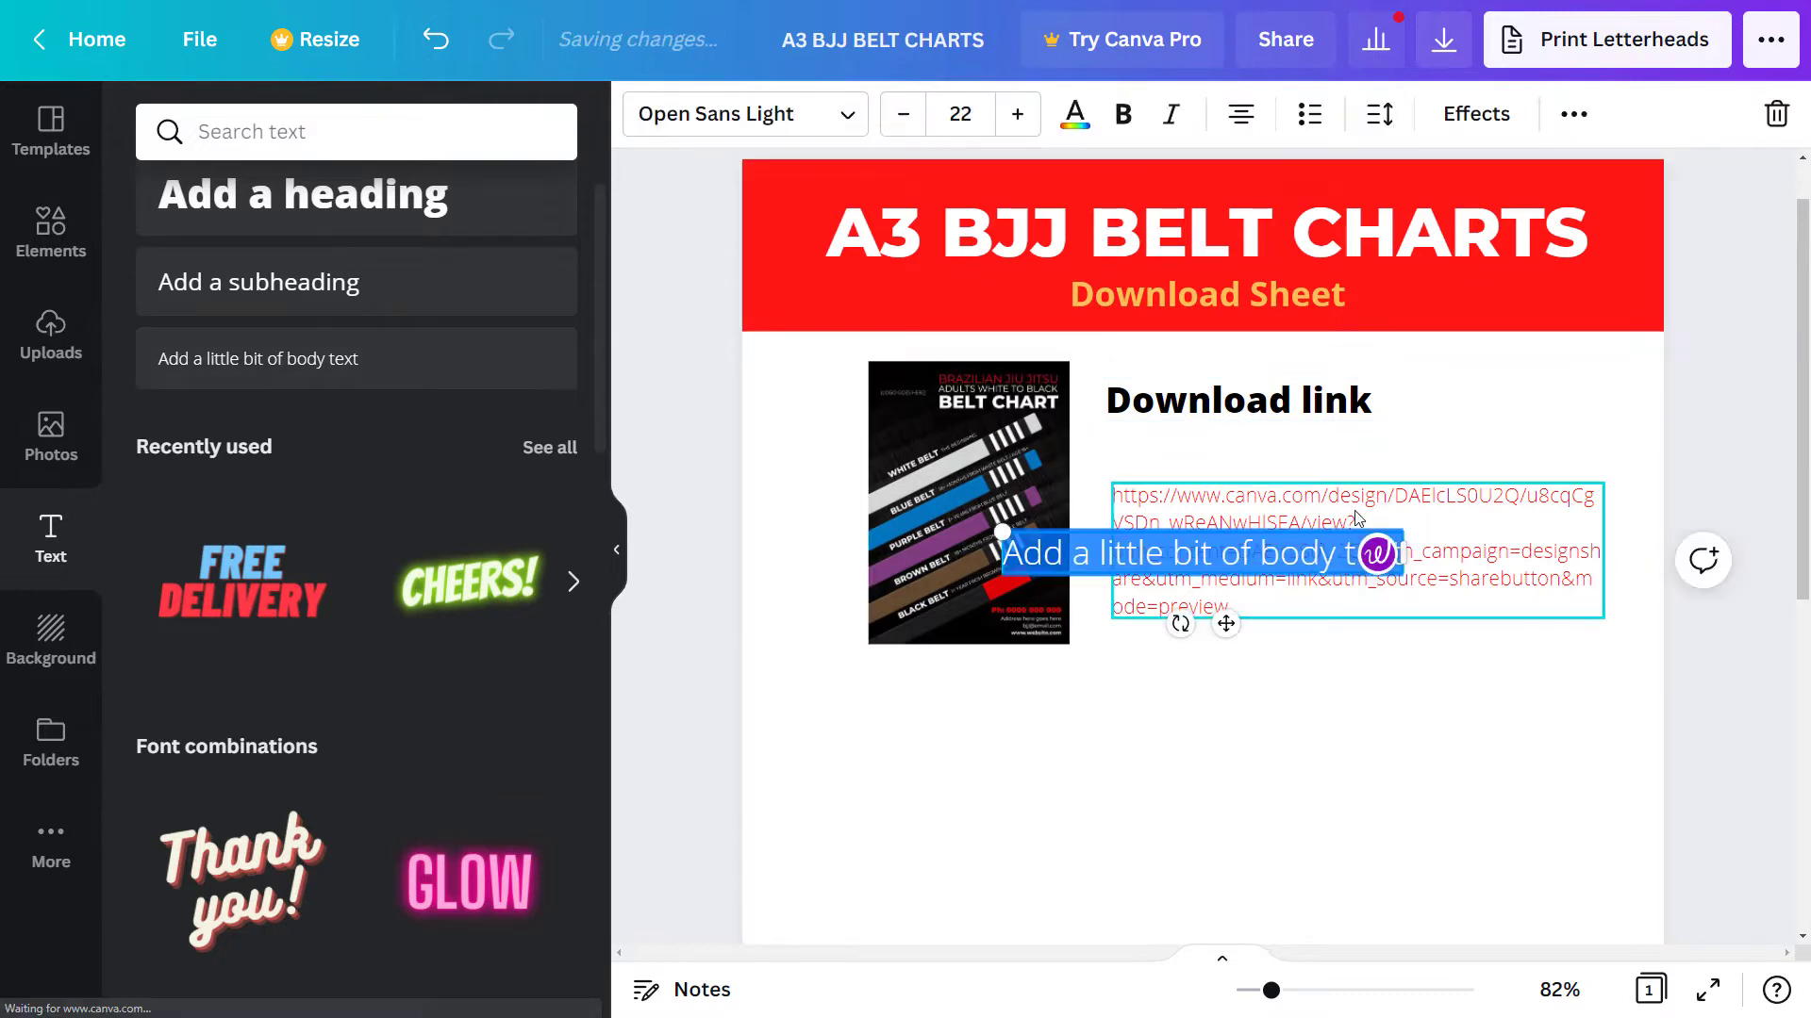
pyautogui.doubleClick(1105, 546)
pyautogui.write('Cli')
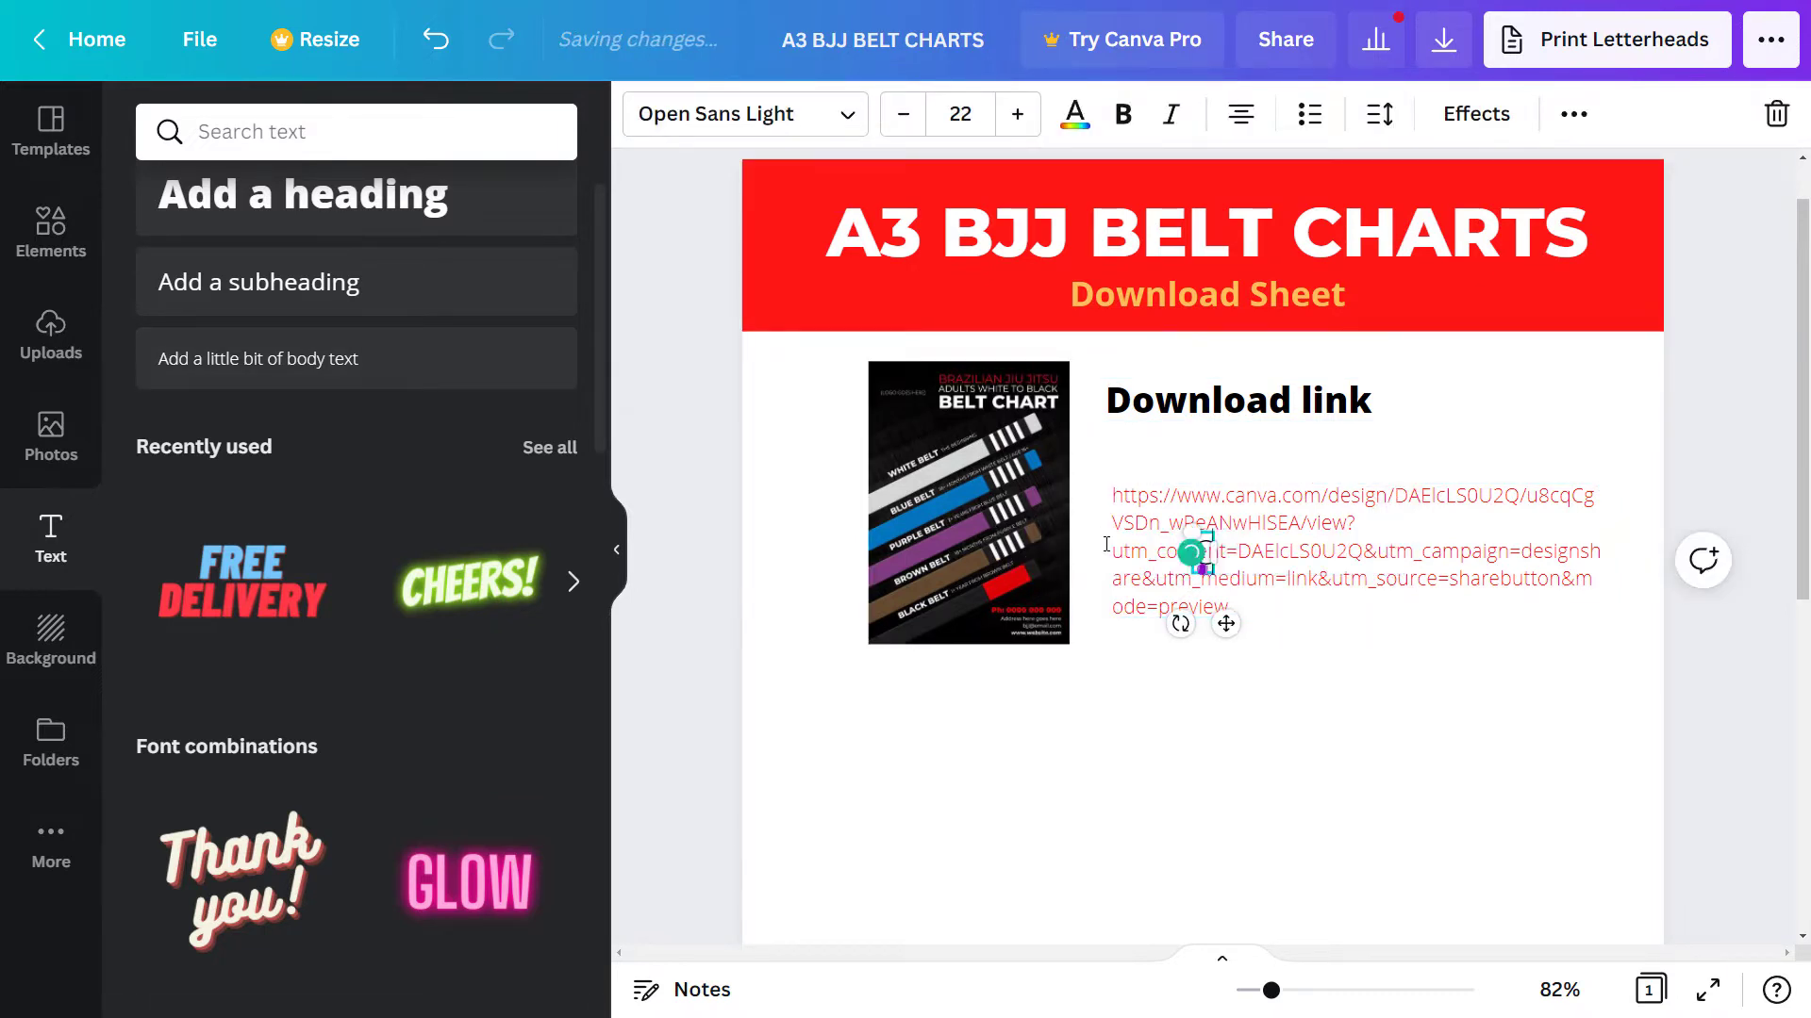
pyautogui.write('ck im')
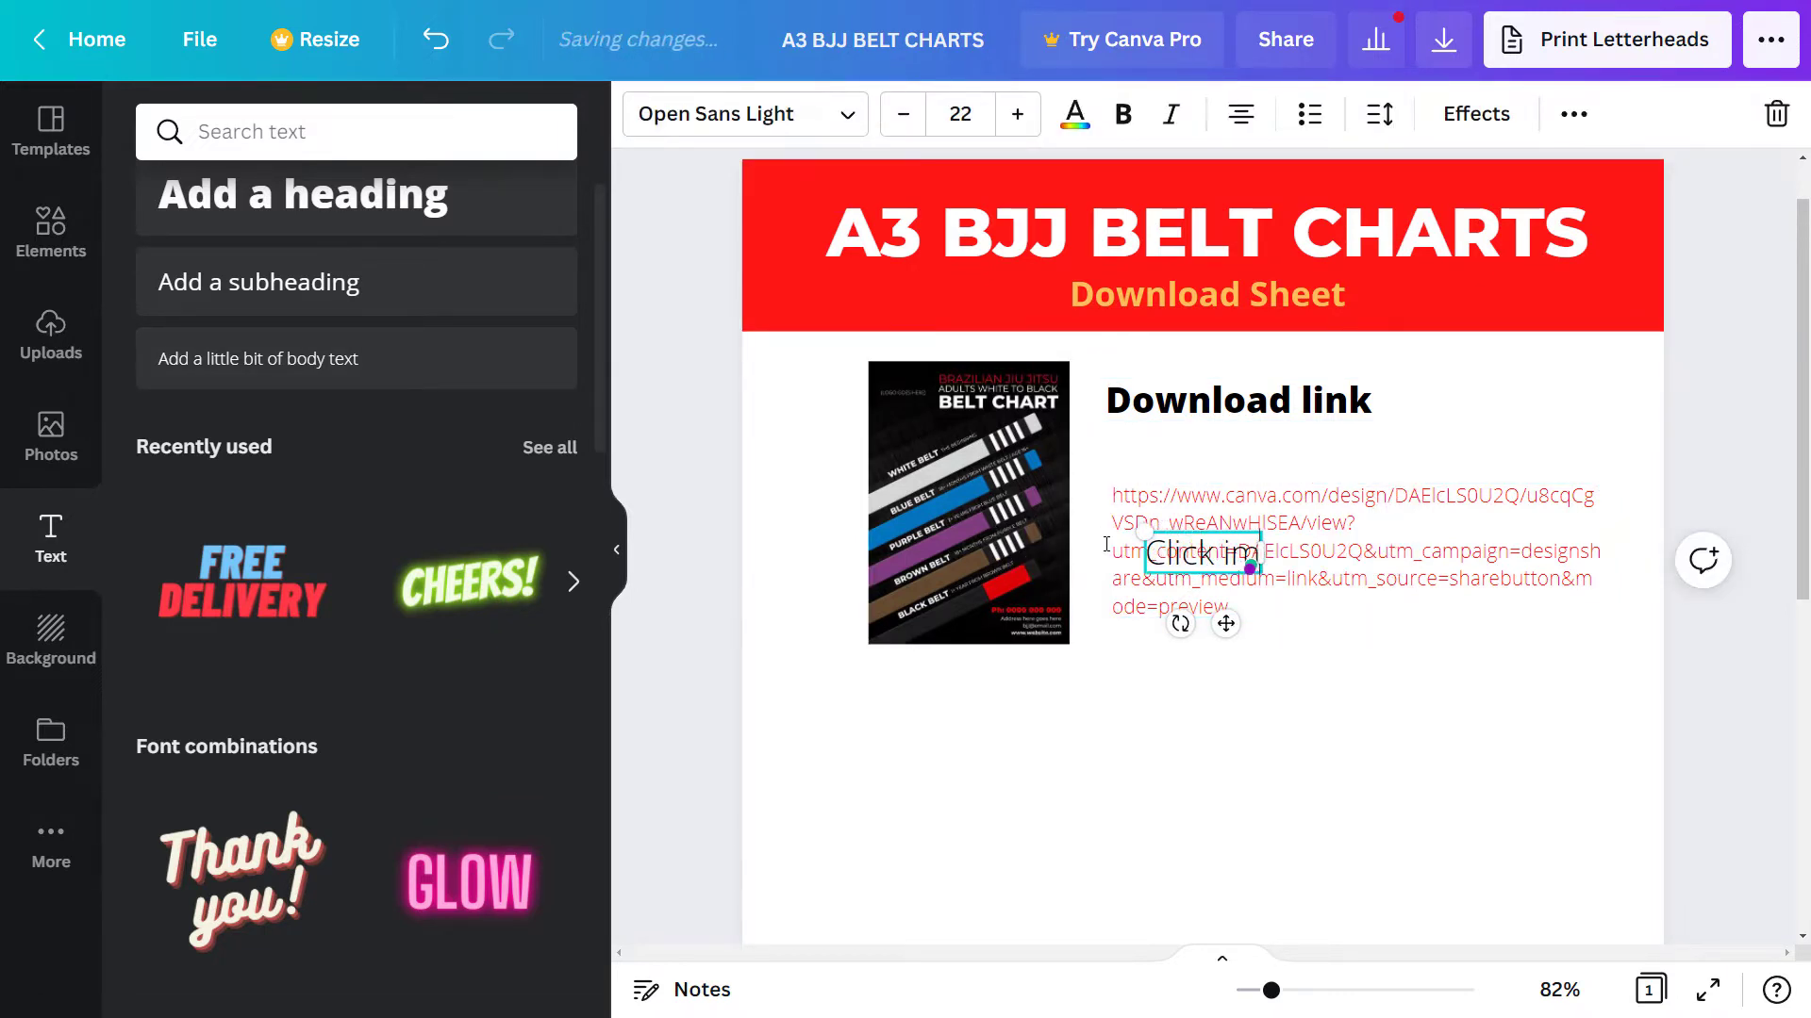
pyautogui.write('age to')
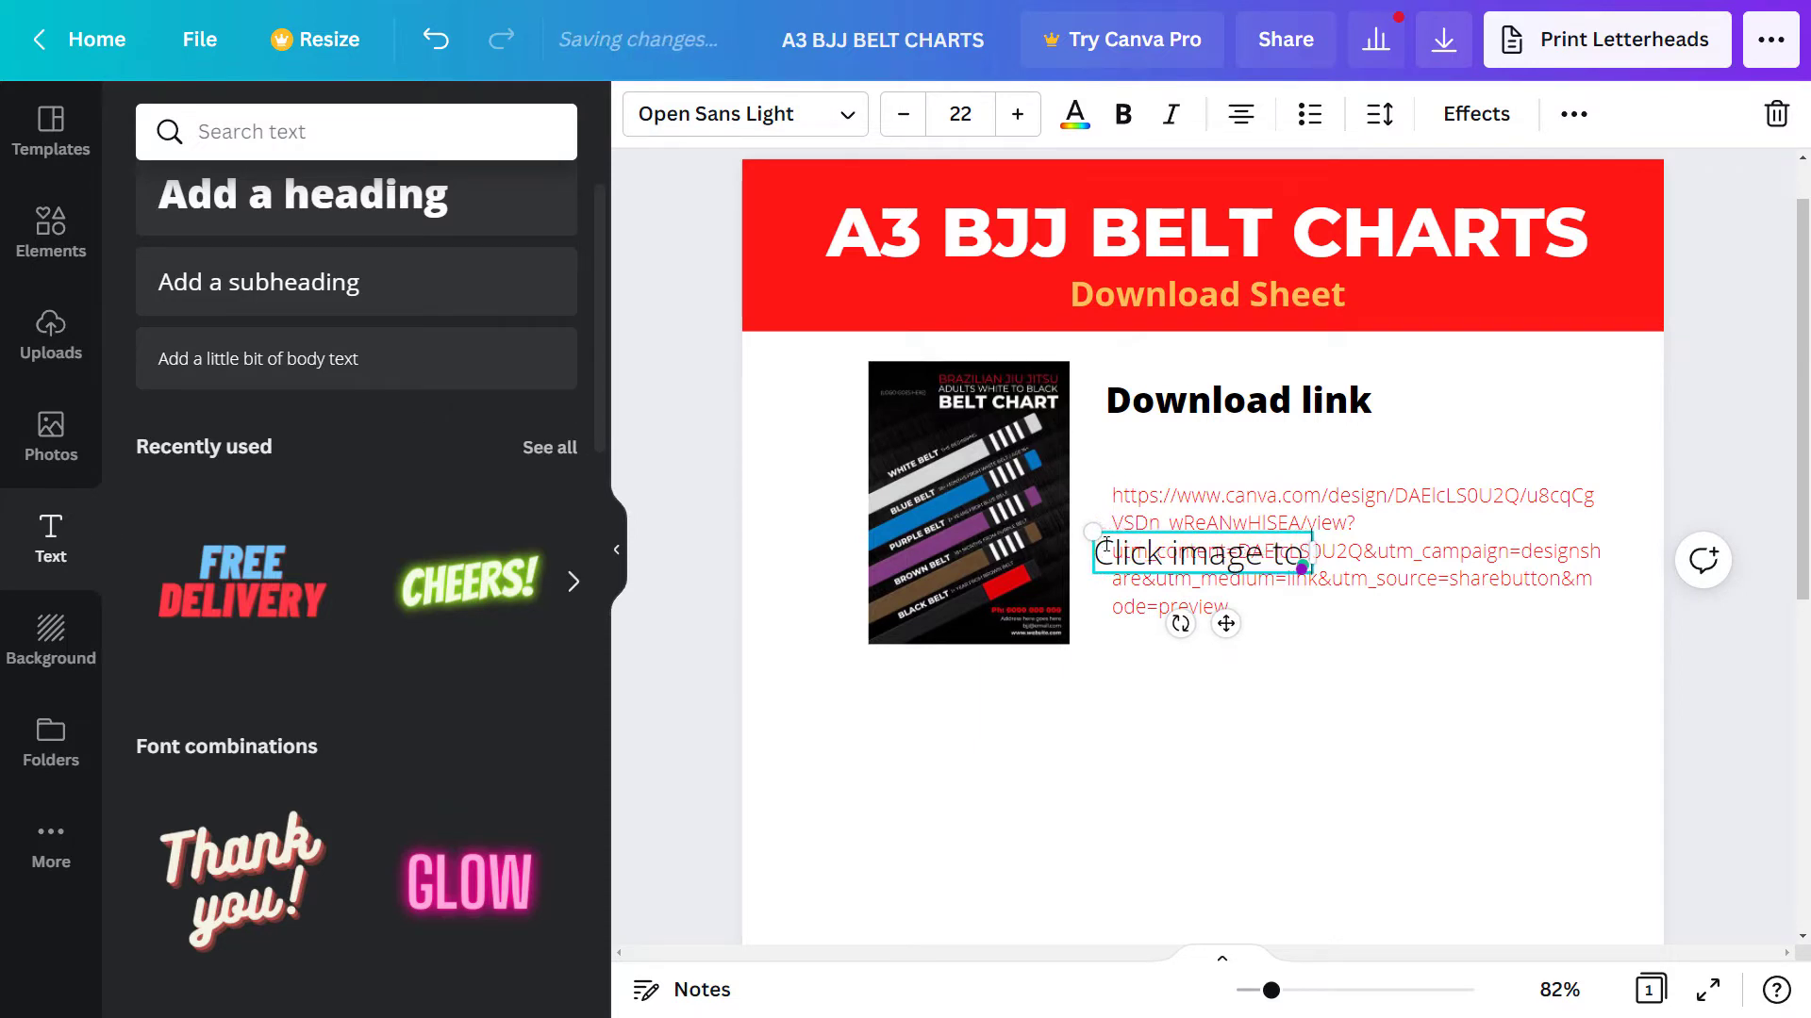
pyautogui.write(' sd')
pyautogui.press('BackSpace')
pyautogui.press('BackSpace')
pyautogui.press('BackSpace')
pyautogui.write('download')
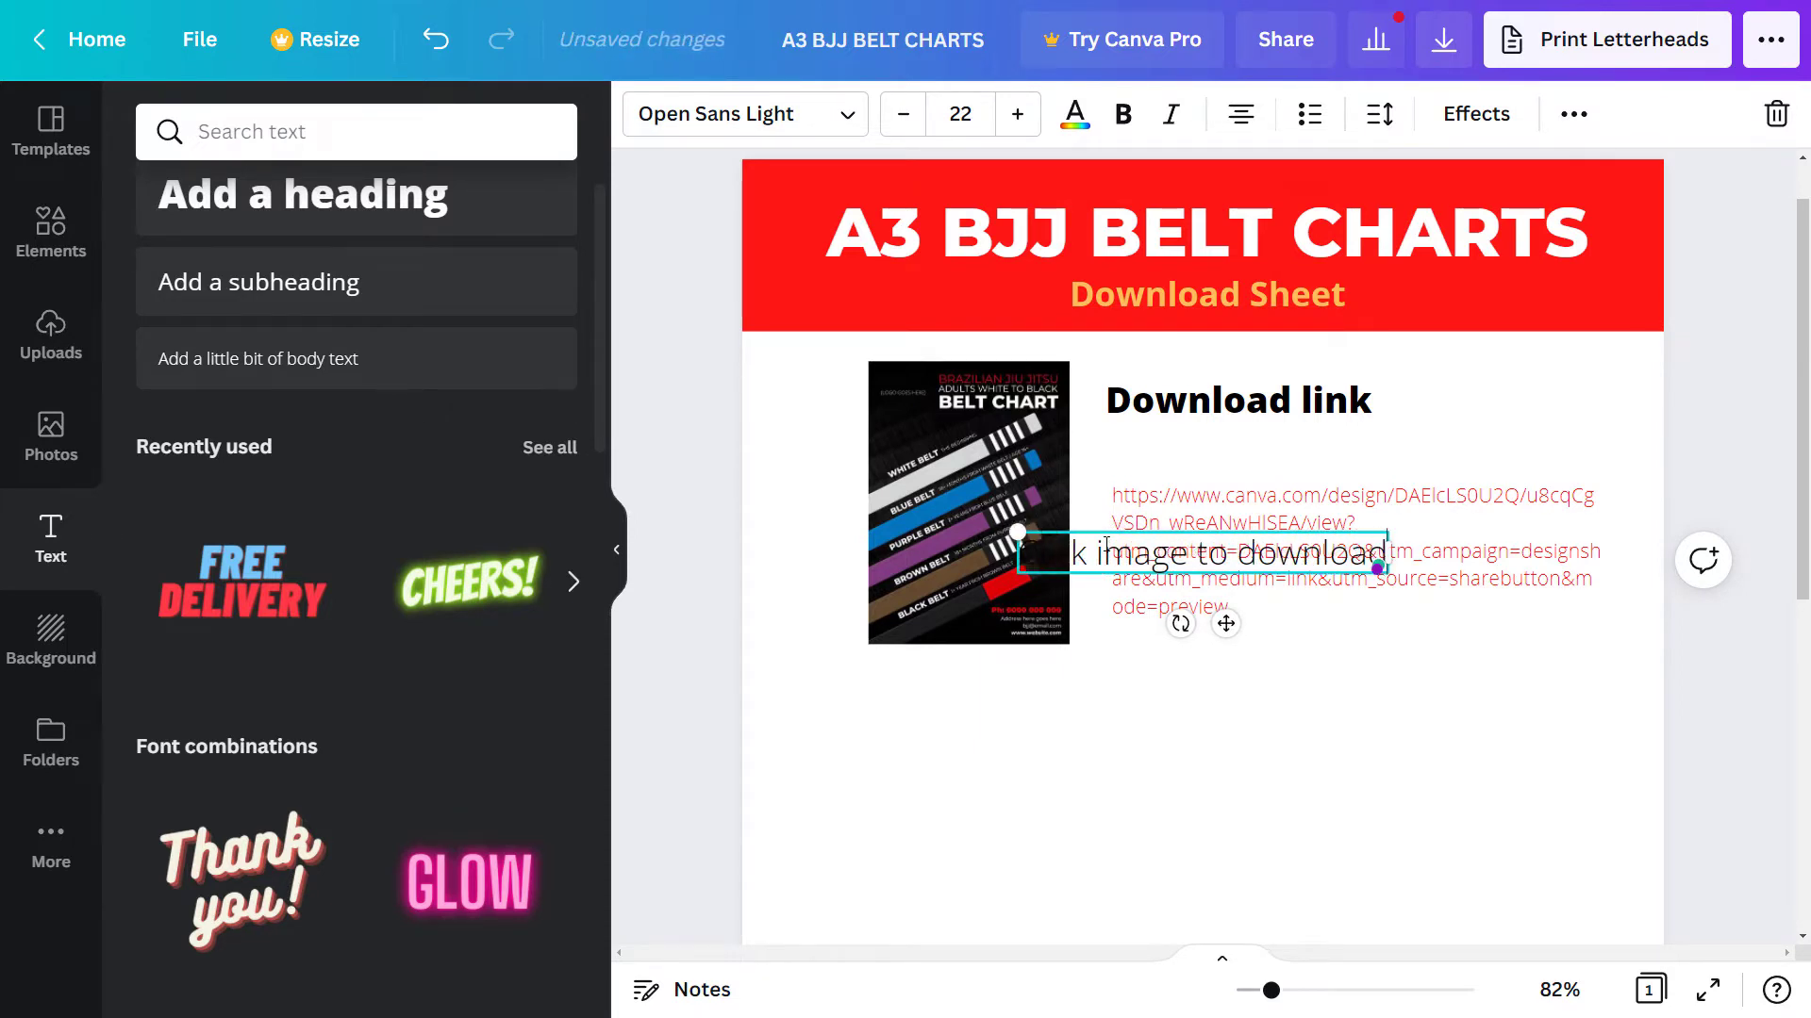
pyautogui.write(' or copy & paste')
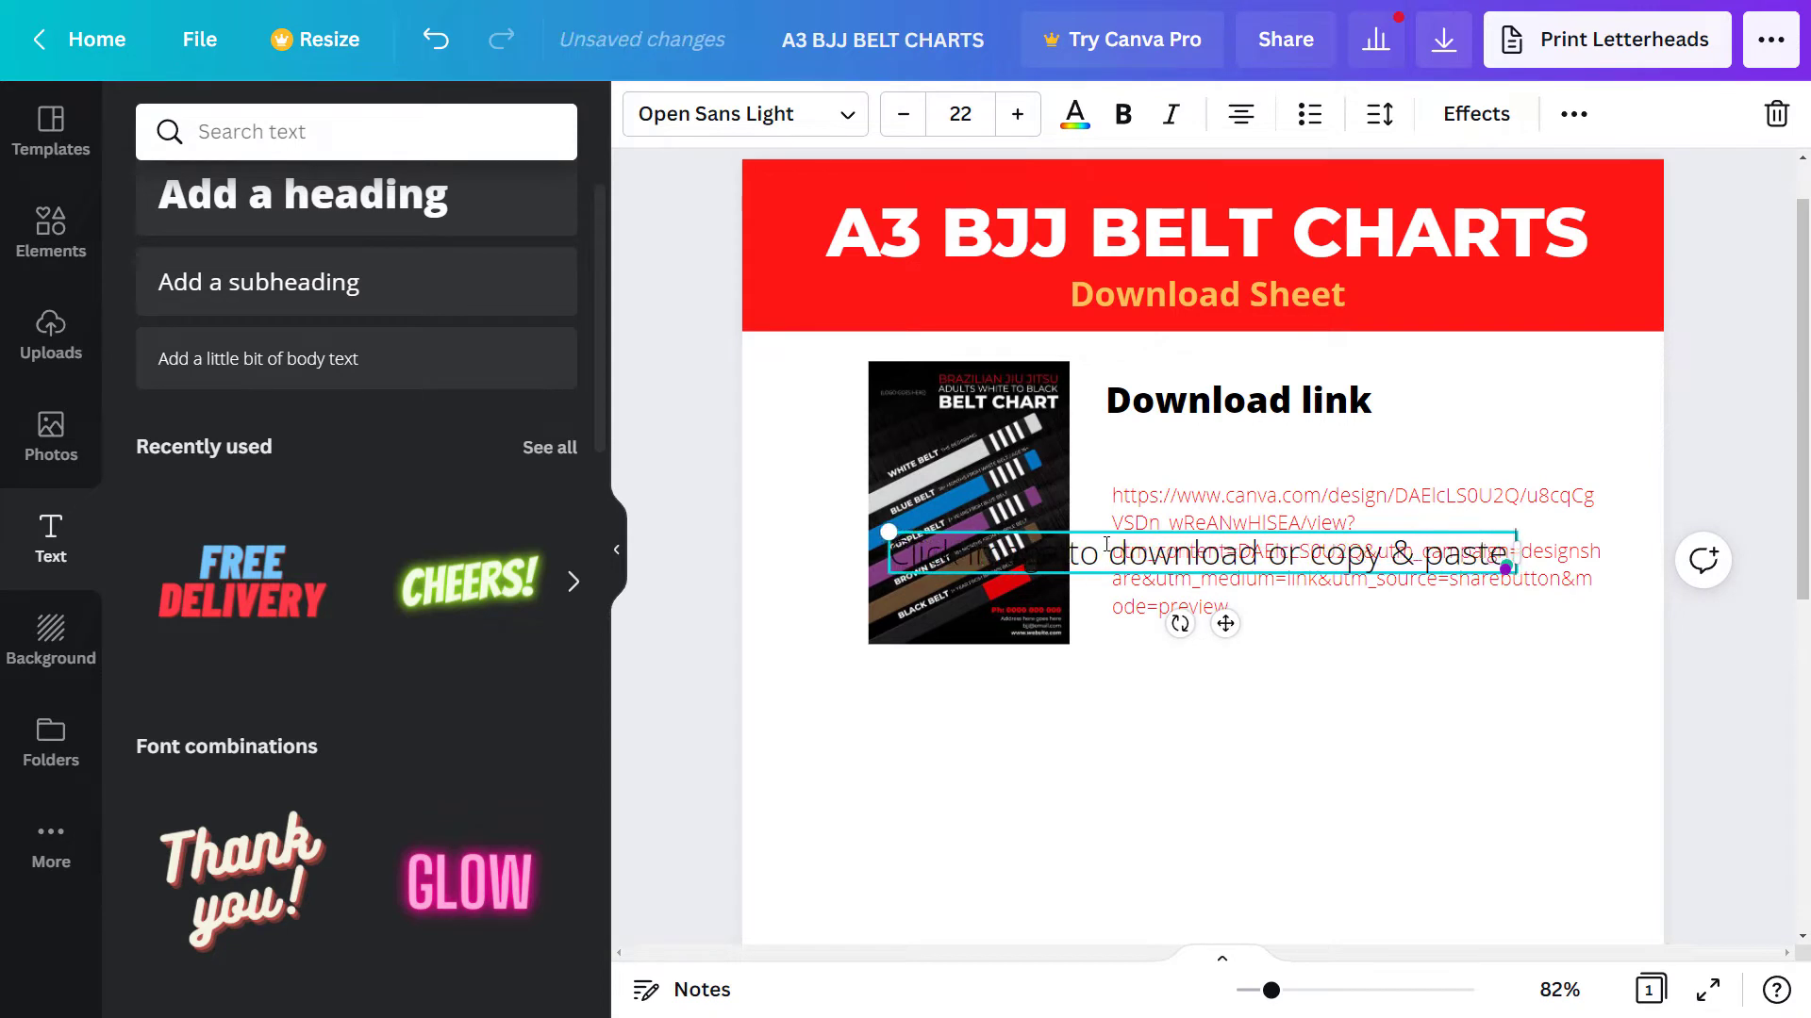
pyautogui.write(' link helow')
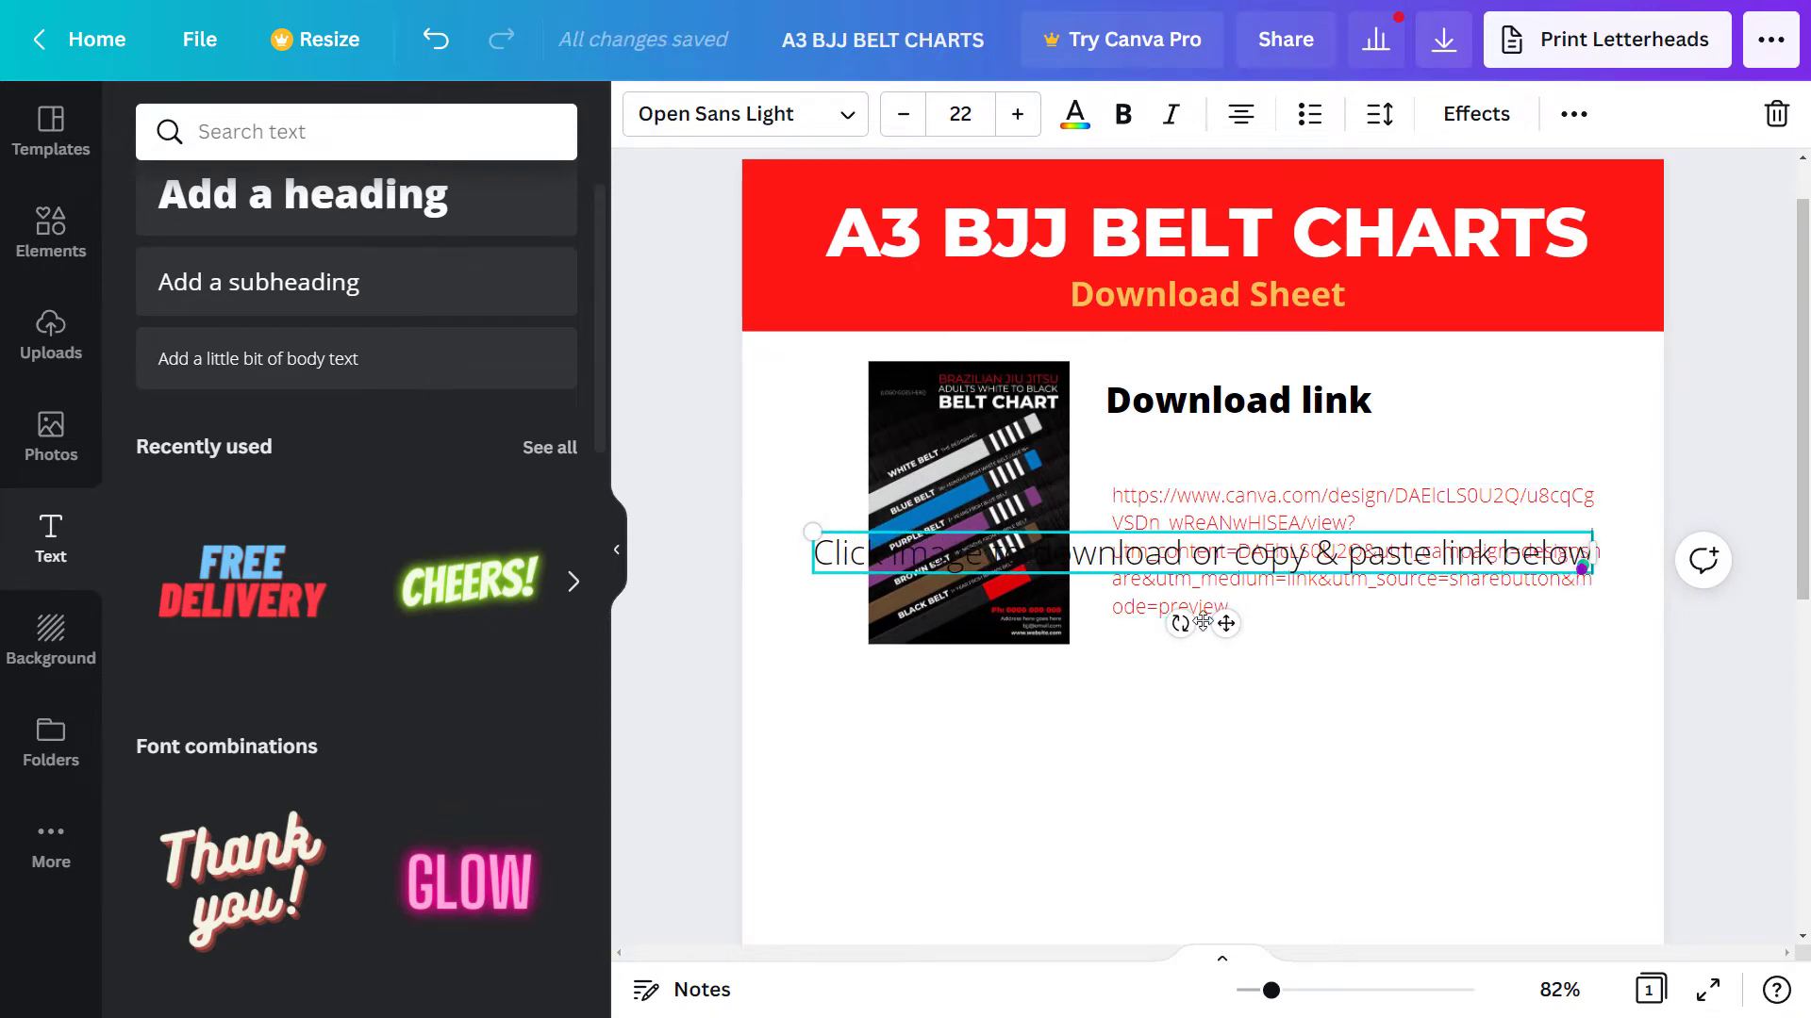
# - Move the instruction line above the link, scale it down, italicise it, and align it with the URL
pyautogui.moveTo(1226, 625); pyautogui.dragTo(1216, 514)
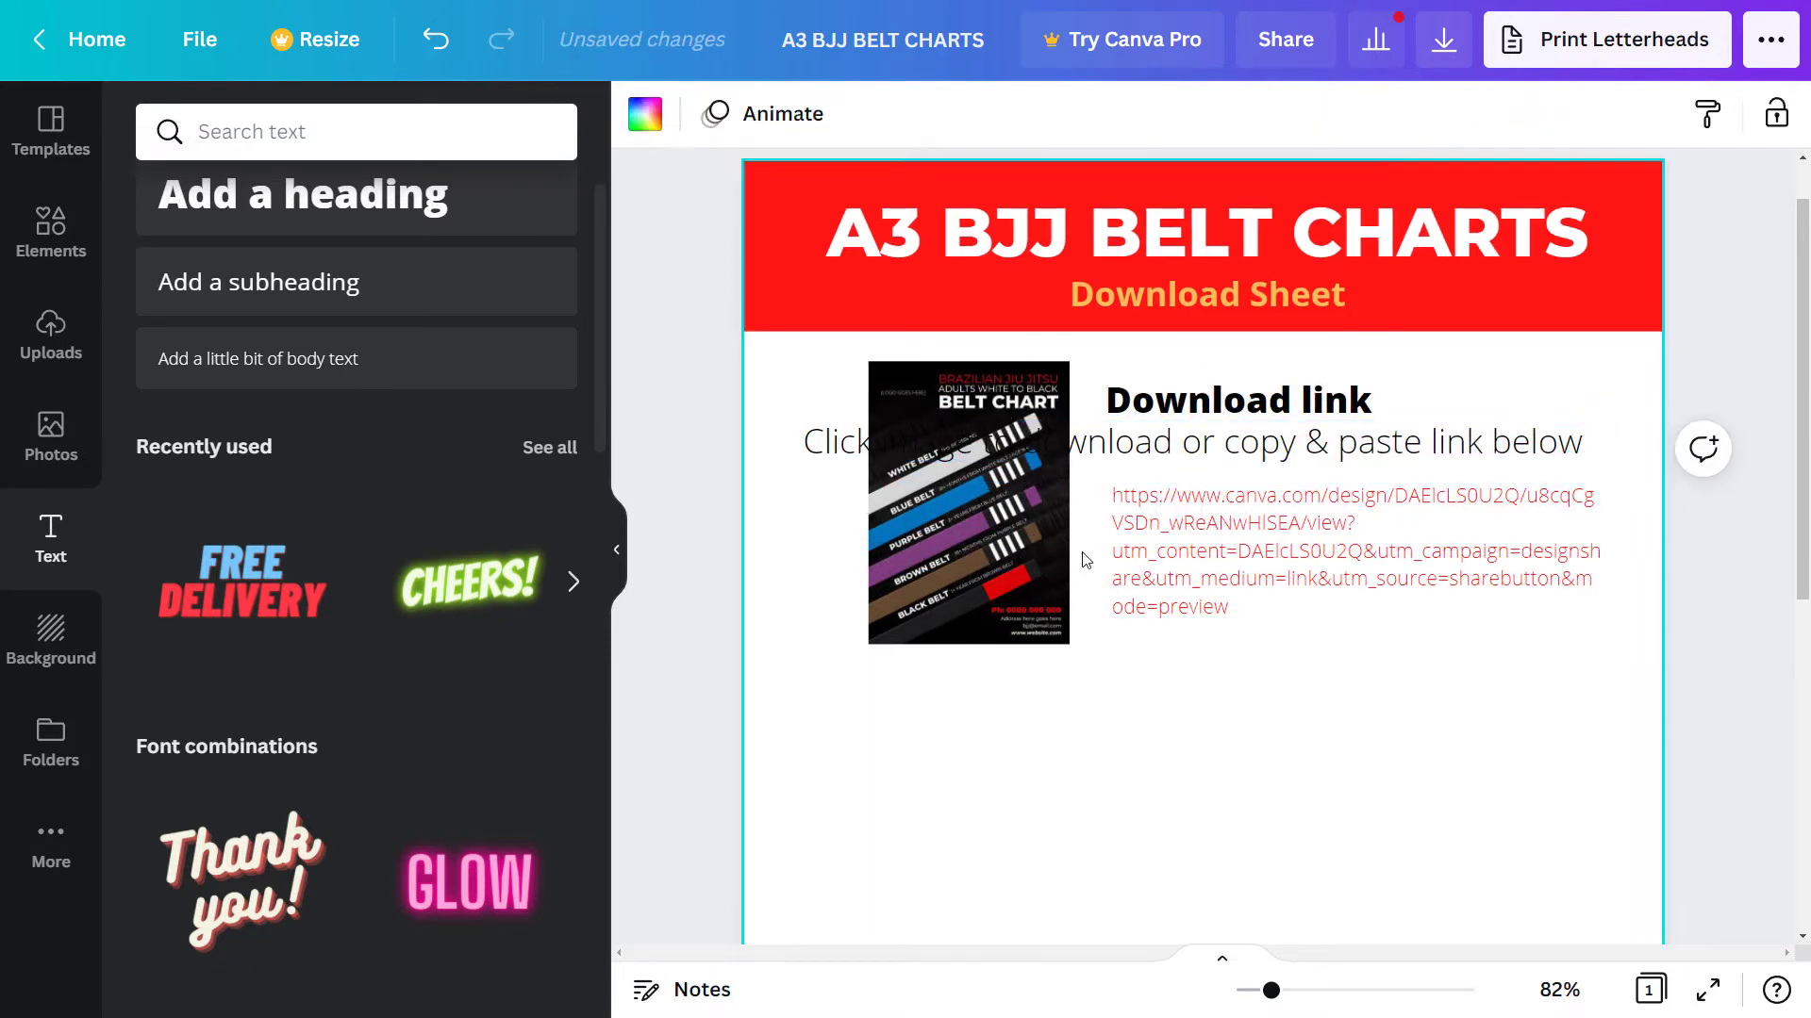
pyautogui.click(821, 442)
pyautogui.moveTo(802, 421); pyautogui.dragTo(1111, 437)
pyautogui.click(1238, 689)
pyautogui.click(1226, 594)
pyautogui.click(1217, 449)
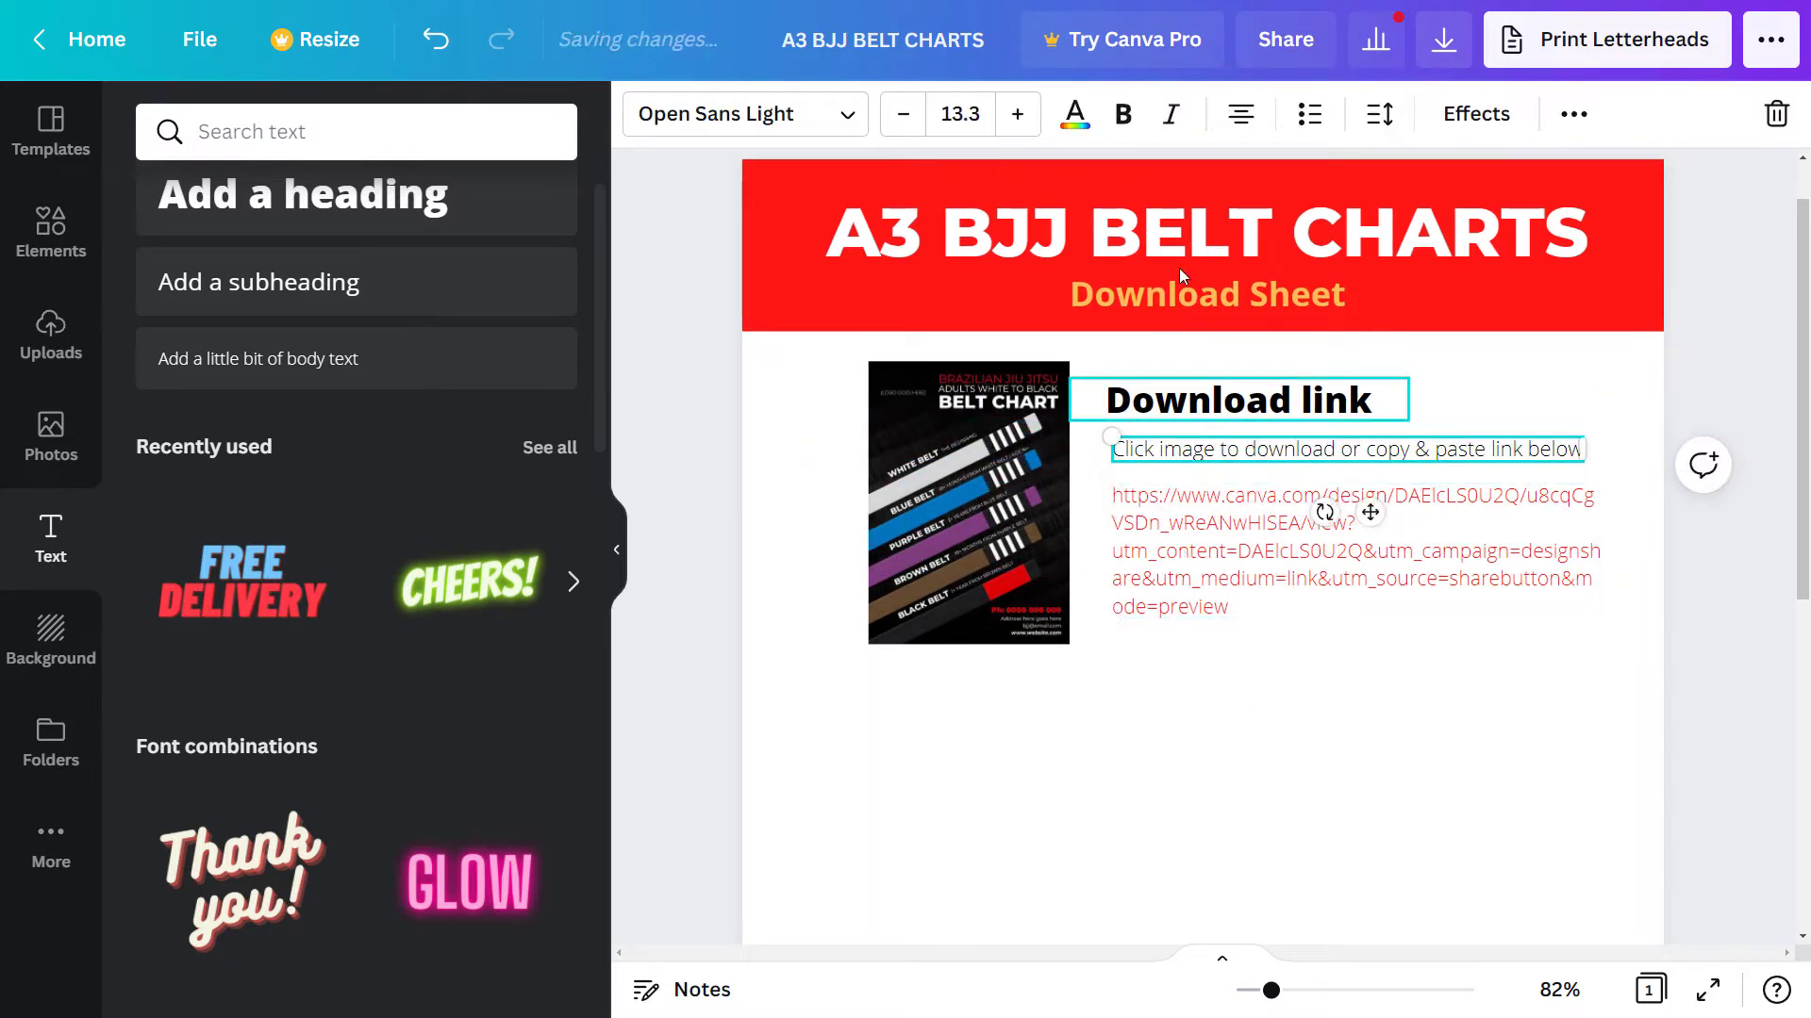
pyautogui.click(1119, 113)
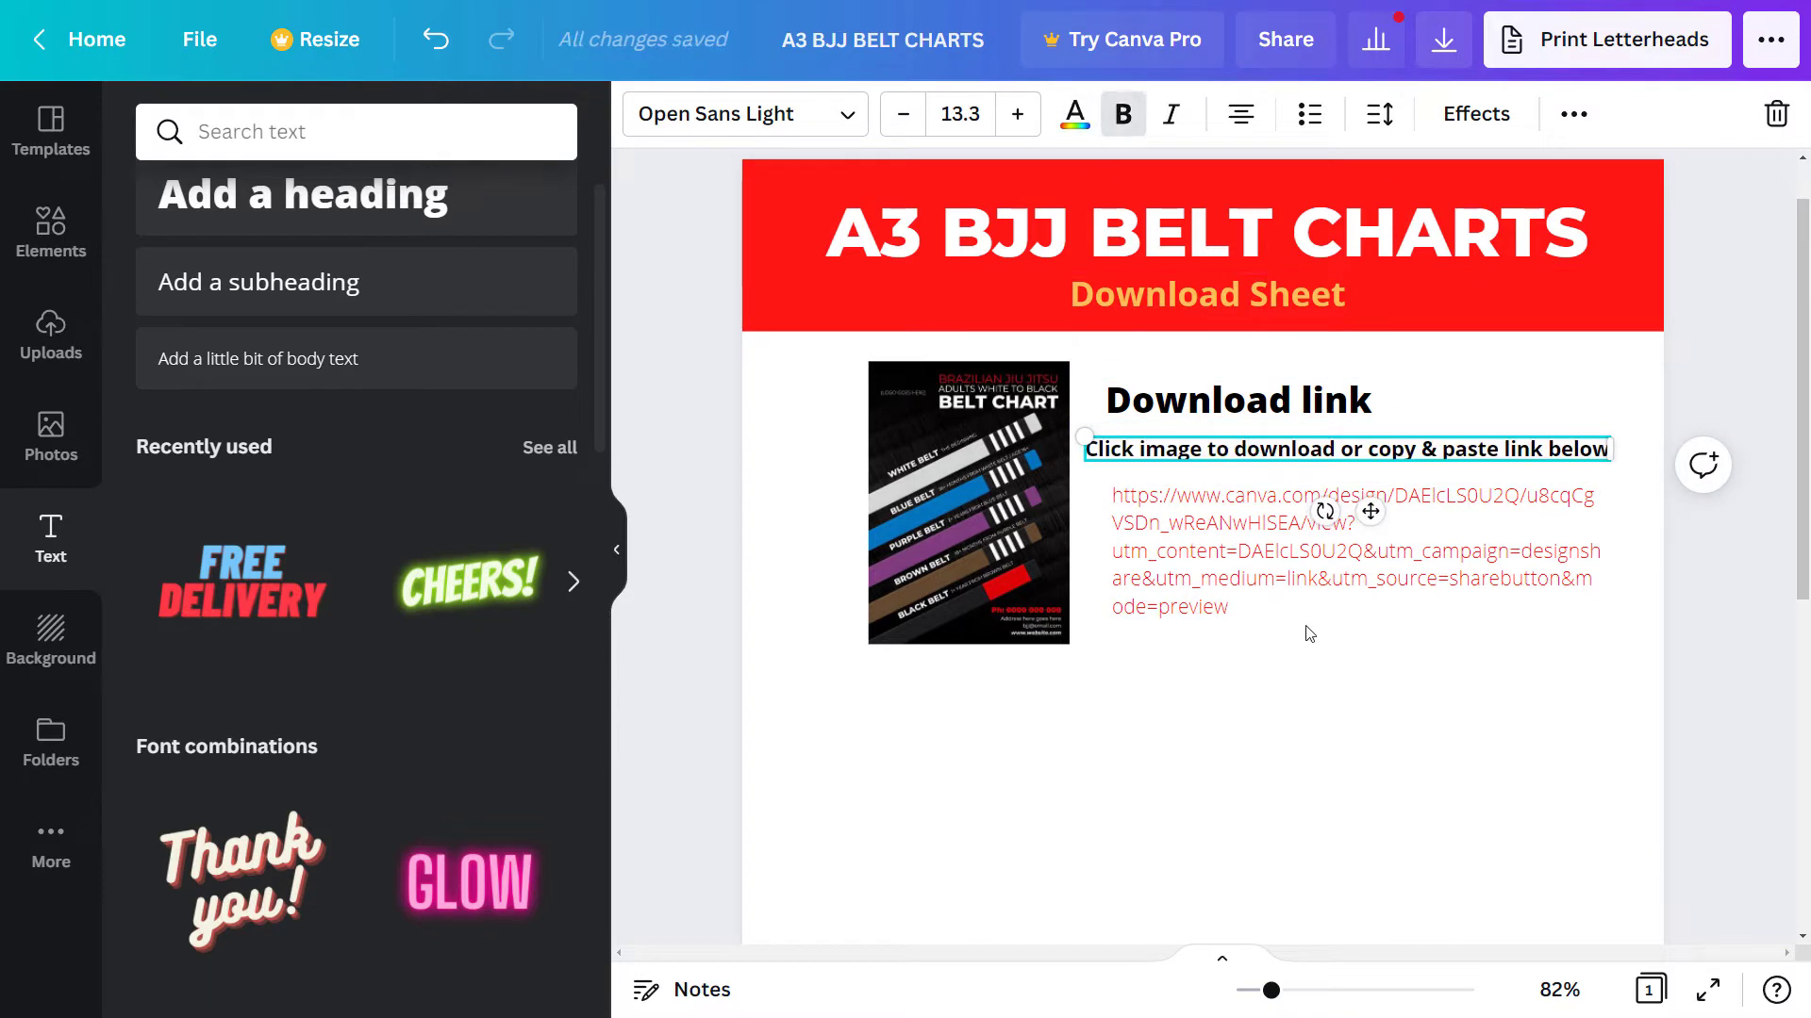
pyautogui.click(1122, 114)
pyautogui.click(1172, 114)
pyautogui.moveTo(1146, 452); pyautogui.dragTo(1142, 452)
# - Replace the black belt chart beside the Download link with the red chart from Uploads
pyautogui.click(1223, 661)
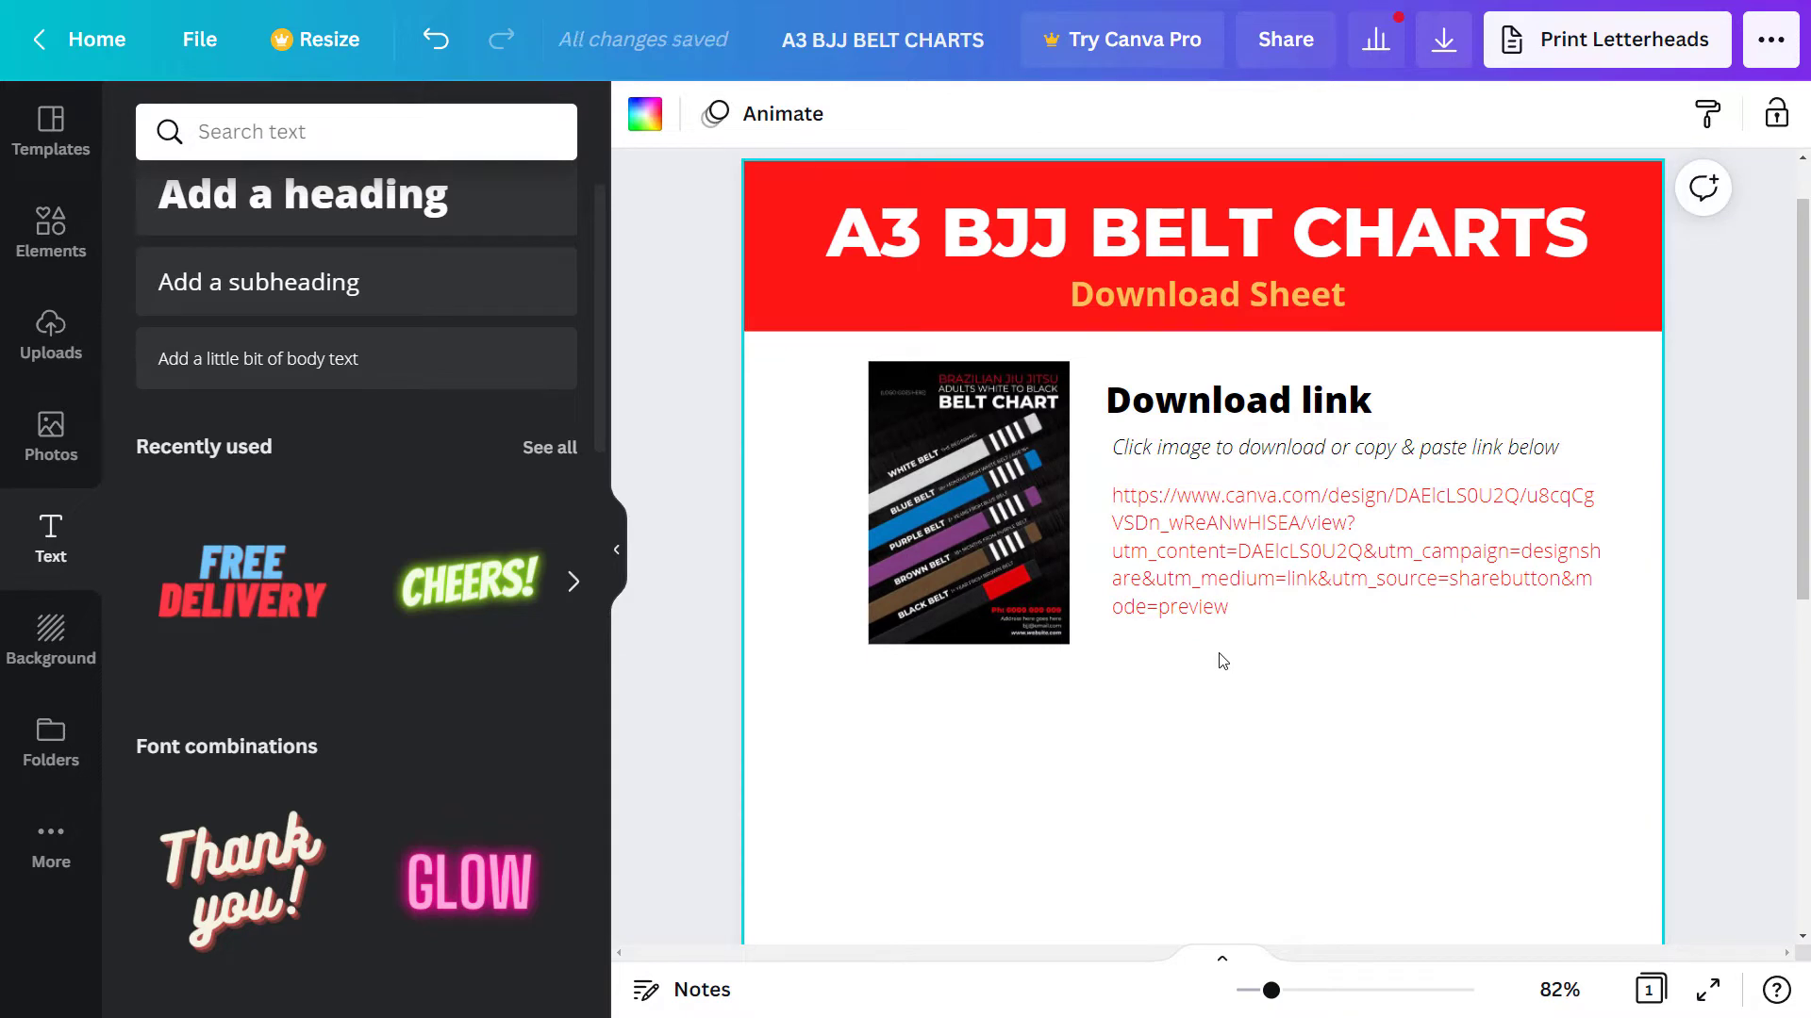
pyautogui.click(1265, 591)
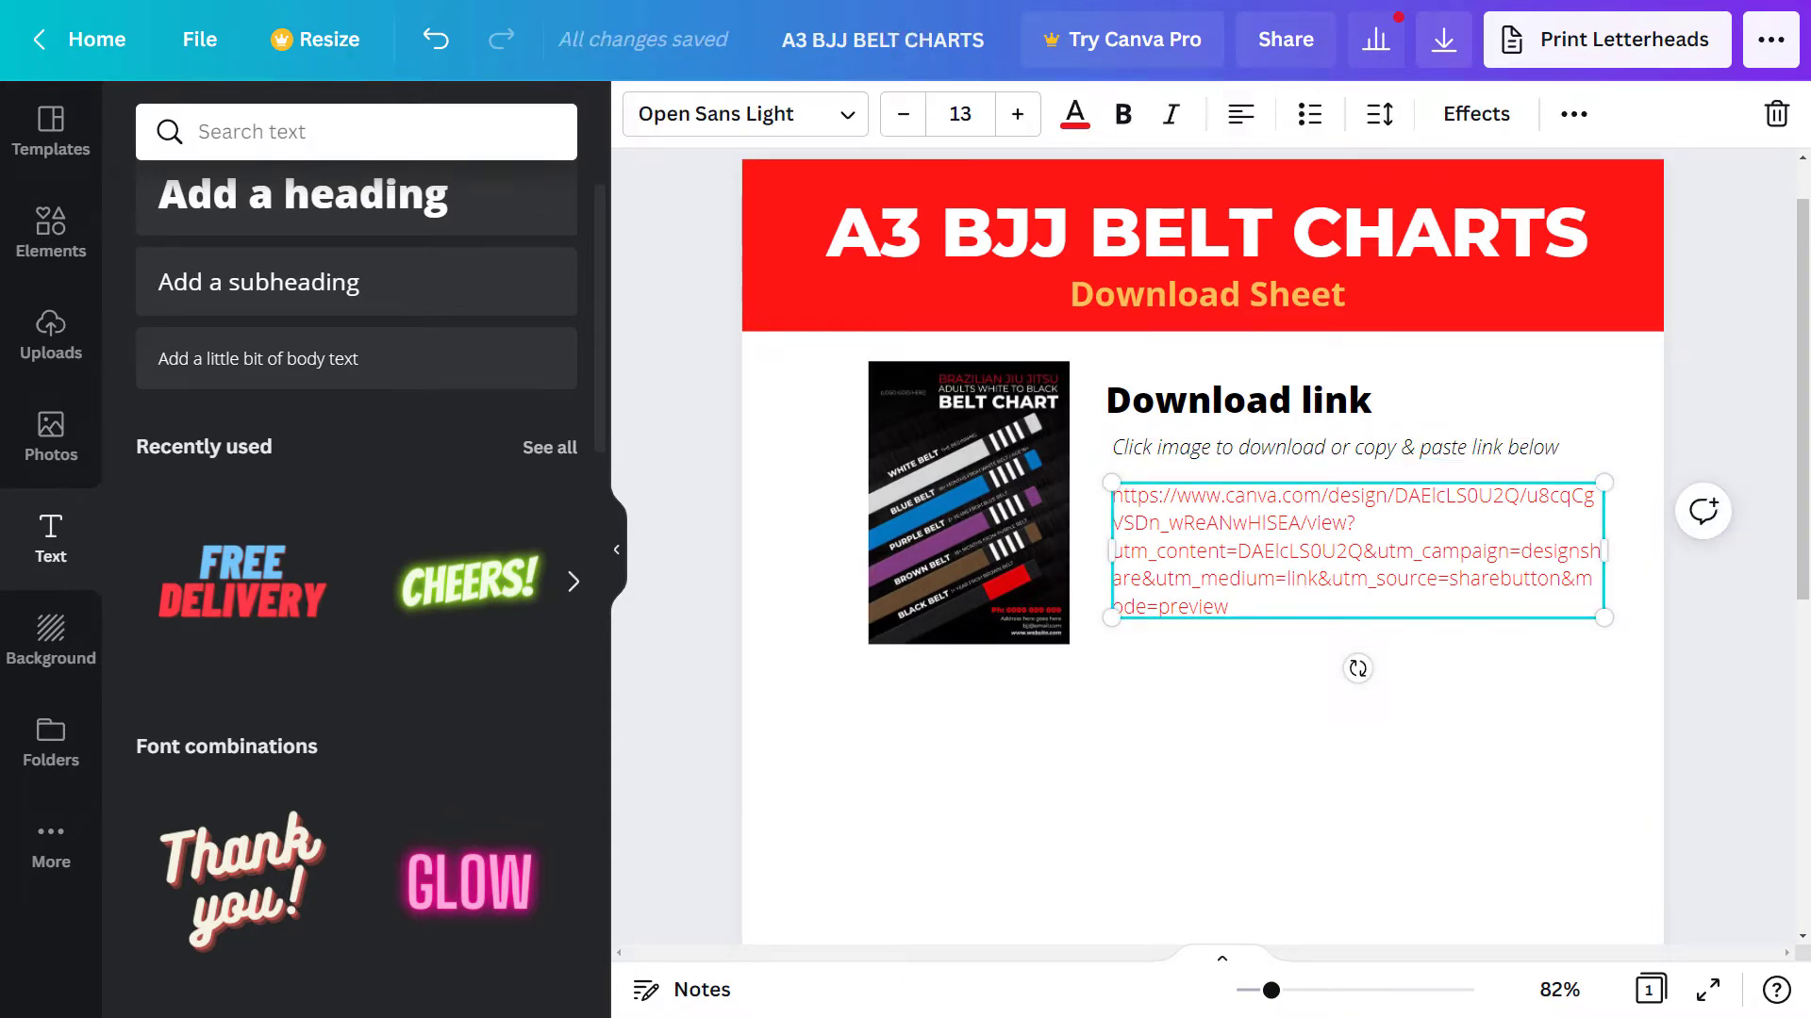
pyautogui.hotkey('alt', 'Tab')
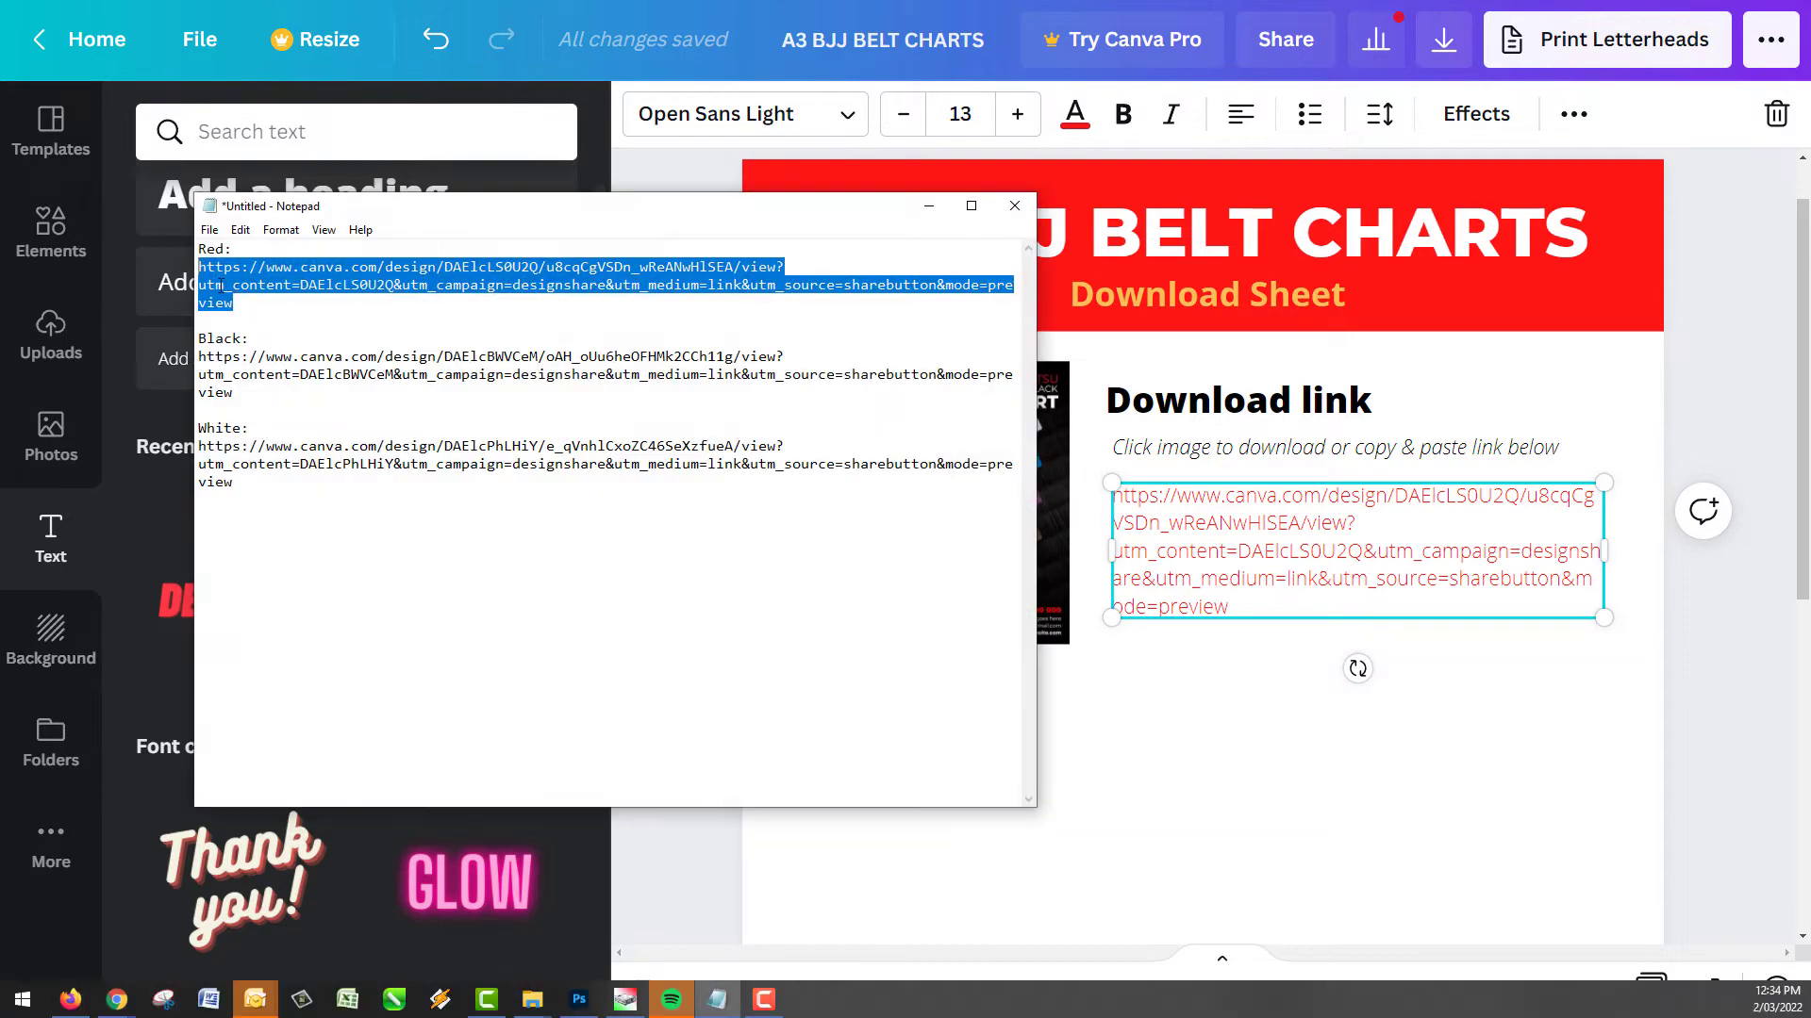
pyautogui.hotkey('alt', 'Tab')
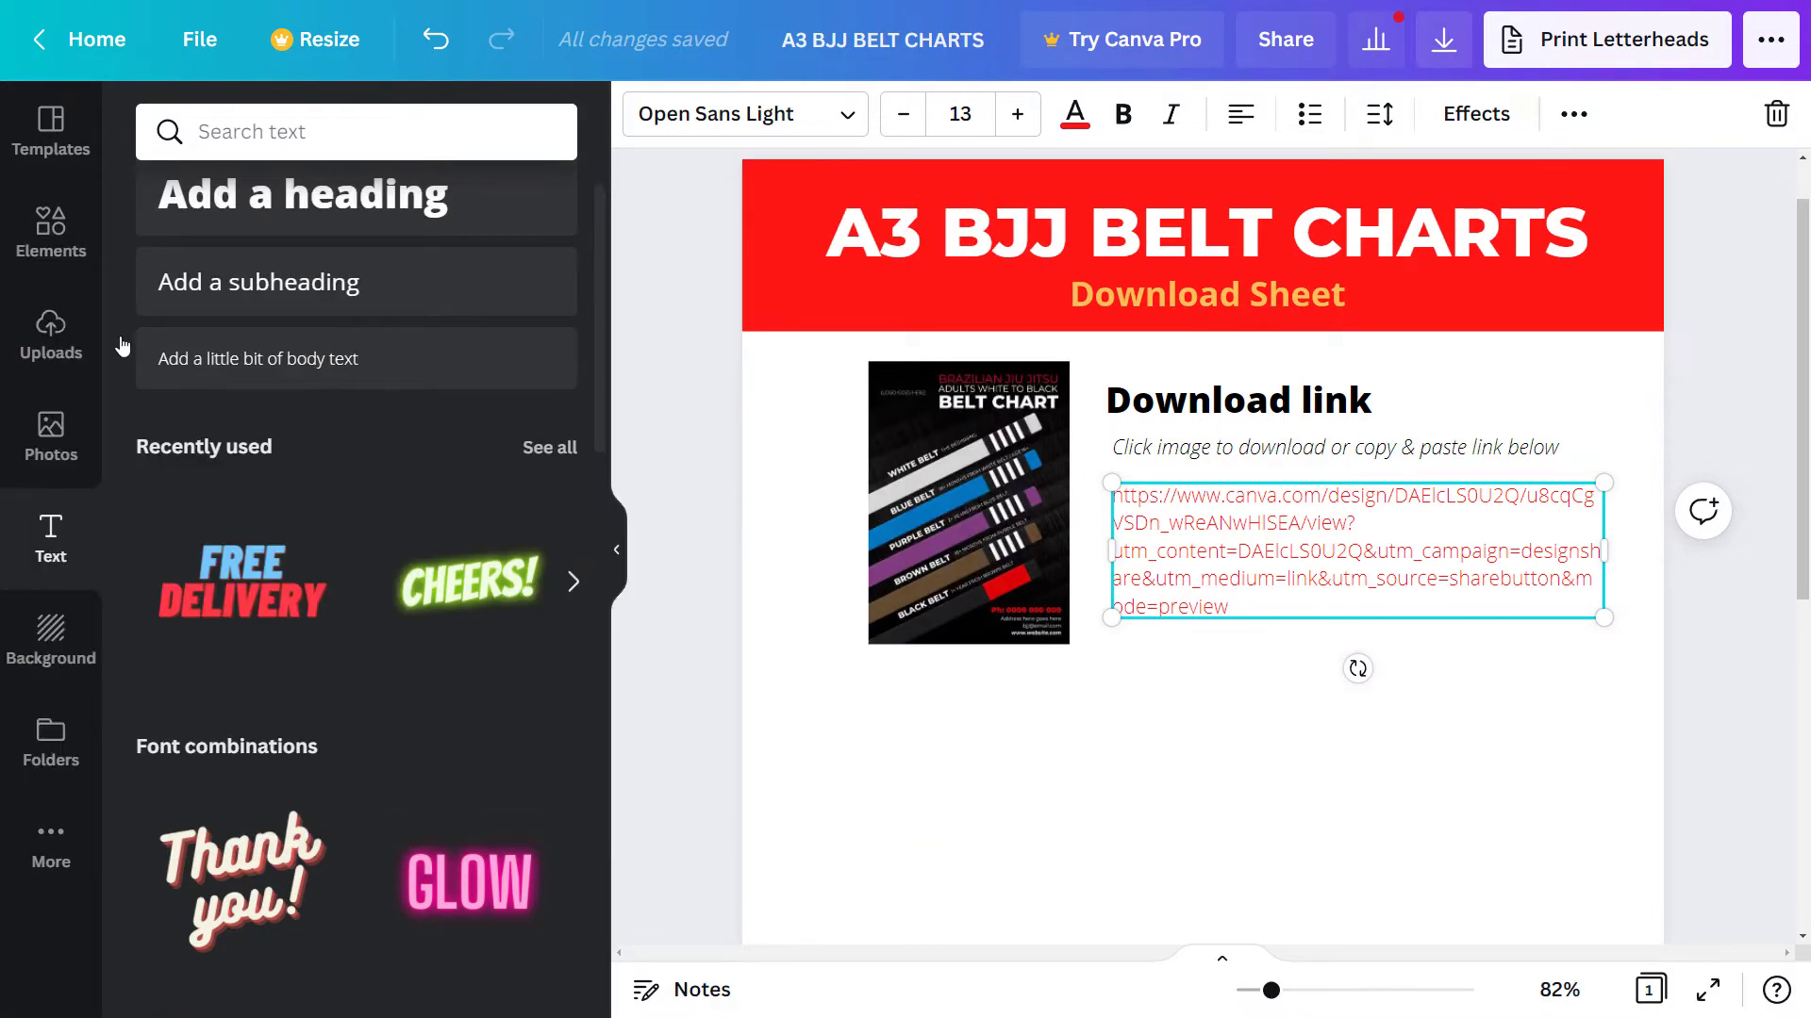
pyautogui.click(51, 331)
pyautogui.moveTo(382, 528); pyautogui.dragTo(932, 482)
pyautogui.click(711, 532)
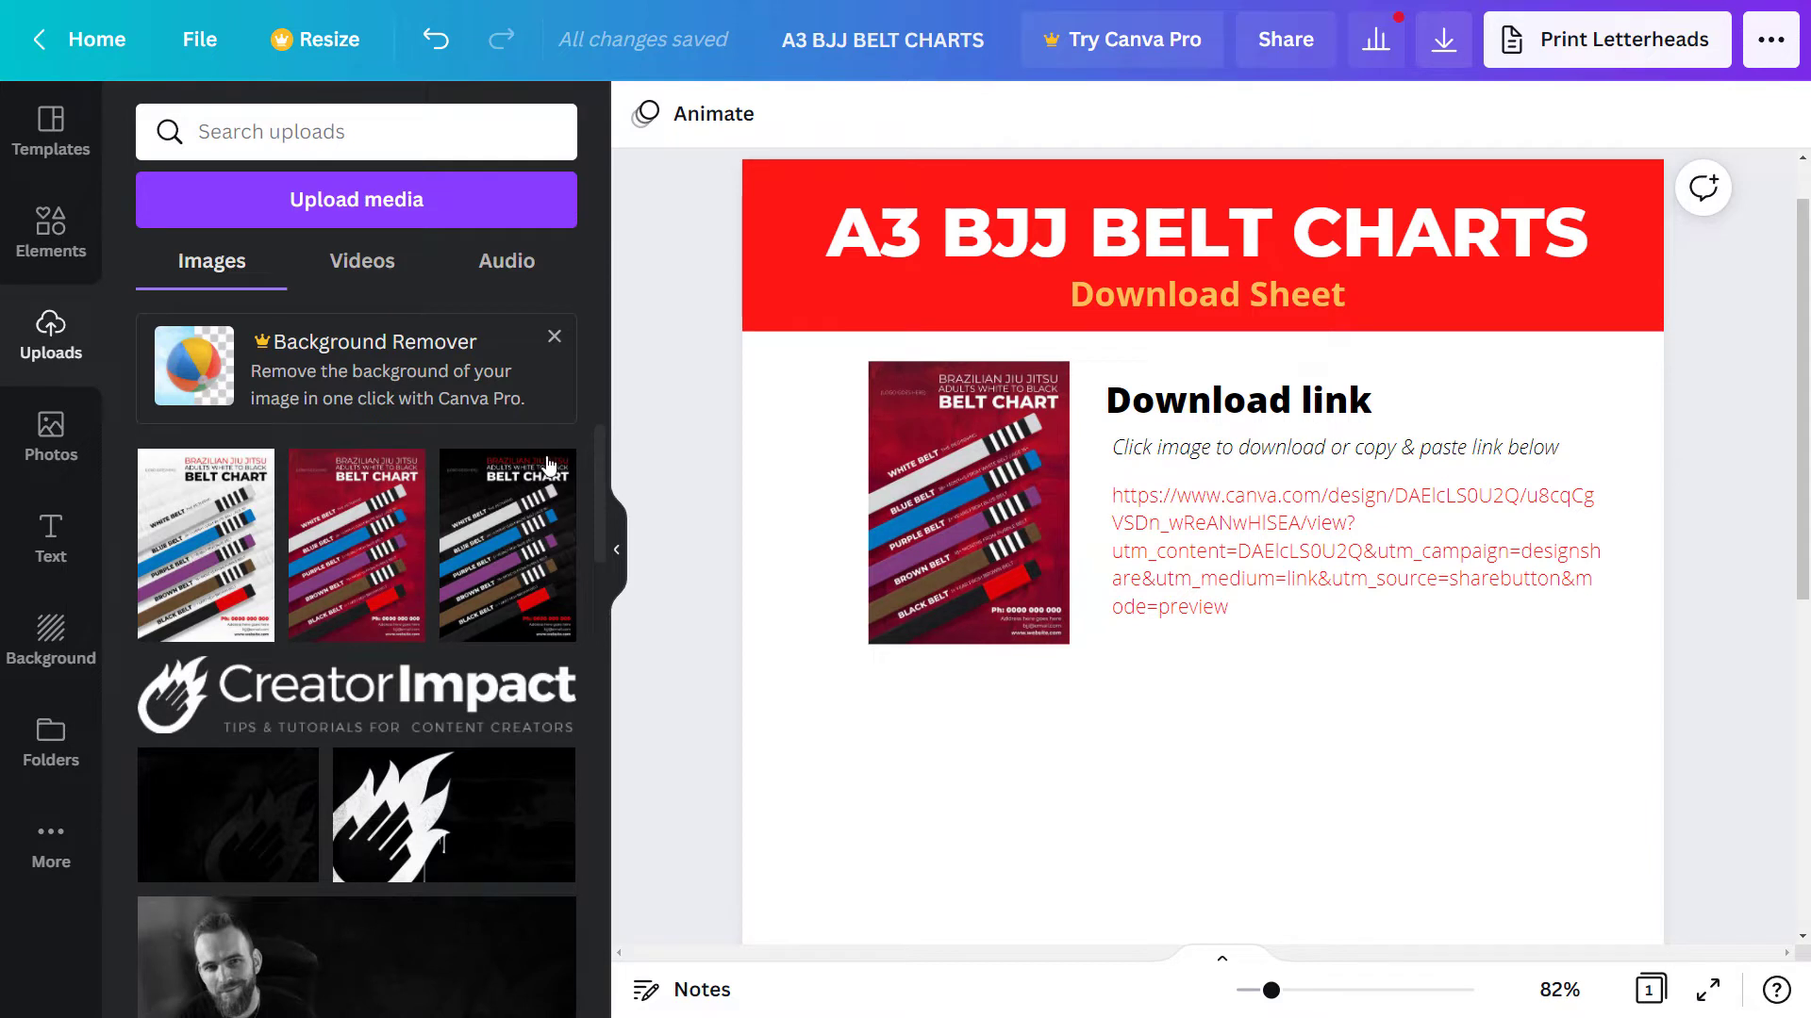
# - Link the red belt chart image to its Canva share URL
pyautogui.click(995, 469)
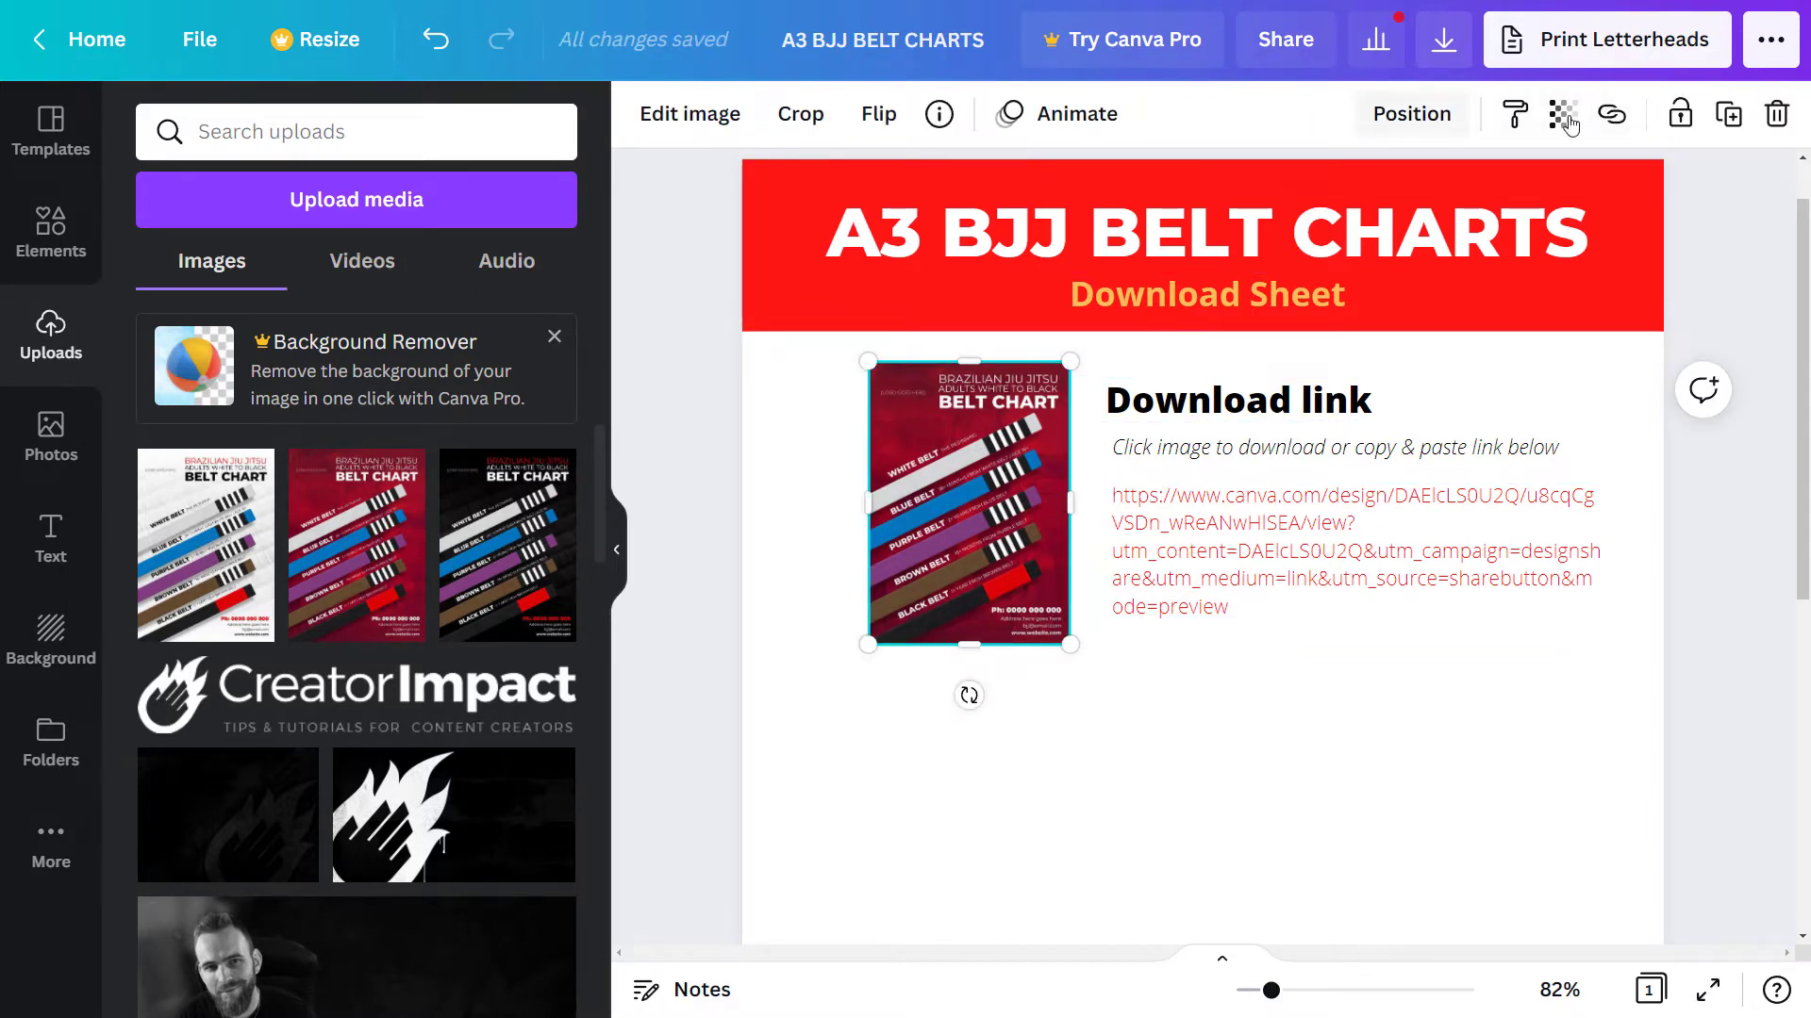
pyautogui.click(1612, 114)
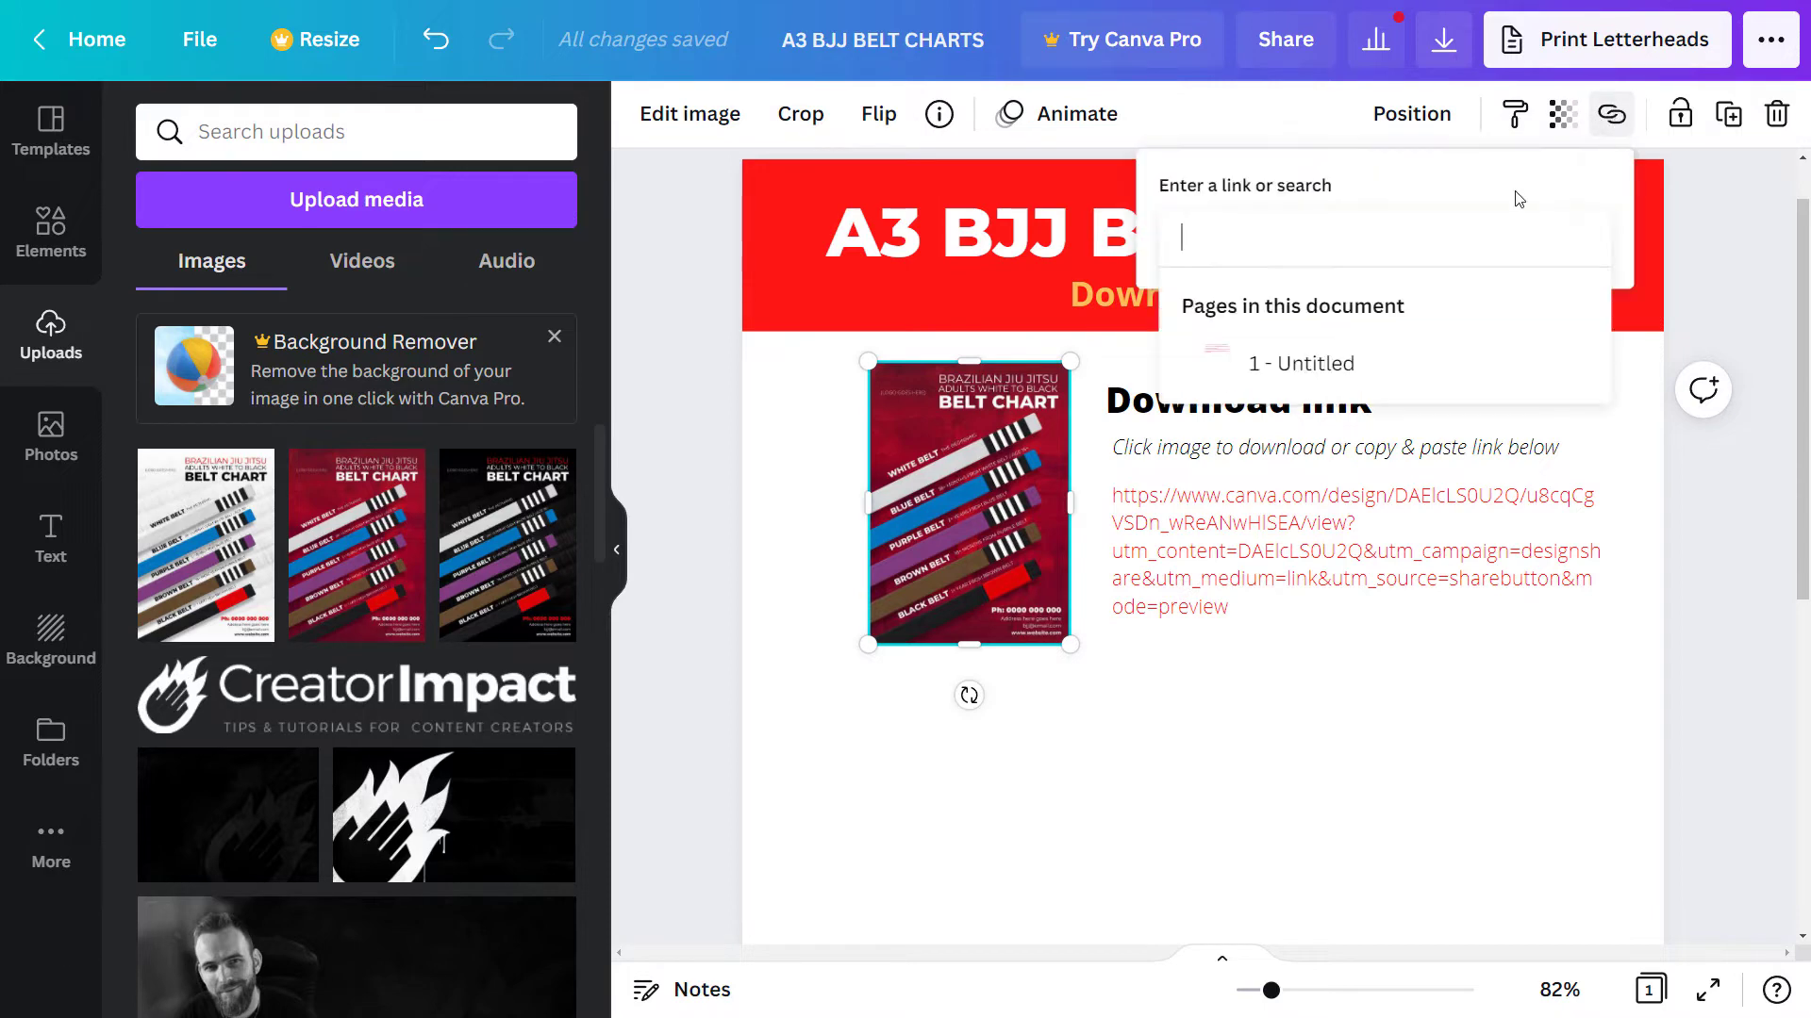
pyautogui.write('https://www.canva.com/design/DAElcLS0U2Q/u8cqCgVSDn_wReANwHISEA/view?utm_content=DAElcLS0U2Q&utm_campaign=designshare&utm_medium=link&utm_source=sharebutton&mode=preview')
pyautogui.press('Return')
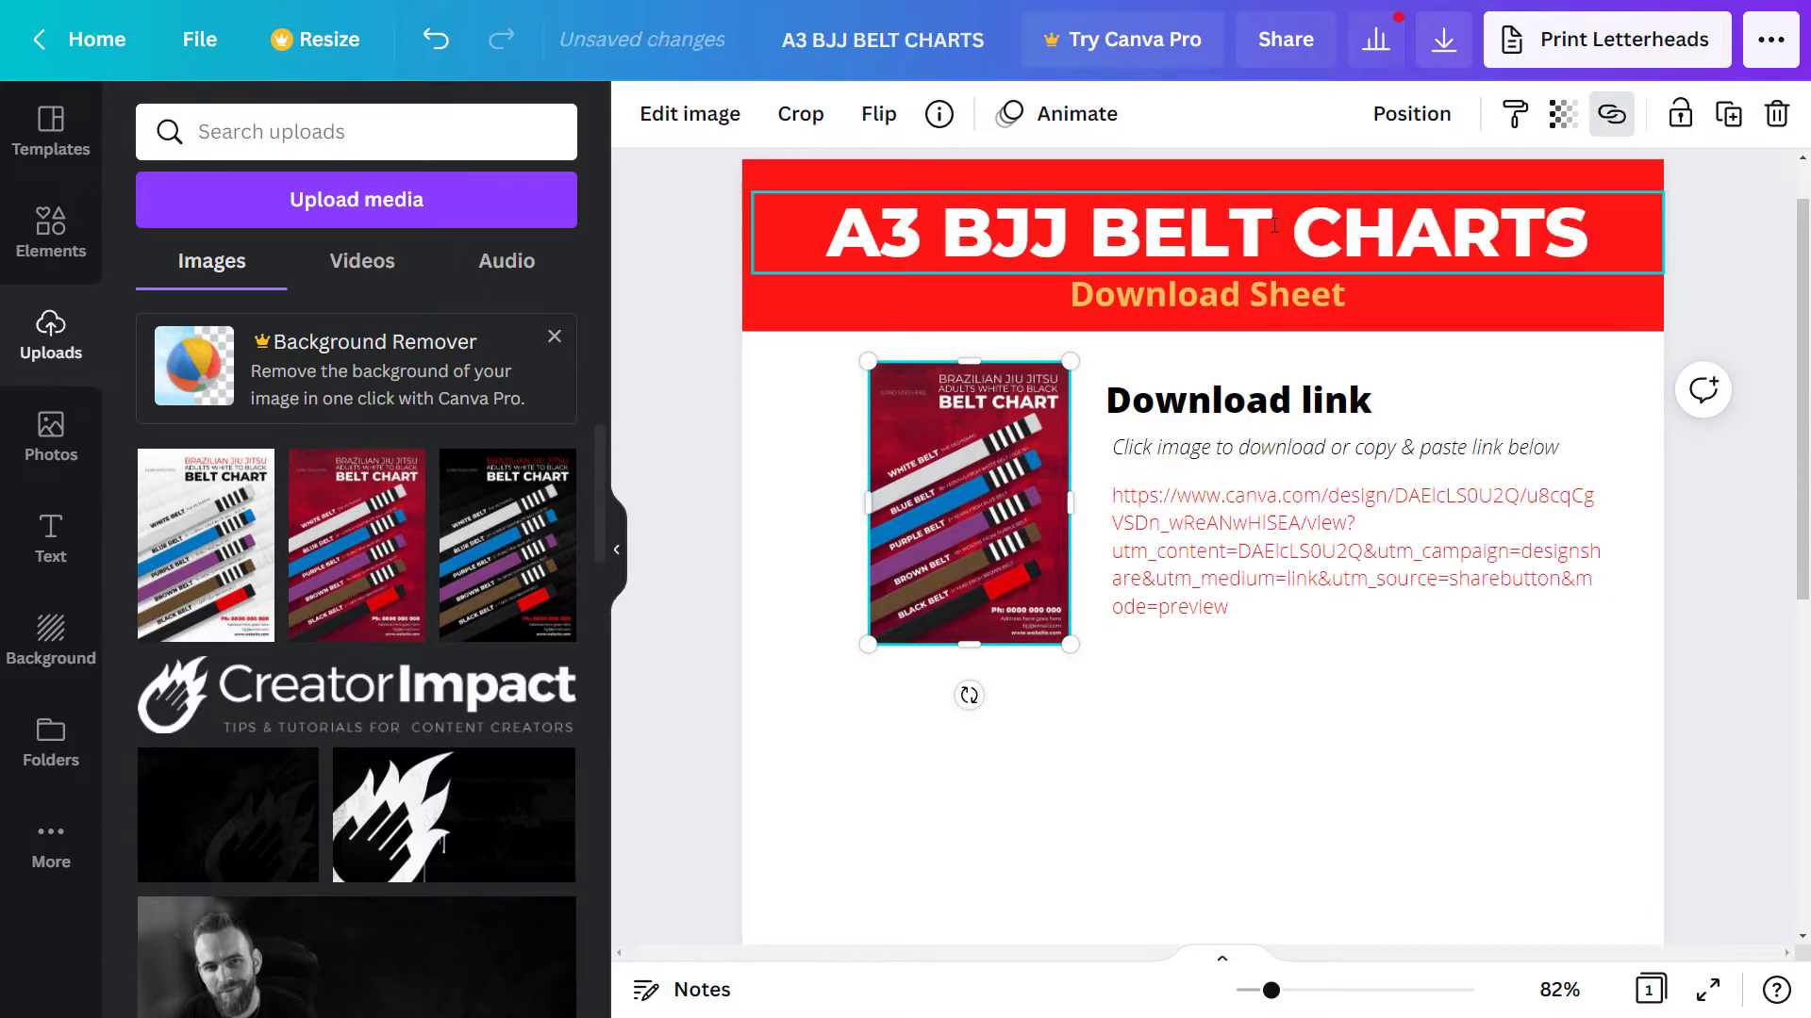
pyautogui.click(1113, 831)
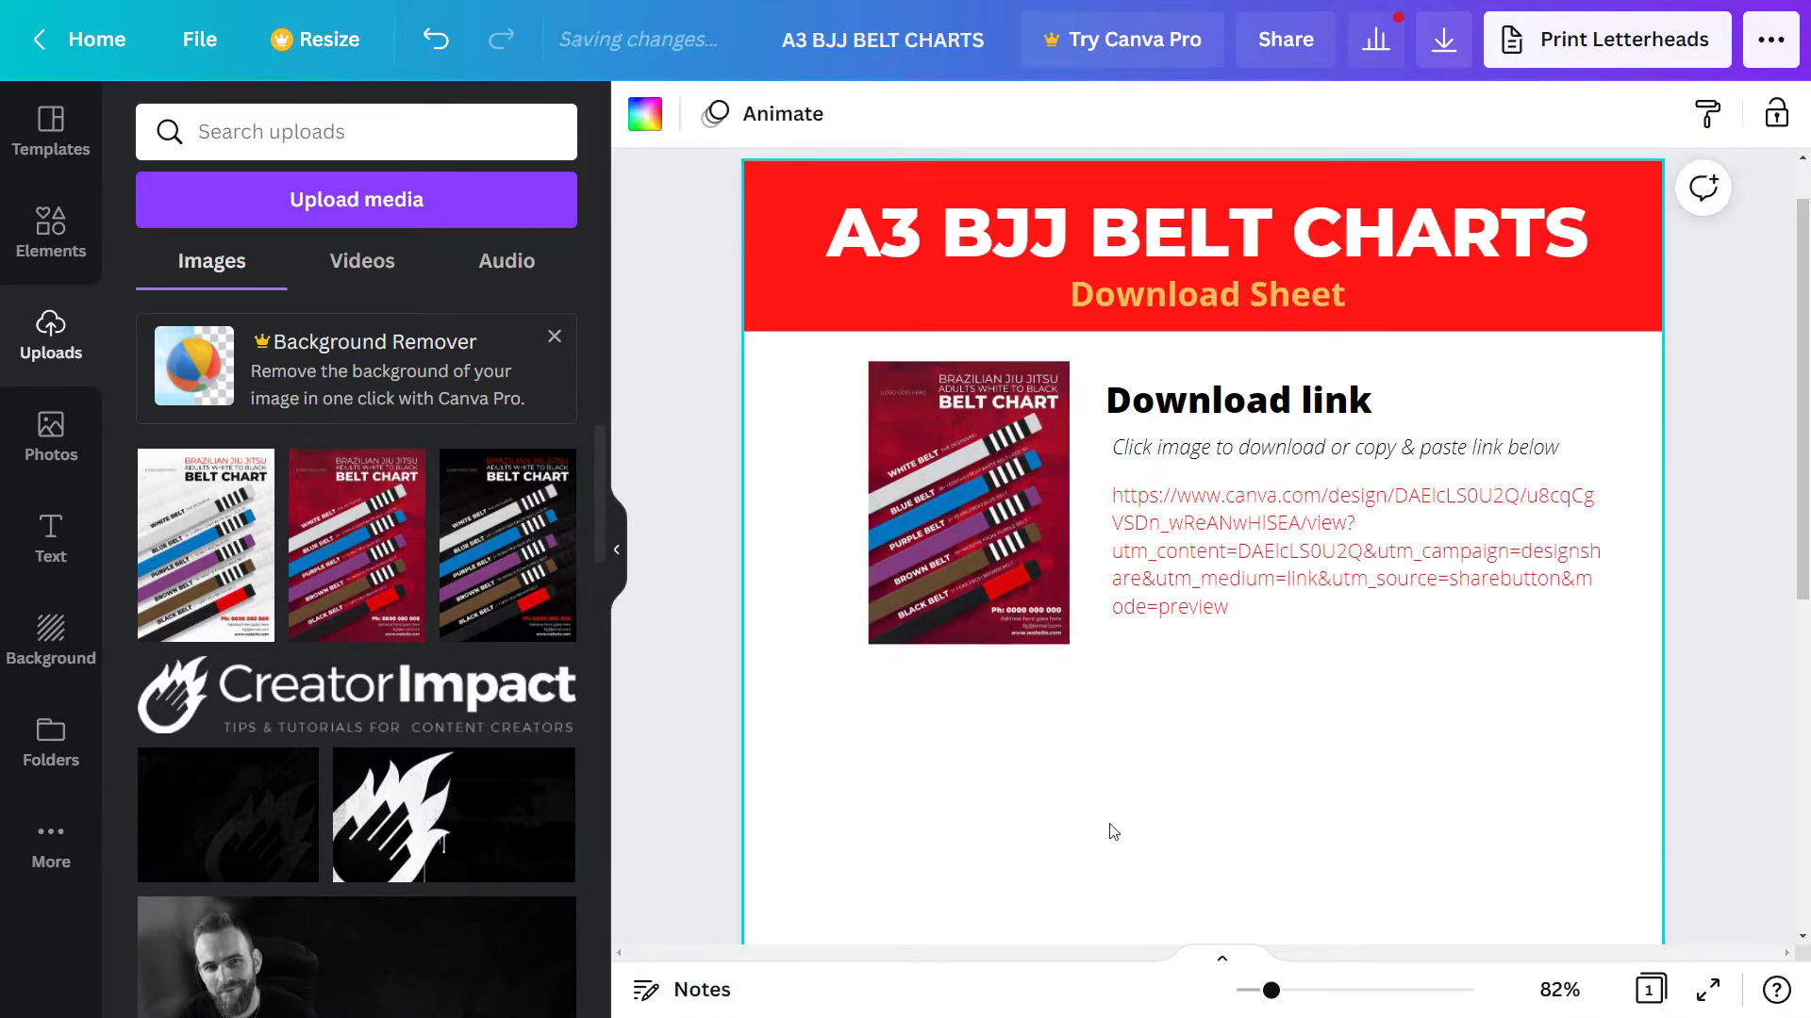
# - Turn the URL text under the instruction line into a hyperlink to the same share URL
pyautogui.click(1239, 615)
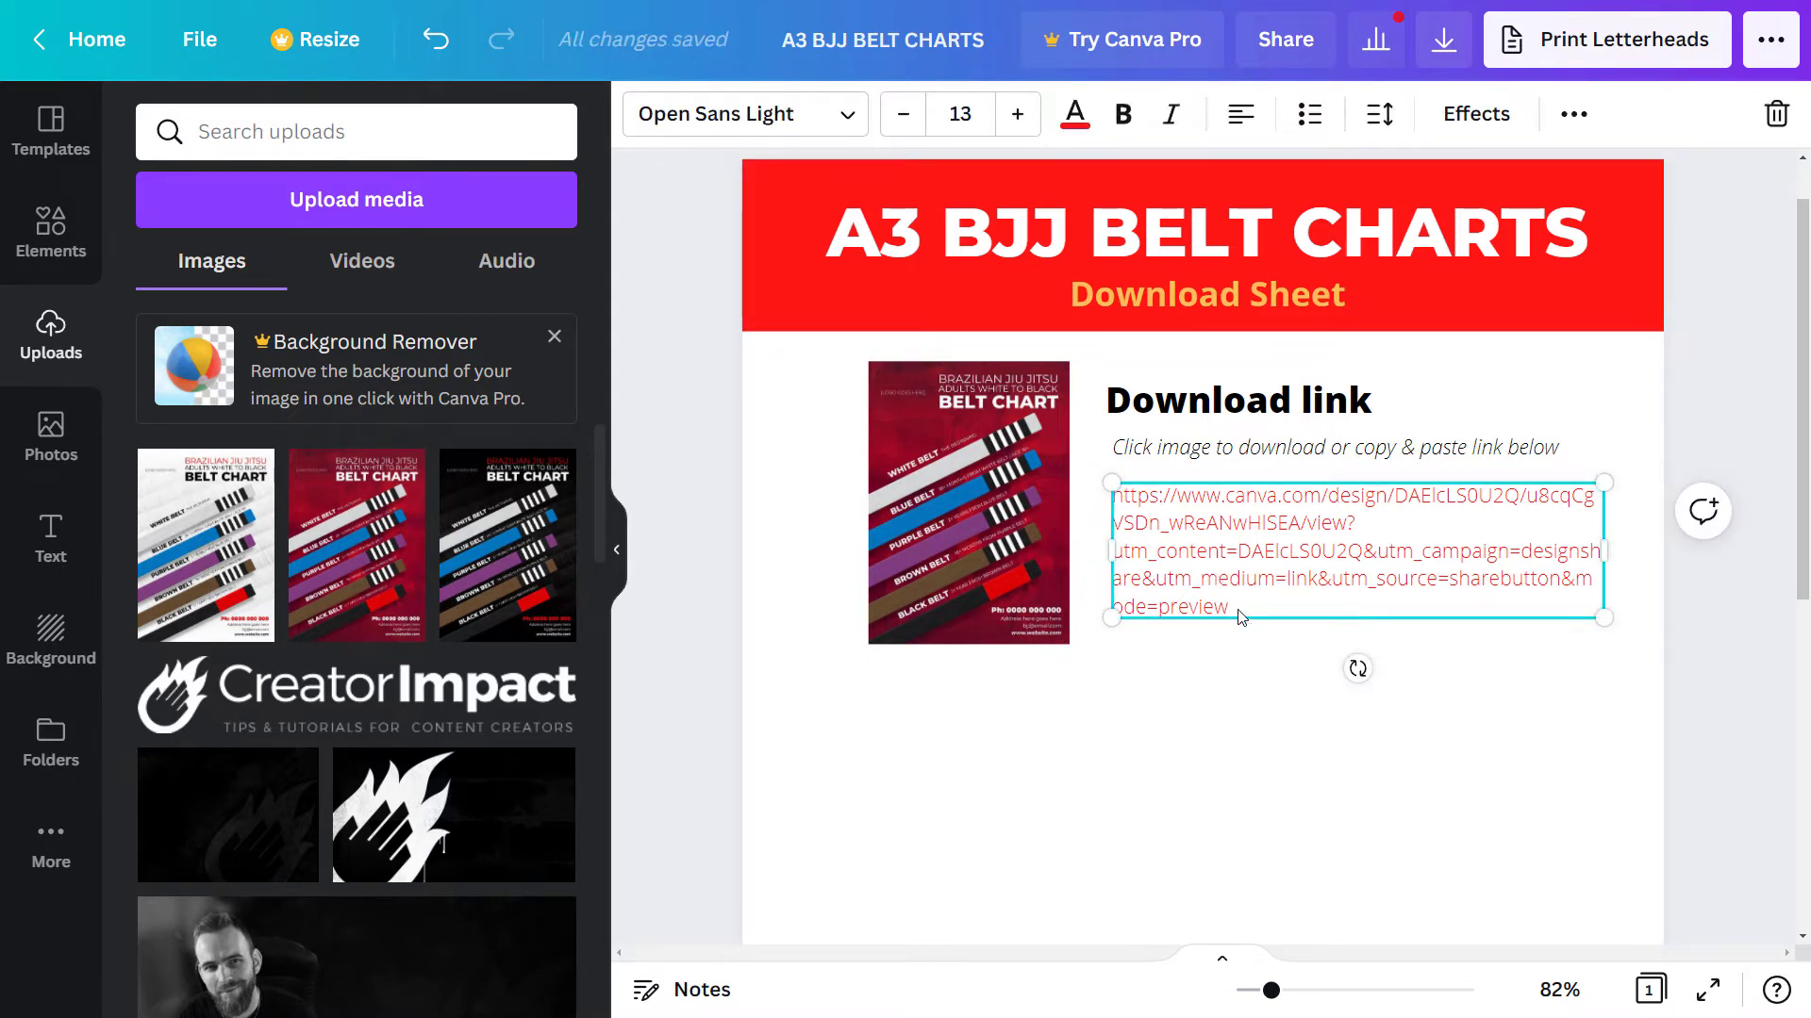
pyautogui.moveTo(1240, 615); pyautogui.dragTo(1109, 500)
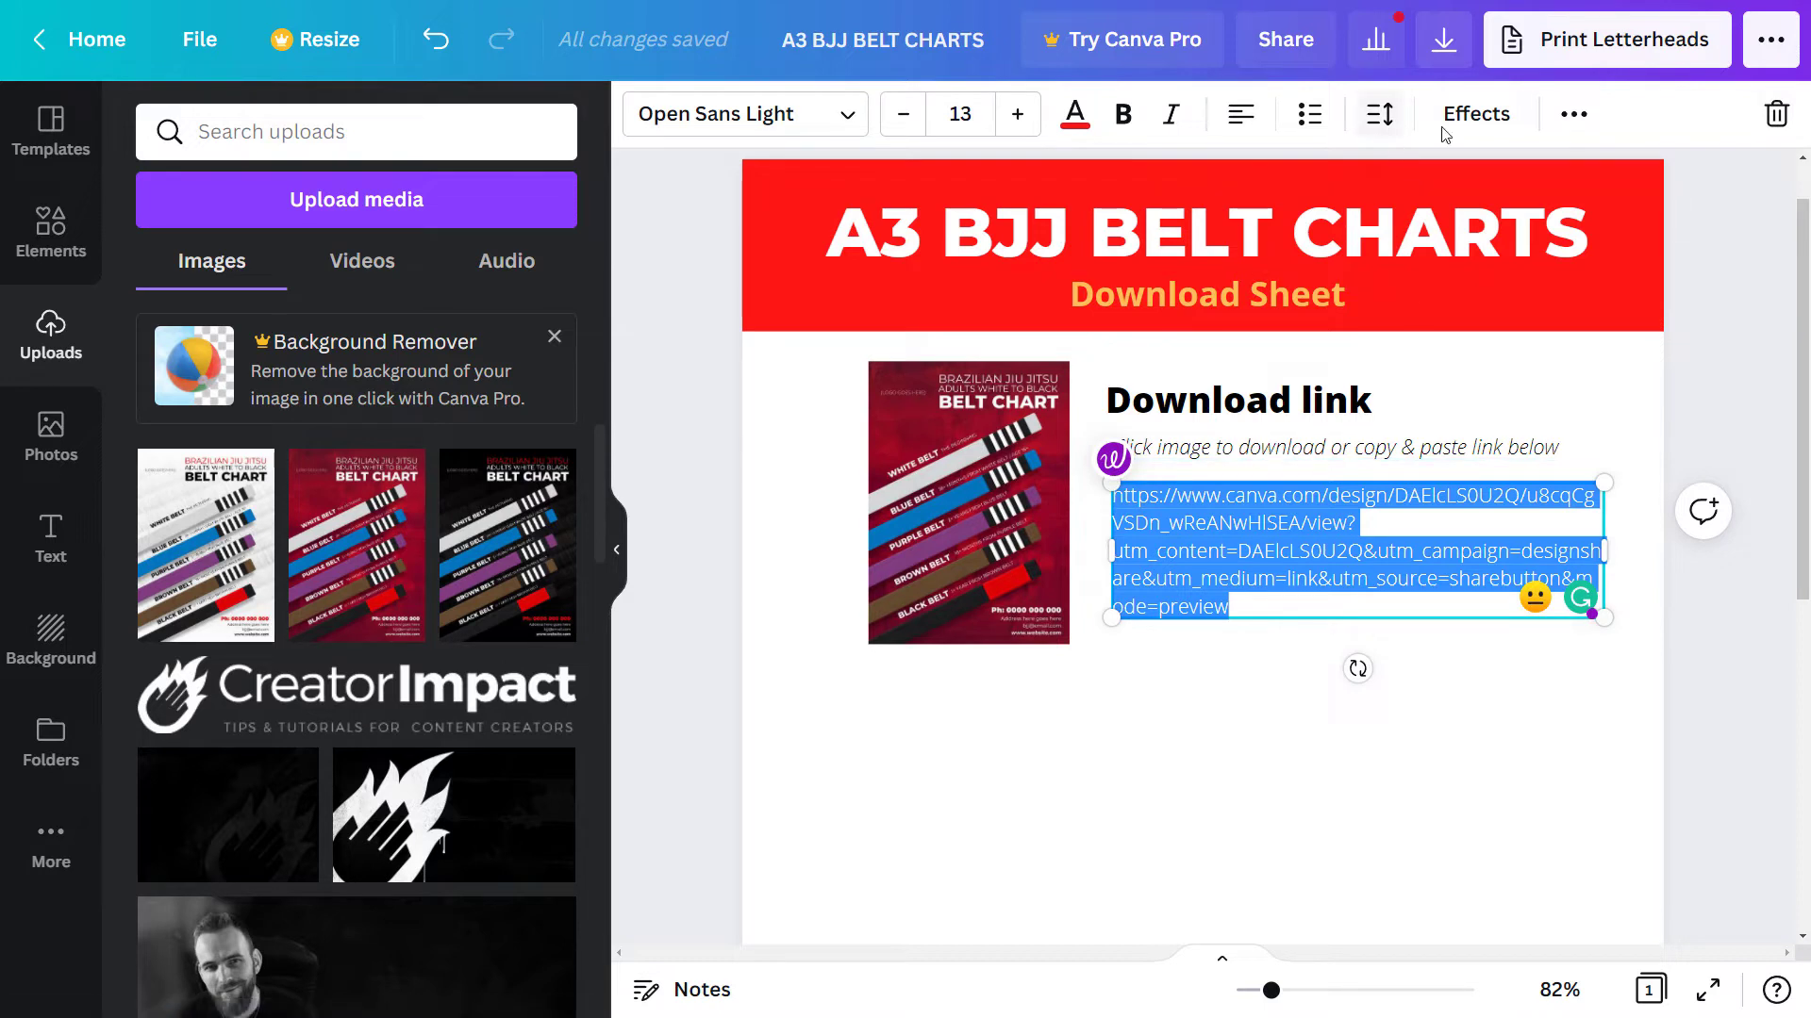
pyautogui.click(1573, 114)
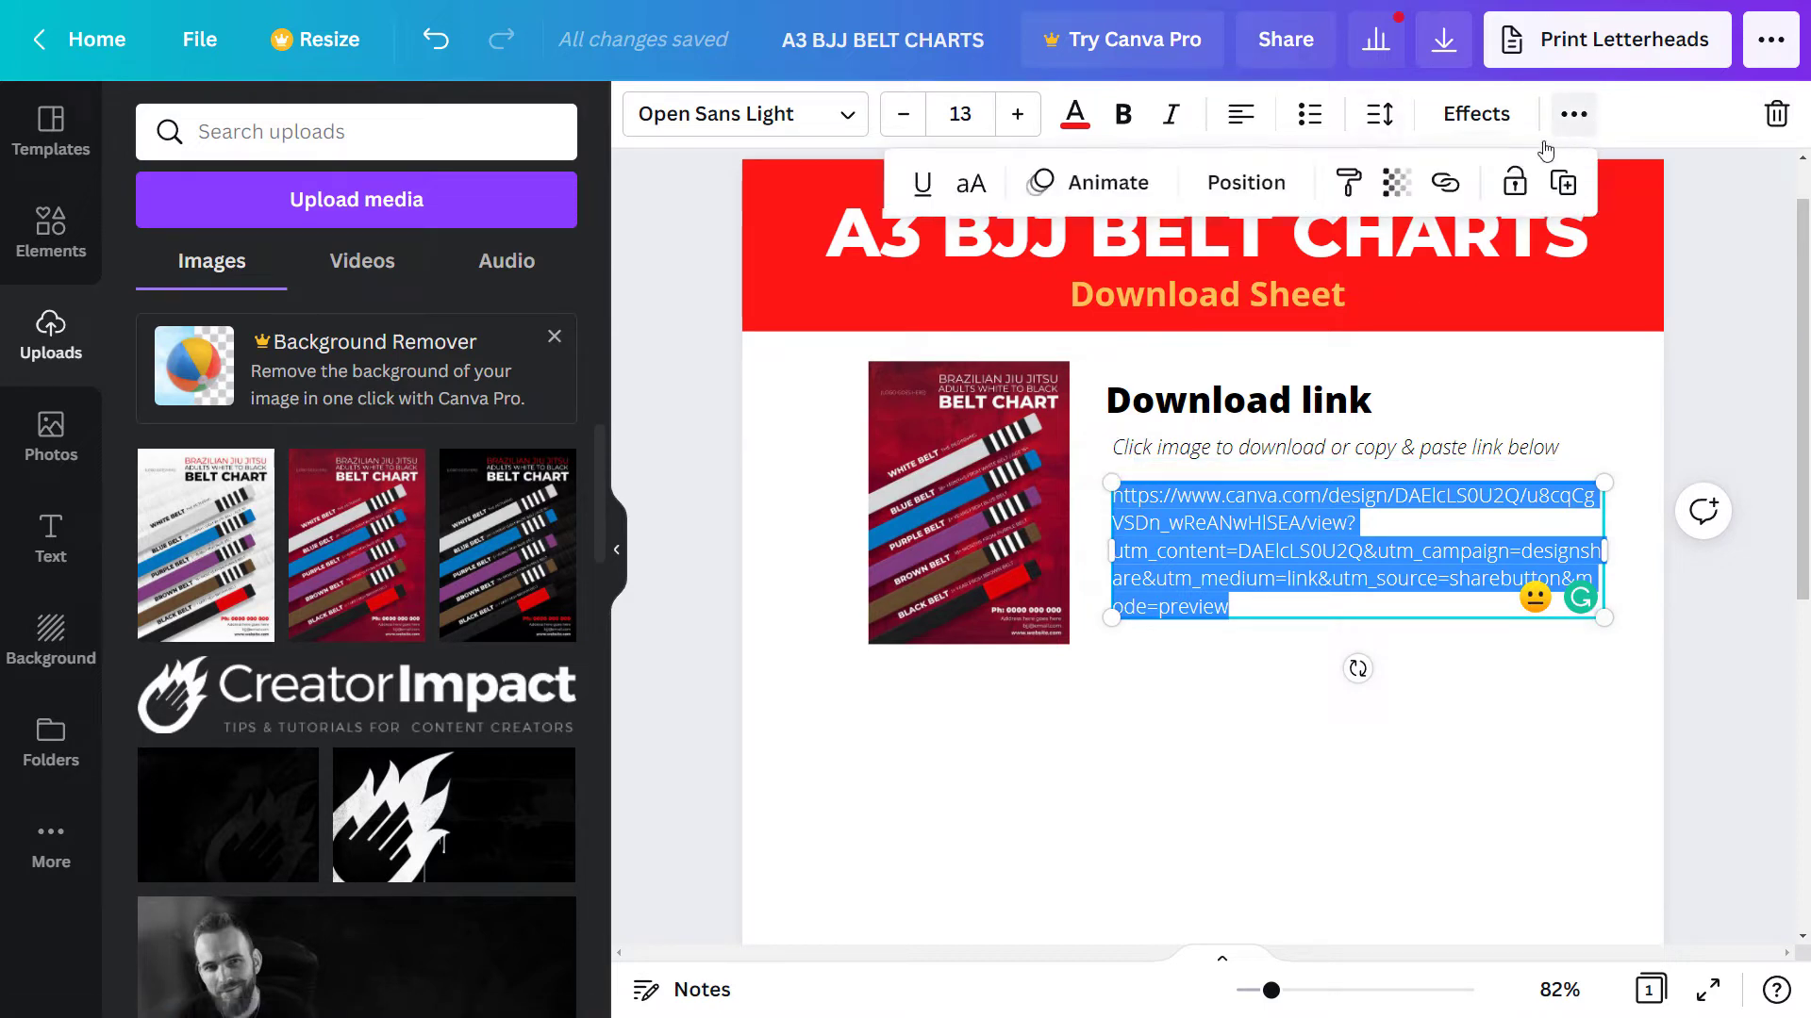
pyautogui.click(1447, 189)
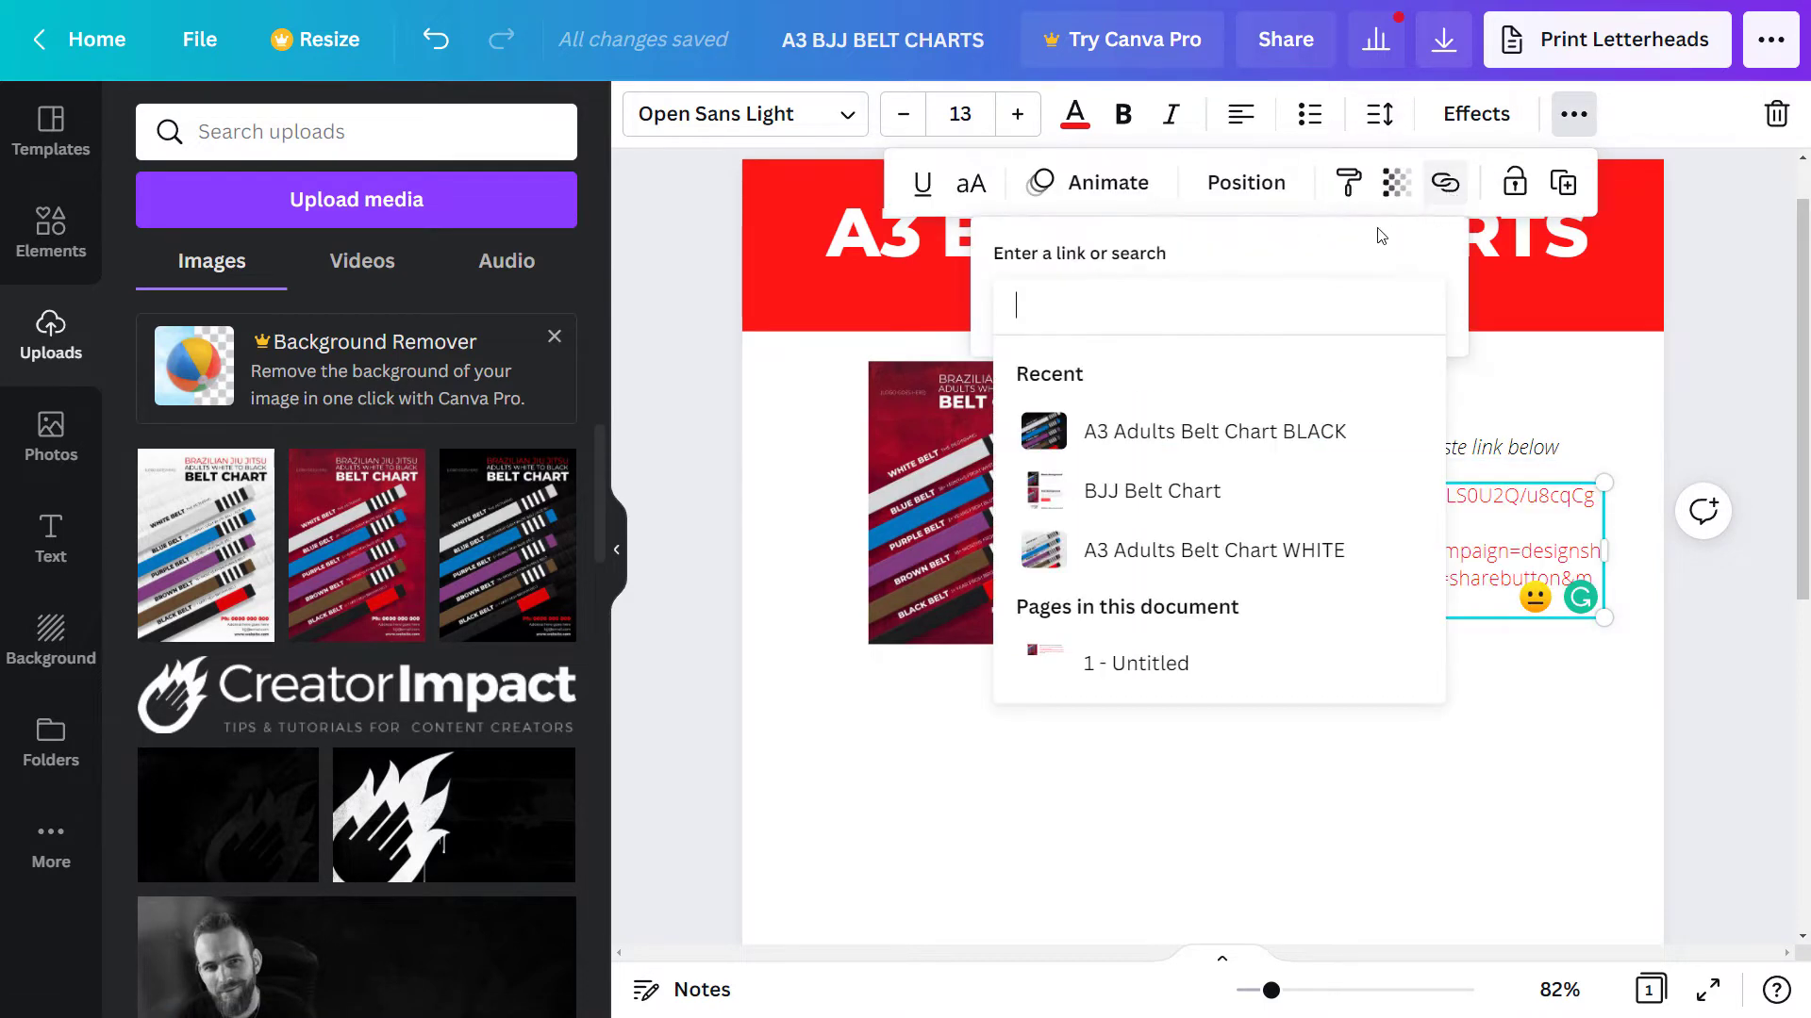
pyautogui.write('https://www.canva.com/design/DAElcLS0U2Q/u8cqCgVSDn_wReANwHlSEA/view?utm_content=DAElcLS0U2Q&utm_campaign=designshare&utm_medium=link&utm_source=sharebutton&mode=preview')
pyautogui.press('Return')
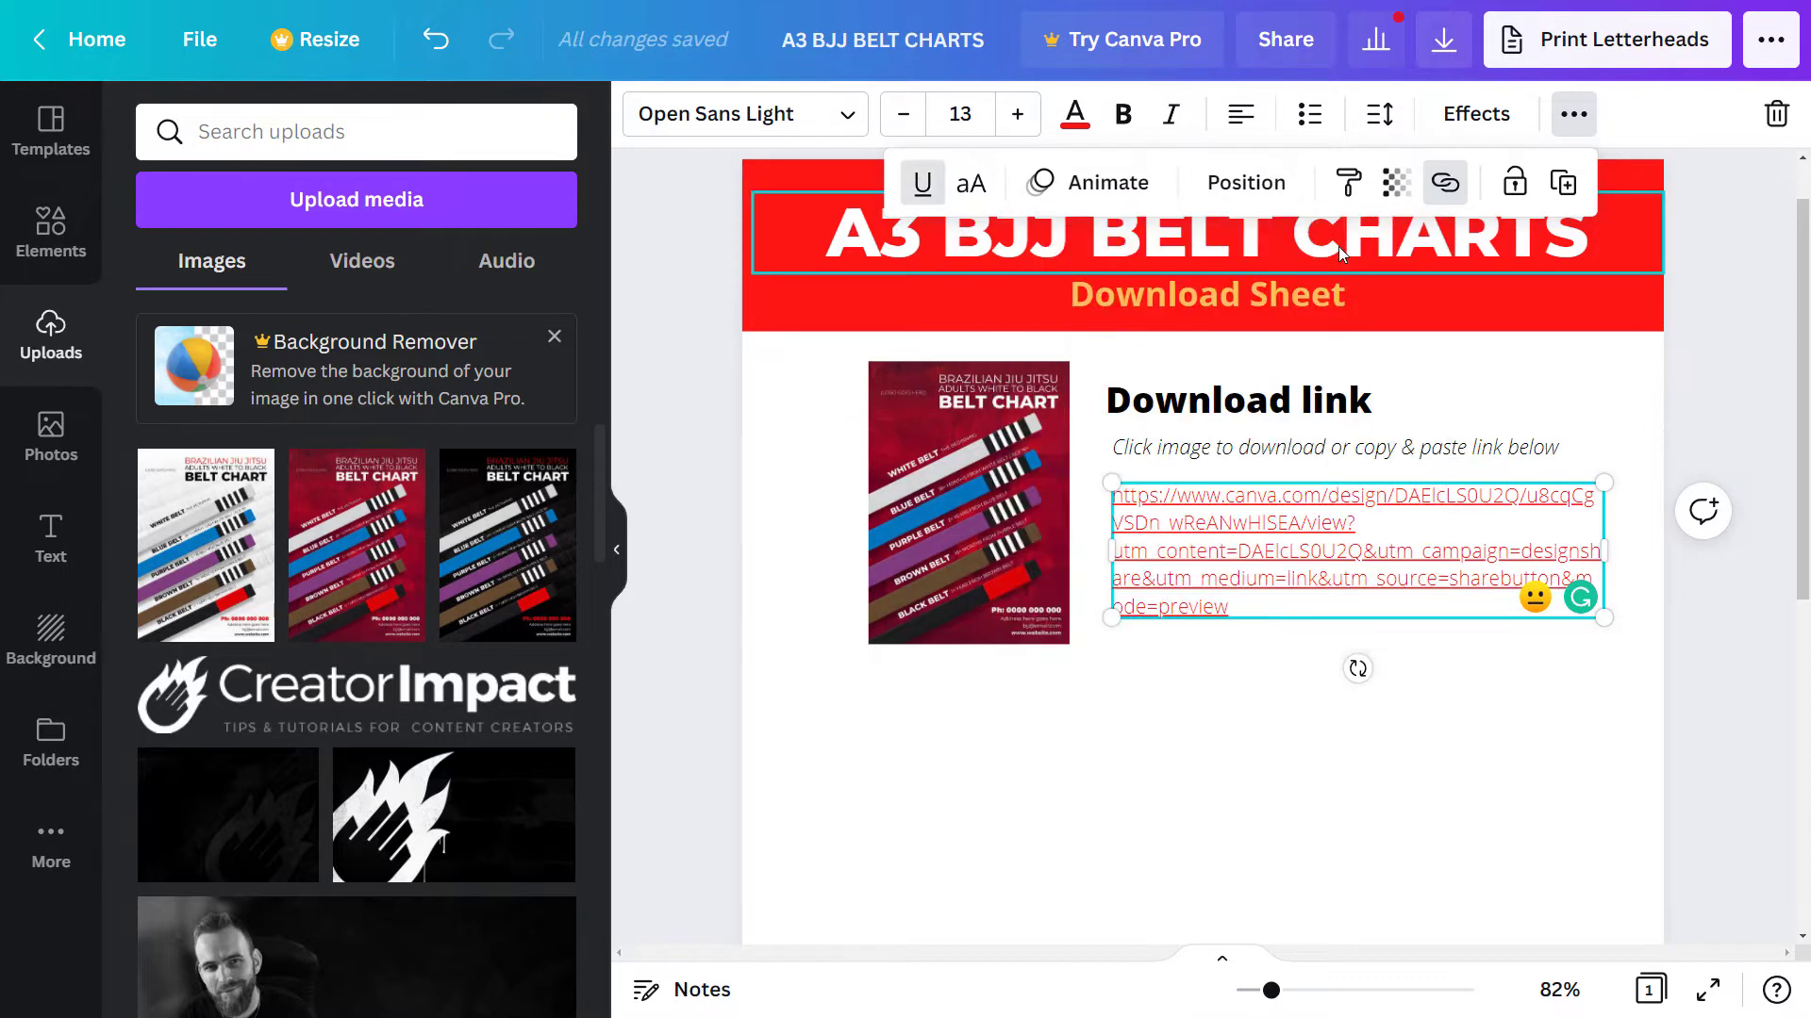
pyautogui.click(1650, 705)
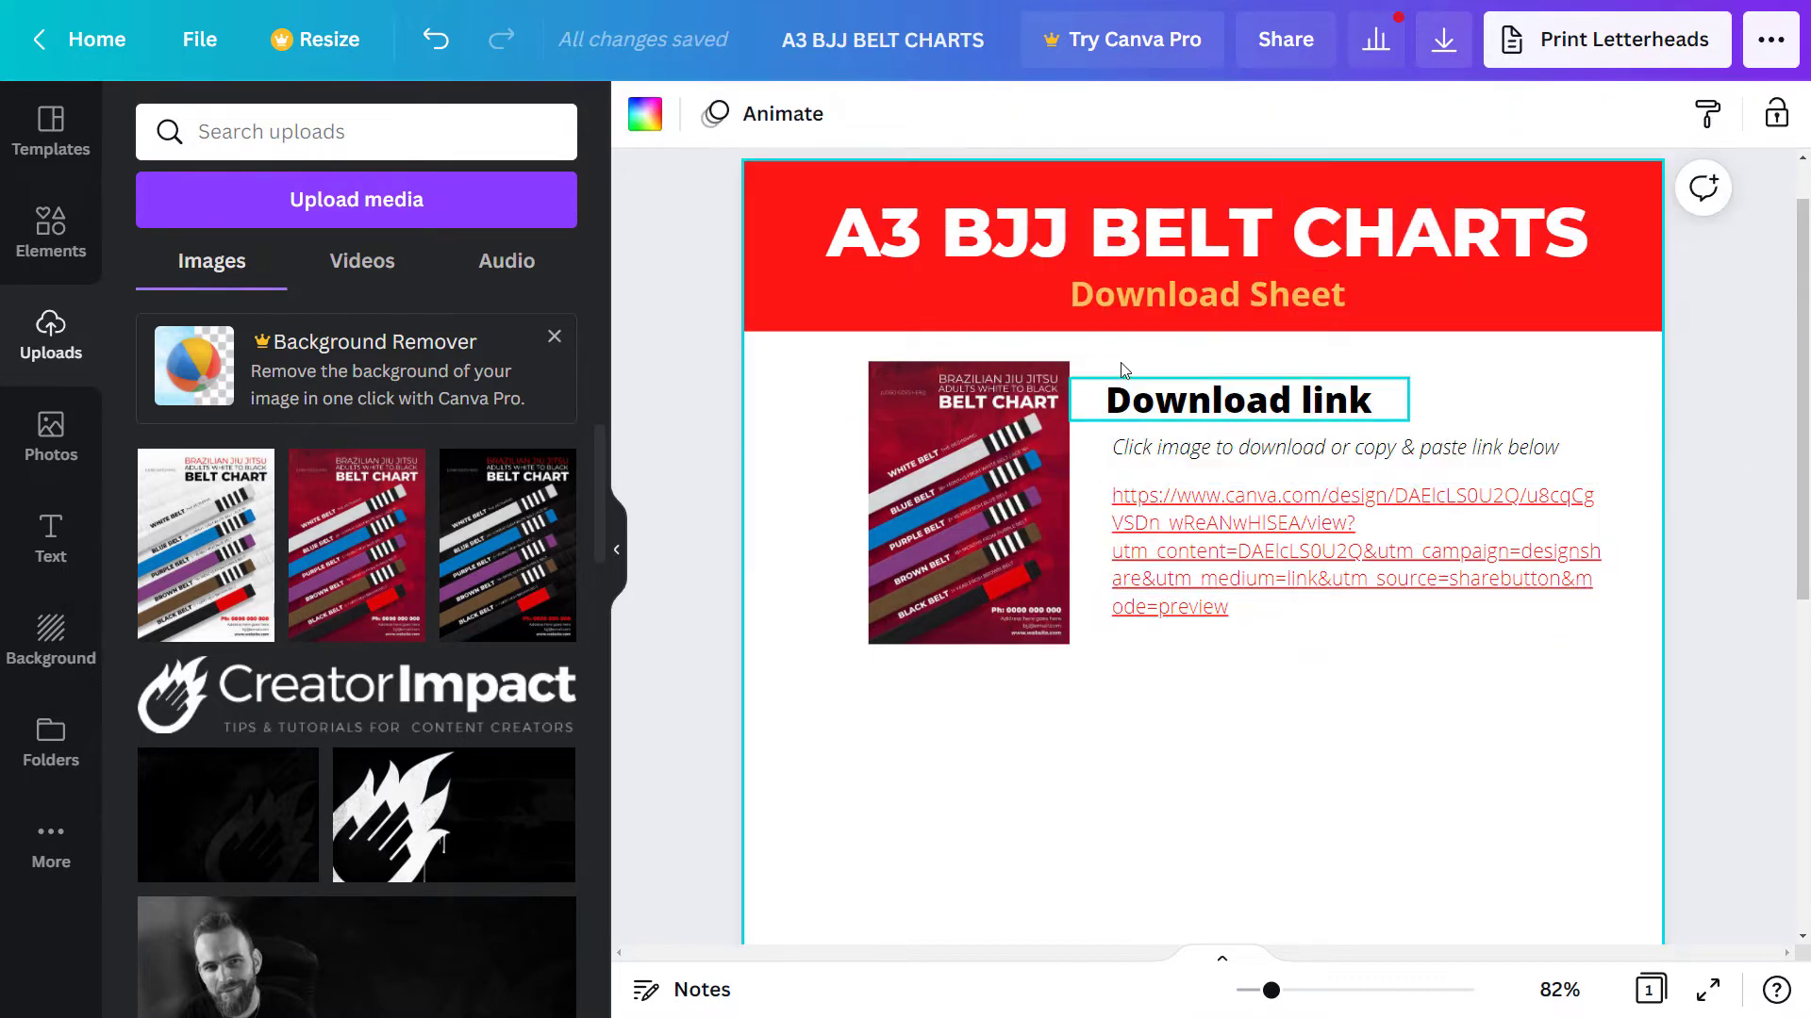
# - Shift the red chart download block slightly to the left
pyautogui.moveTo(1625, 673); pyautogui.dragTo(943, 405)
pyautogui.moveTo(1582, 549); pyautogui.dragTo(1554, 549)
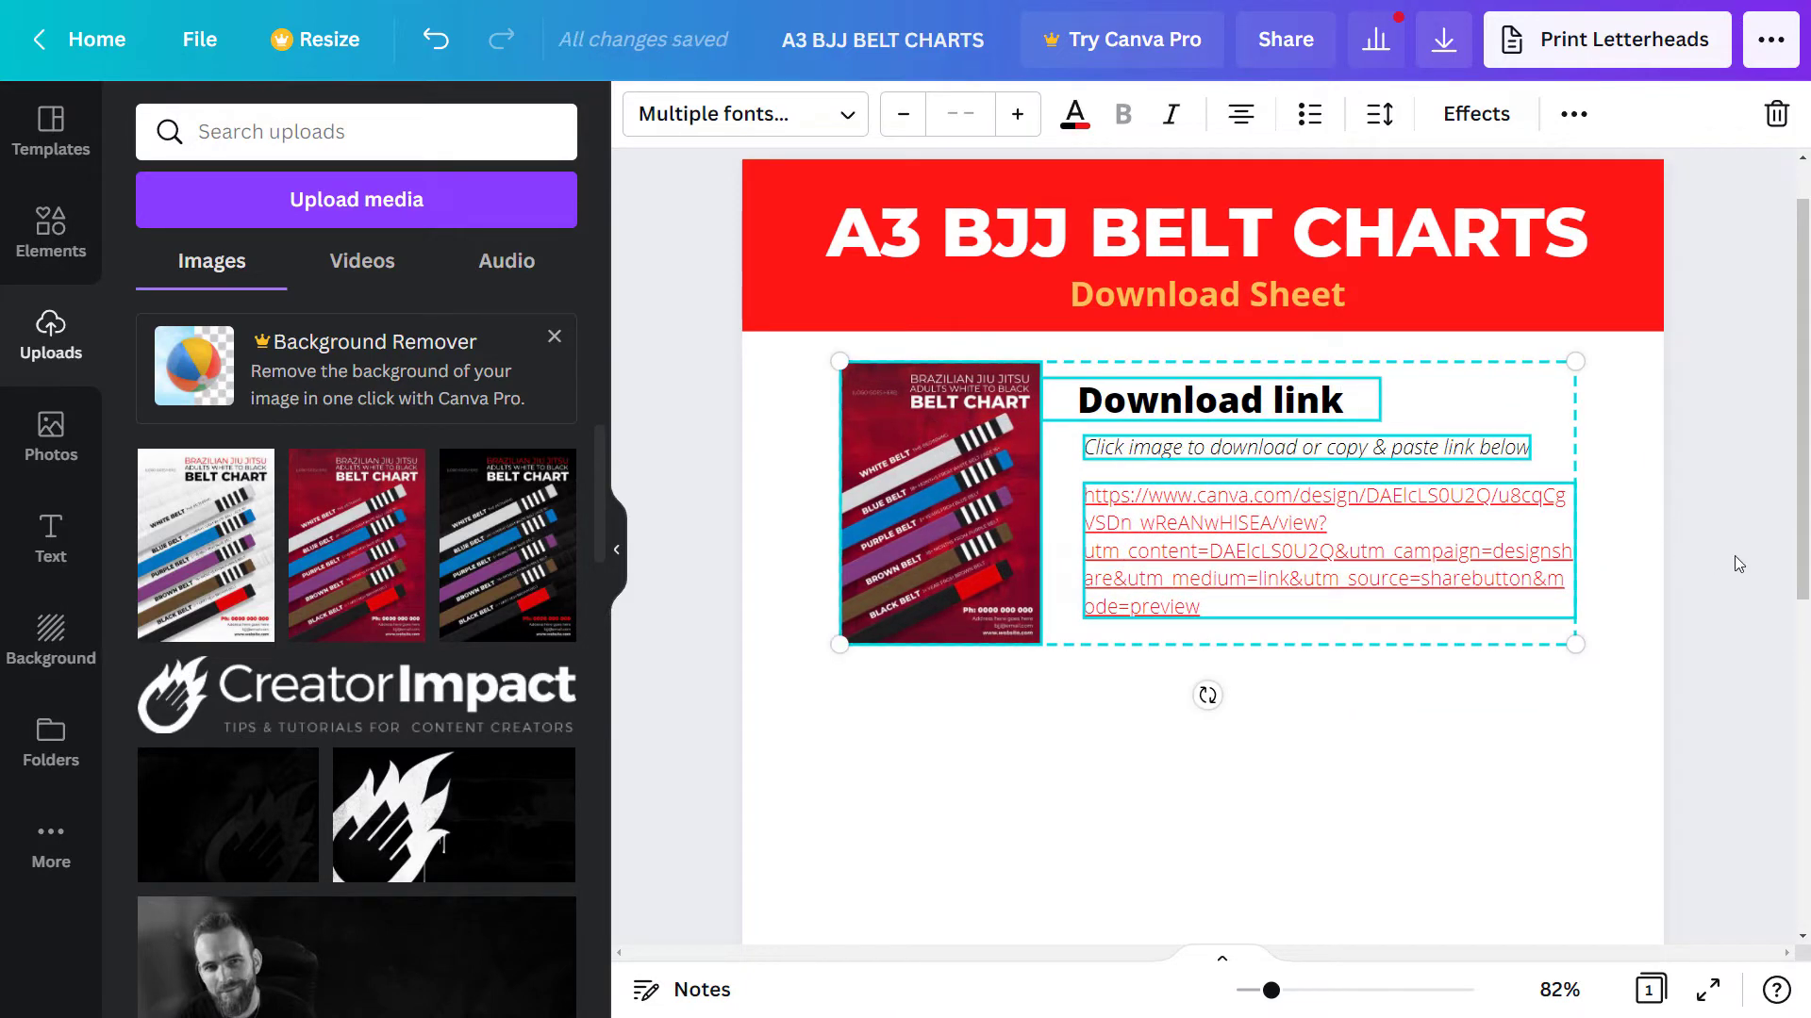
pyautogui.click(1771, 547)
pyautogui.scroll(1, 1765, 528)
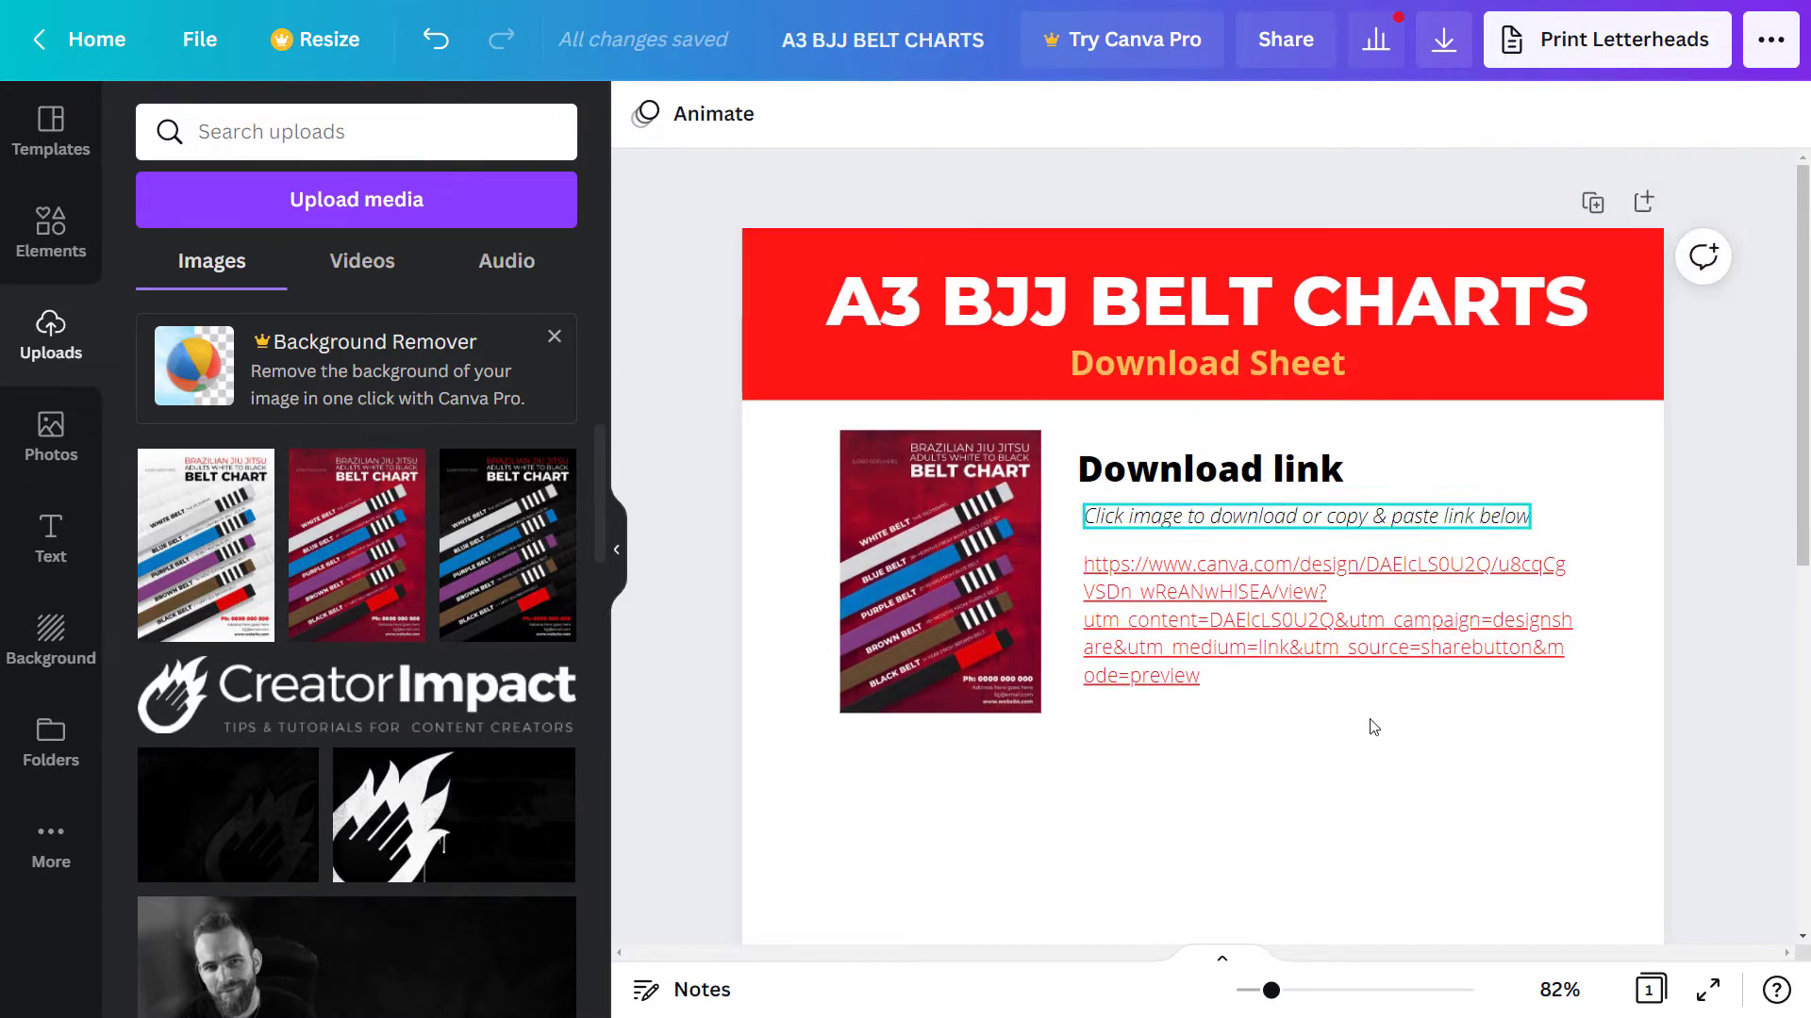
# - Duplicate the image, heading, subtitle and URL group and move the copy underneath
pyautogui.moveTo(1415, 772); pyautogui.dragTo(955, 489)
pyautogui.click(1574, 115)
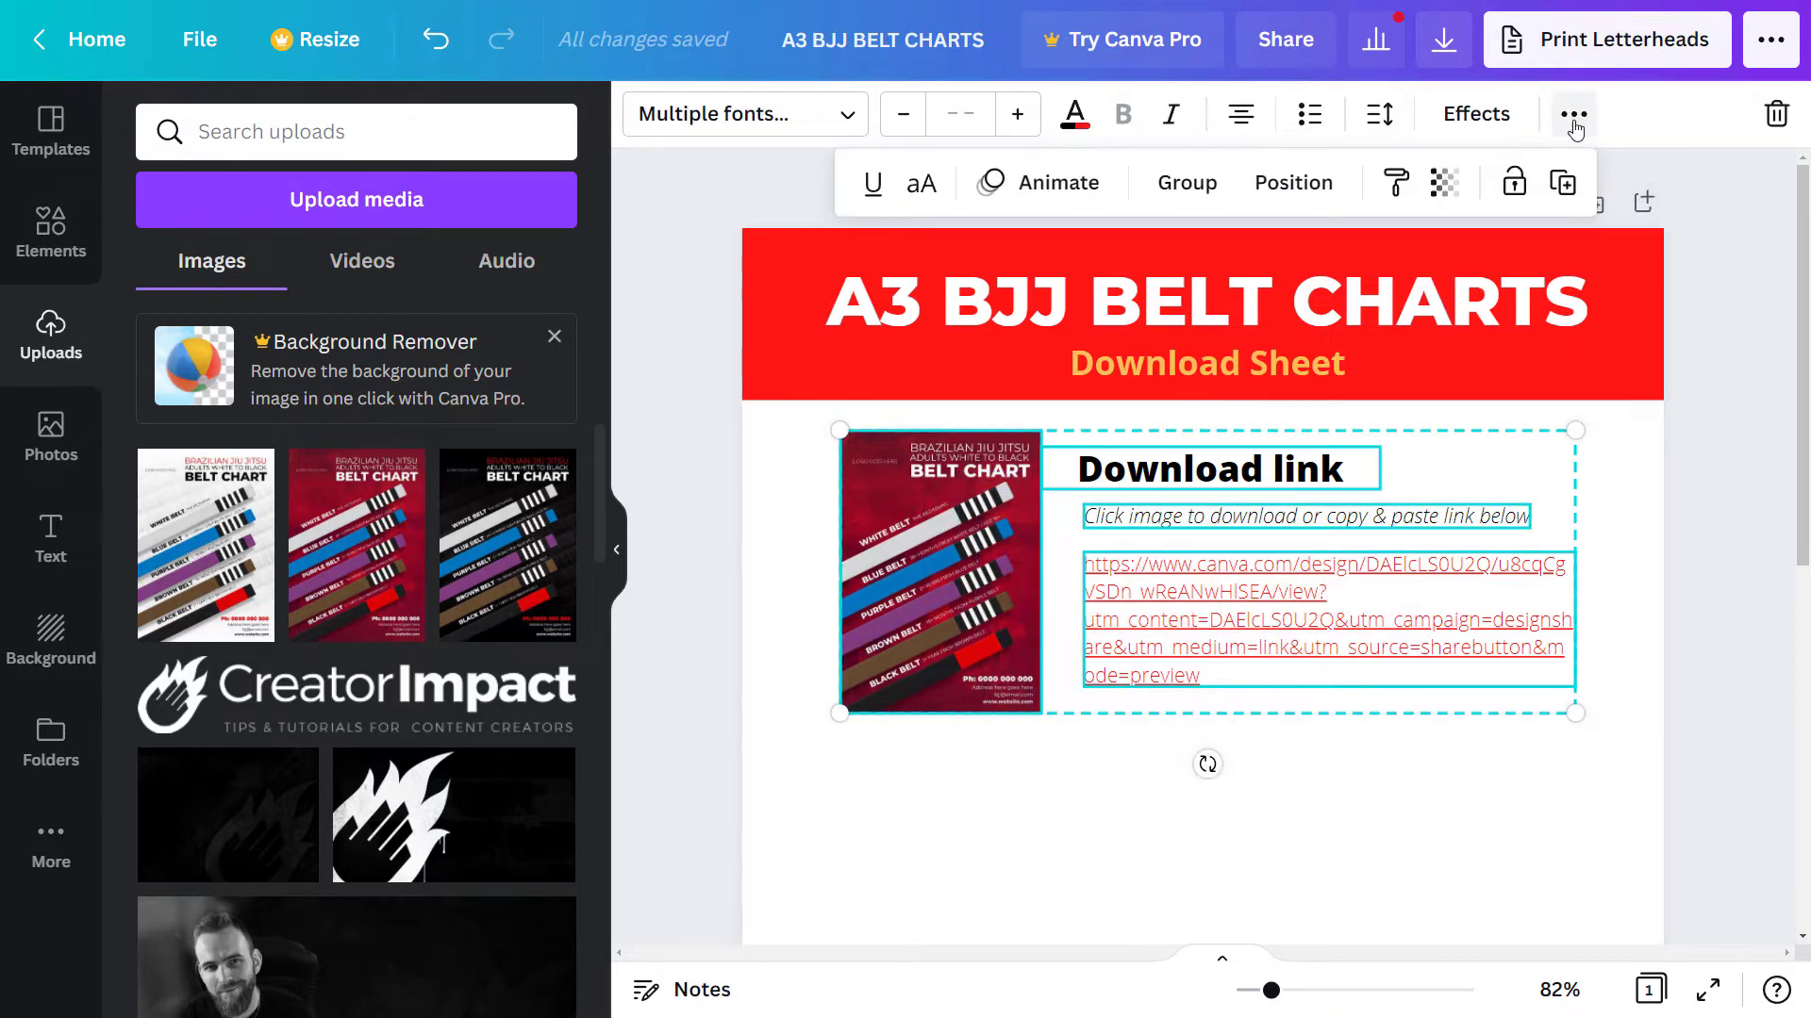
pyautogui.click(1562, 182)
pyautogui.scroll(-3, 1148, 506)
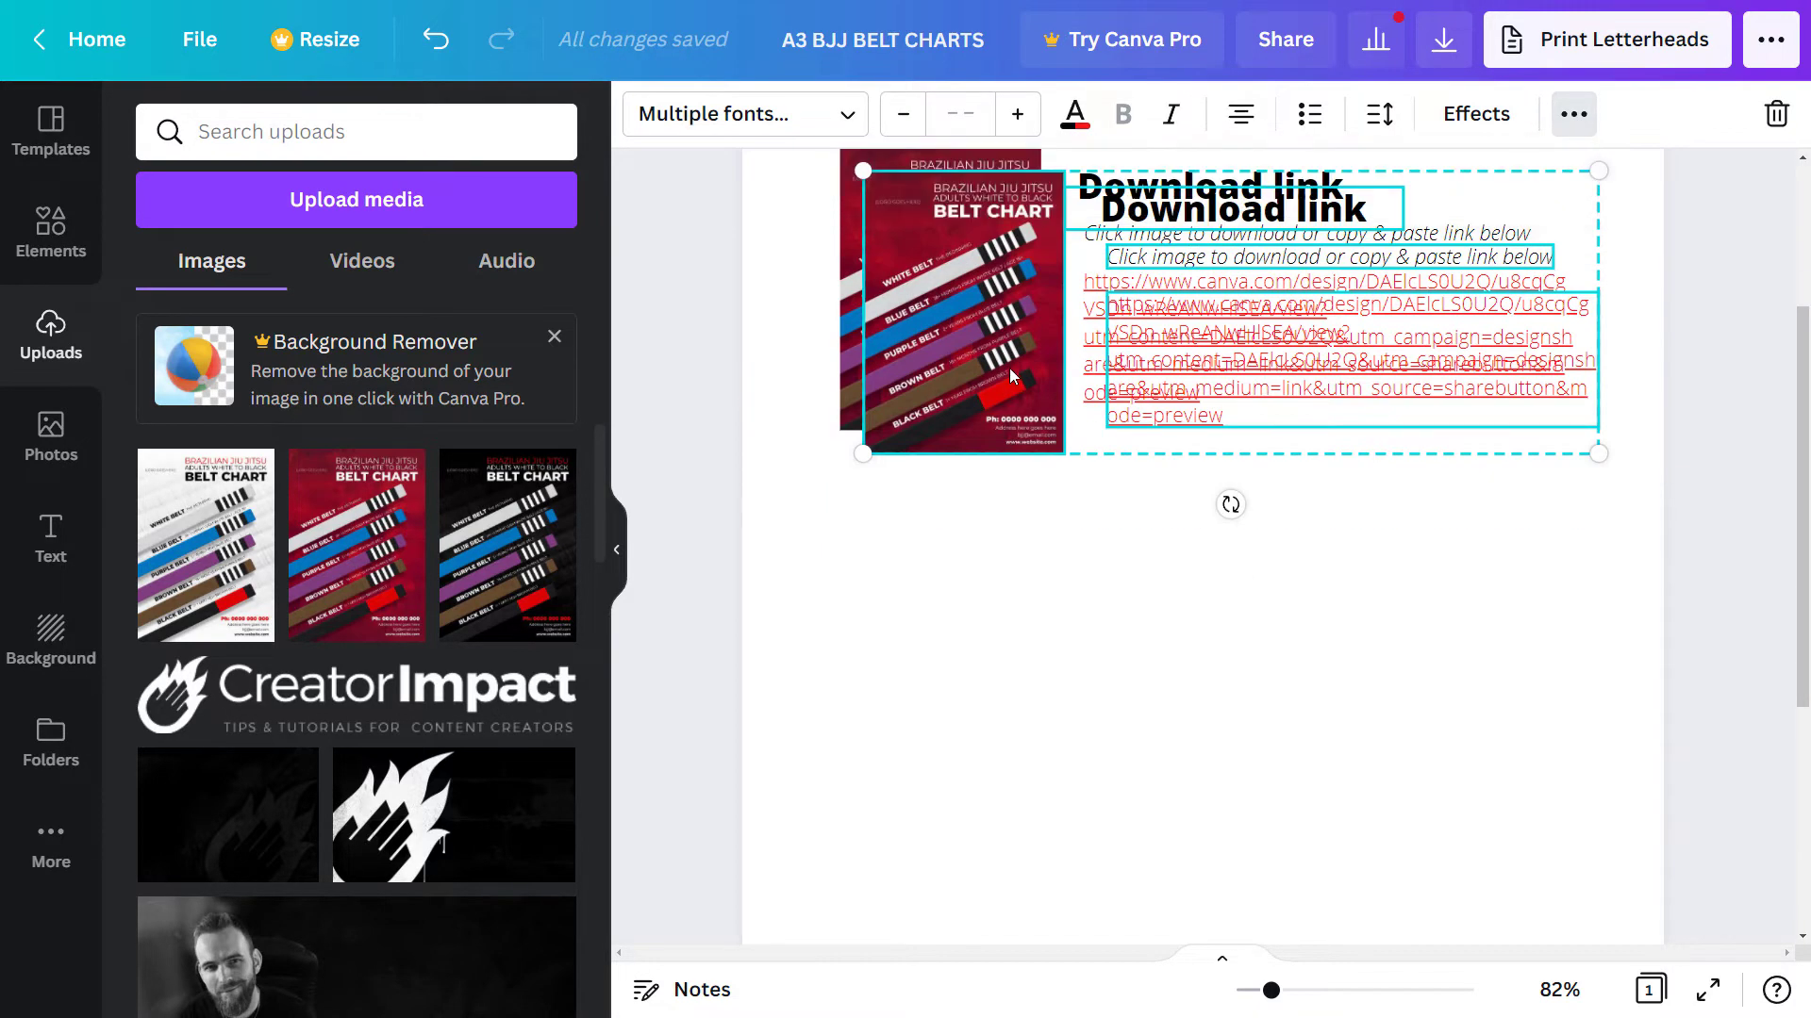
pyautogui.moveTo(1017, 388); pyautogui.dragTo(996, 671)
pyautogui.click(1679, 497)
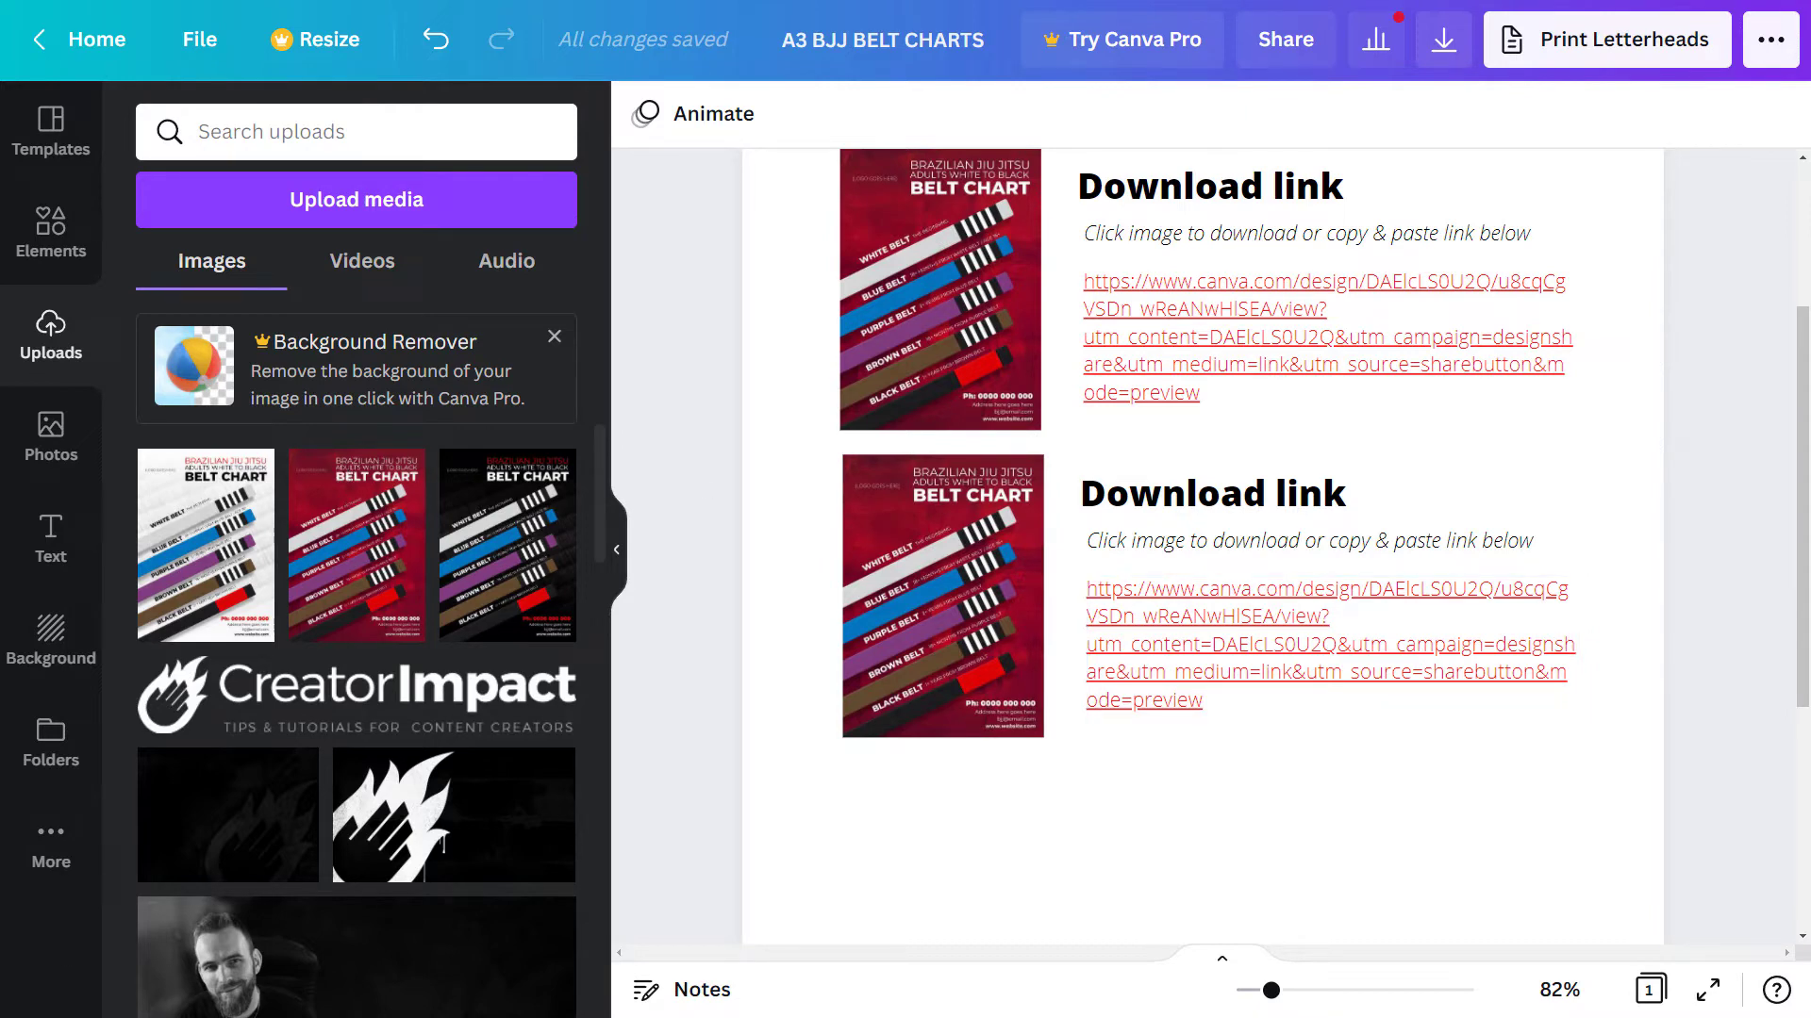
# - Swap the lower image for the black belt chart and paste the Black share URL as its text
pyautogui.moveTo(500, 537); pyautogui.dragTo(943, 594)
pyautogui.click(1196, 686)
pyautogui.click(1194, 681)
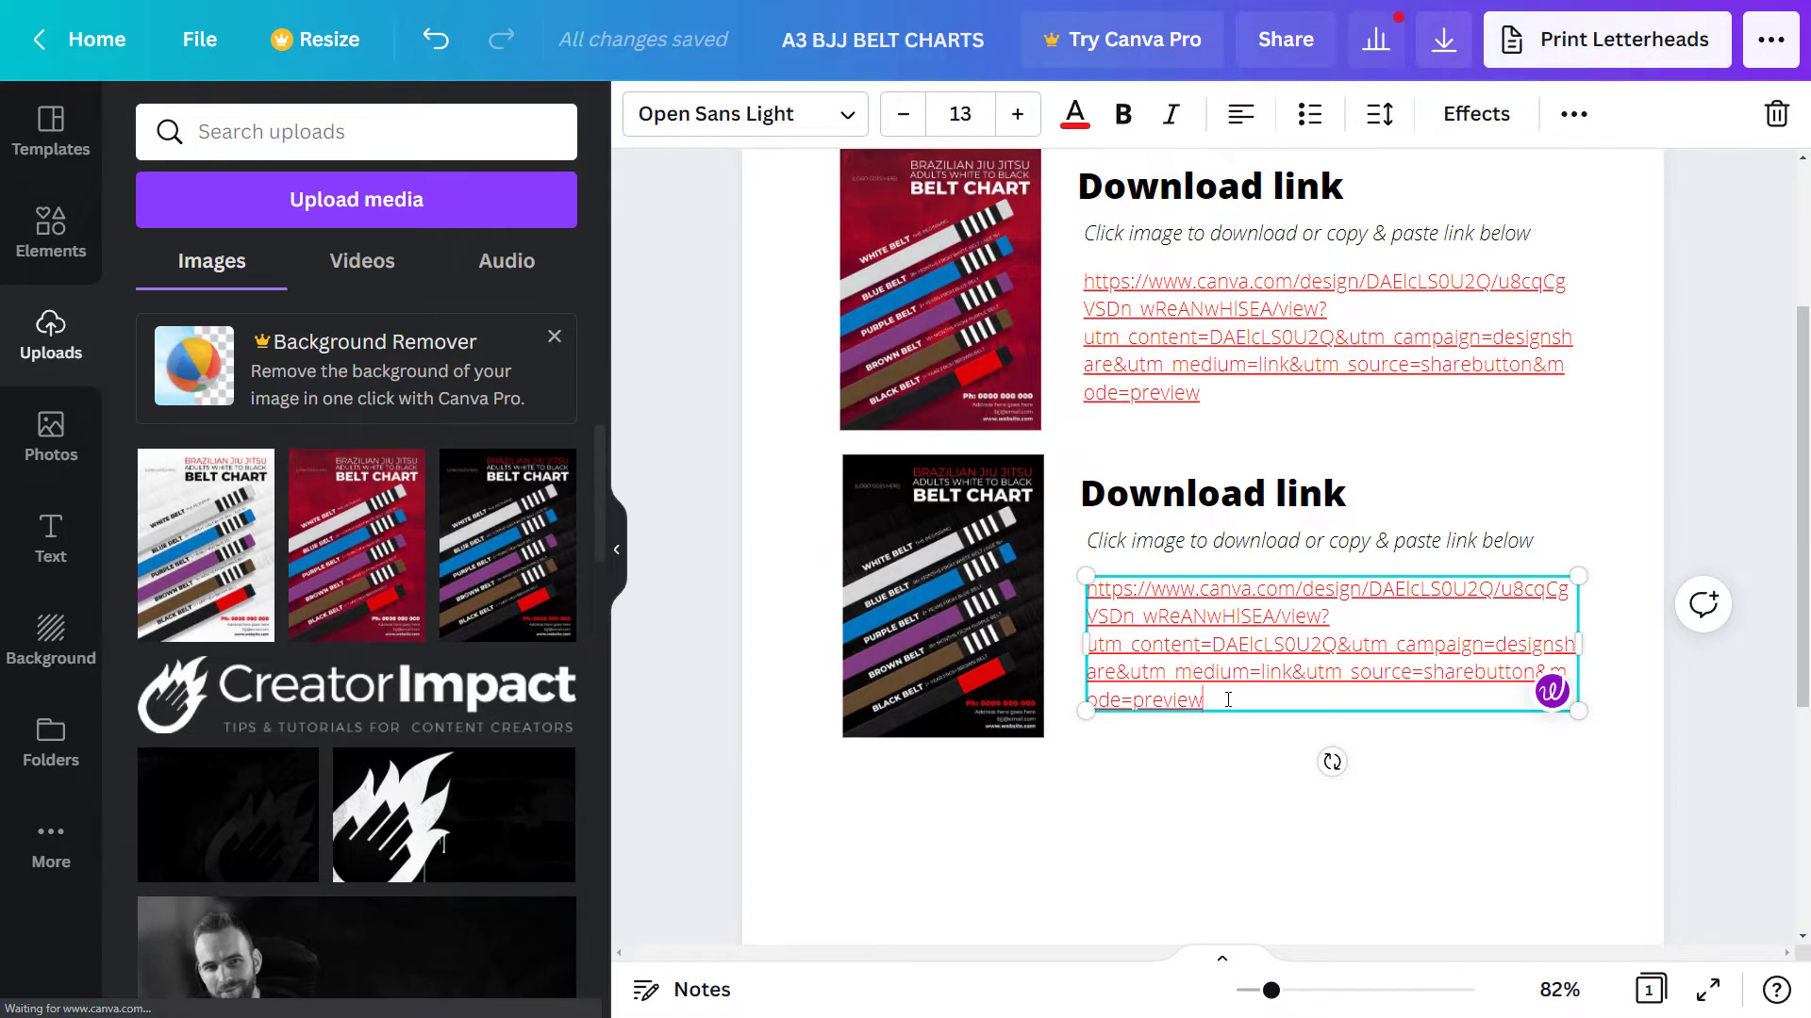
pyautogui.tripleClick(1168, 692)
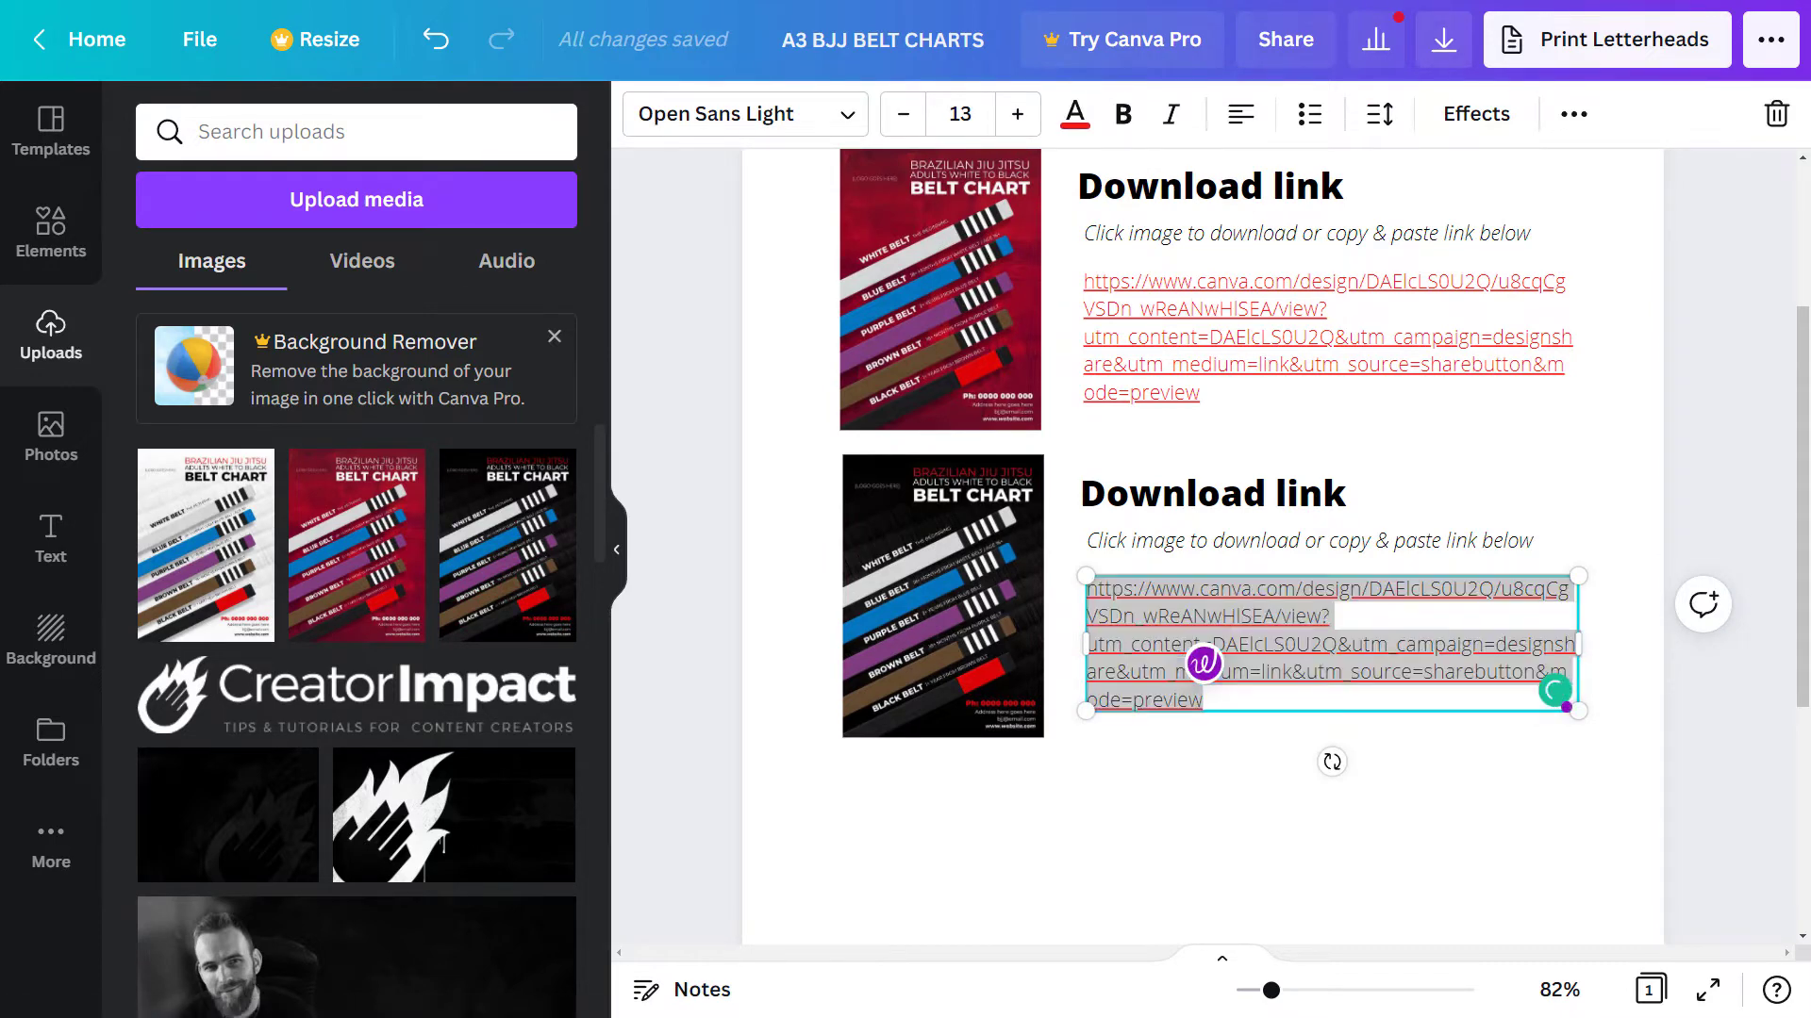
pyautogui.hotkey('alt', 'Tab')
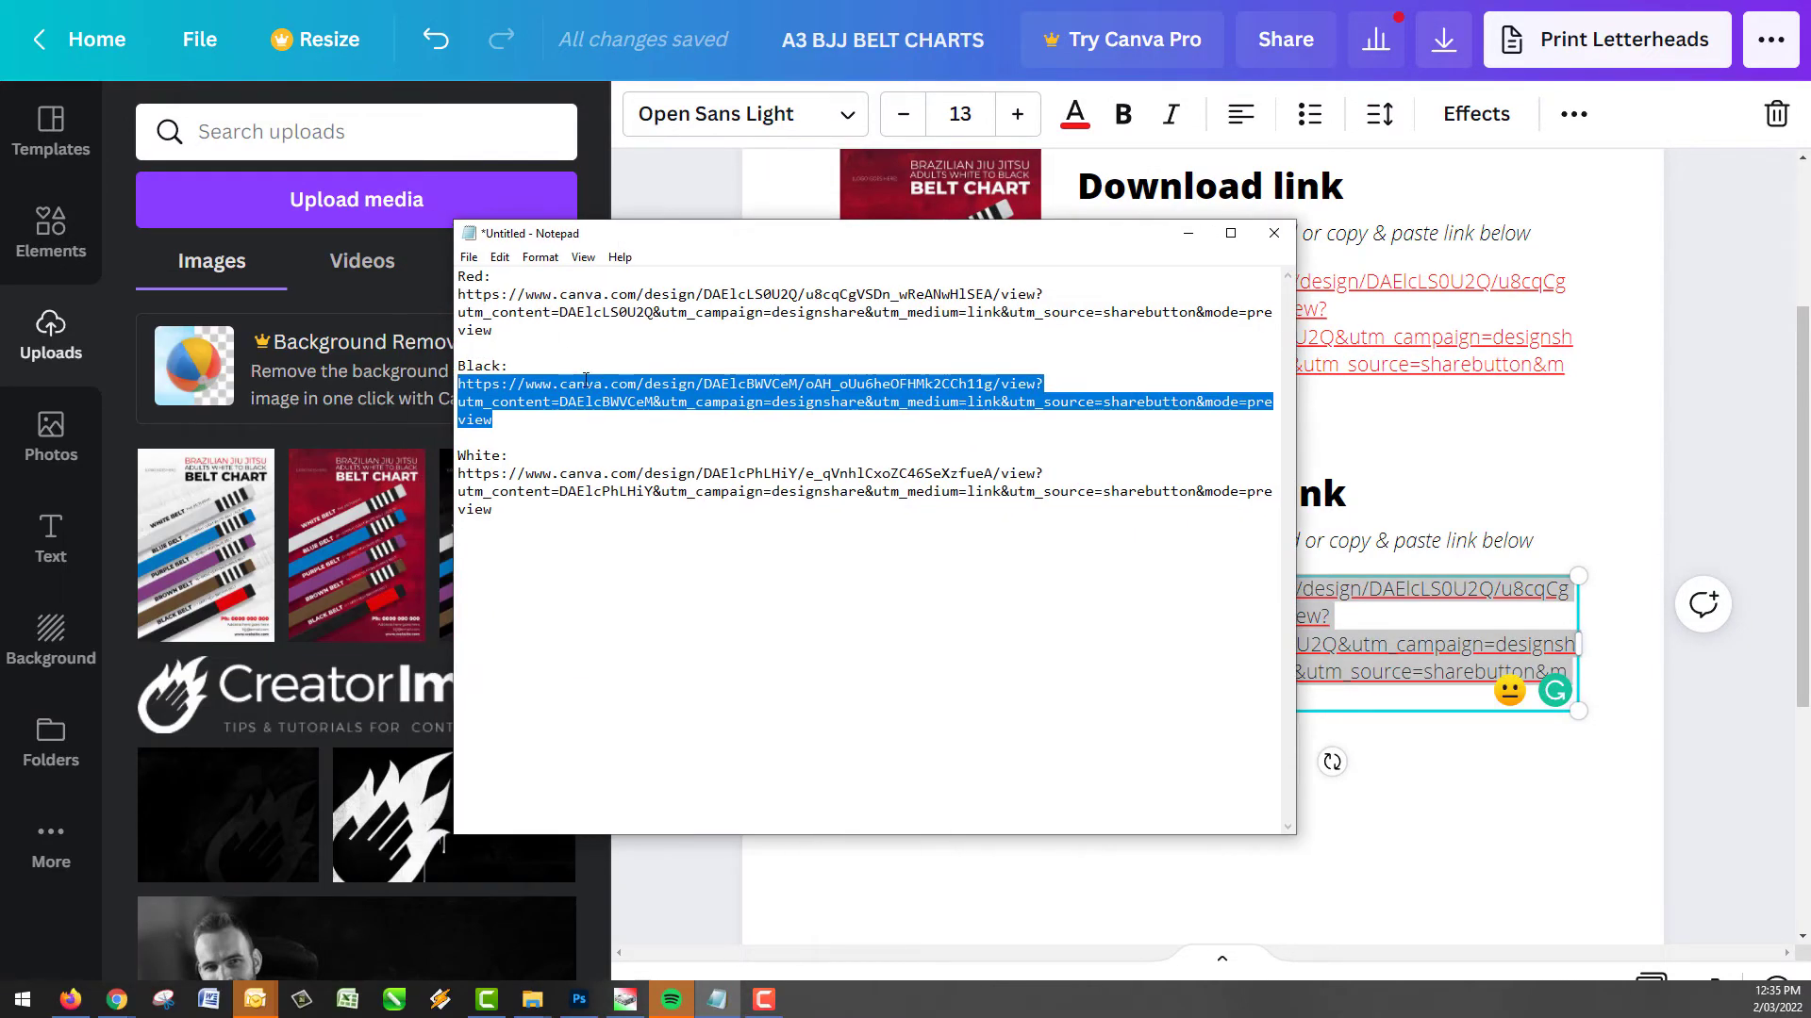
pyautogui.rightClick(508, 420)
pyautogui.click(508, 440)
pyautogui.hotkey('alt', 'Tab')
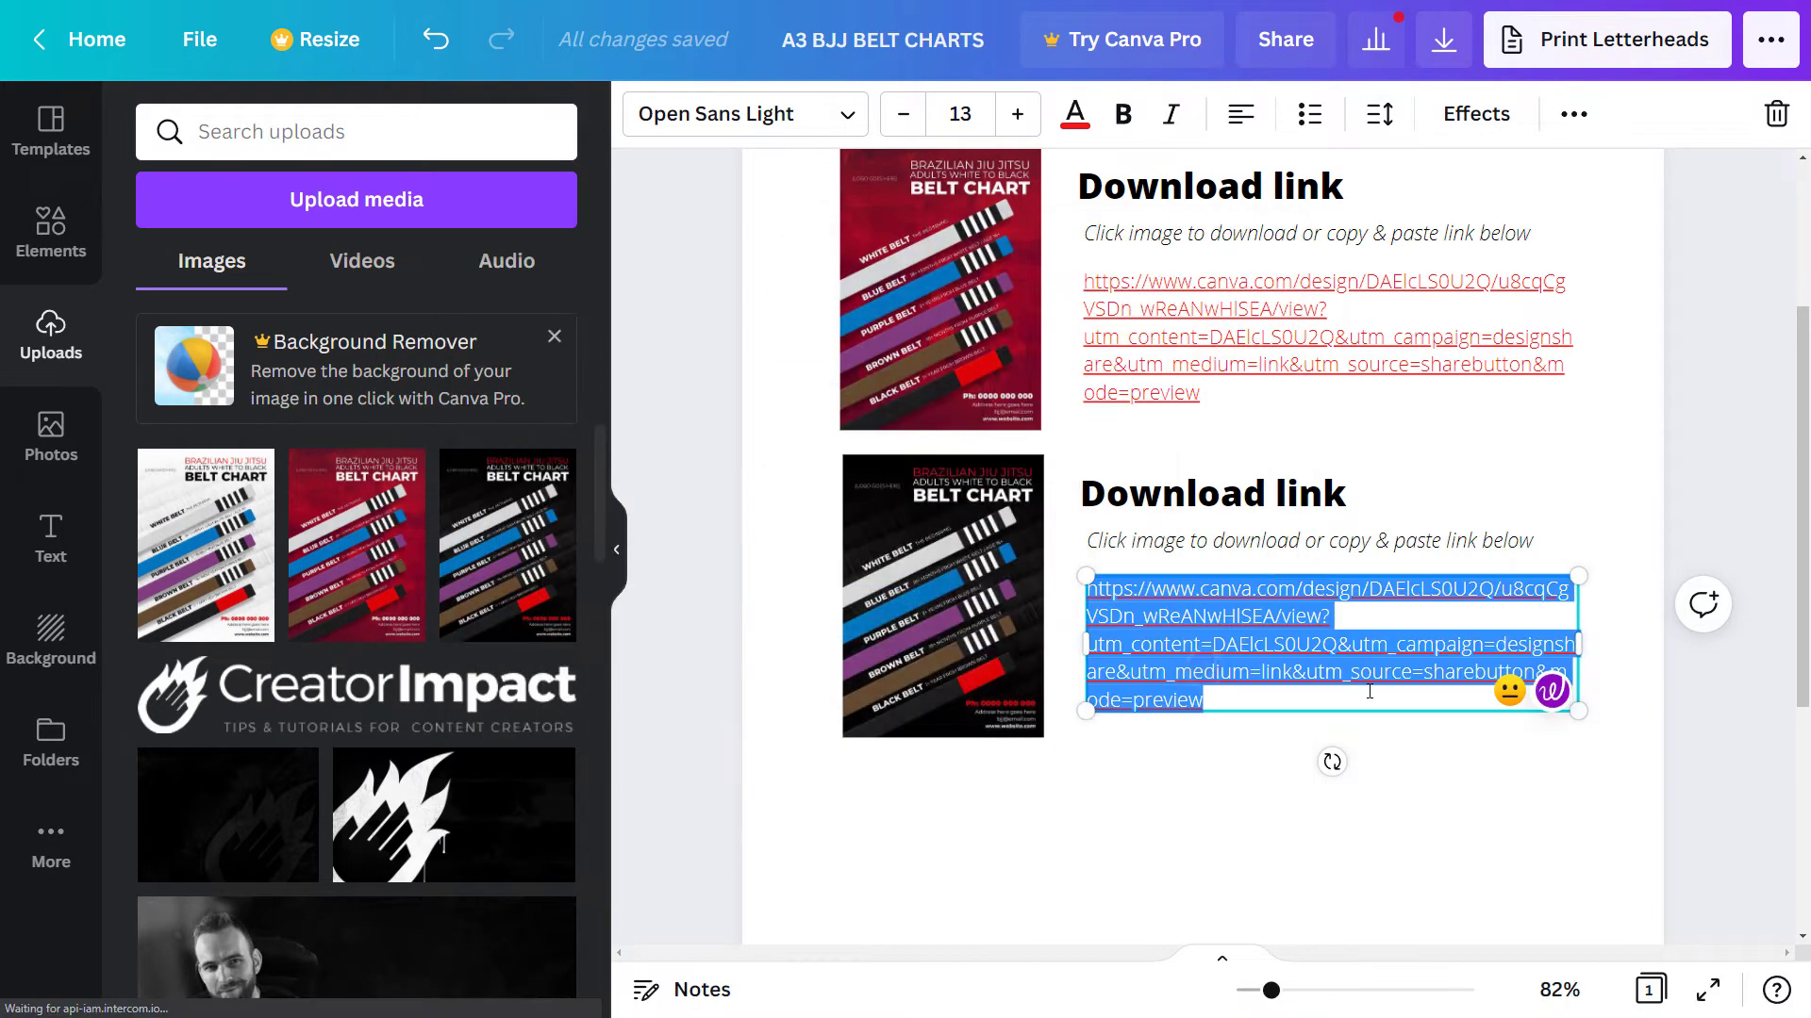
pyautogui.tripleClick(1372, 694)
pyautogui.hotkey('ctrl', 'v')
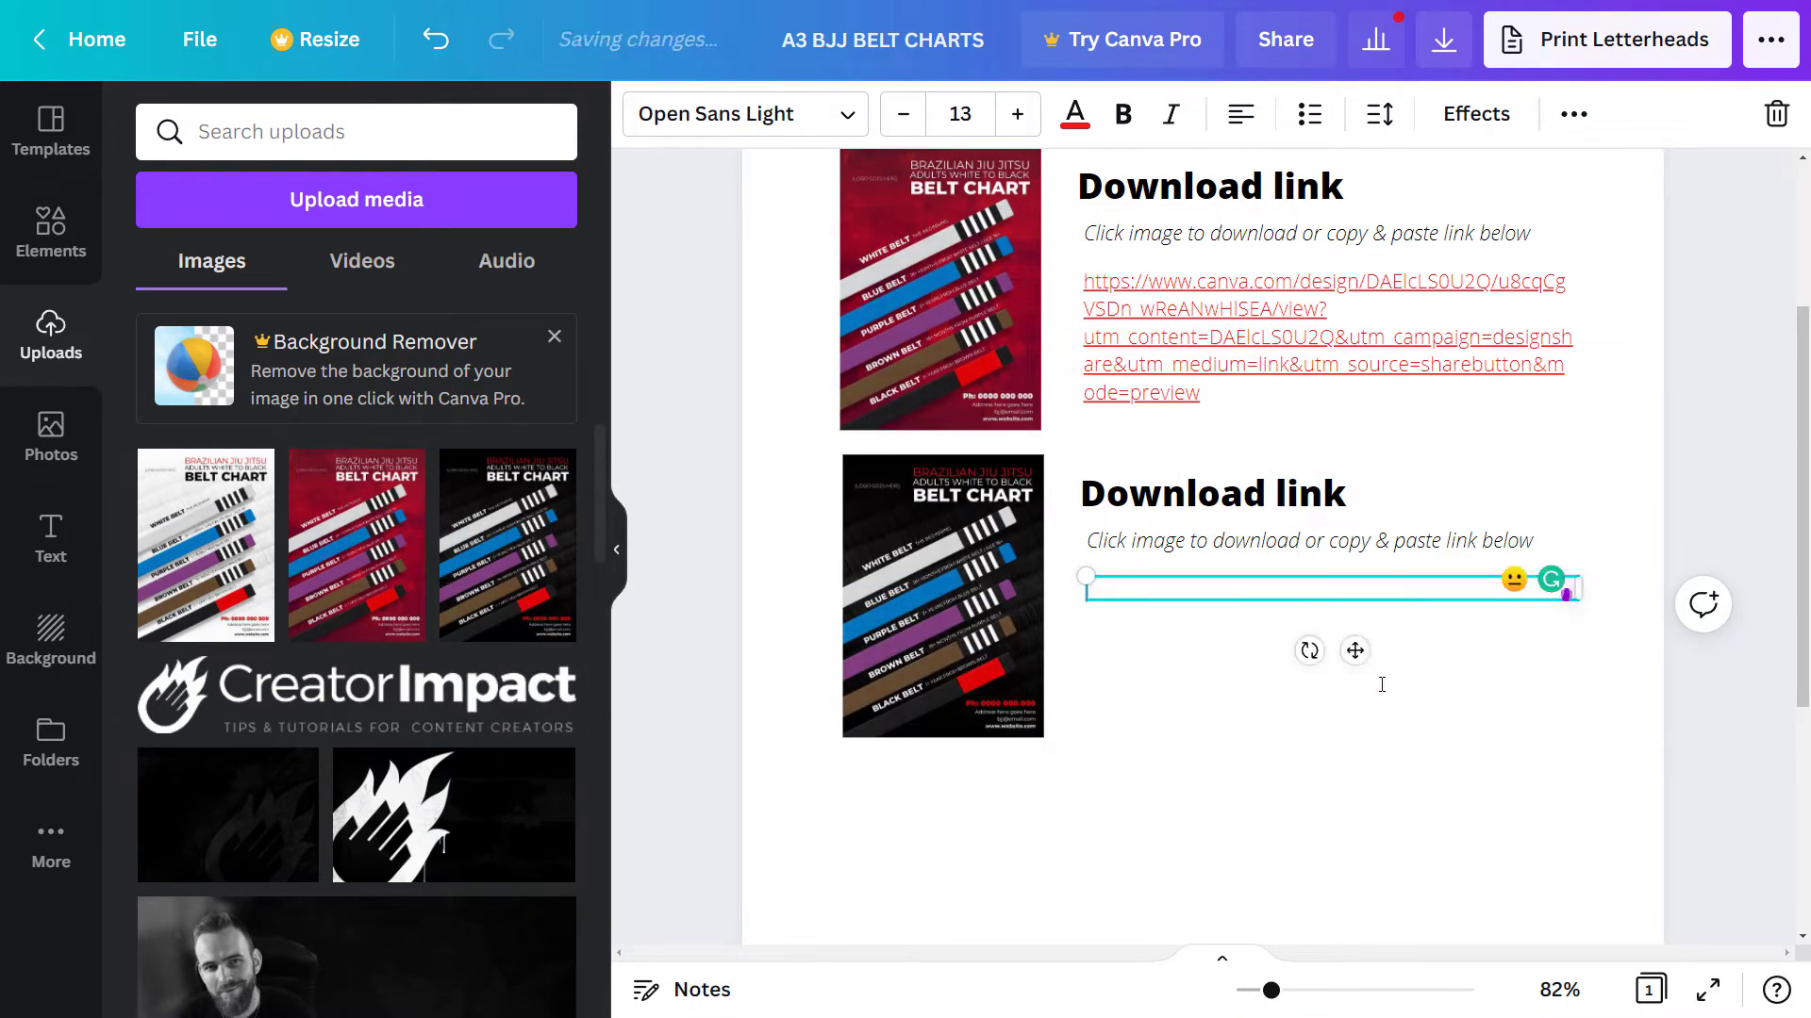
# - Replace the lower URL text's link address with the Black share URL
pyautogui.moveTo(1222, 699); pyautogui.dragTo(1091, 590)
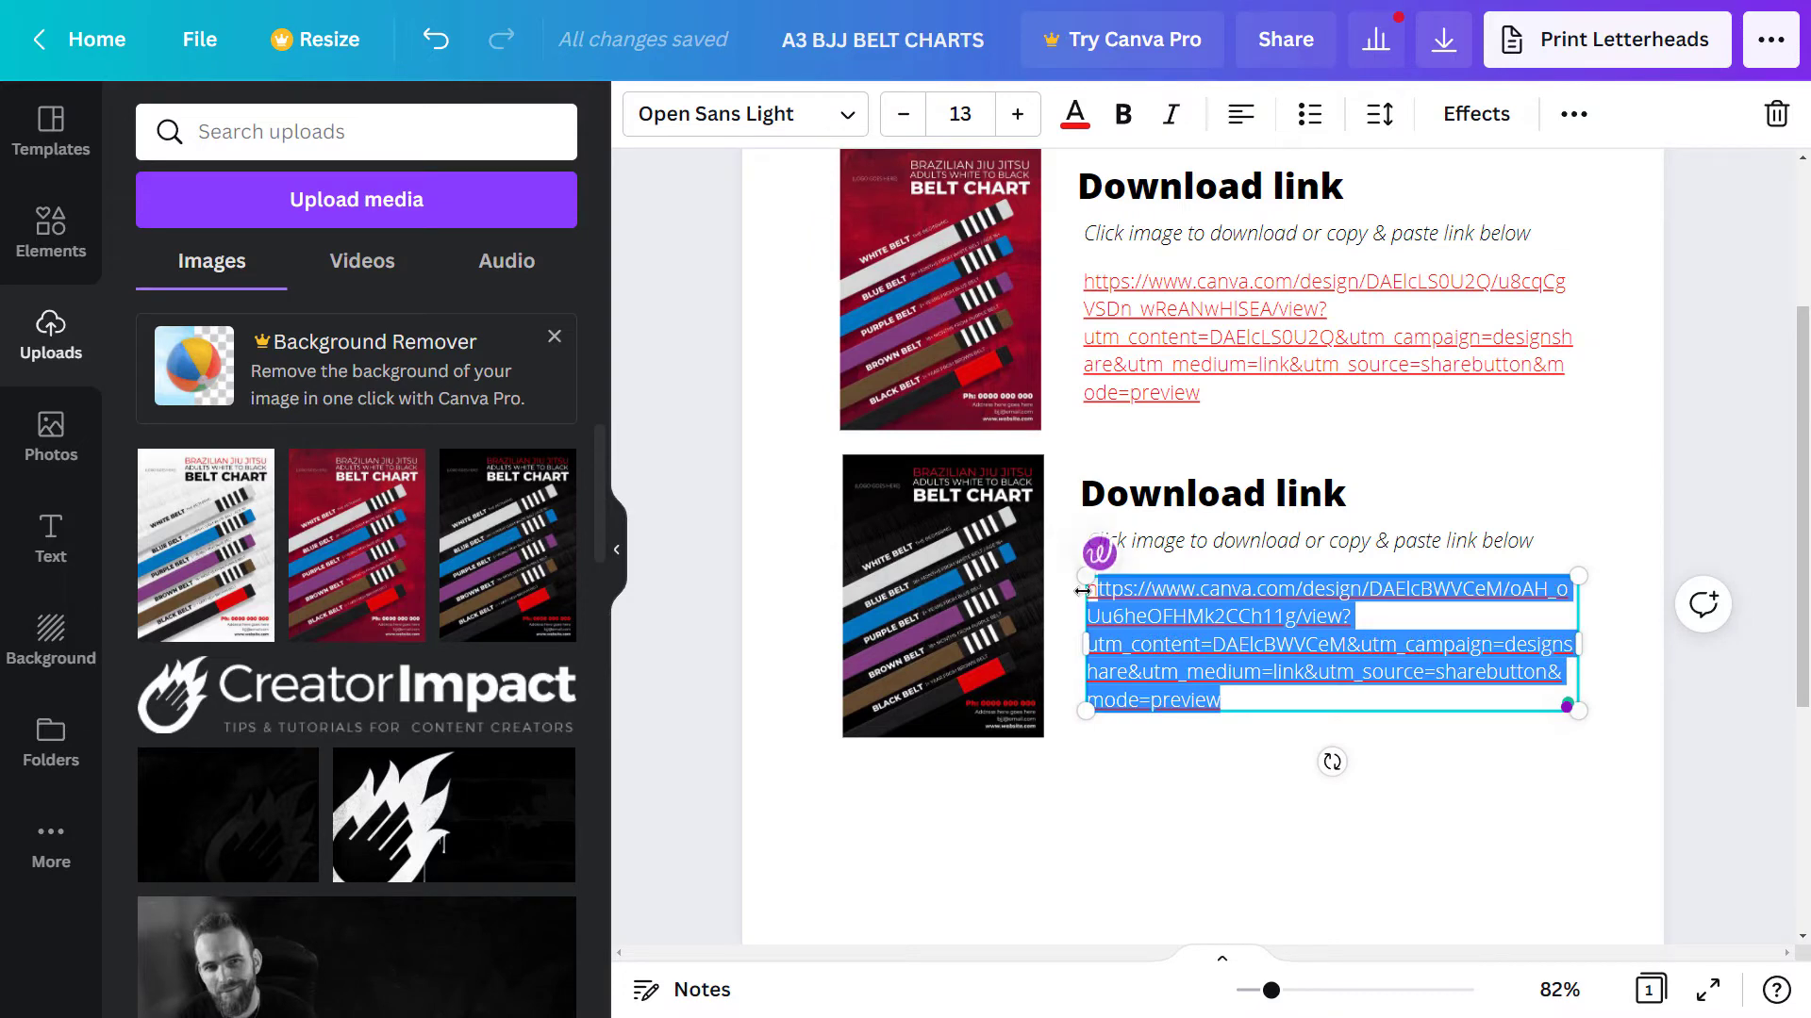
pyautogui.click(1573, 113)
pyautogui.click(1446, 184)
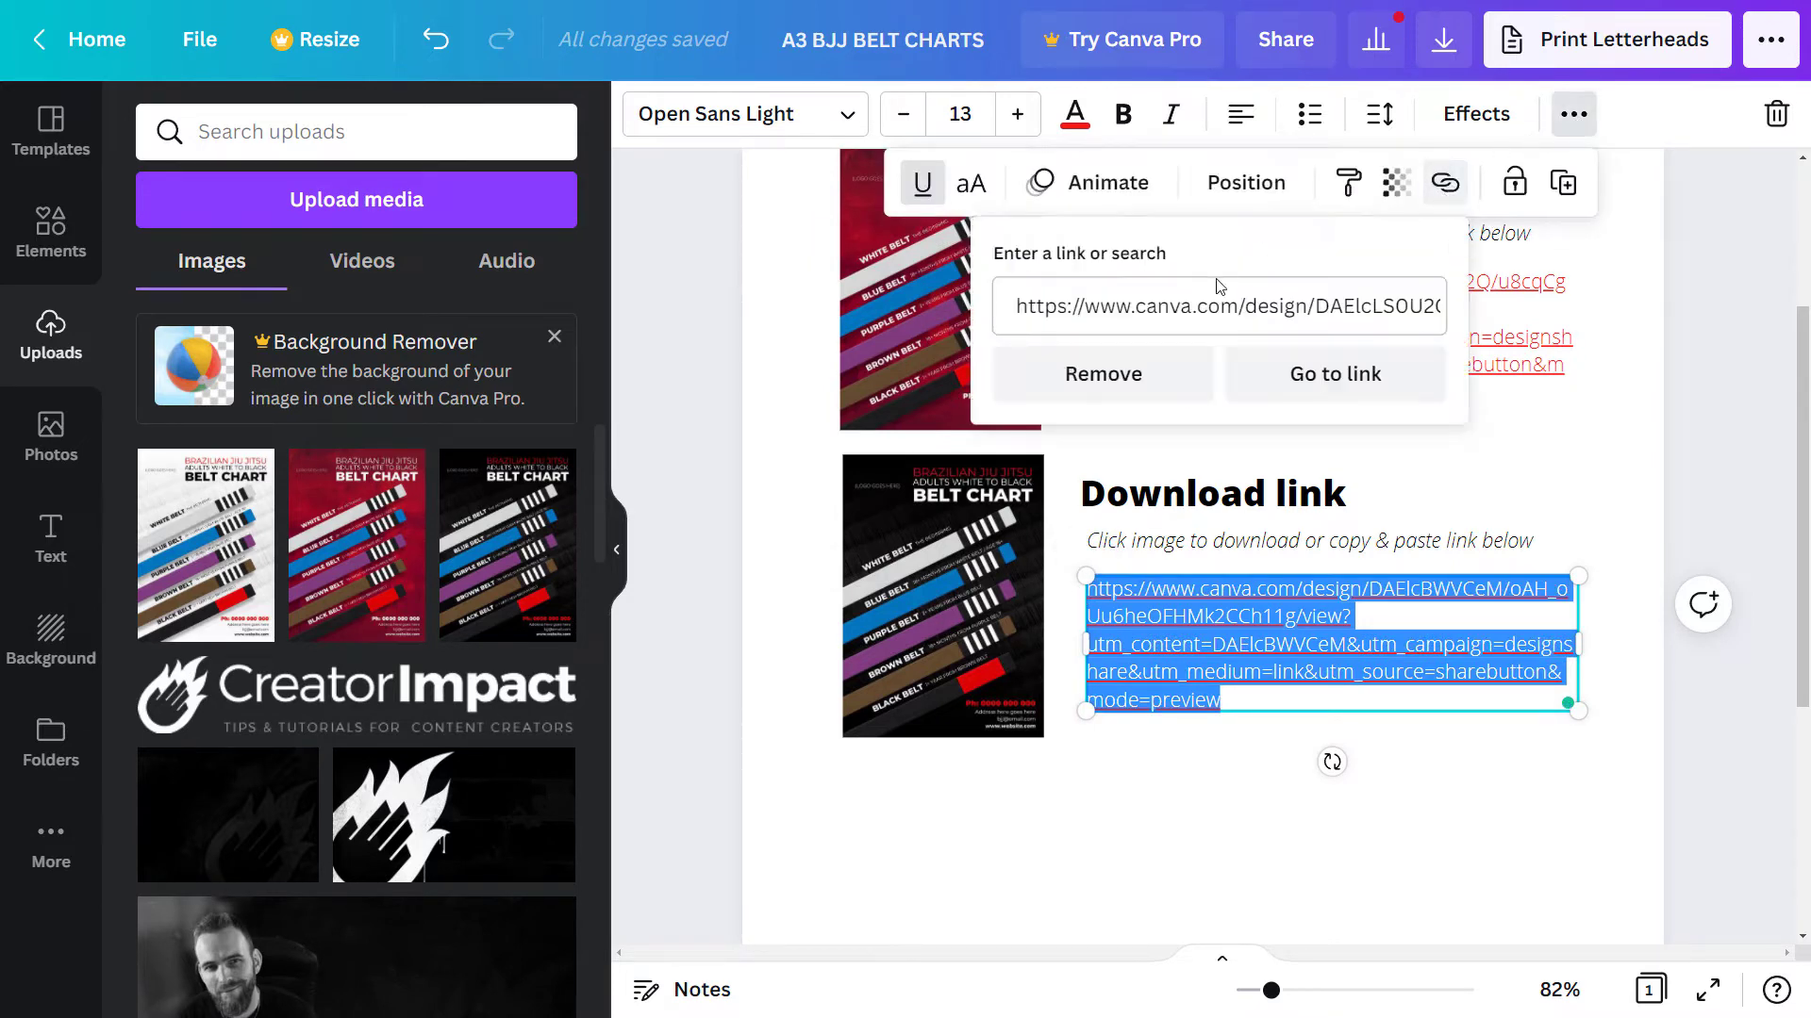
pyautogui.click(1146, 304)
pyautogui.tripleClick(1146, 304)
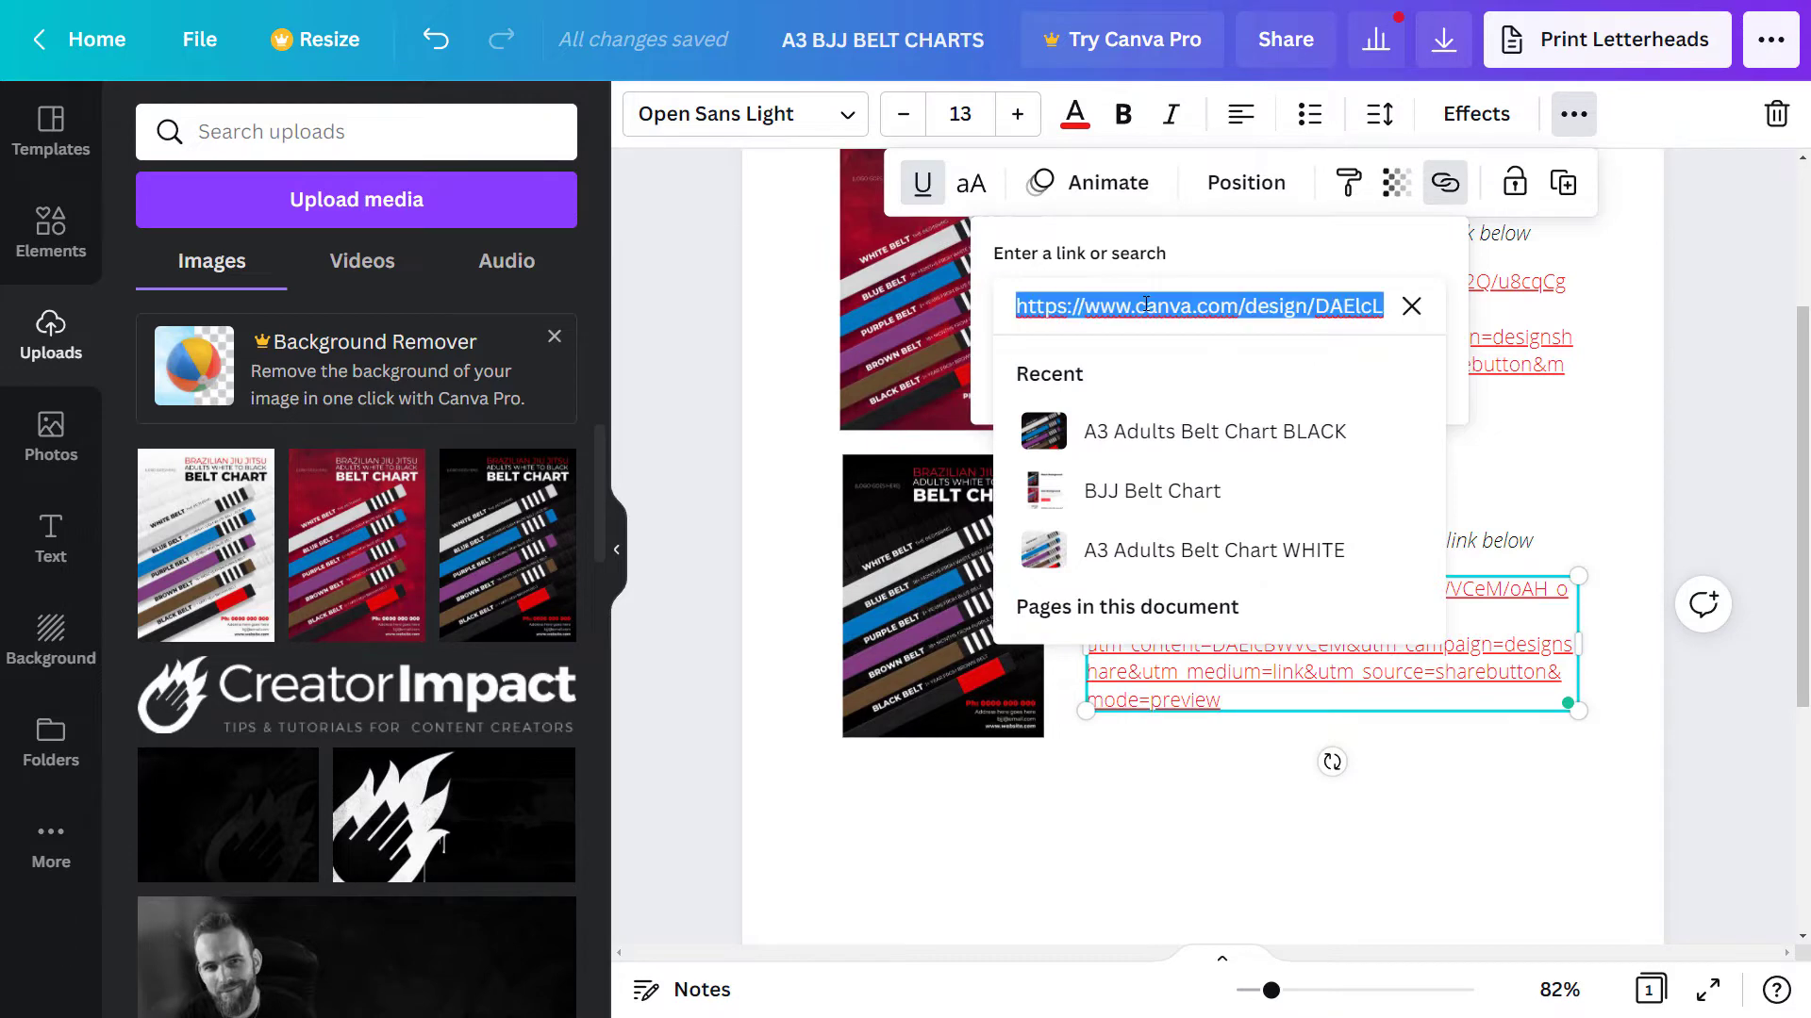
pyautogui.press('BackSpace')
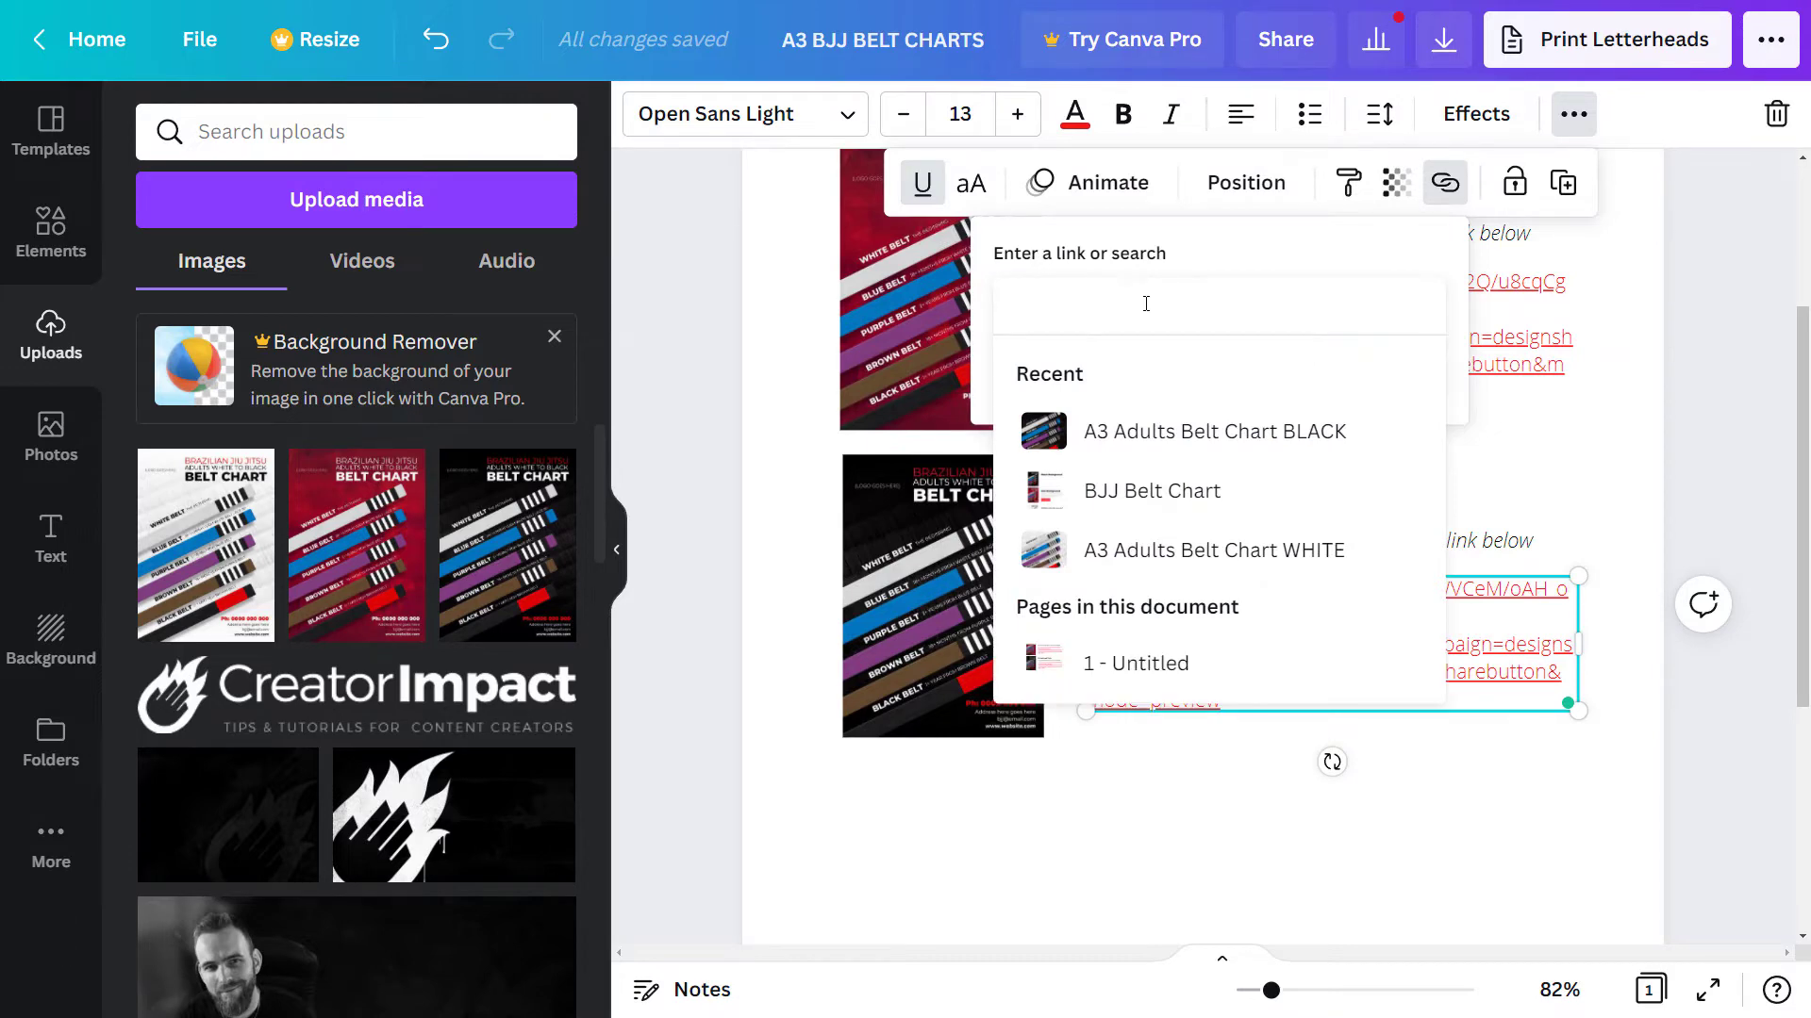
pyautogui.hotkey('ctrl', 'v')
pyautogui.press('Return')
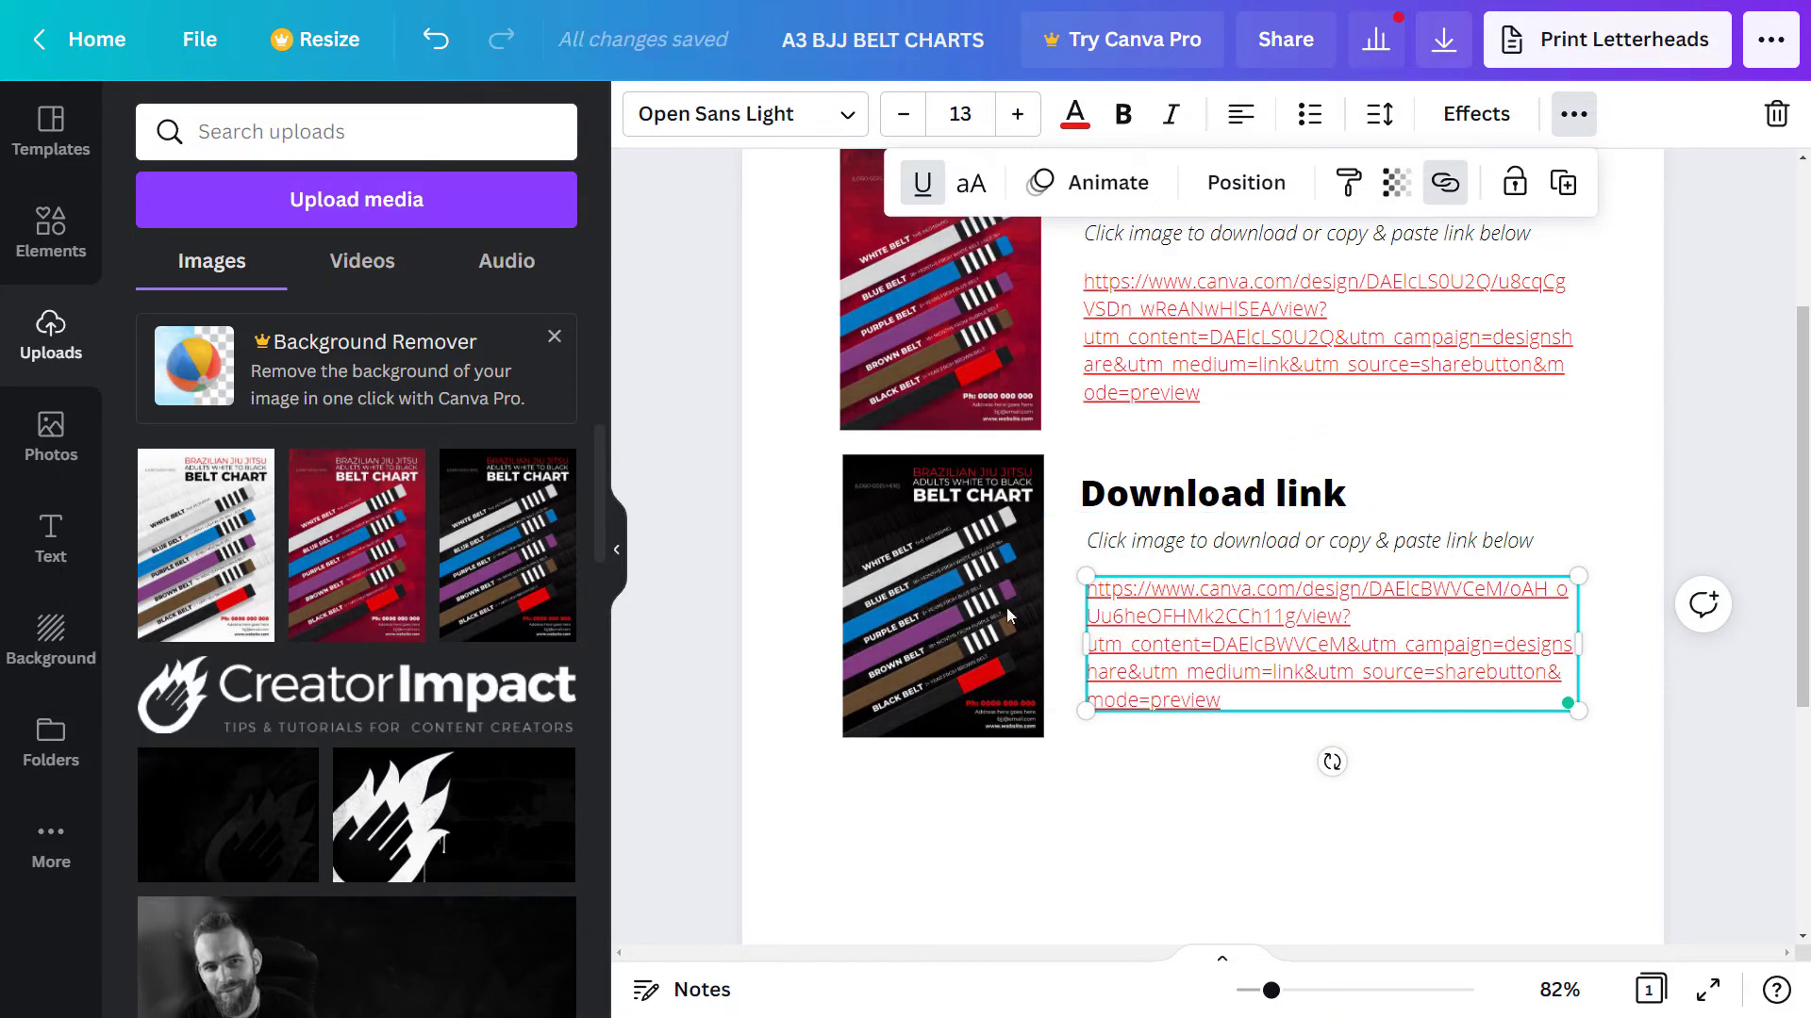
# - Point the black belt chart image's link to the Black share URL too
pyautogui.click(980, 565)
pyautogui.click(1612, 114)
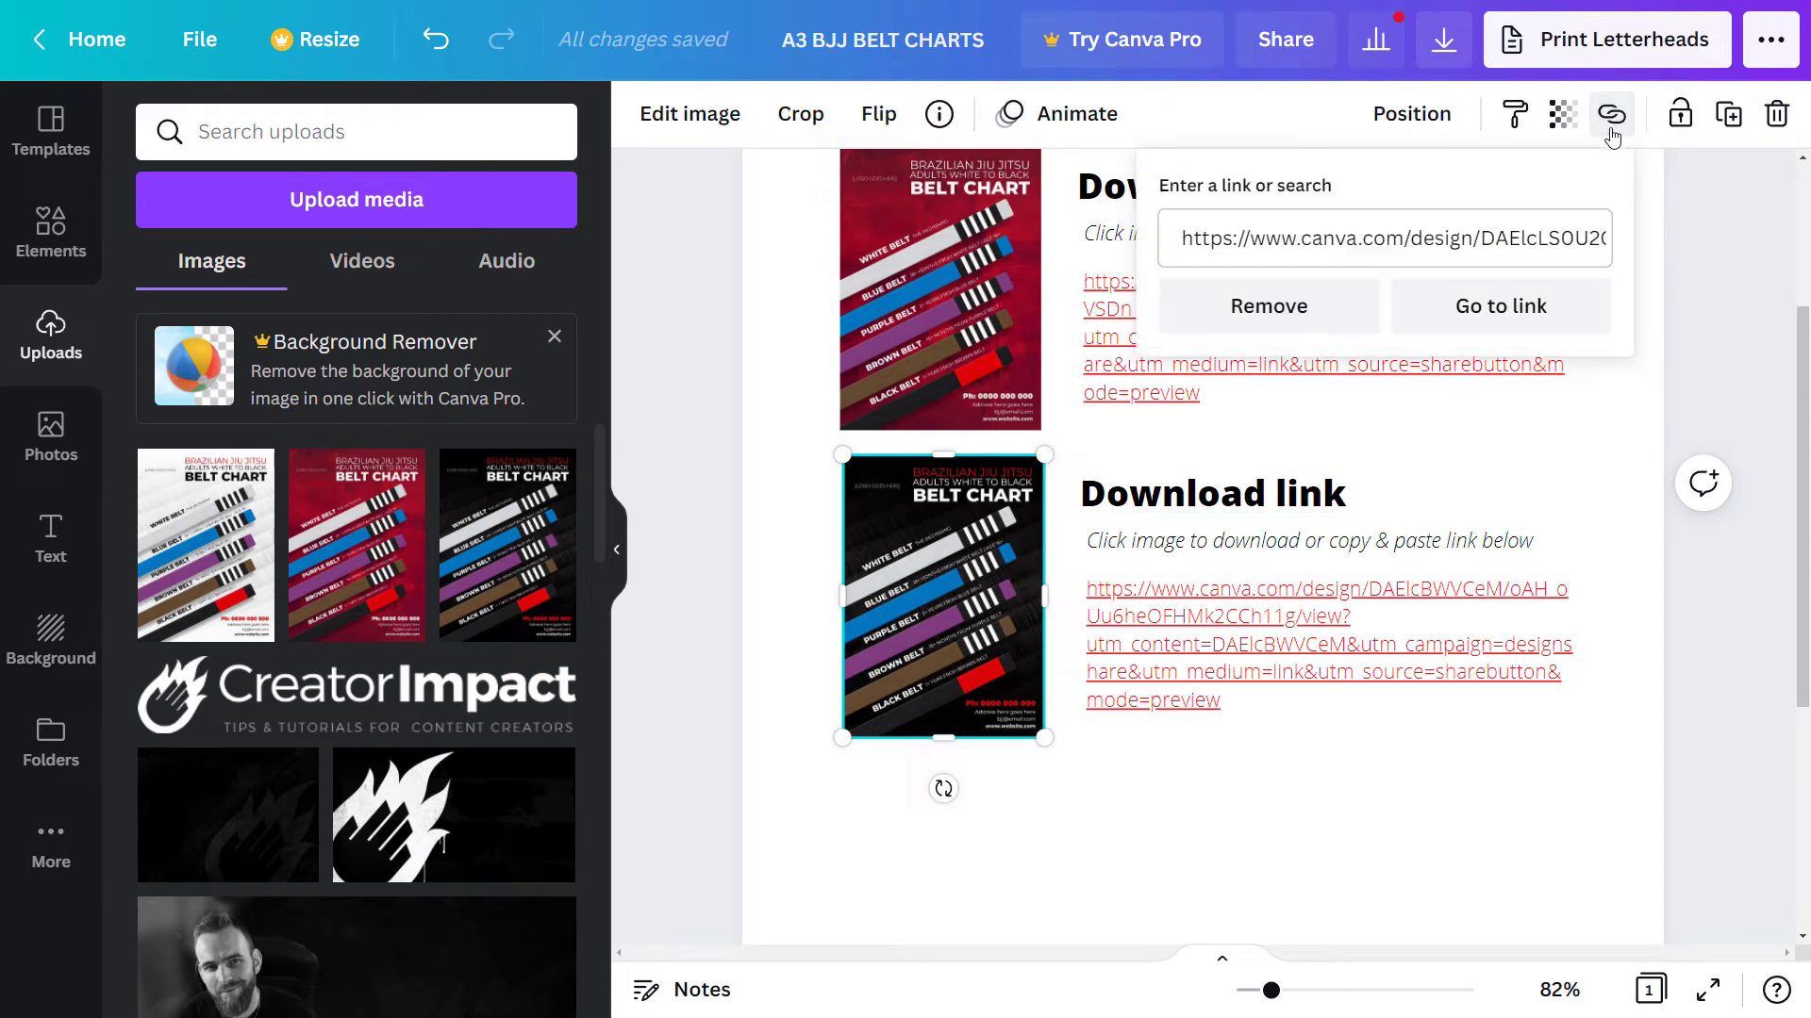
pyautogui.click(1274, 237)
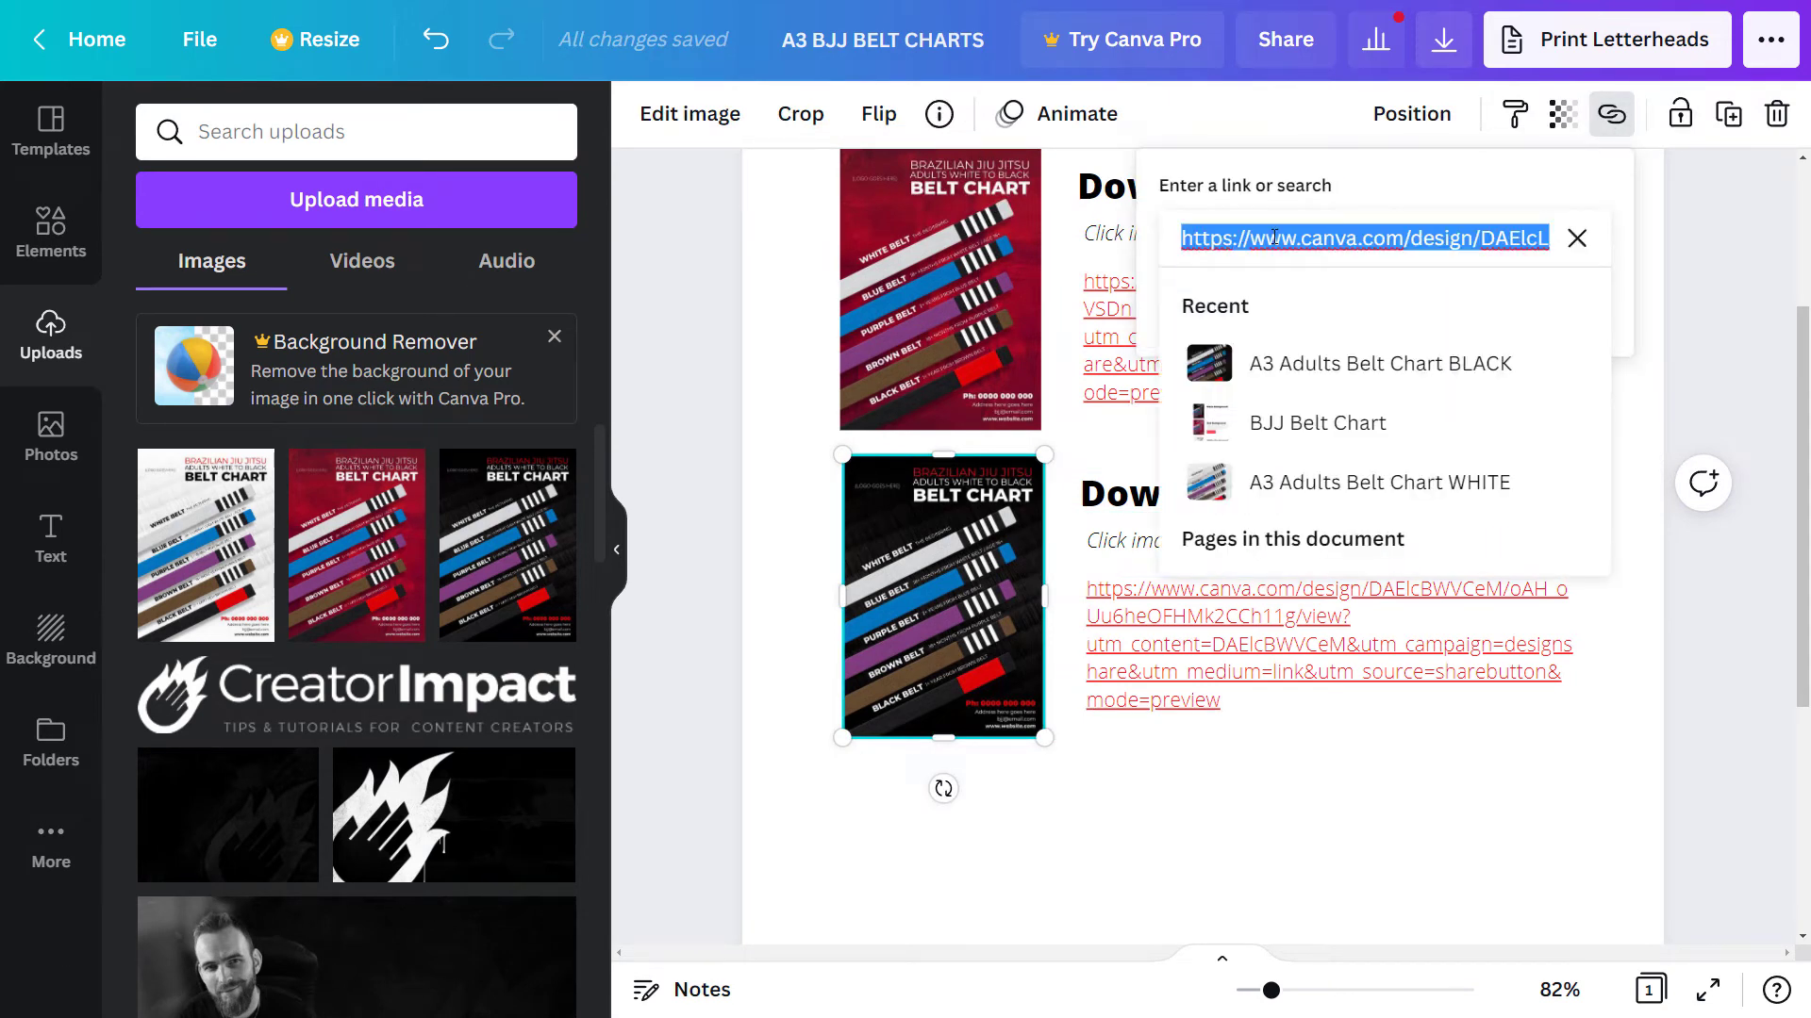
pyautogui.press('BackSpace')
pyautogui.hotkey('ctrl', 'v')
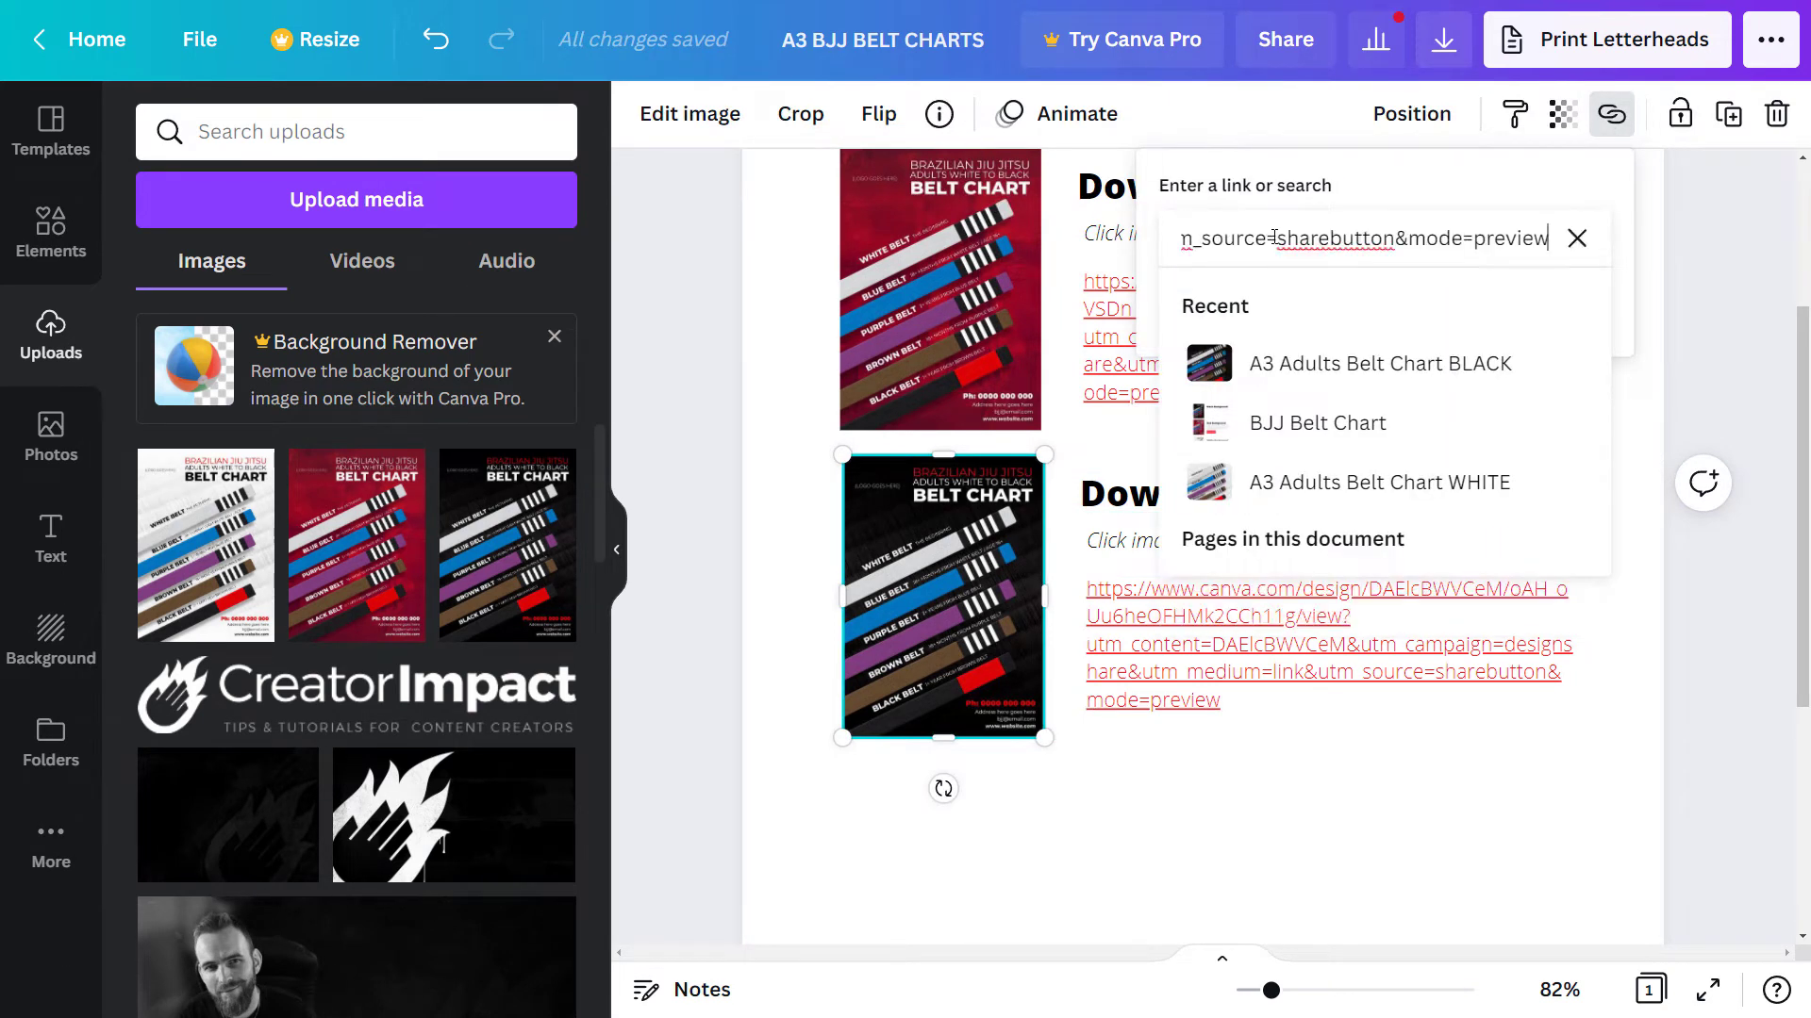
pyautogui.press('Return')
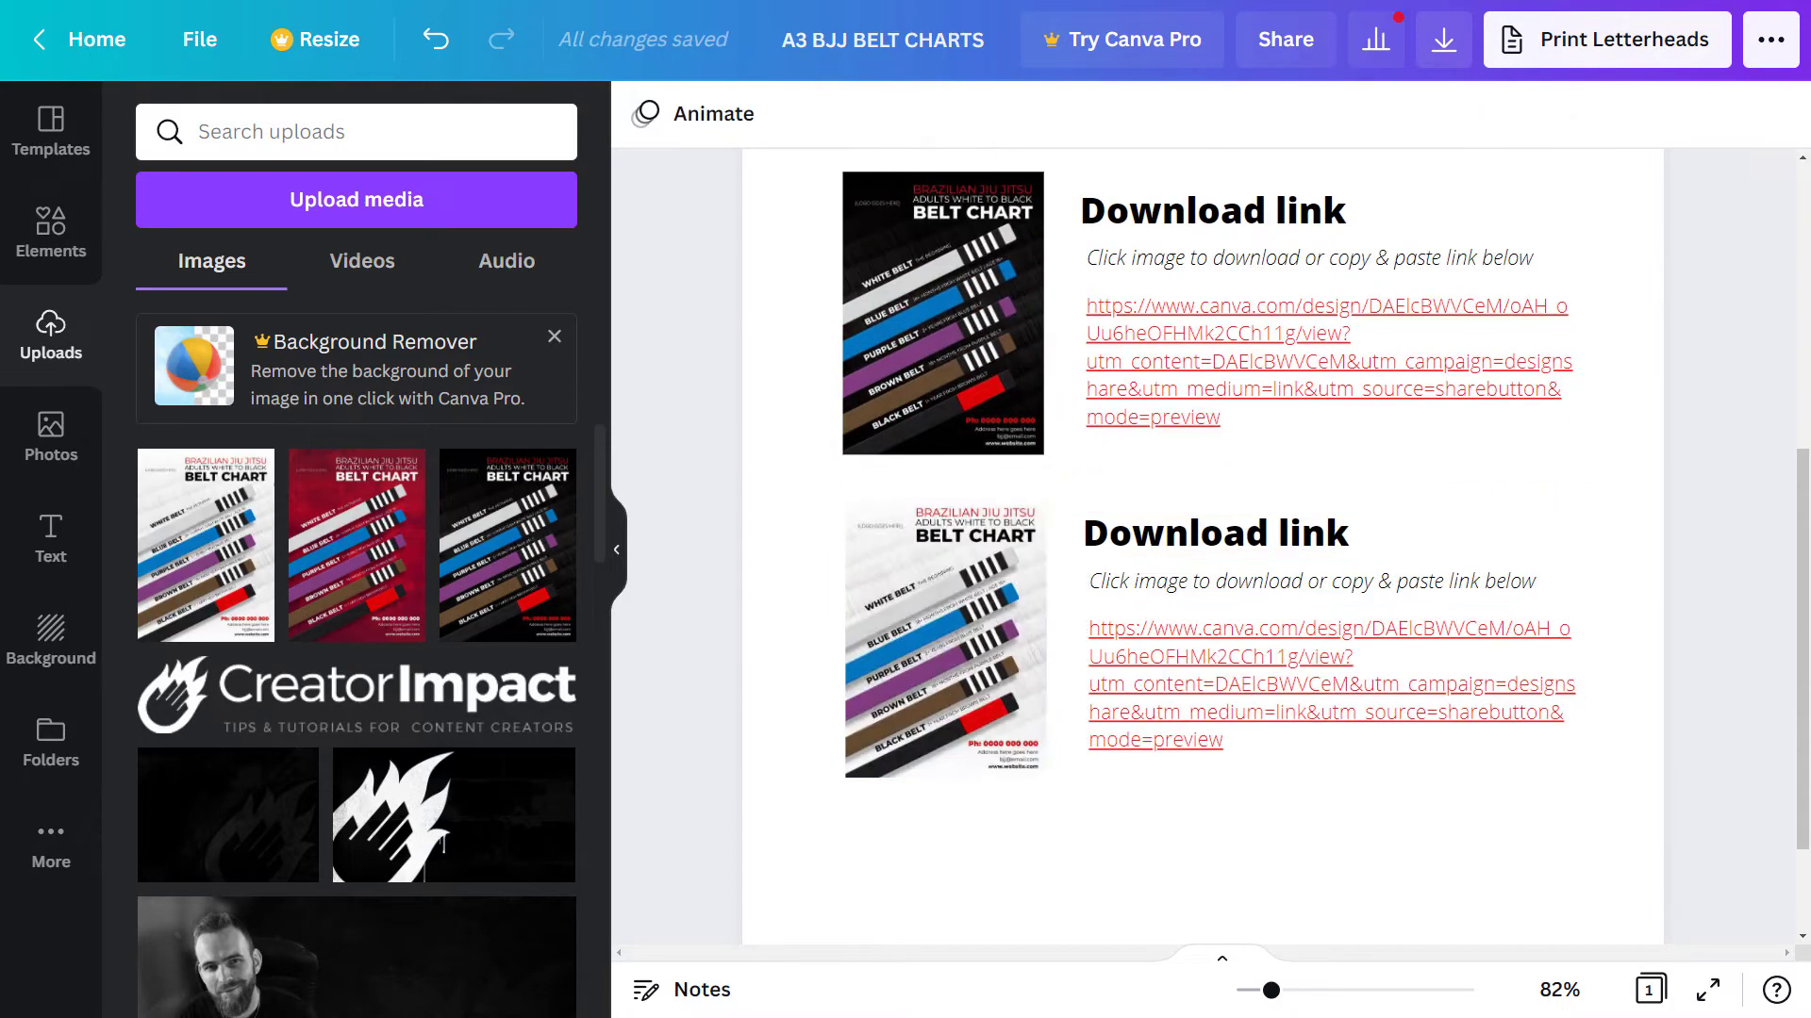
# - Bring up the link options for the white chart block's URL text
pyautogui.click(1462, 717)
pyautogui.click(1574, 114)
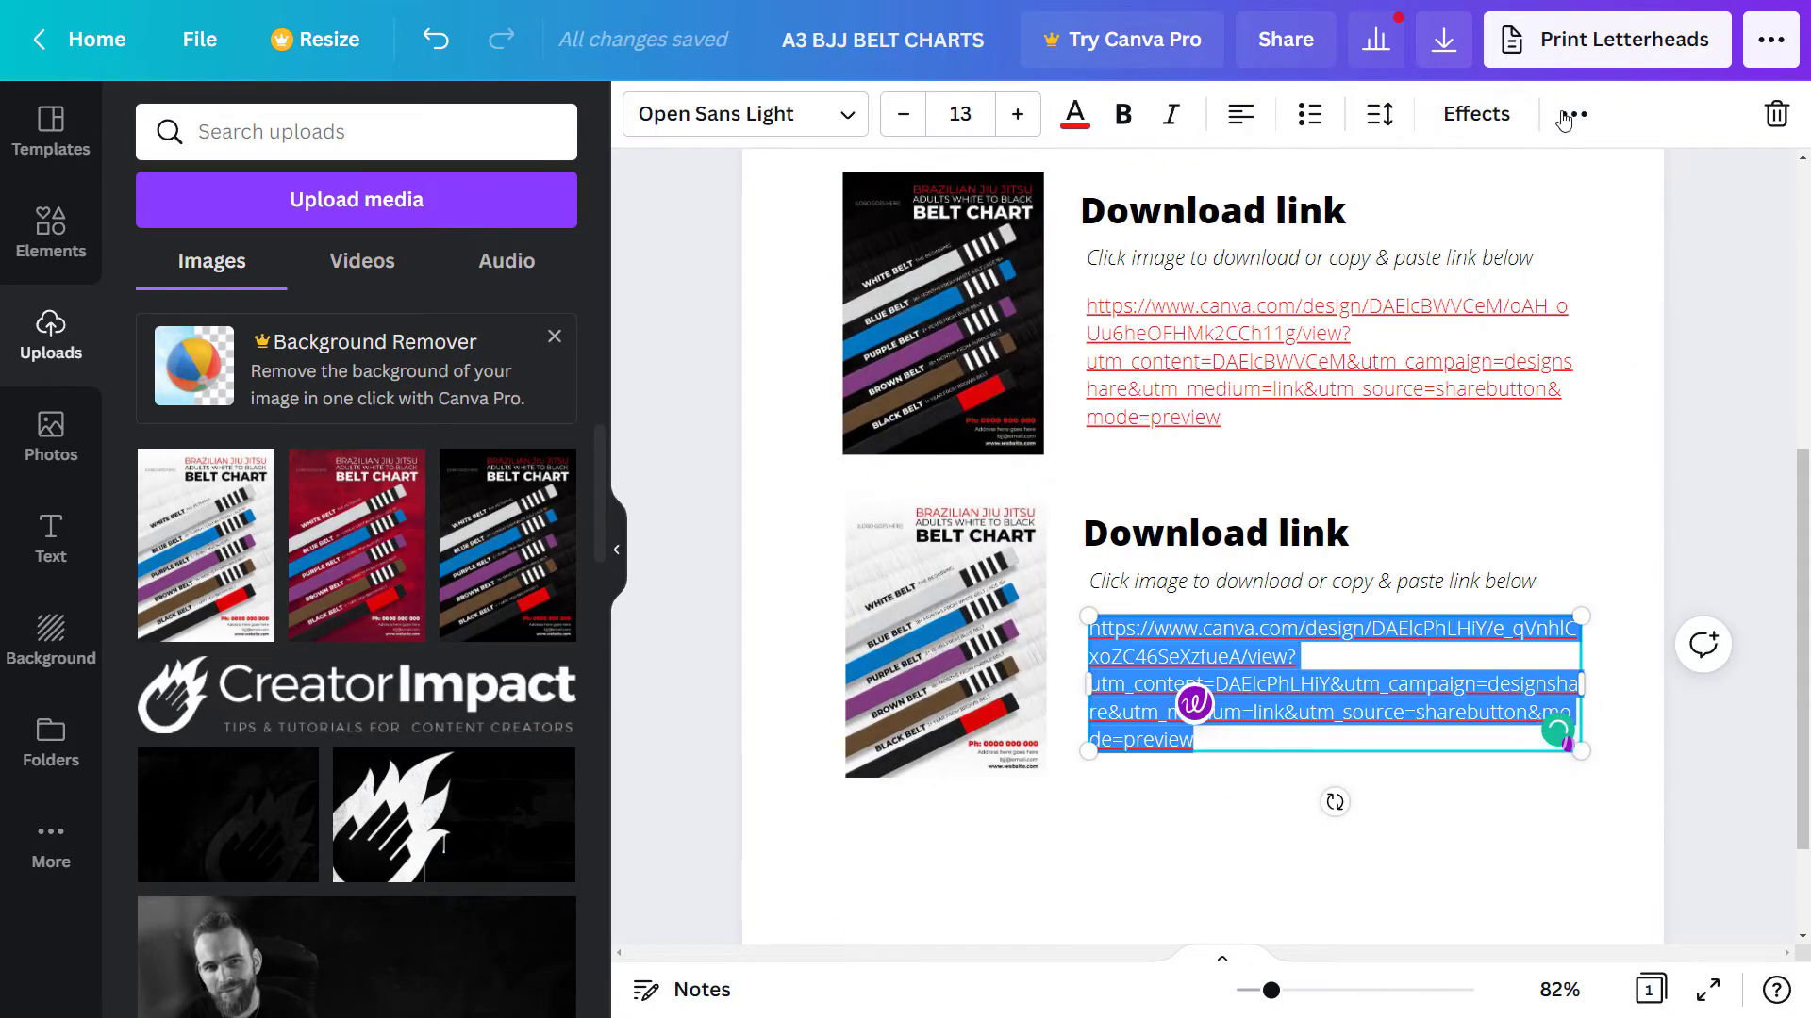
pyautogui.click(1571, 114)
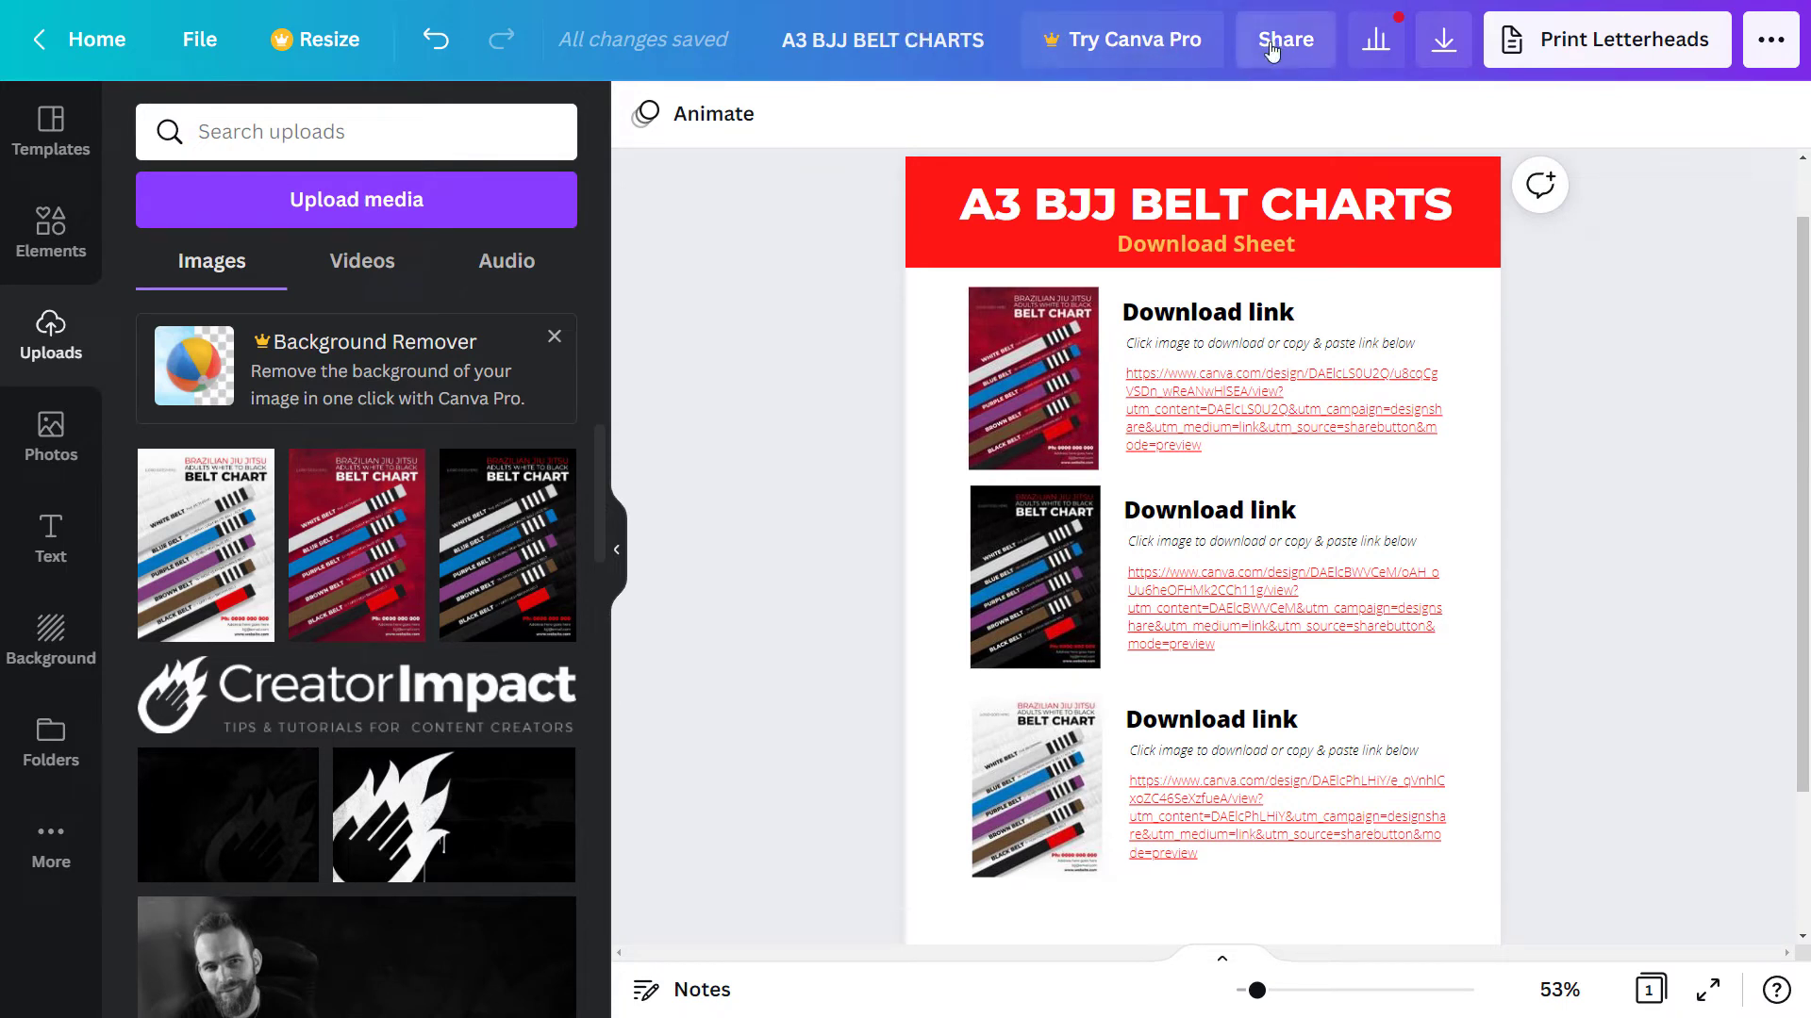
# - Download the Canva design with file type set to PDF Standard
pyautogui.click(1444, 40)
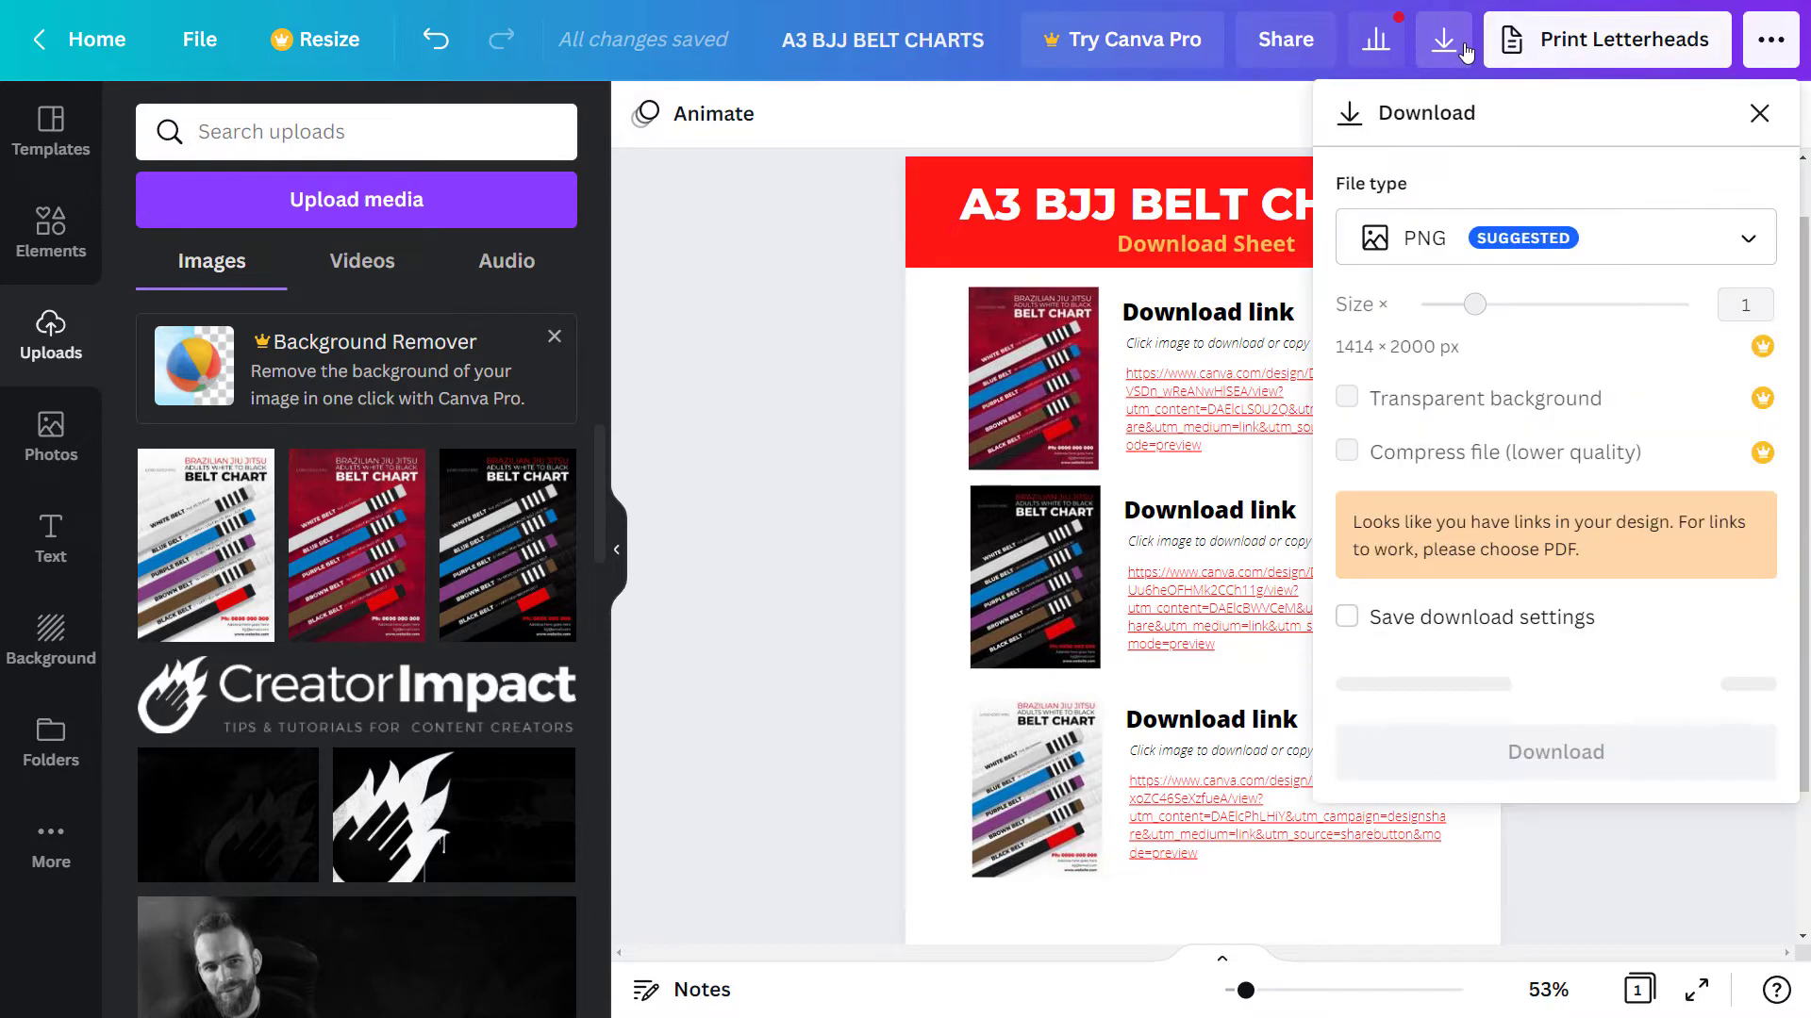
pyautogui.click(1429, 415)
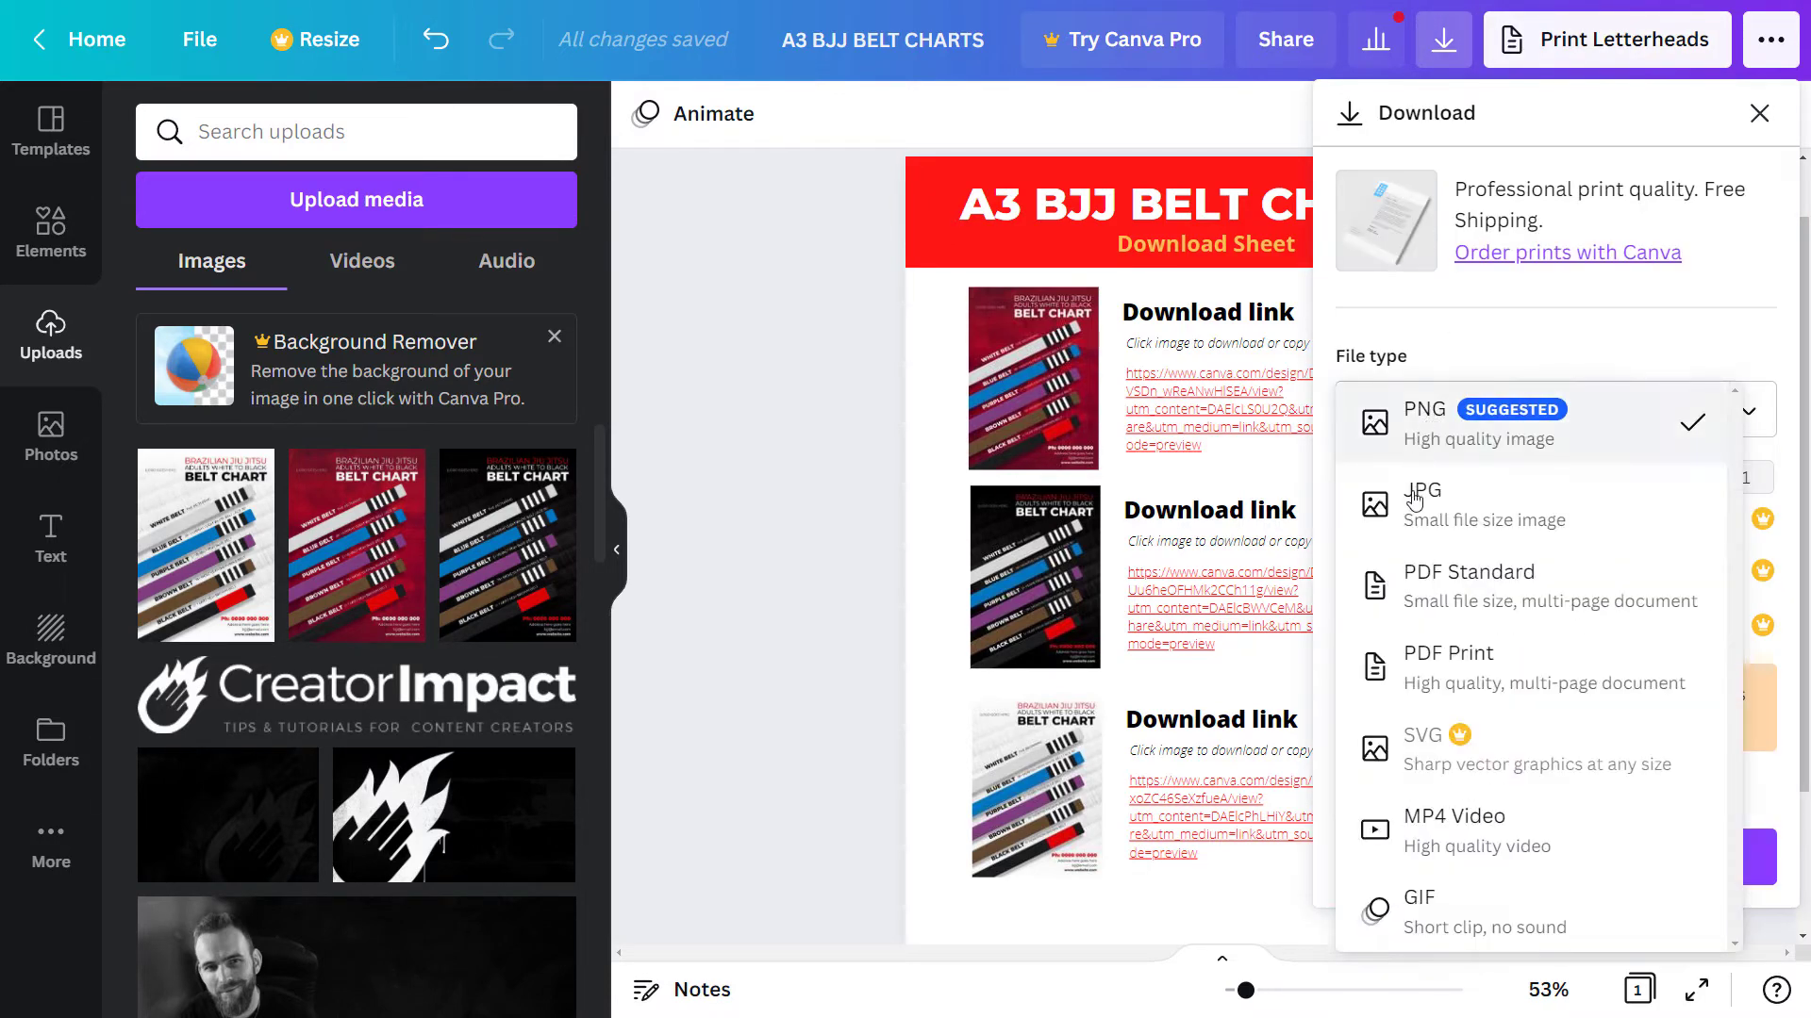
pyautogui.click(1435, 615)
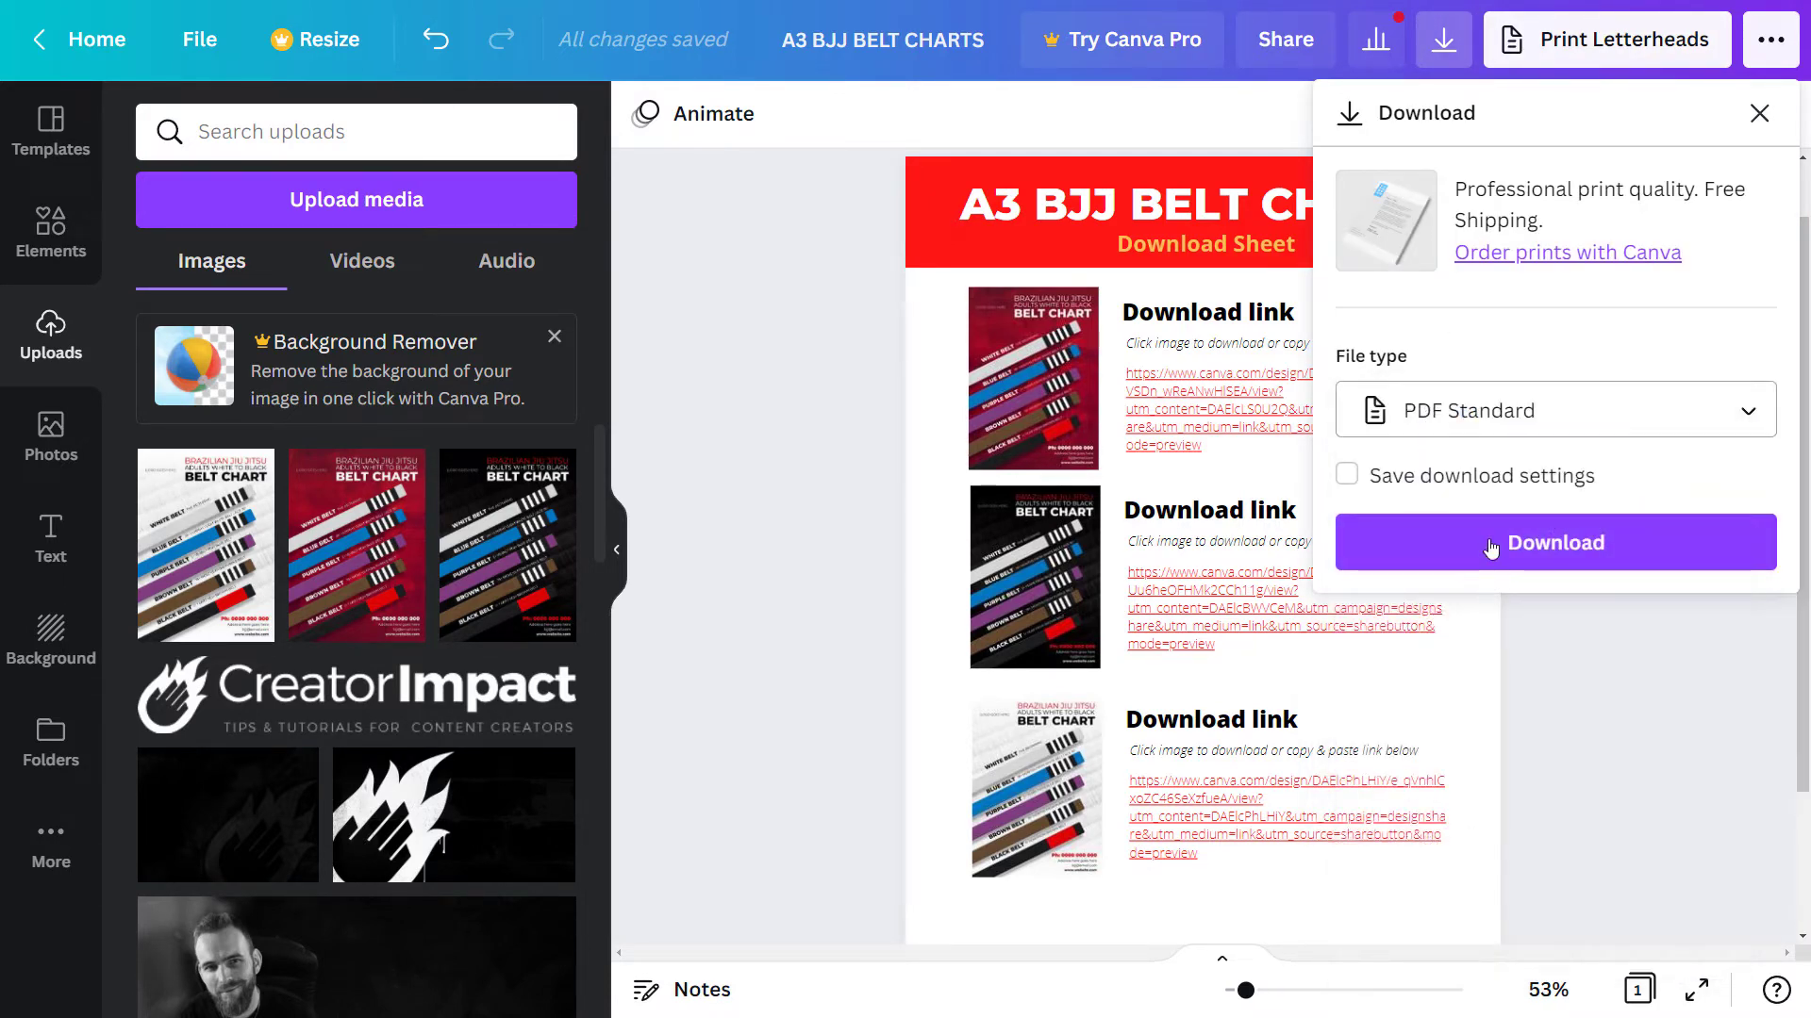
pyautogui.click(1556, 545)
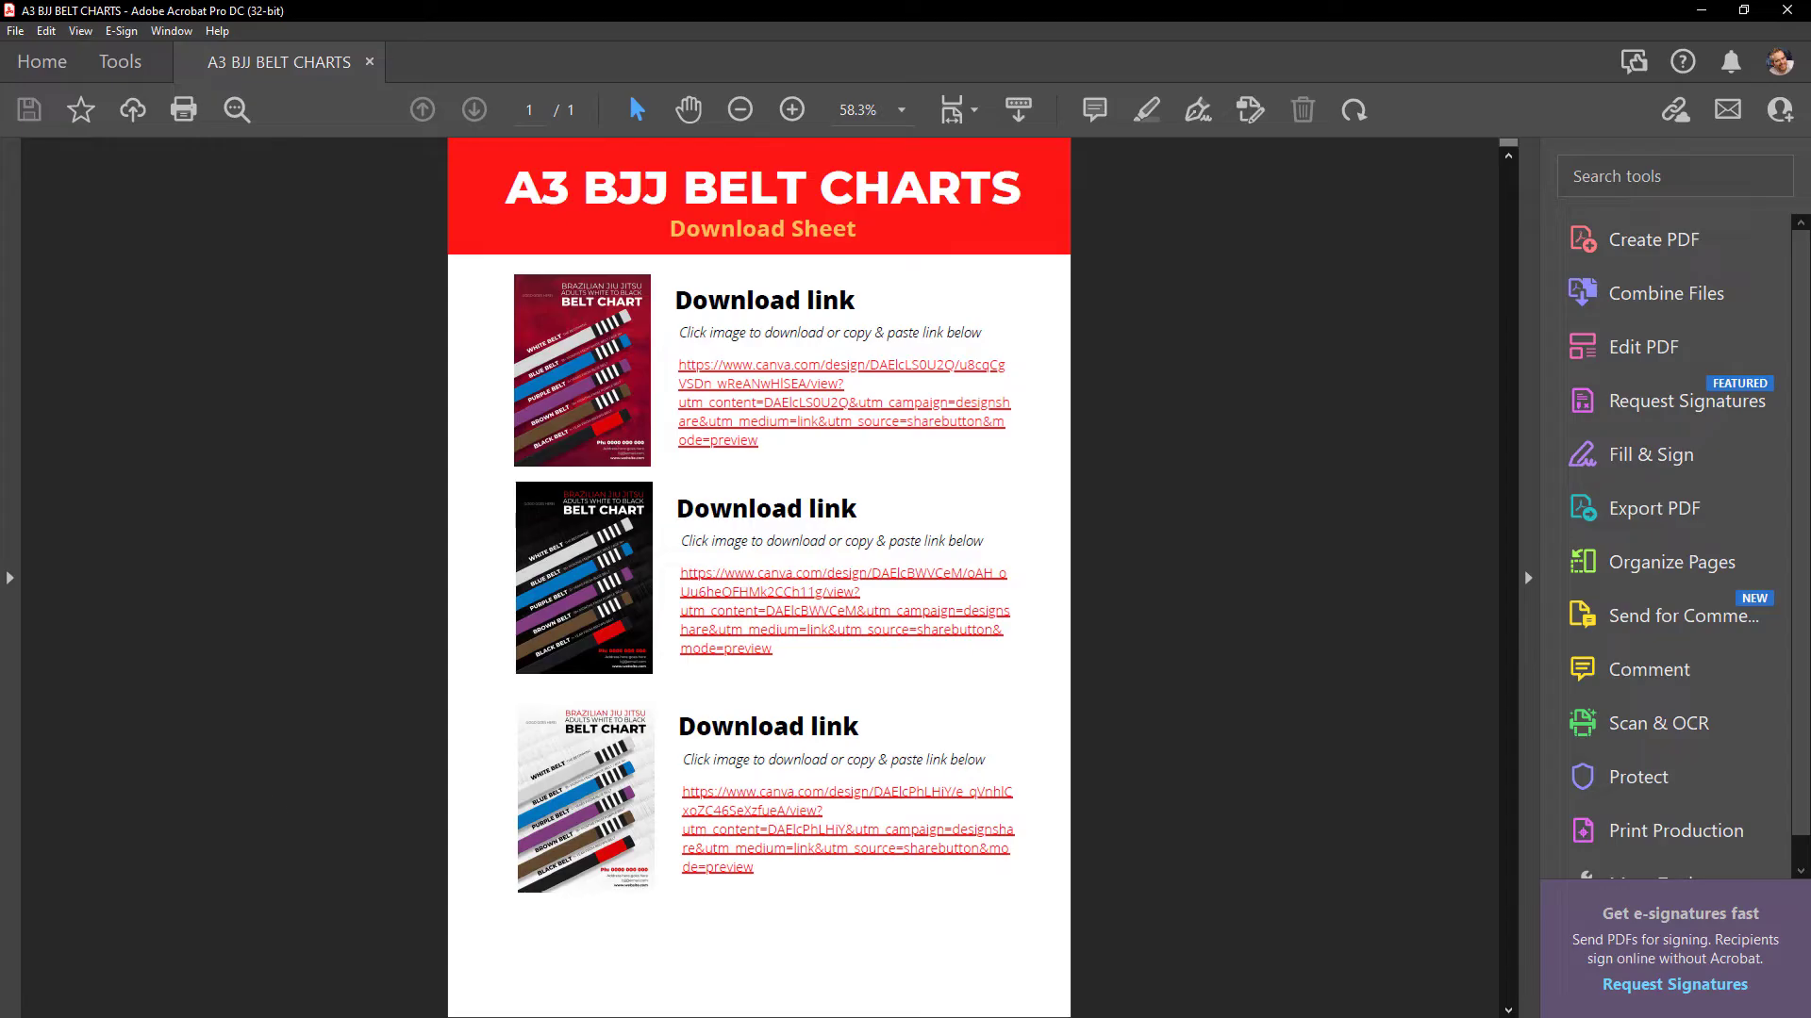
# - Follow the white belt chart link in the PDF to its Canva template
pyautogui.click(630, 555)
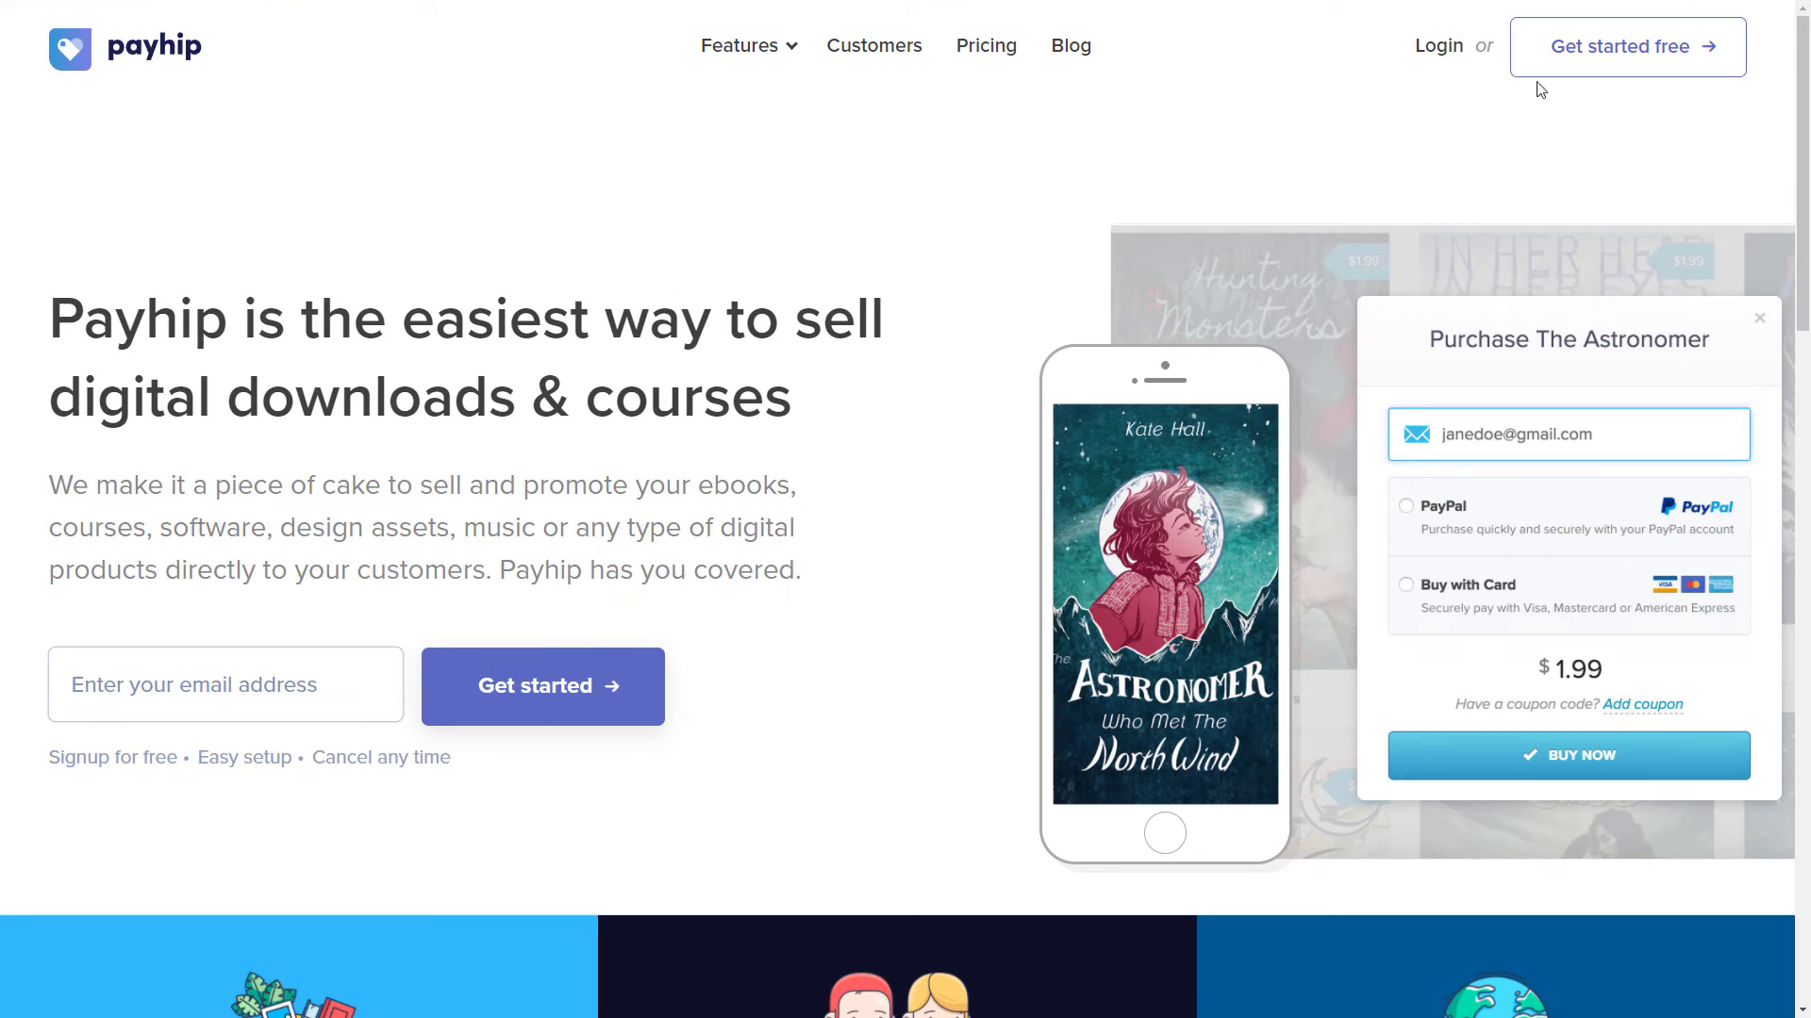
# - Start a free Payhip signup with Get started free
pyautogui.click(1636, 60)
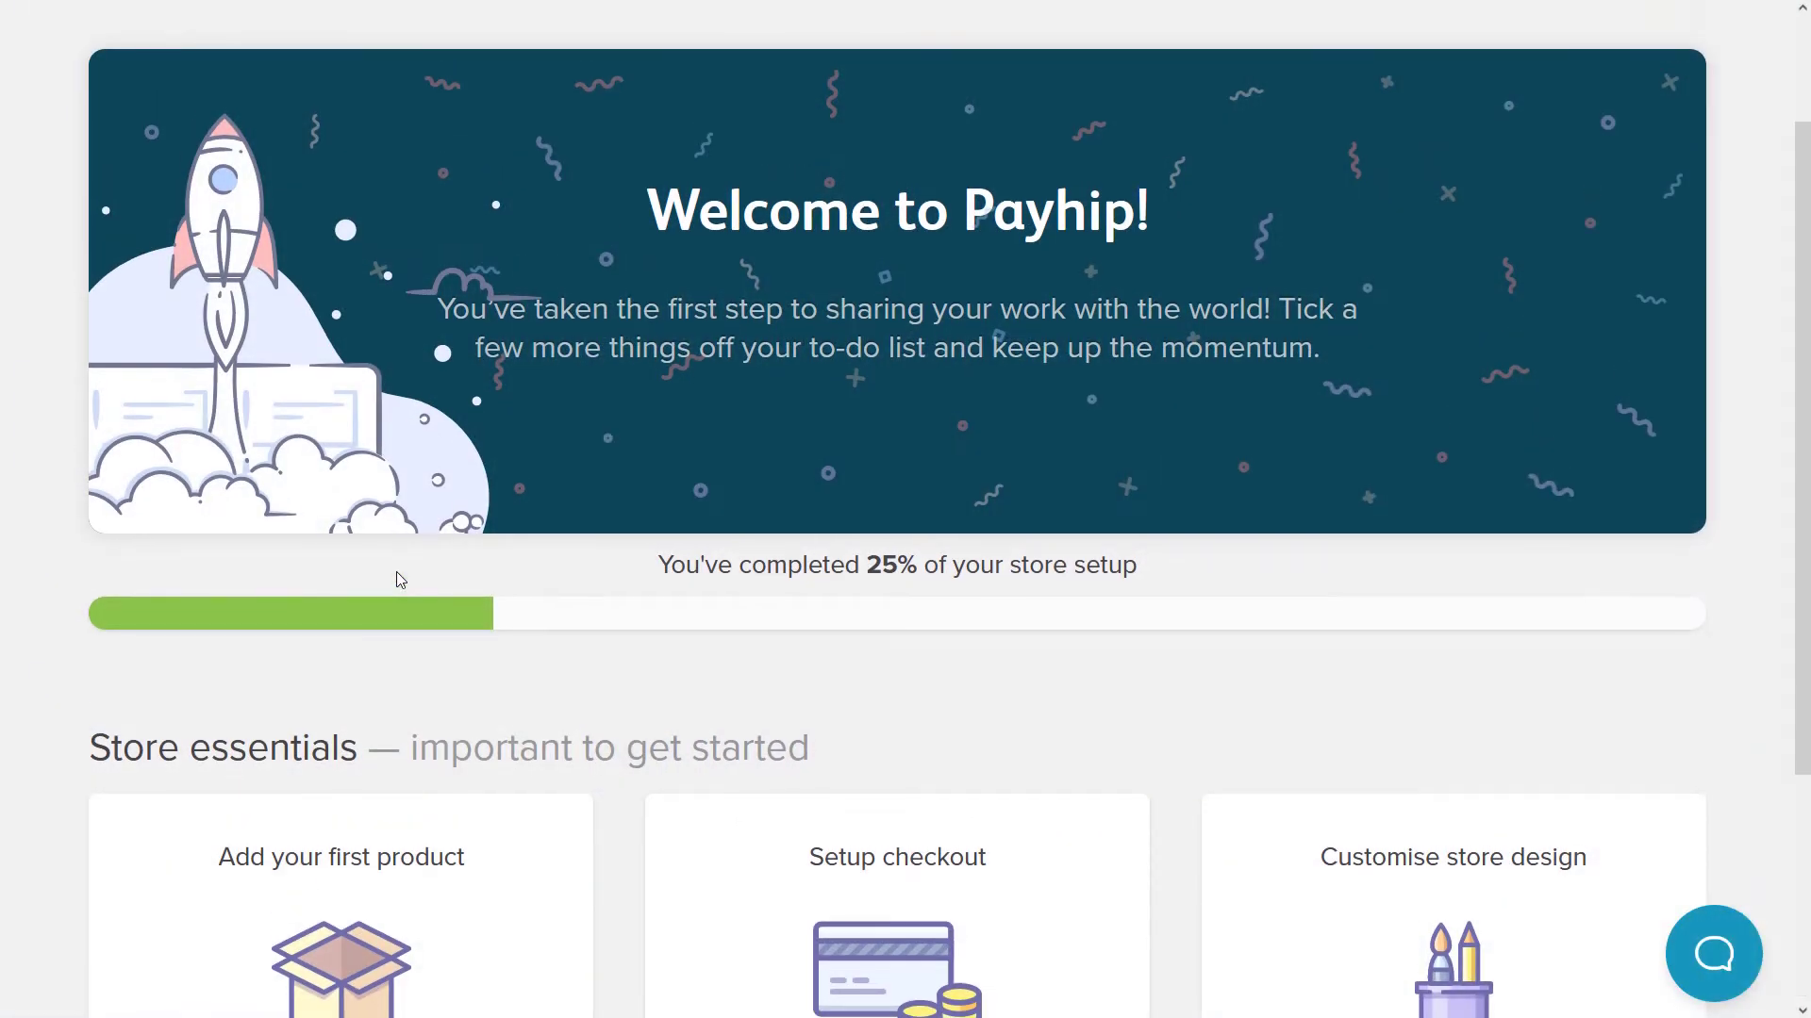
# - Open the Setup checkout card under Store essentials
pyautogui.scroll(2, 396, 571)
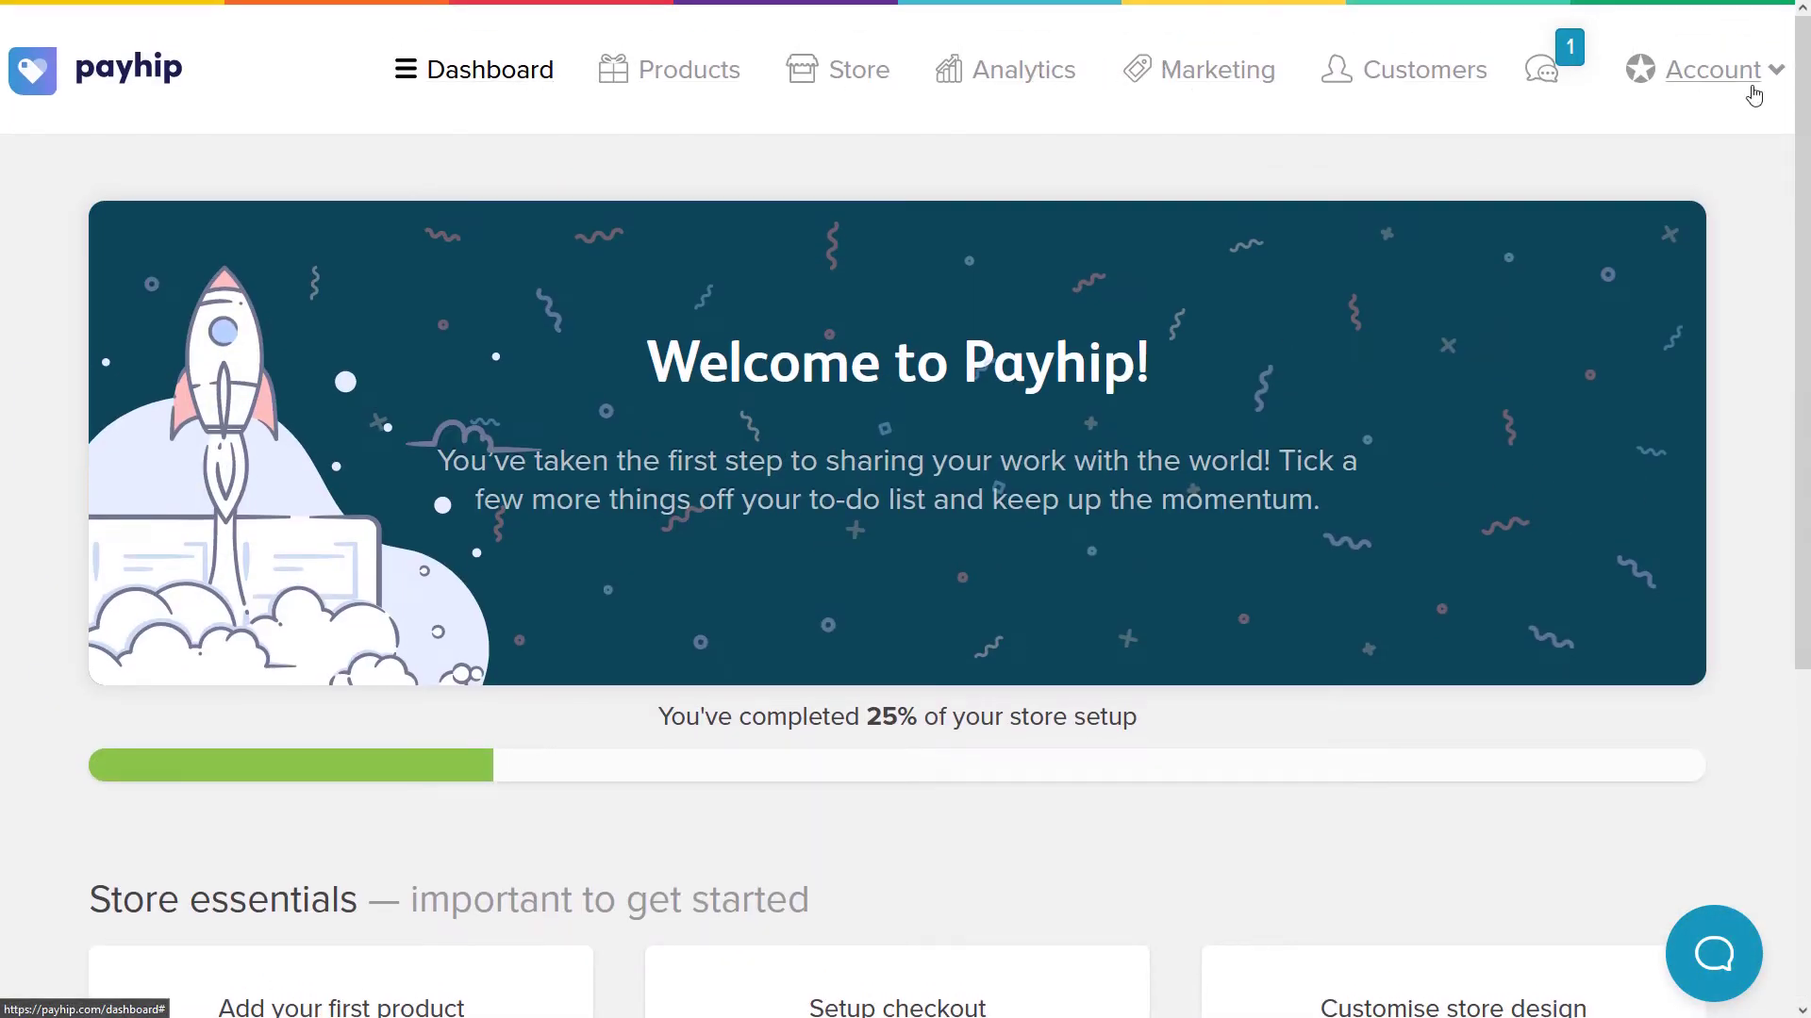
pyautogui.scroll(-5, 590, 251)
pyautogui.scroll(5, 590, 251)
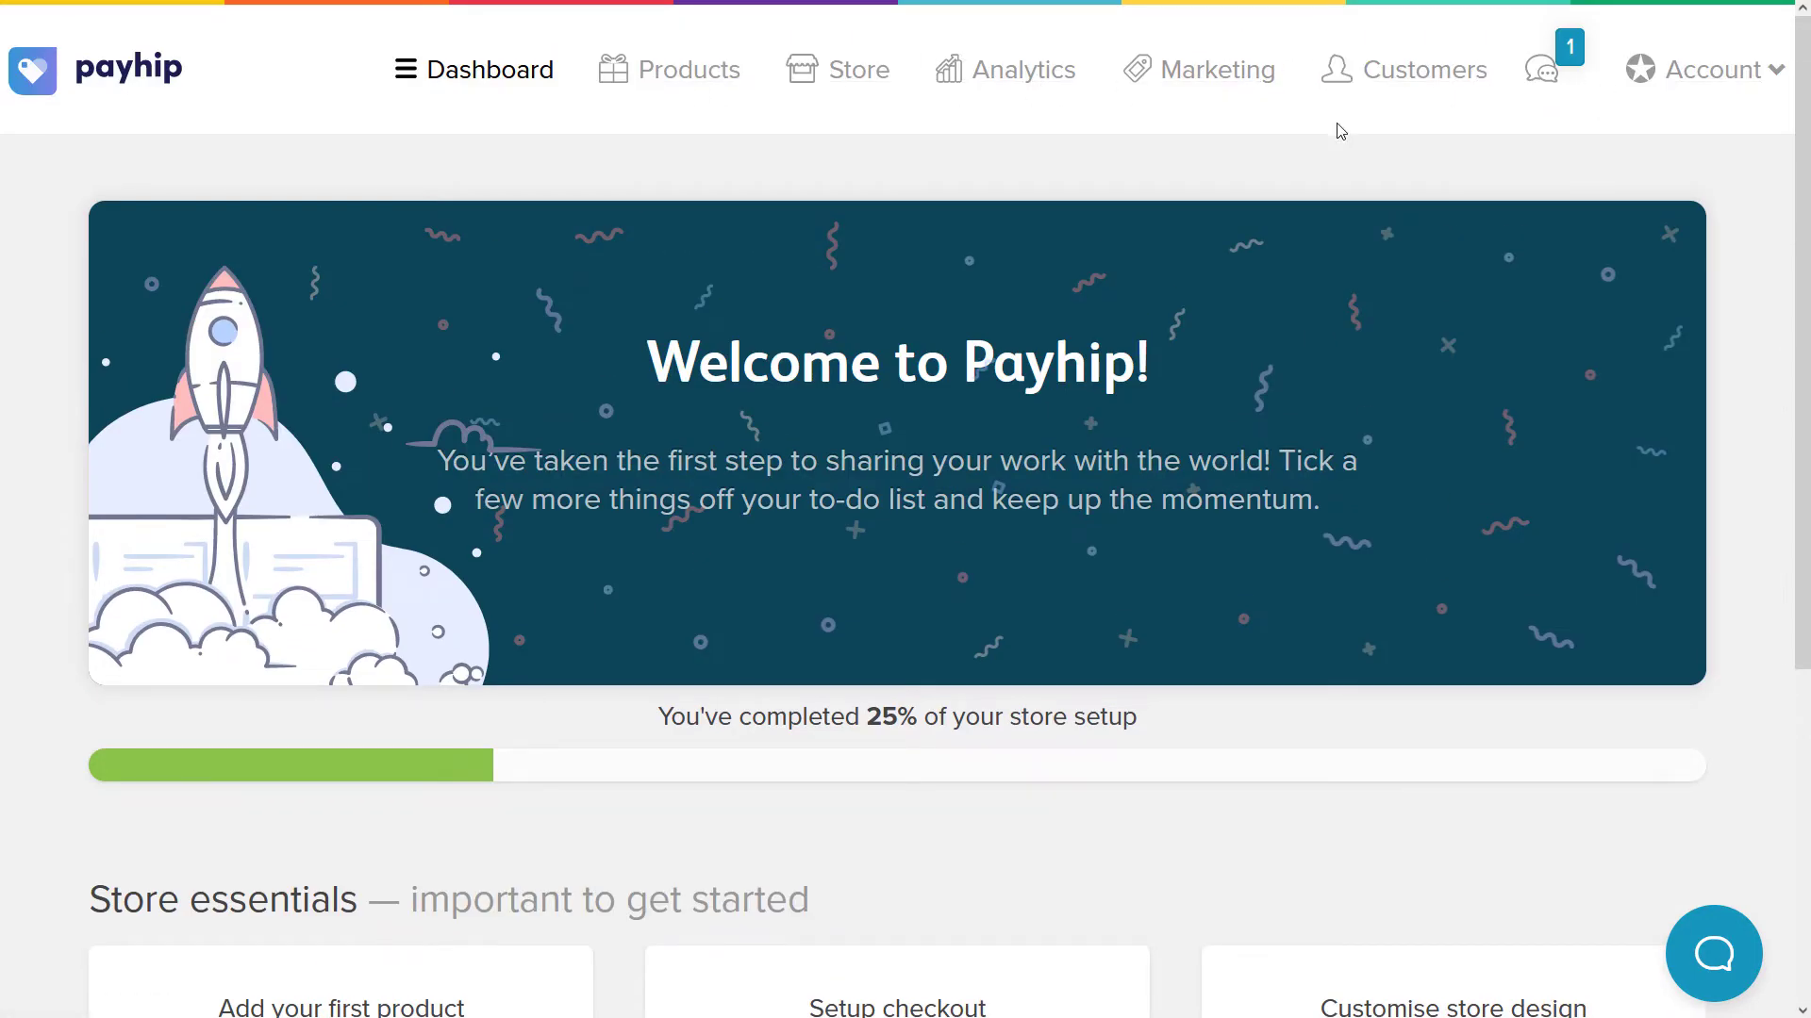
pyautogui.scroll(-5, 1338, 130)
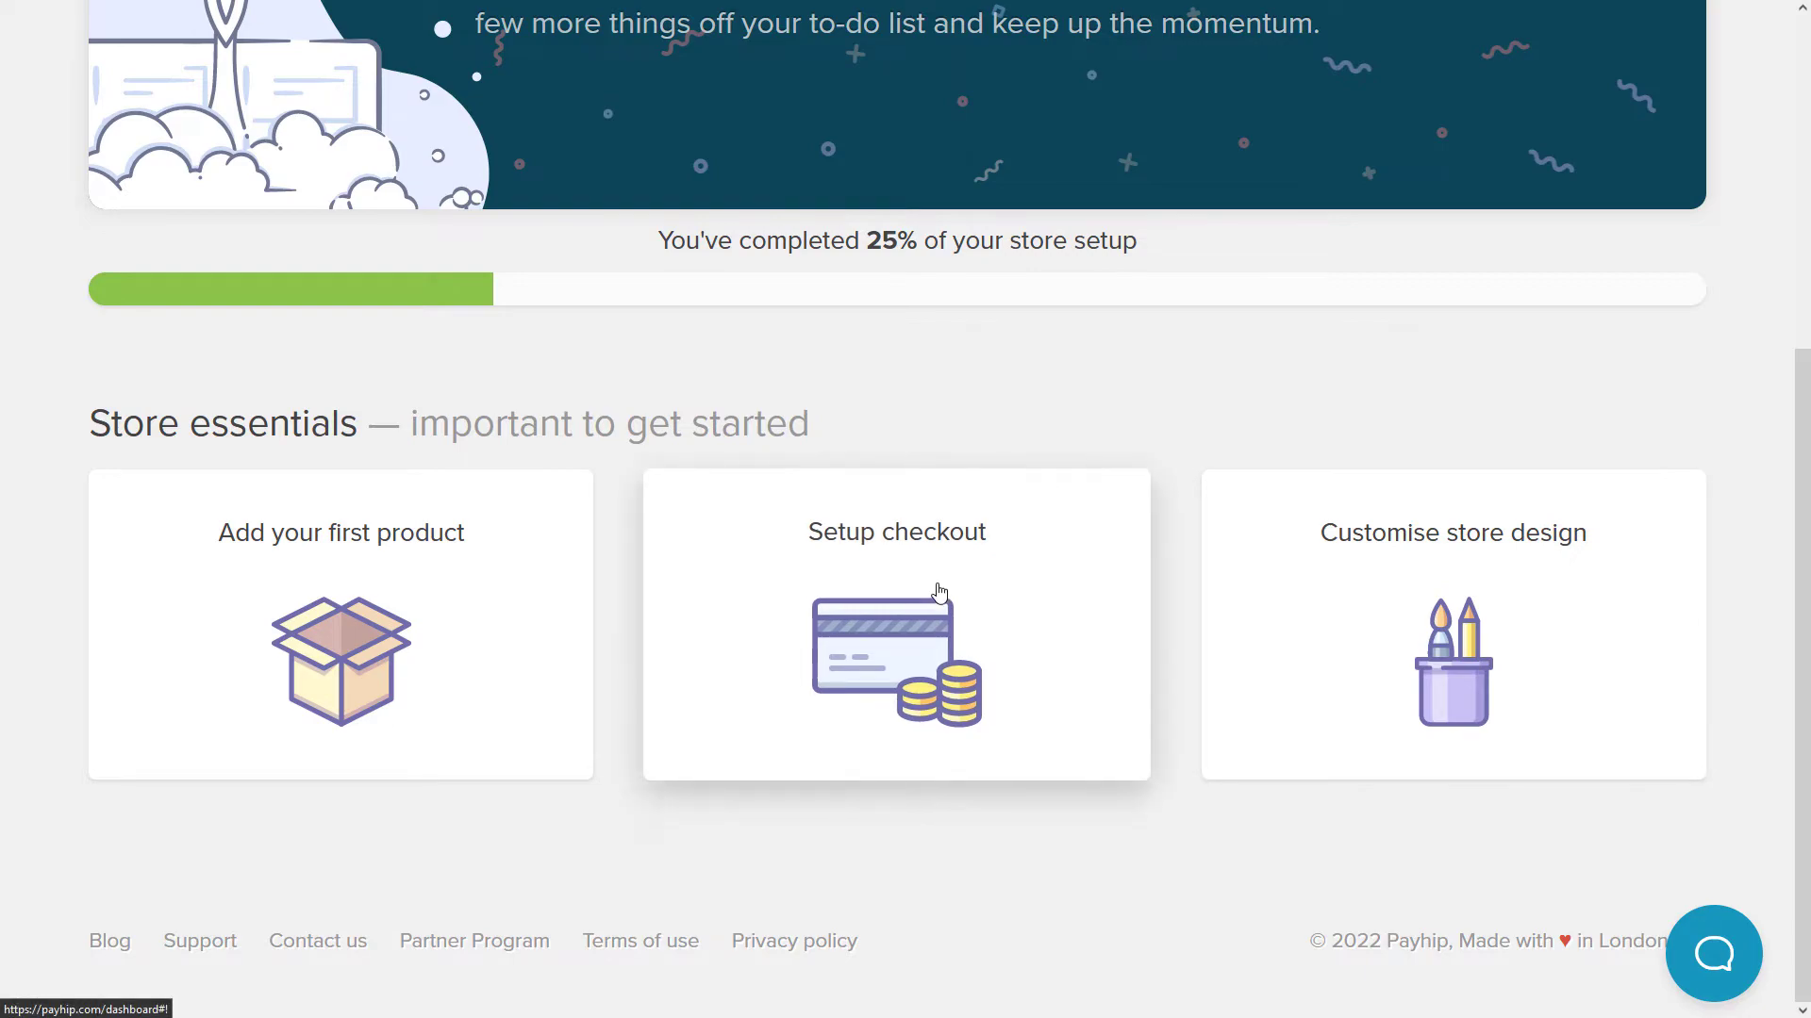
pyautogui.click(1001, 578)
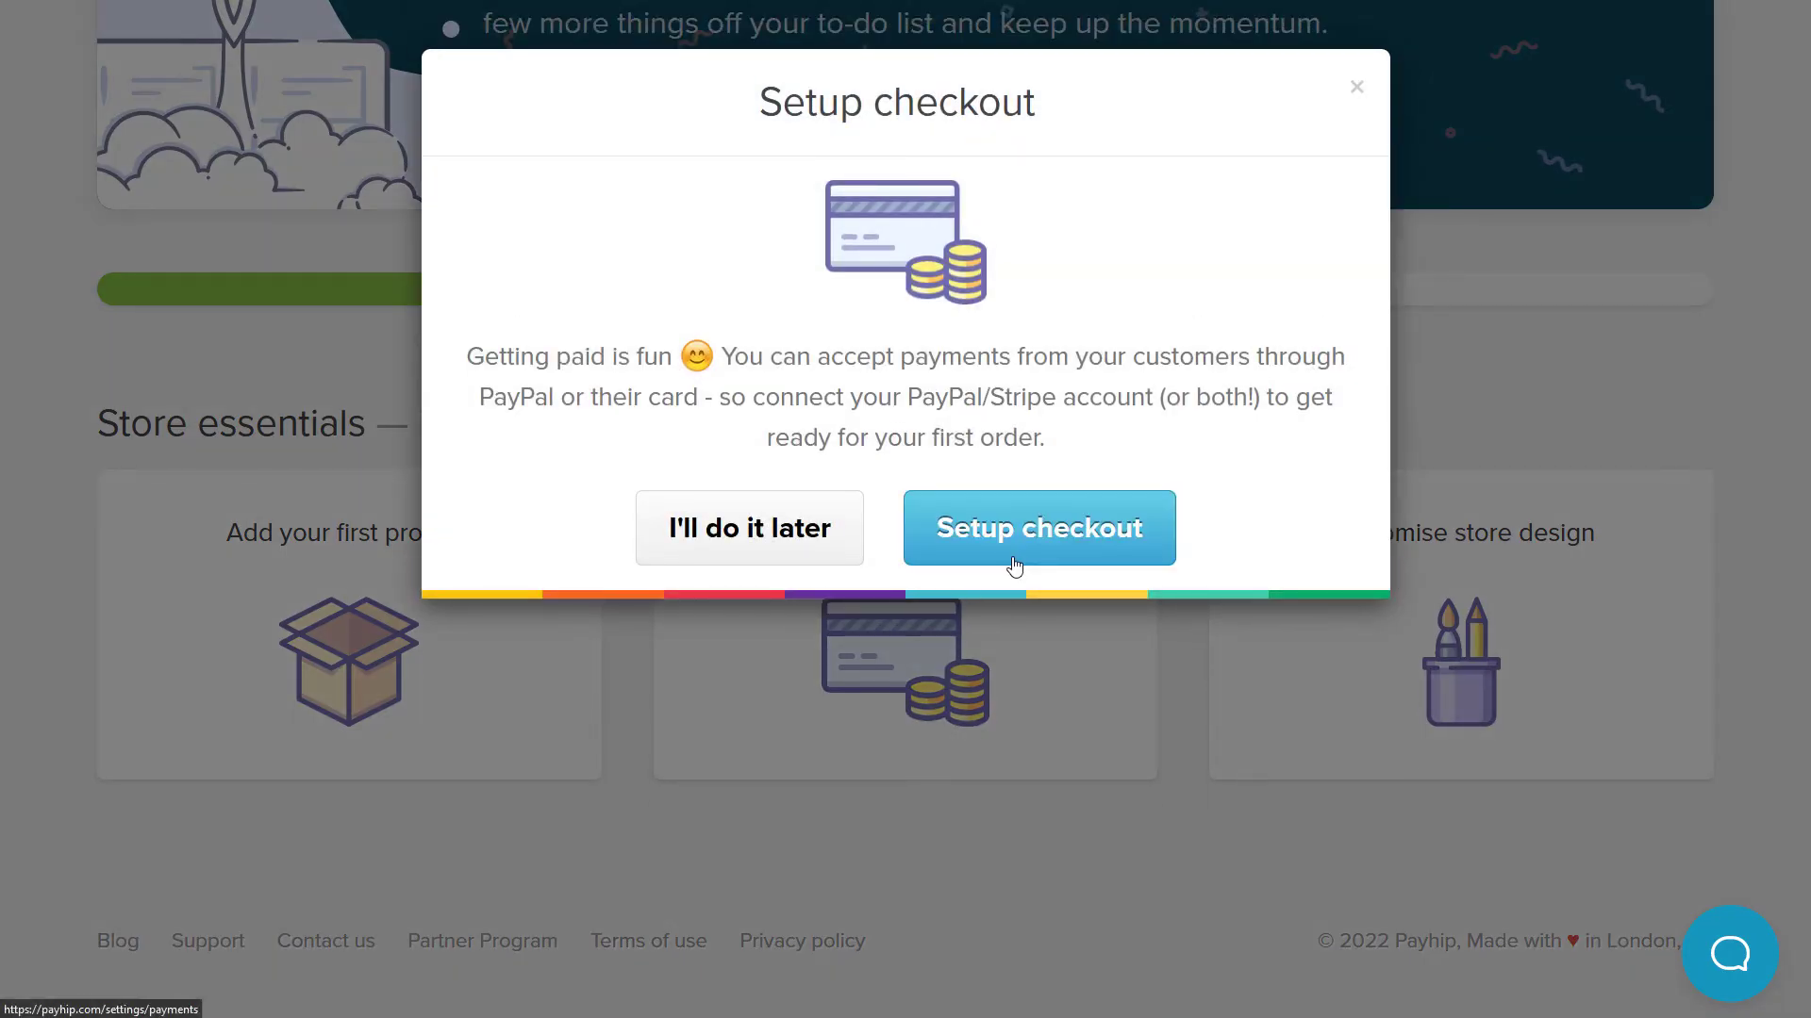
# - Link a PayPal account from payment settings by entering and confirming the PayPal email
pyautogui.click(1021, 557)
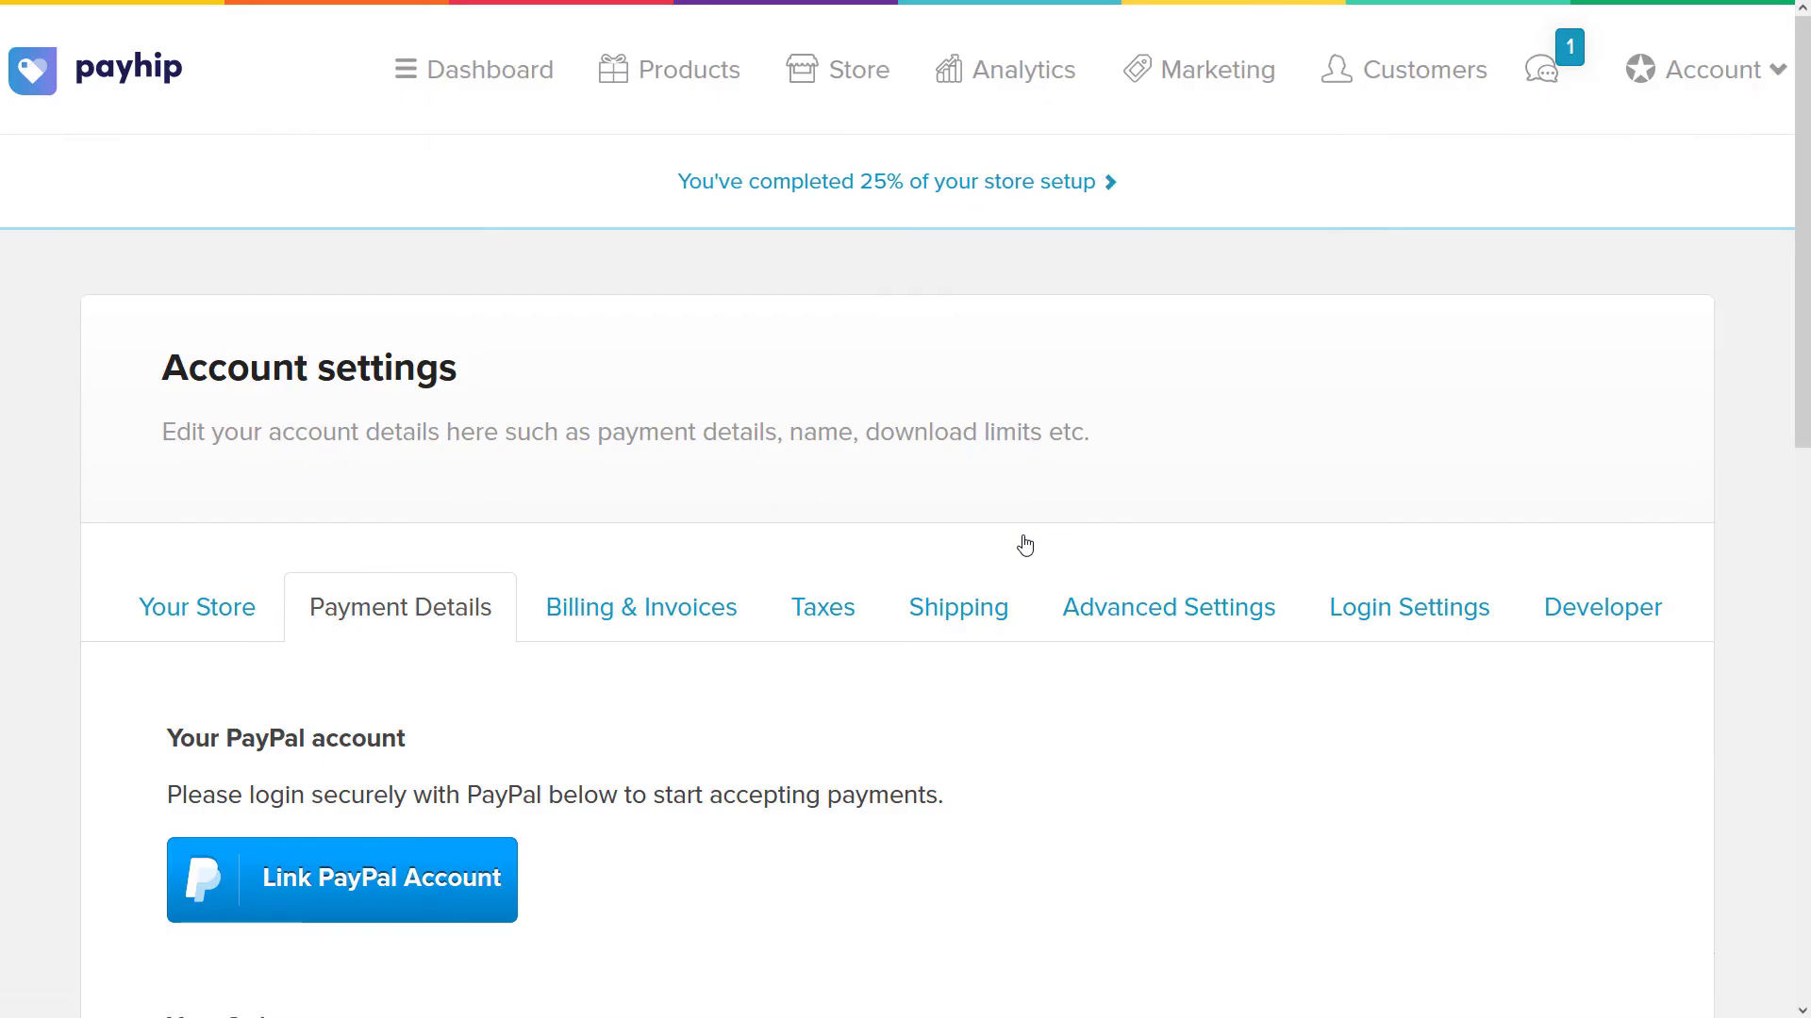
pyautogui.scroll(-6, 541, 478)
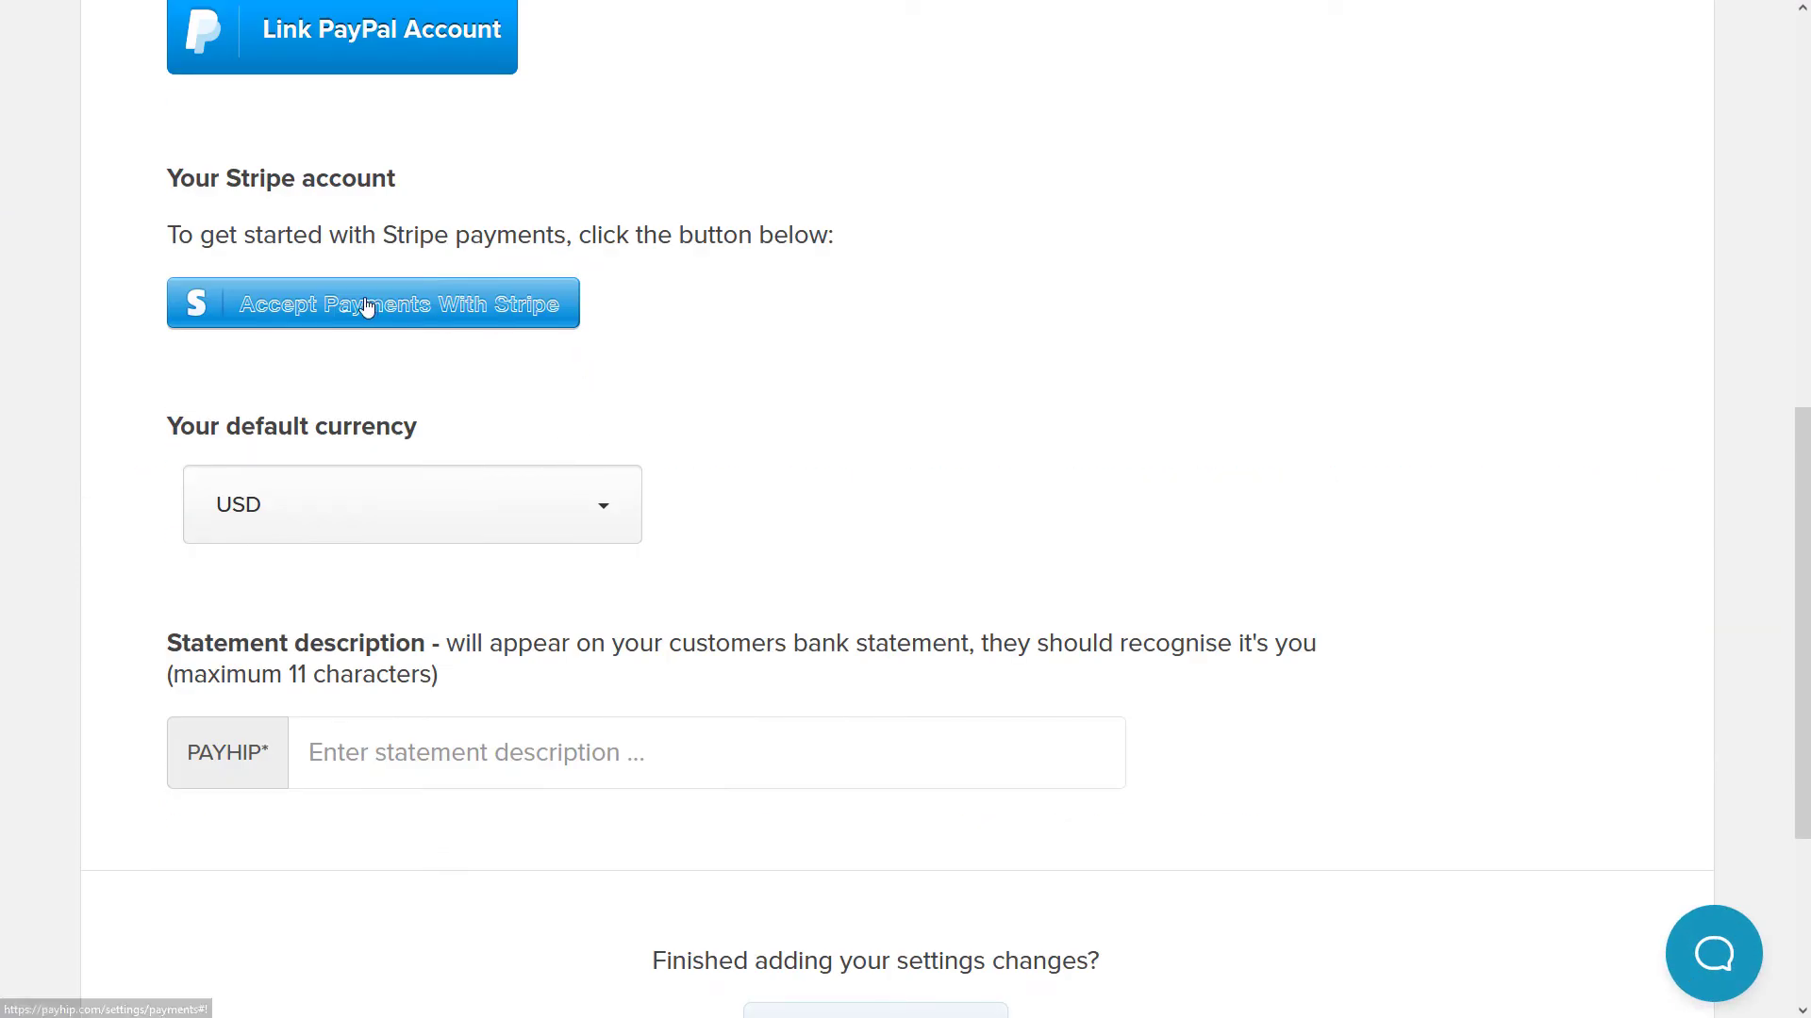
pyautogui.scroll(3, 230, 658)
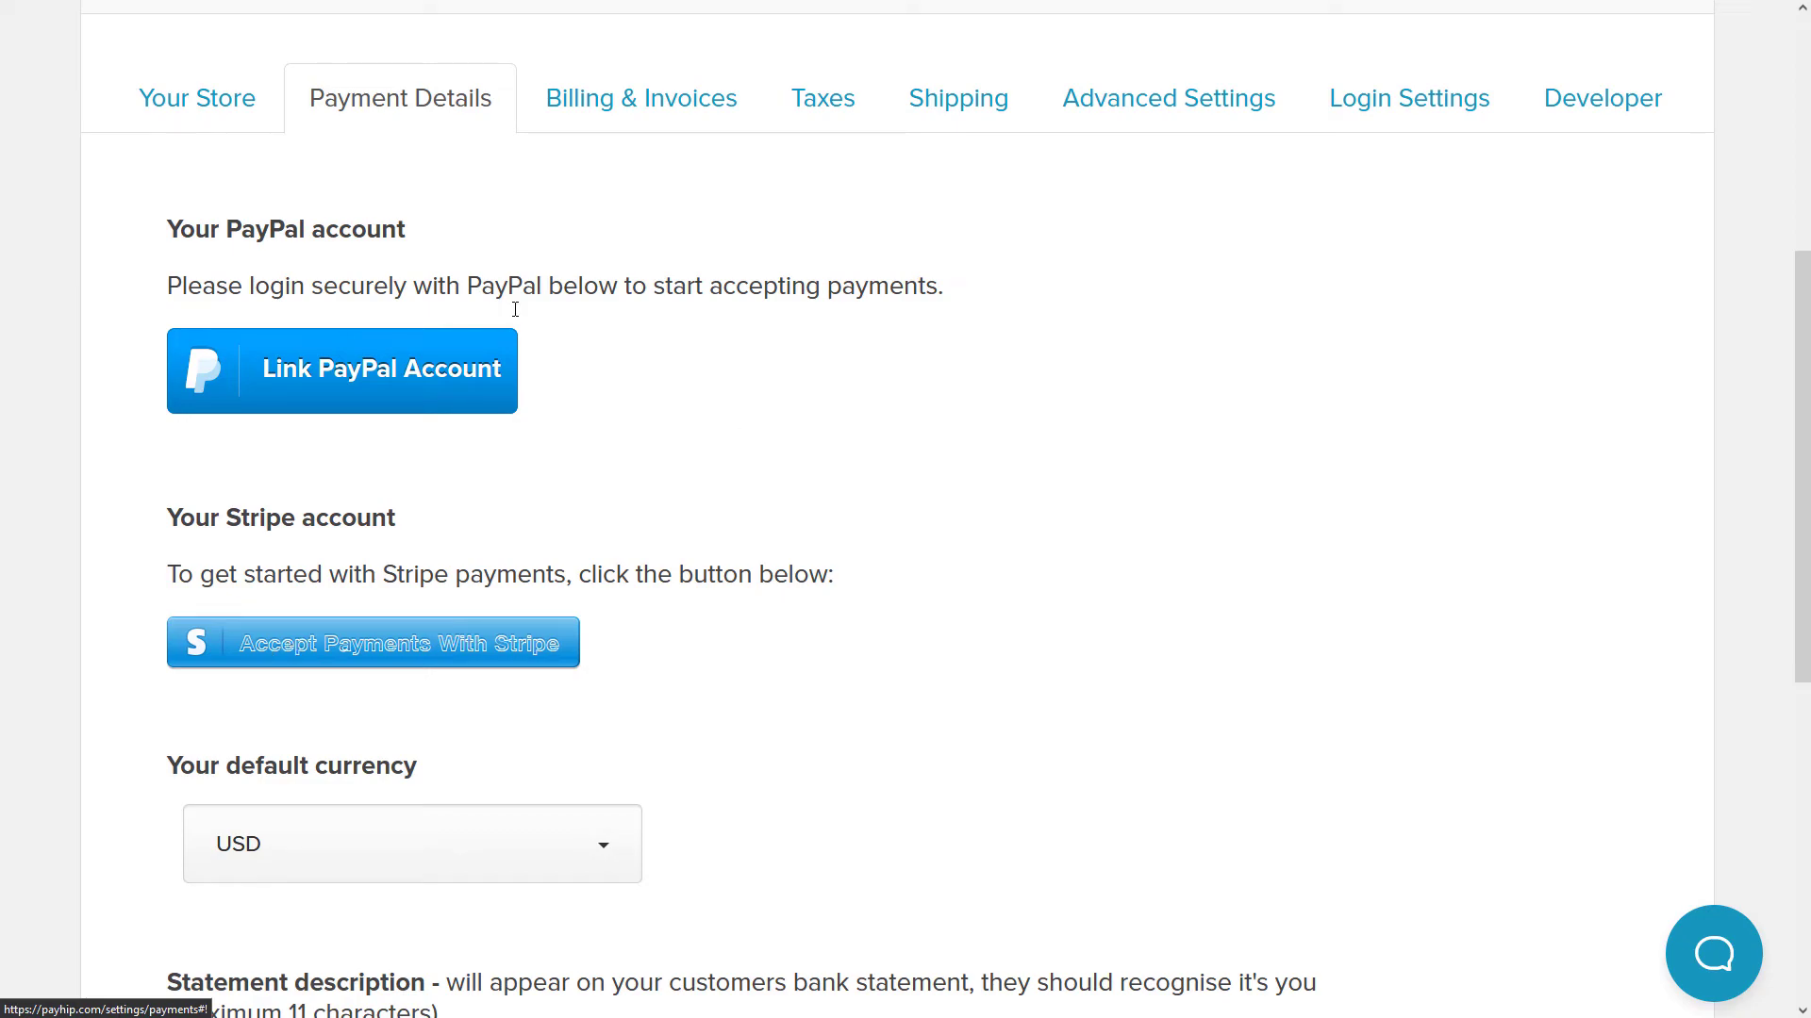
pyautogui.scroll(2, 342, 544)
pyautogui.click(343, 544)
pyautogui.write('email@example.commail.com')
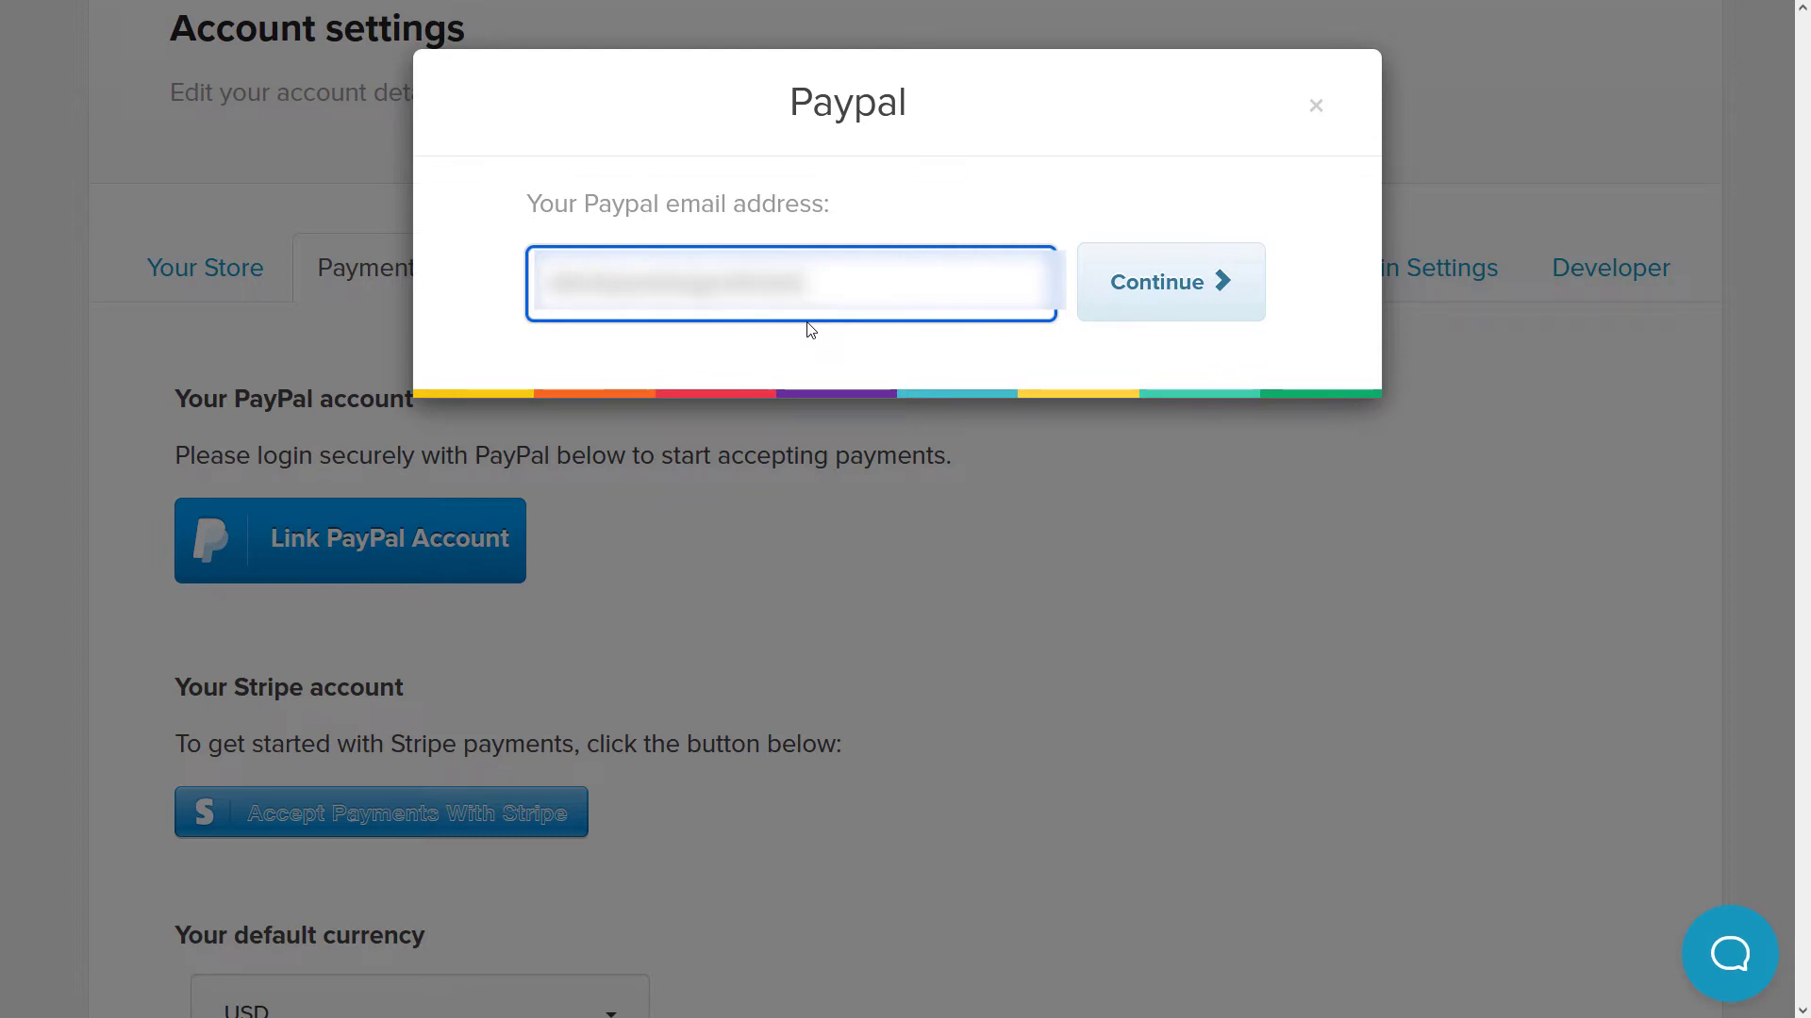
pyautogui.write('com.com')
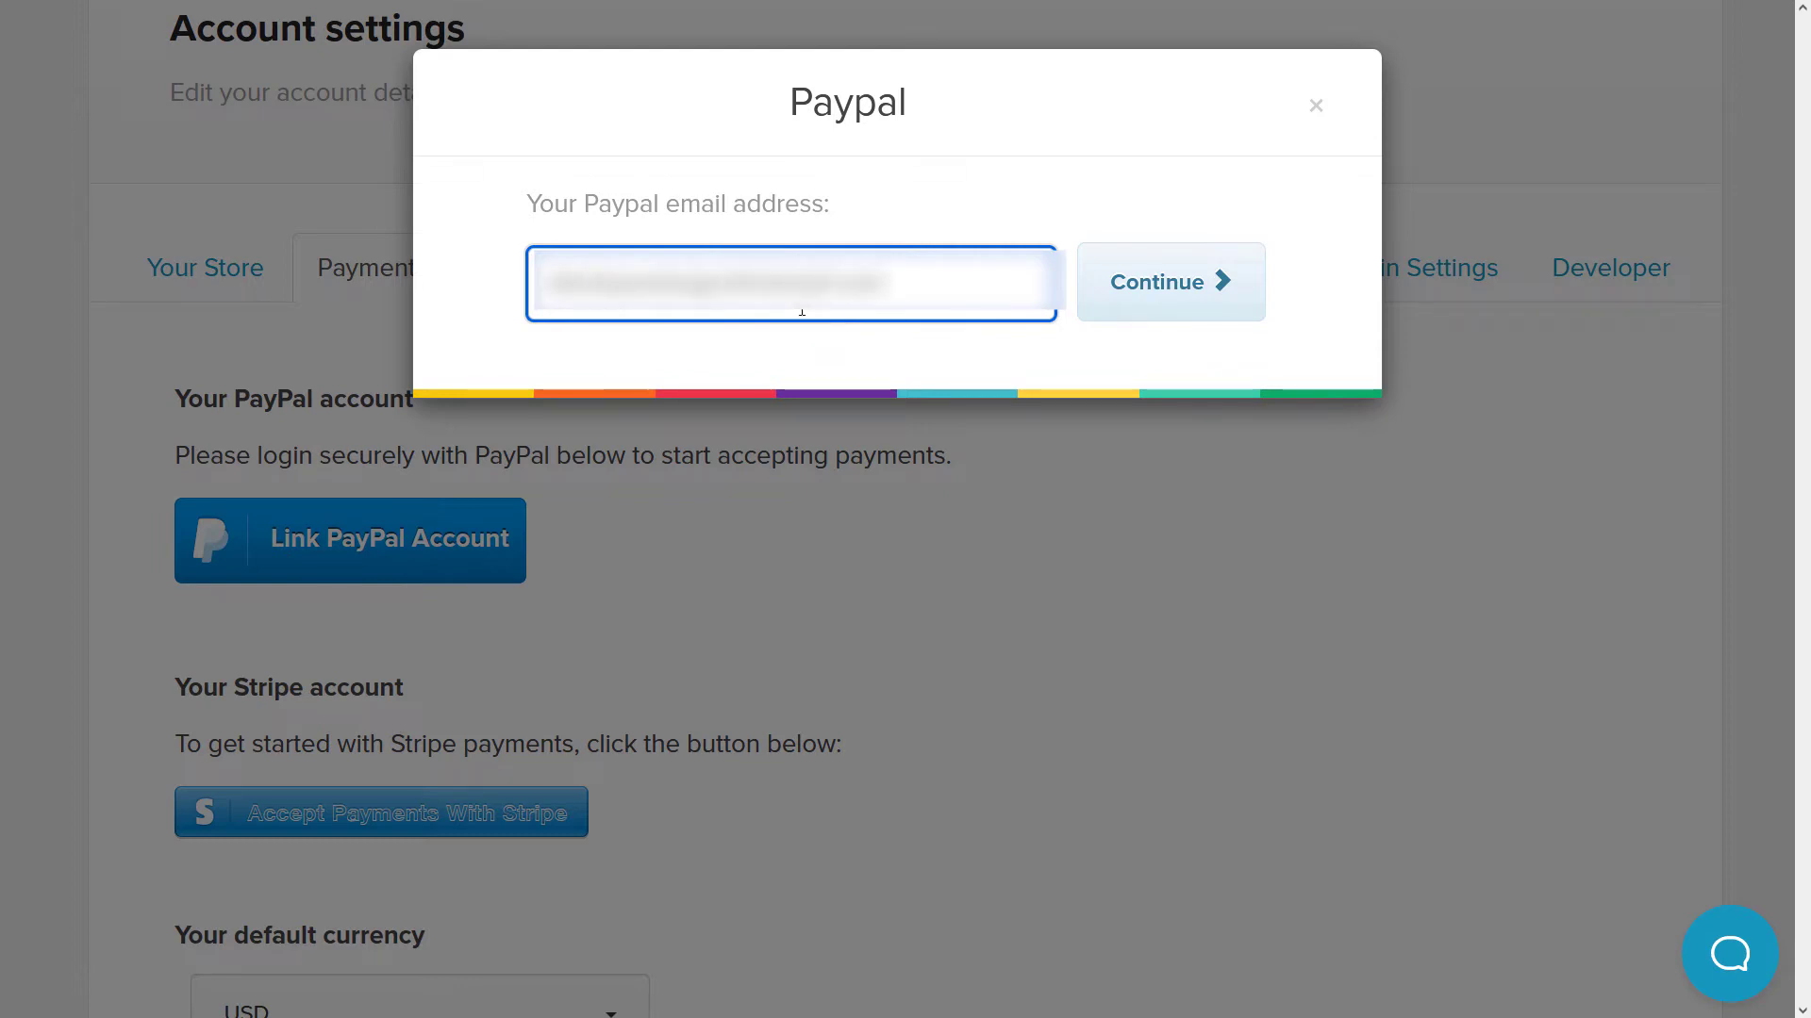
pyautogui.click(1146, 286)
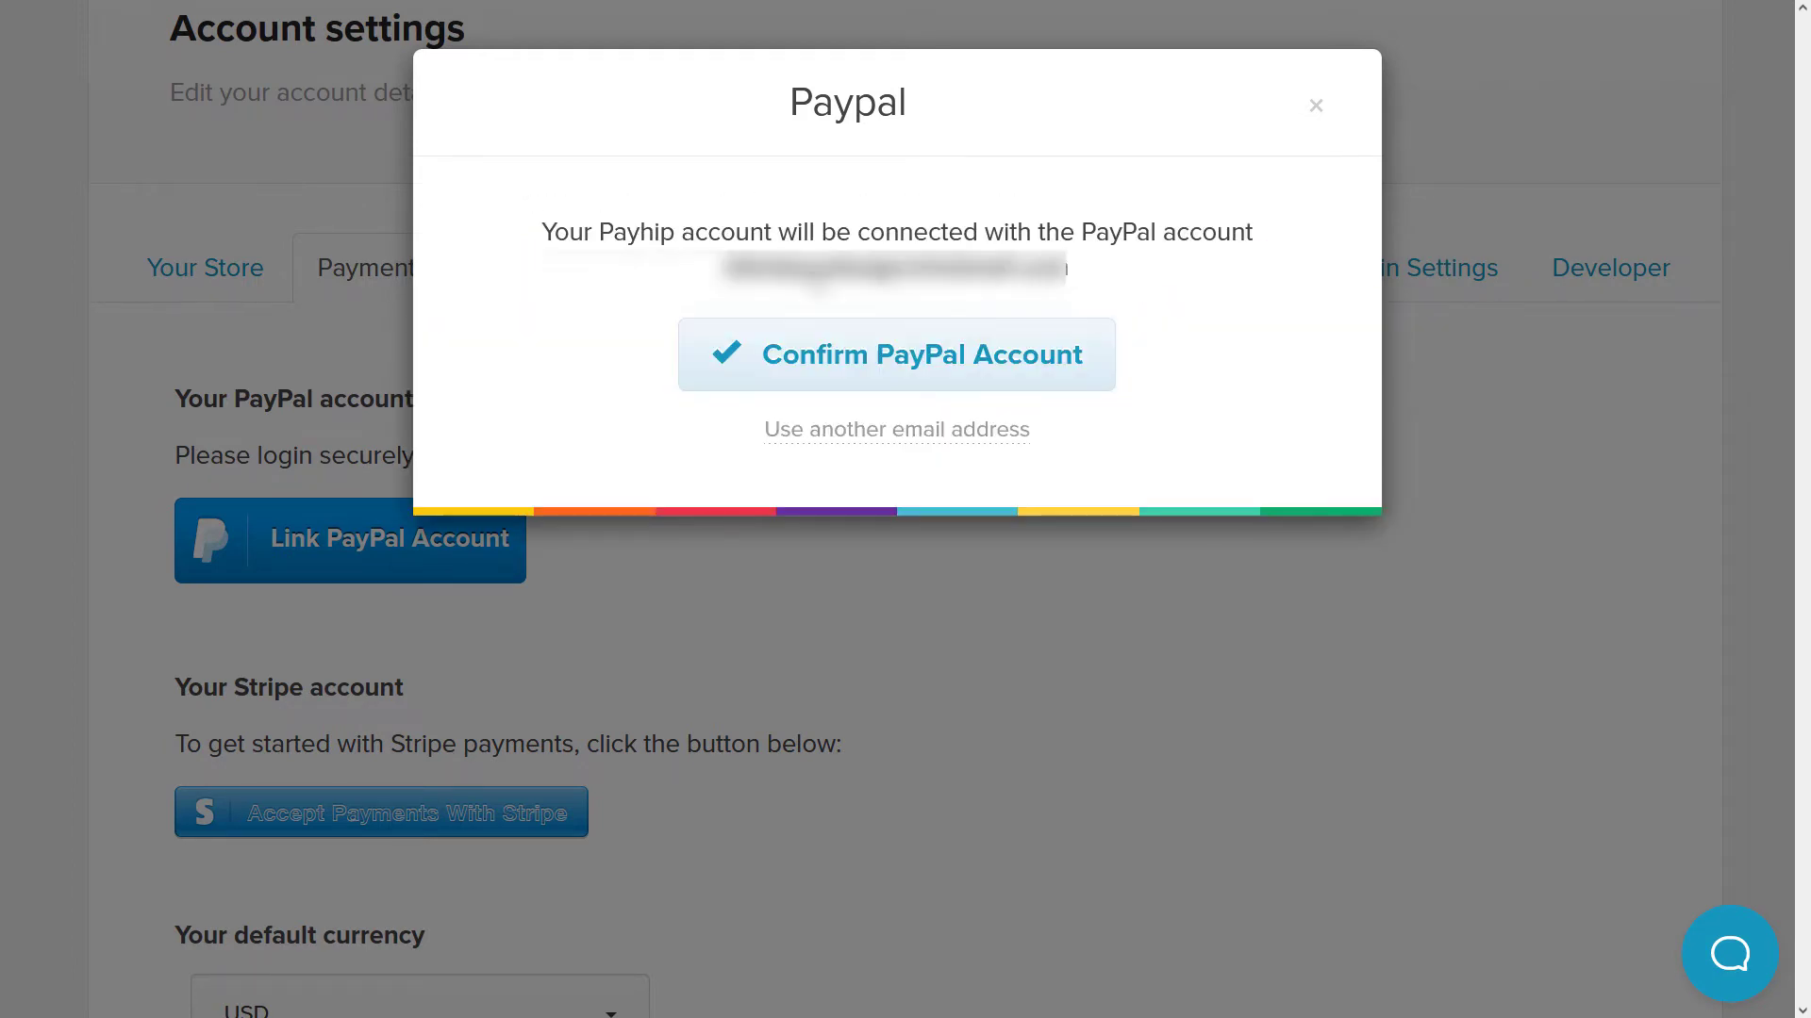
pyautogui.click(937, 359)
# - Log in to PayPal with the account password, pass verification, and return to Payhip
pyautogui.click(1333, 629)
pyautogui.click(1396, 702)
pyautogui.click(1288, 325)
pyautogui.write('•••••••••••••••')
pyautogui.click(1293, 429)
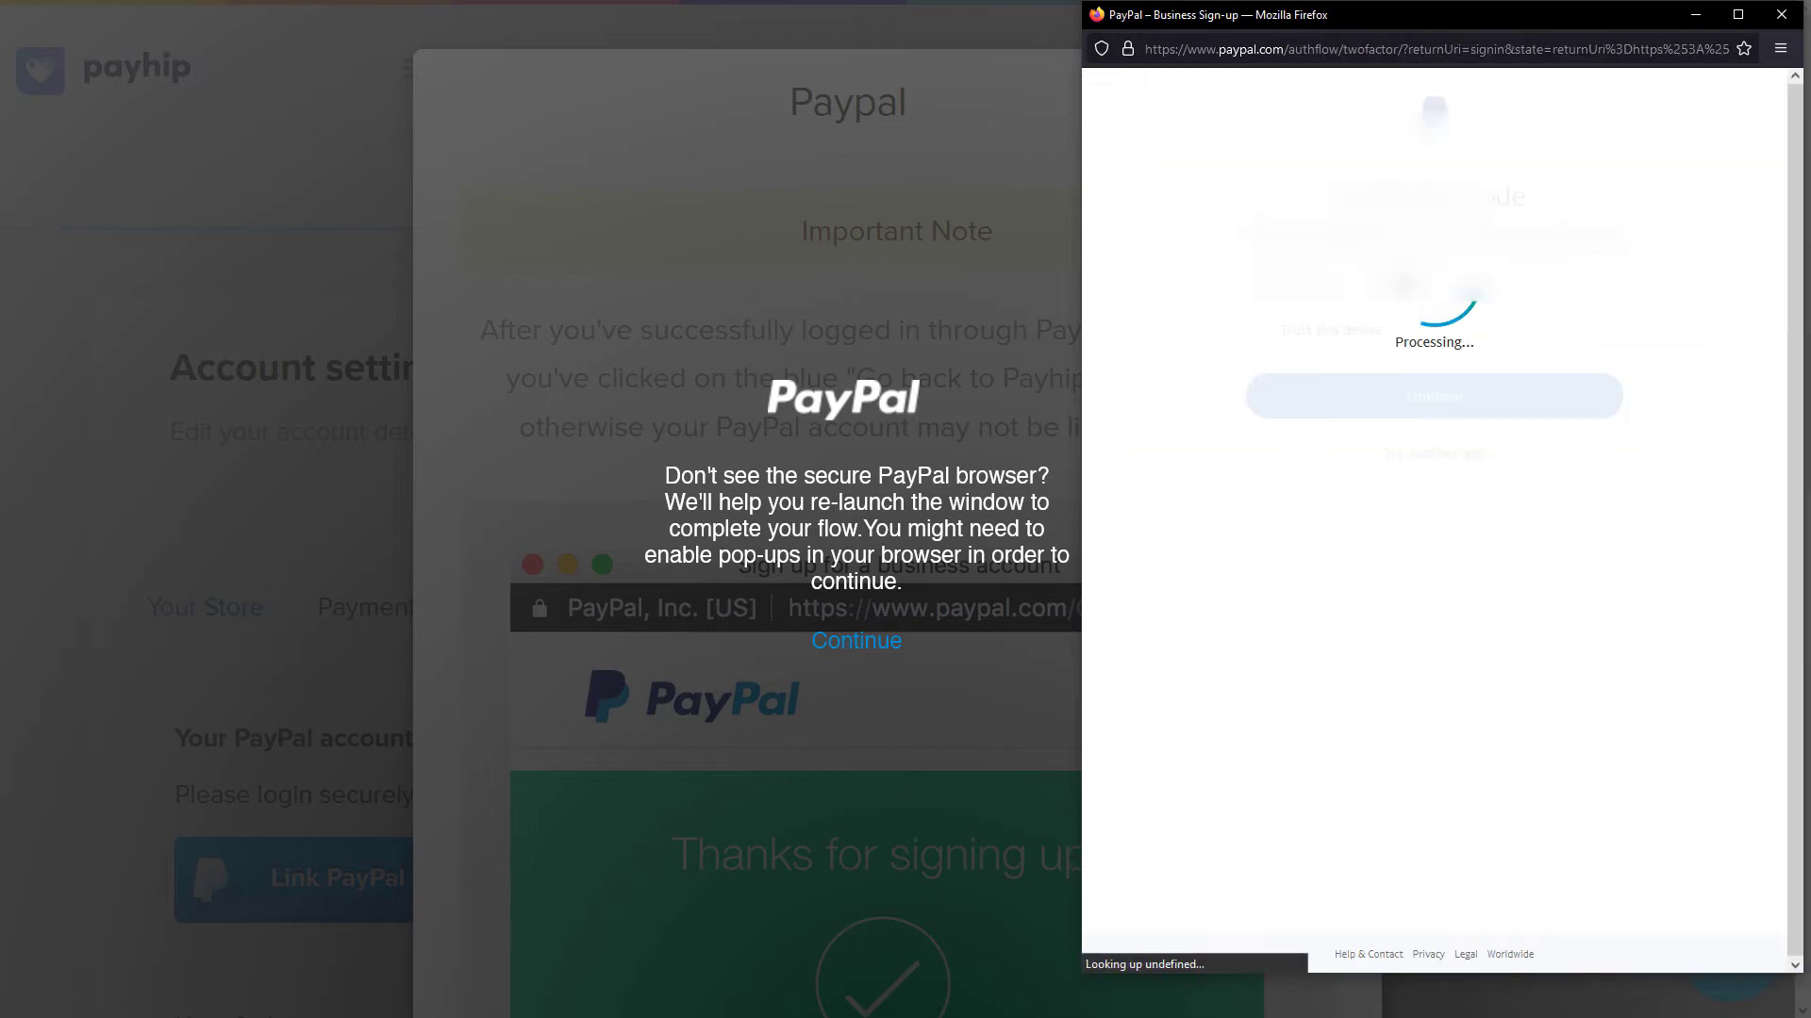
pyautogui.click(1257, 329)
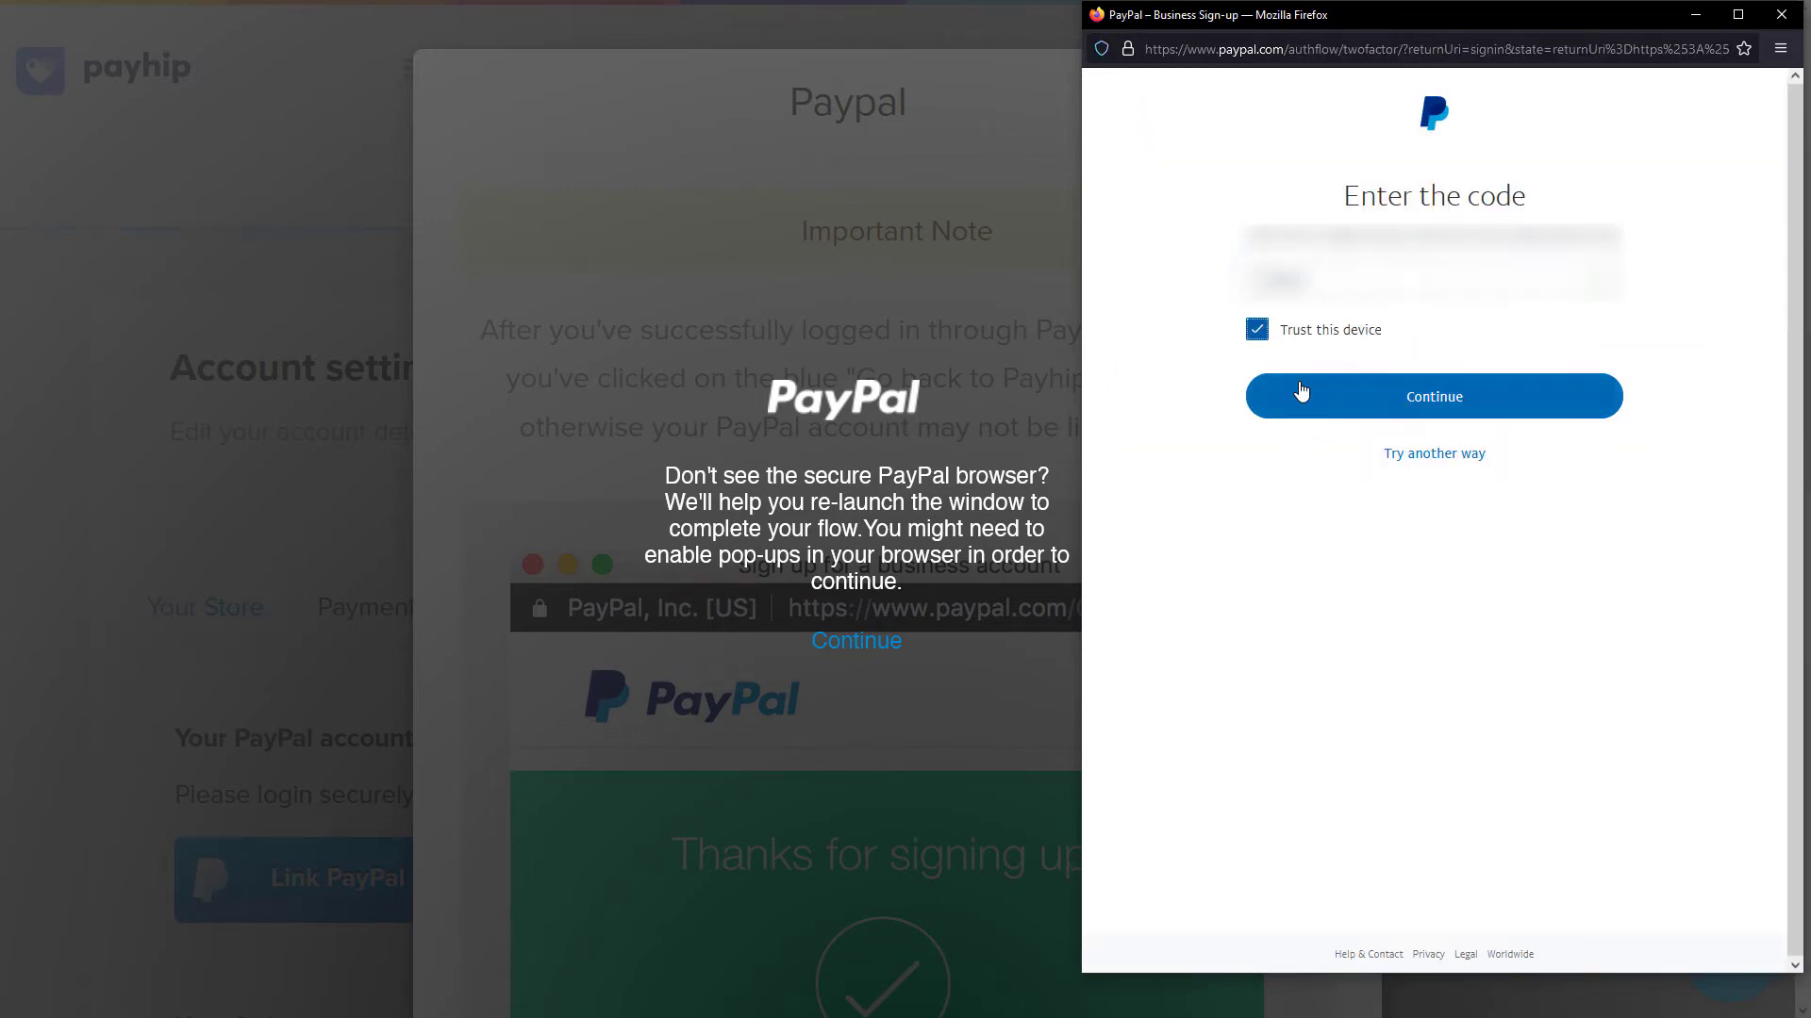
pyautogui.click(1294, 394)
pyautogui.click(1481, 715)
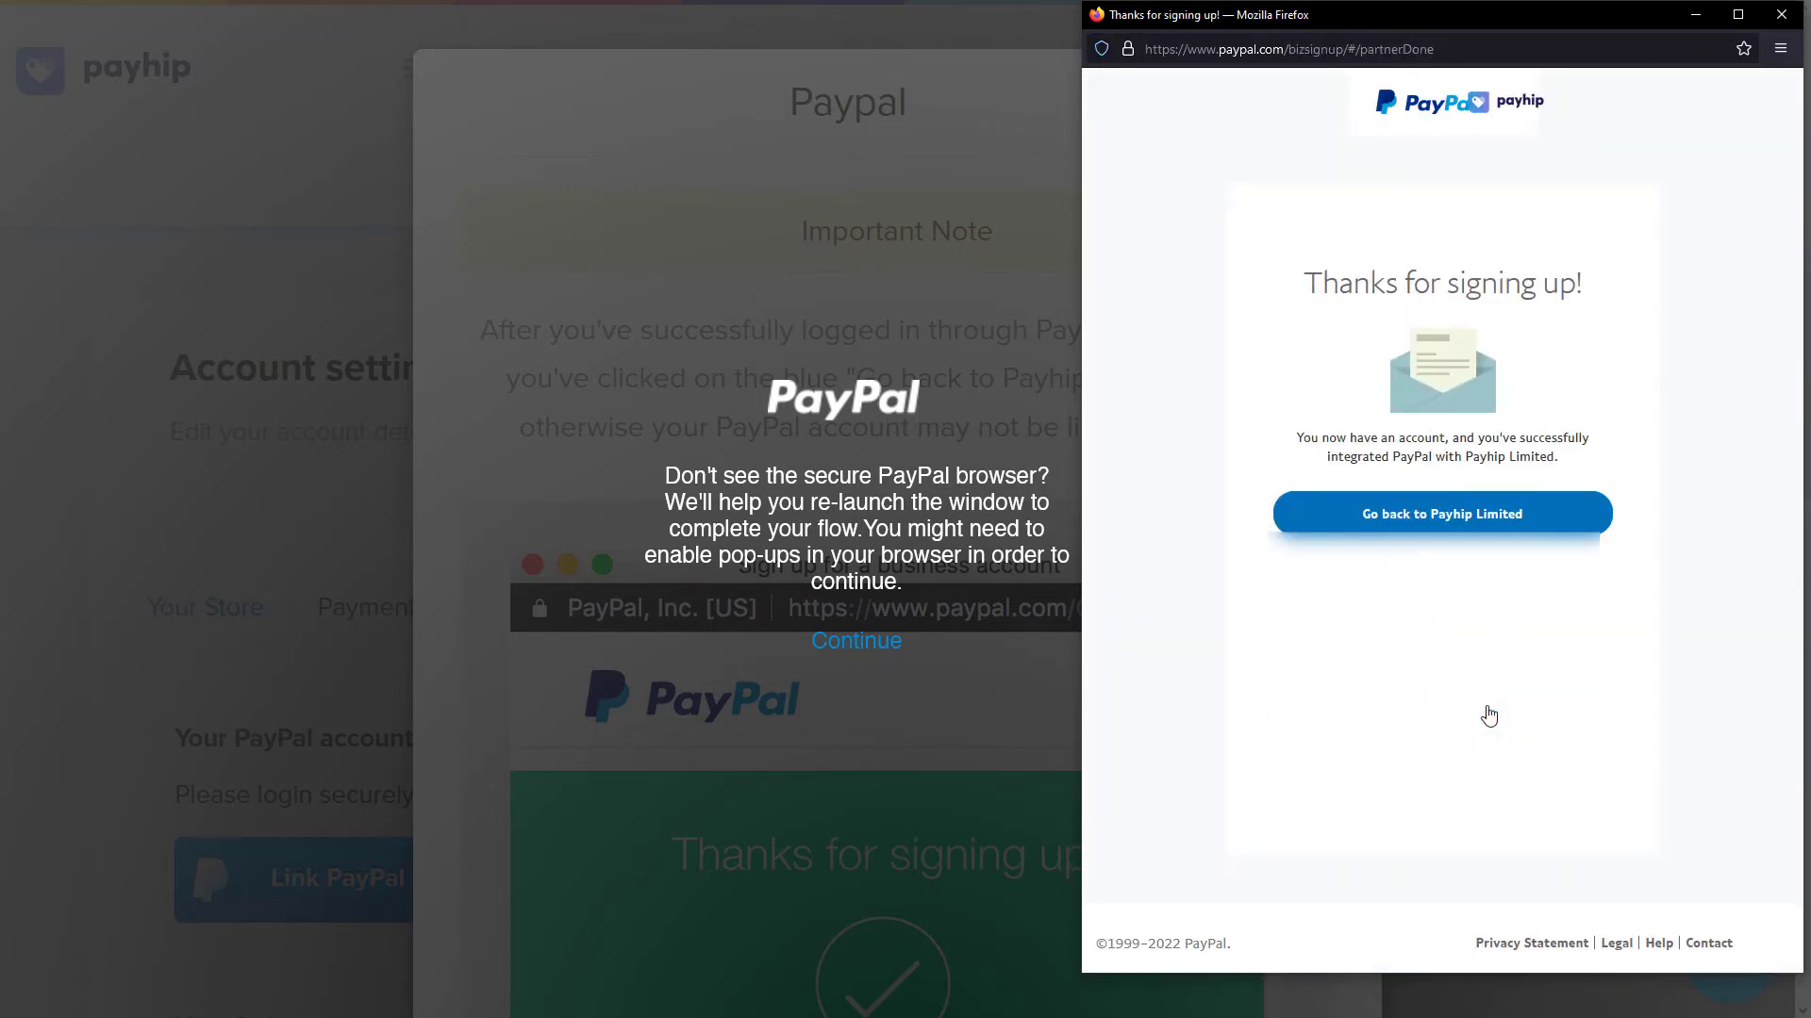
pyautogui.click(1447, 522)
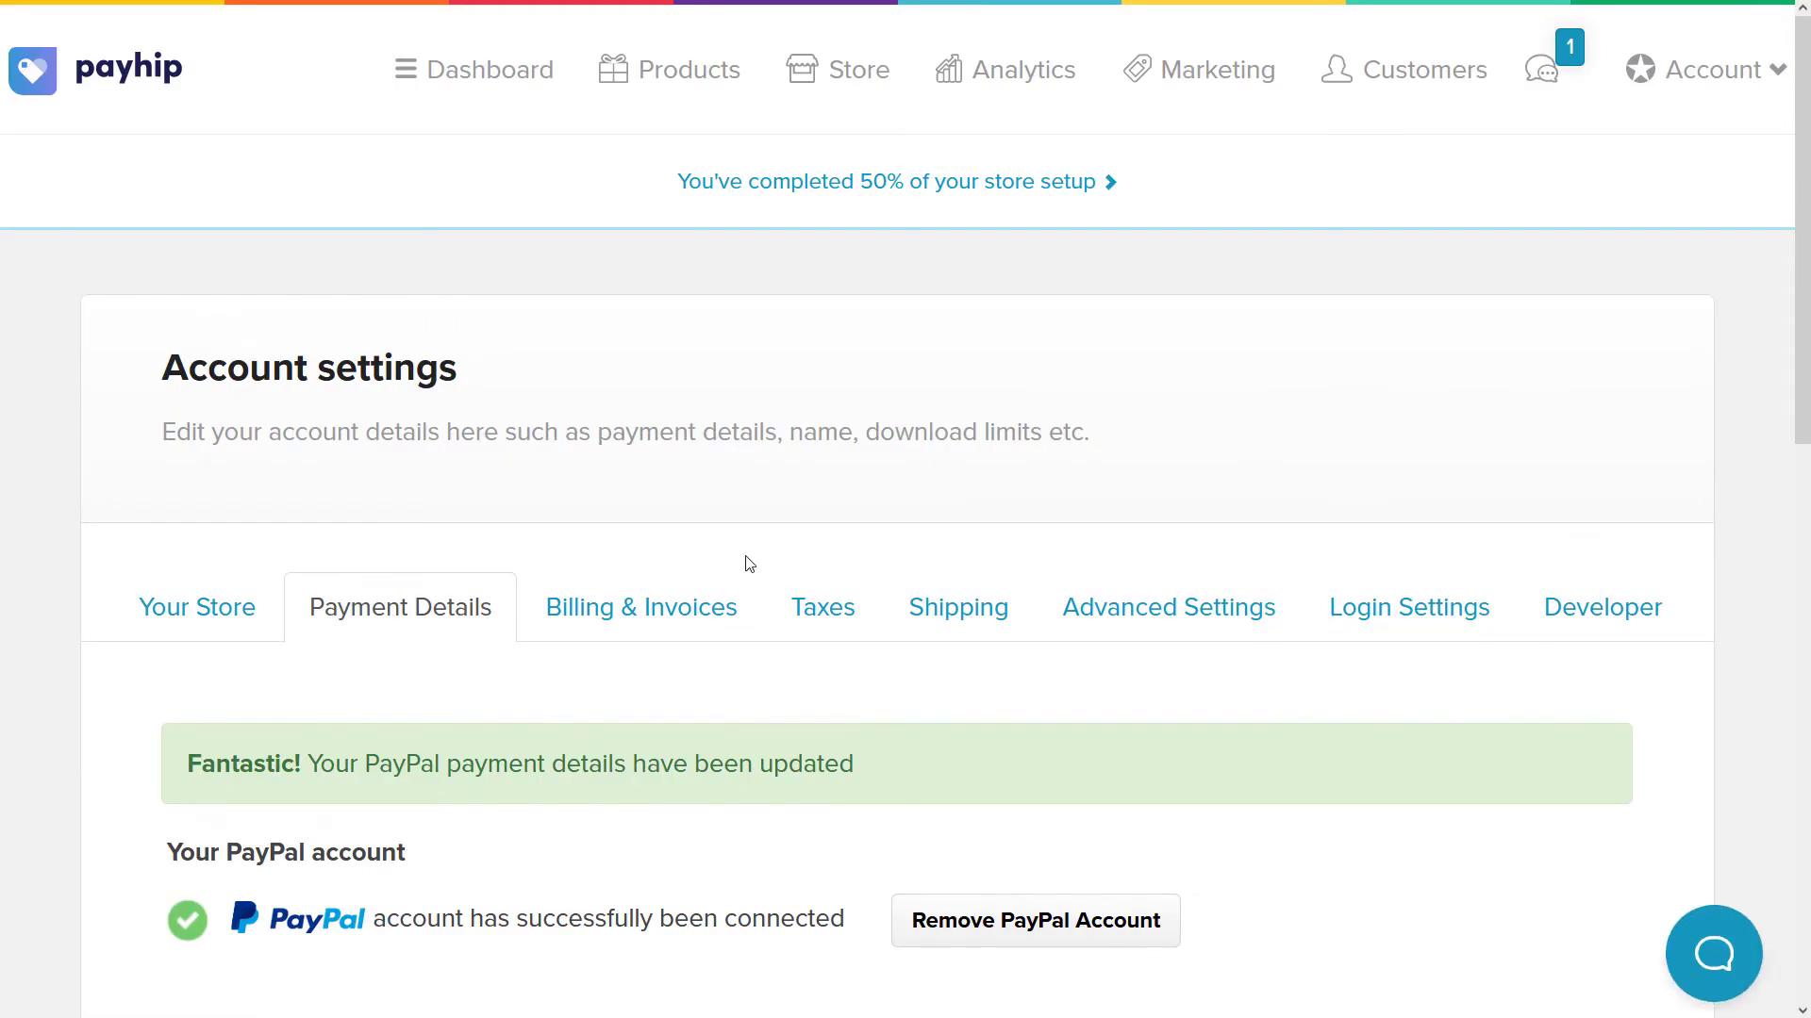
# - From the store dashboard, start adding the first product and expand the full list of product types
pyautogui.scroll(-5, 360, 519)
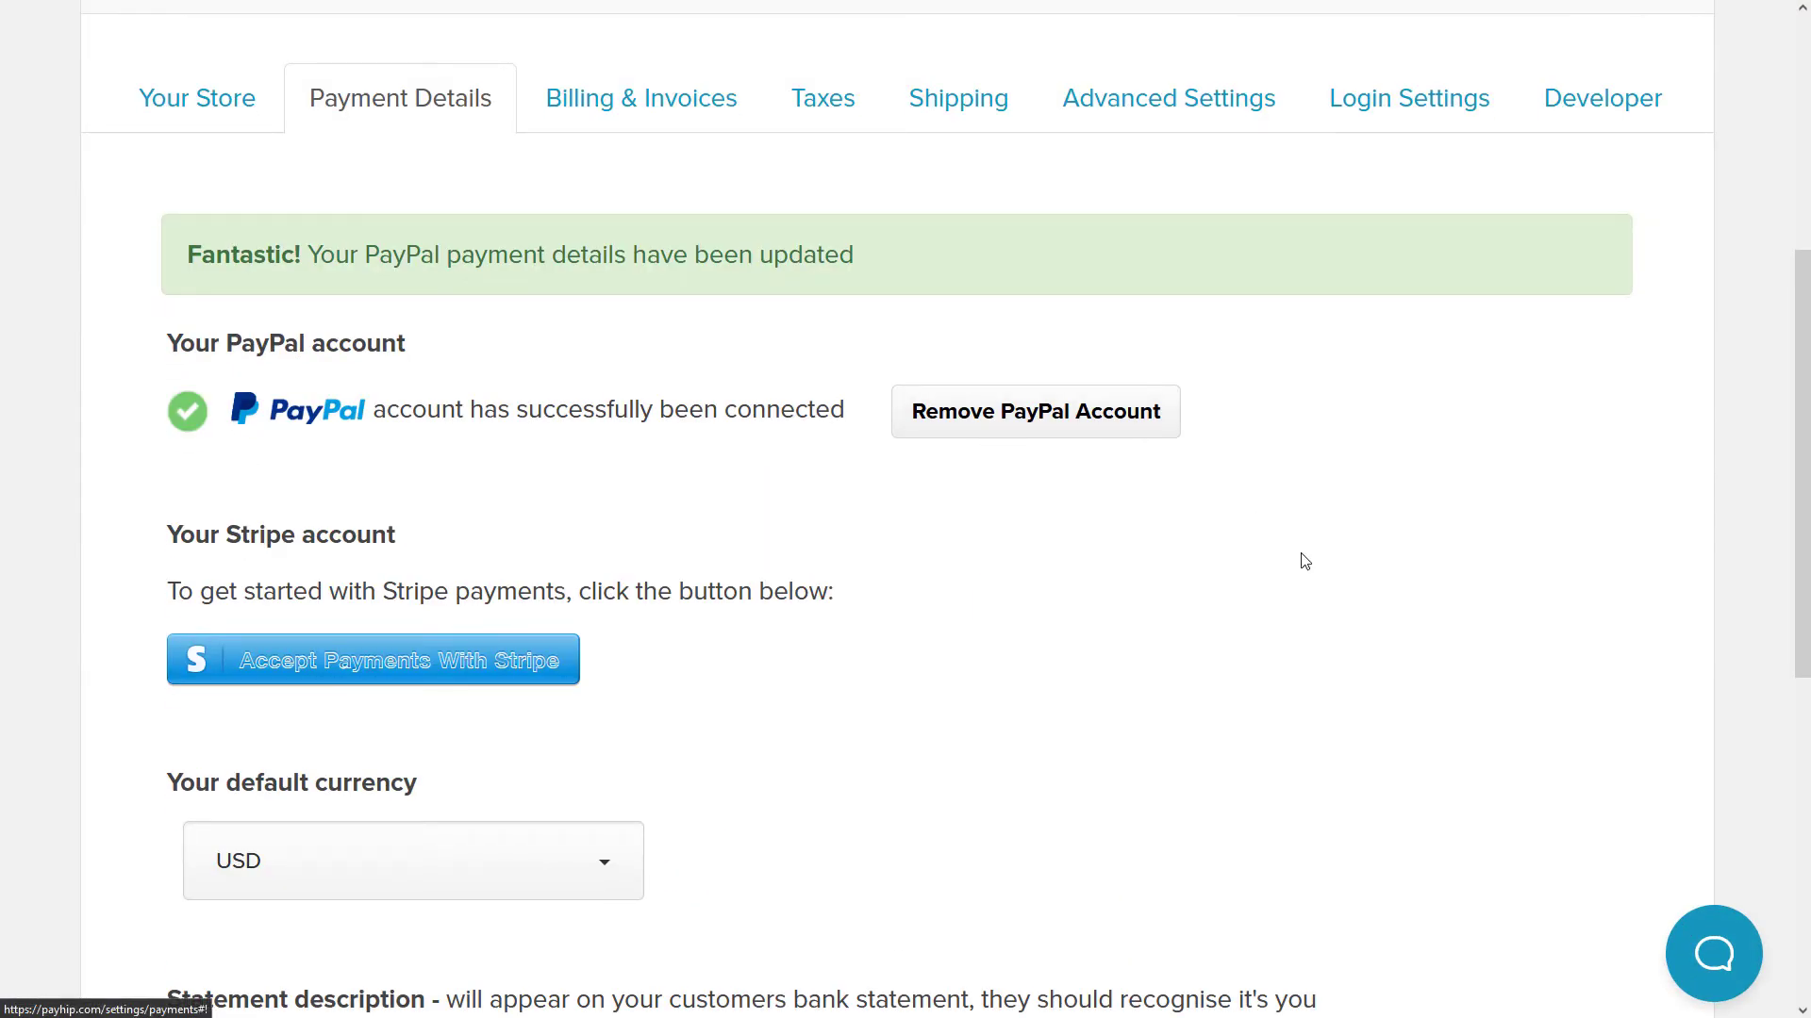
pyautogui.scroll(5, 1264, 675)
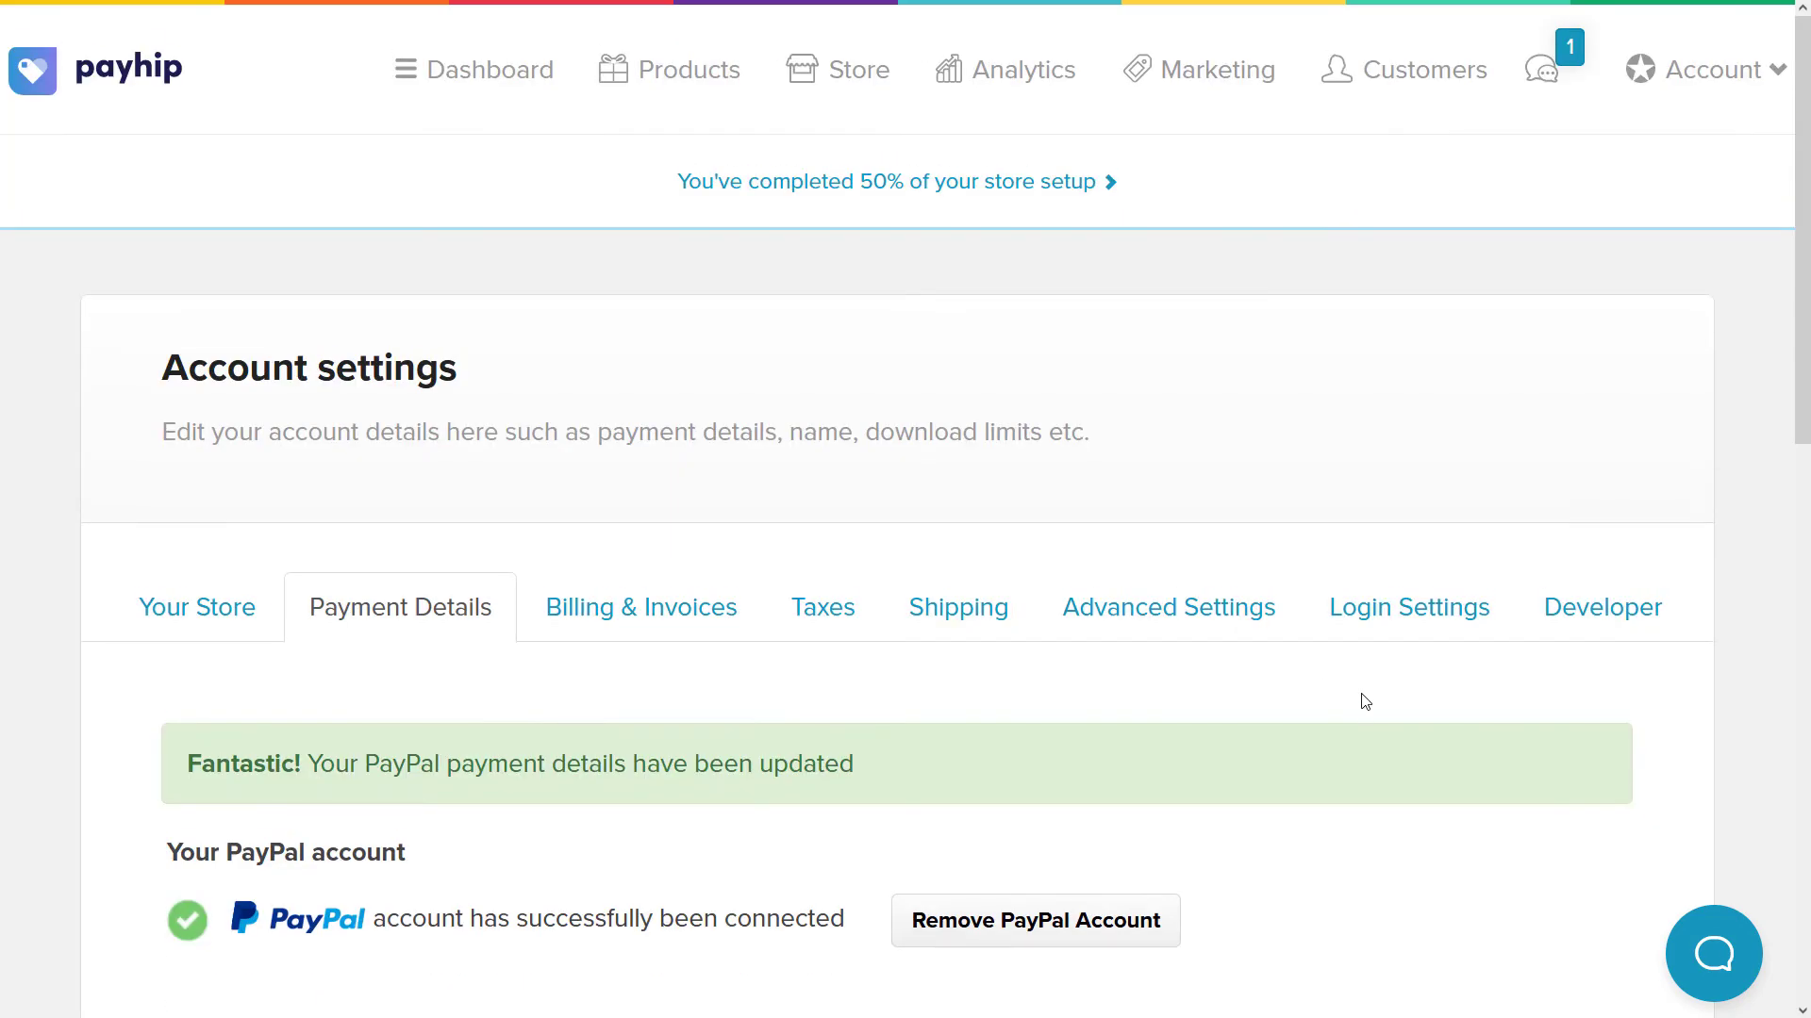
pyautogui.click(477, 85)
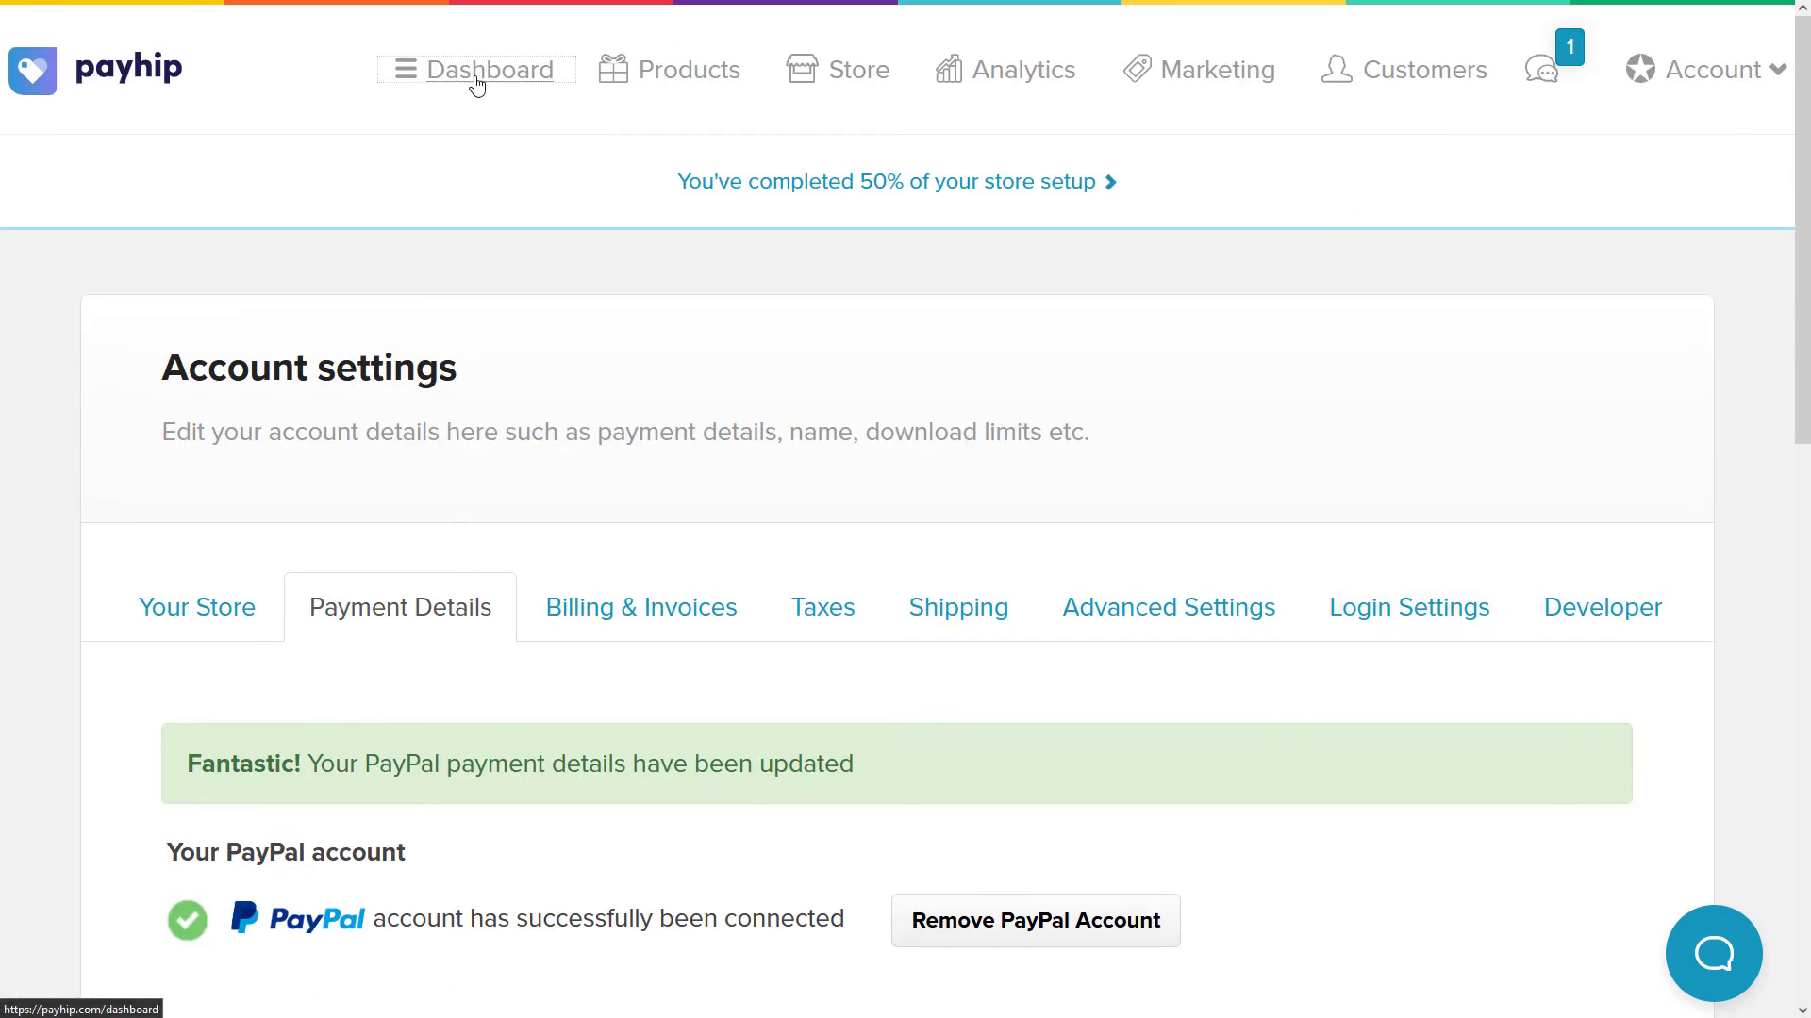
pyautogui.scroll(-5, 368, 490)
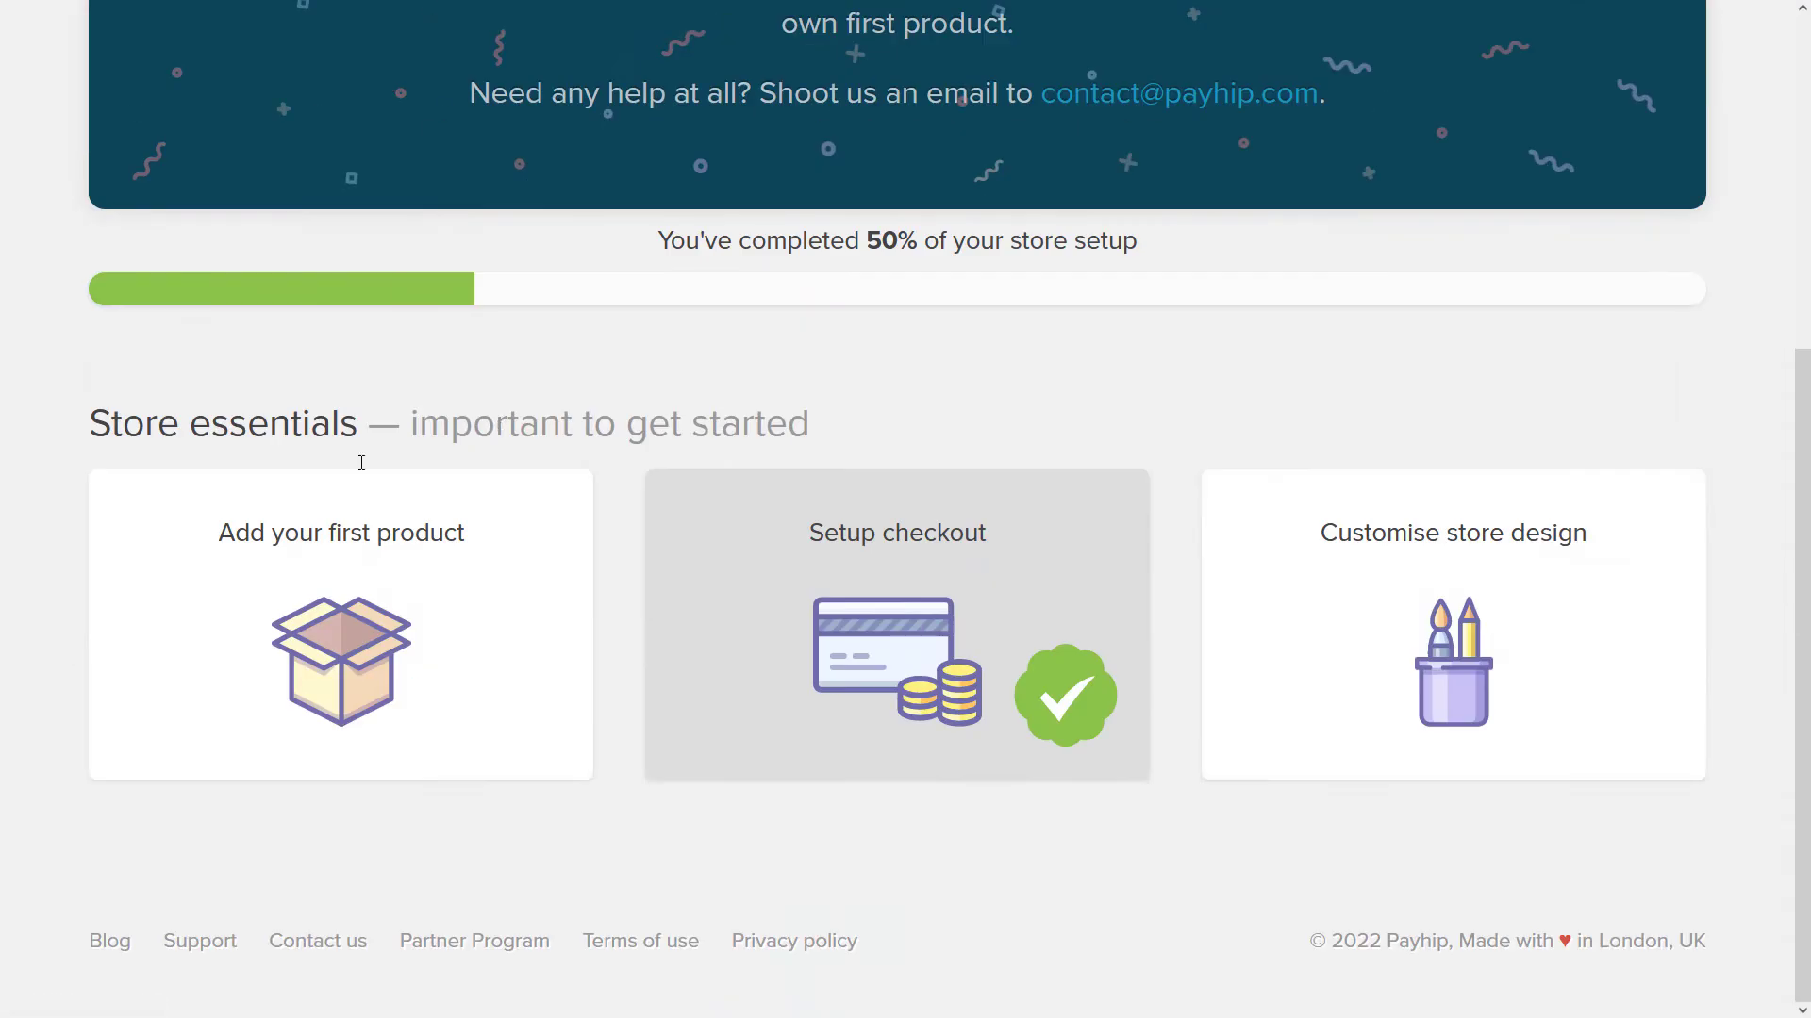
pyautogui.click(325, 596)
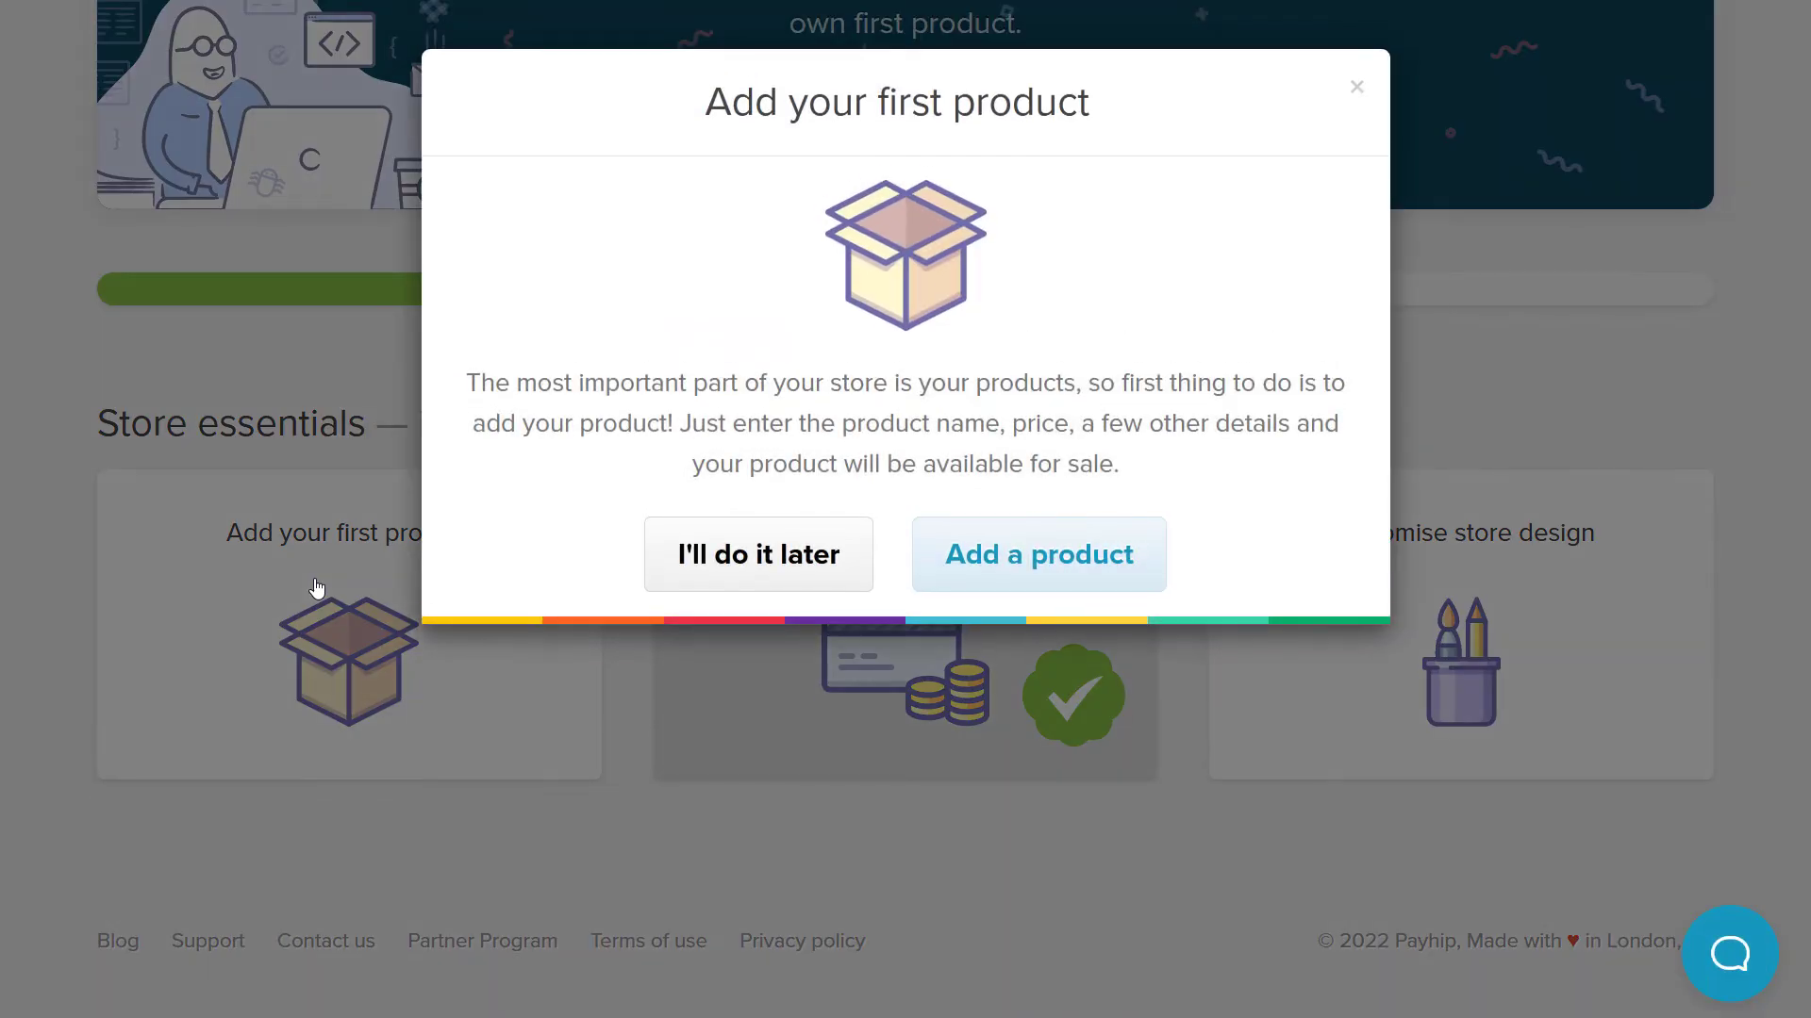
pyautogui.click(1040, 540)
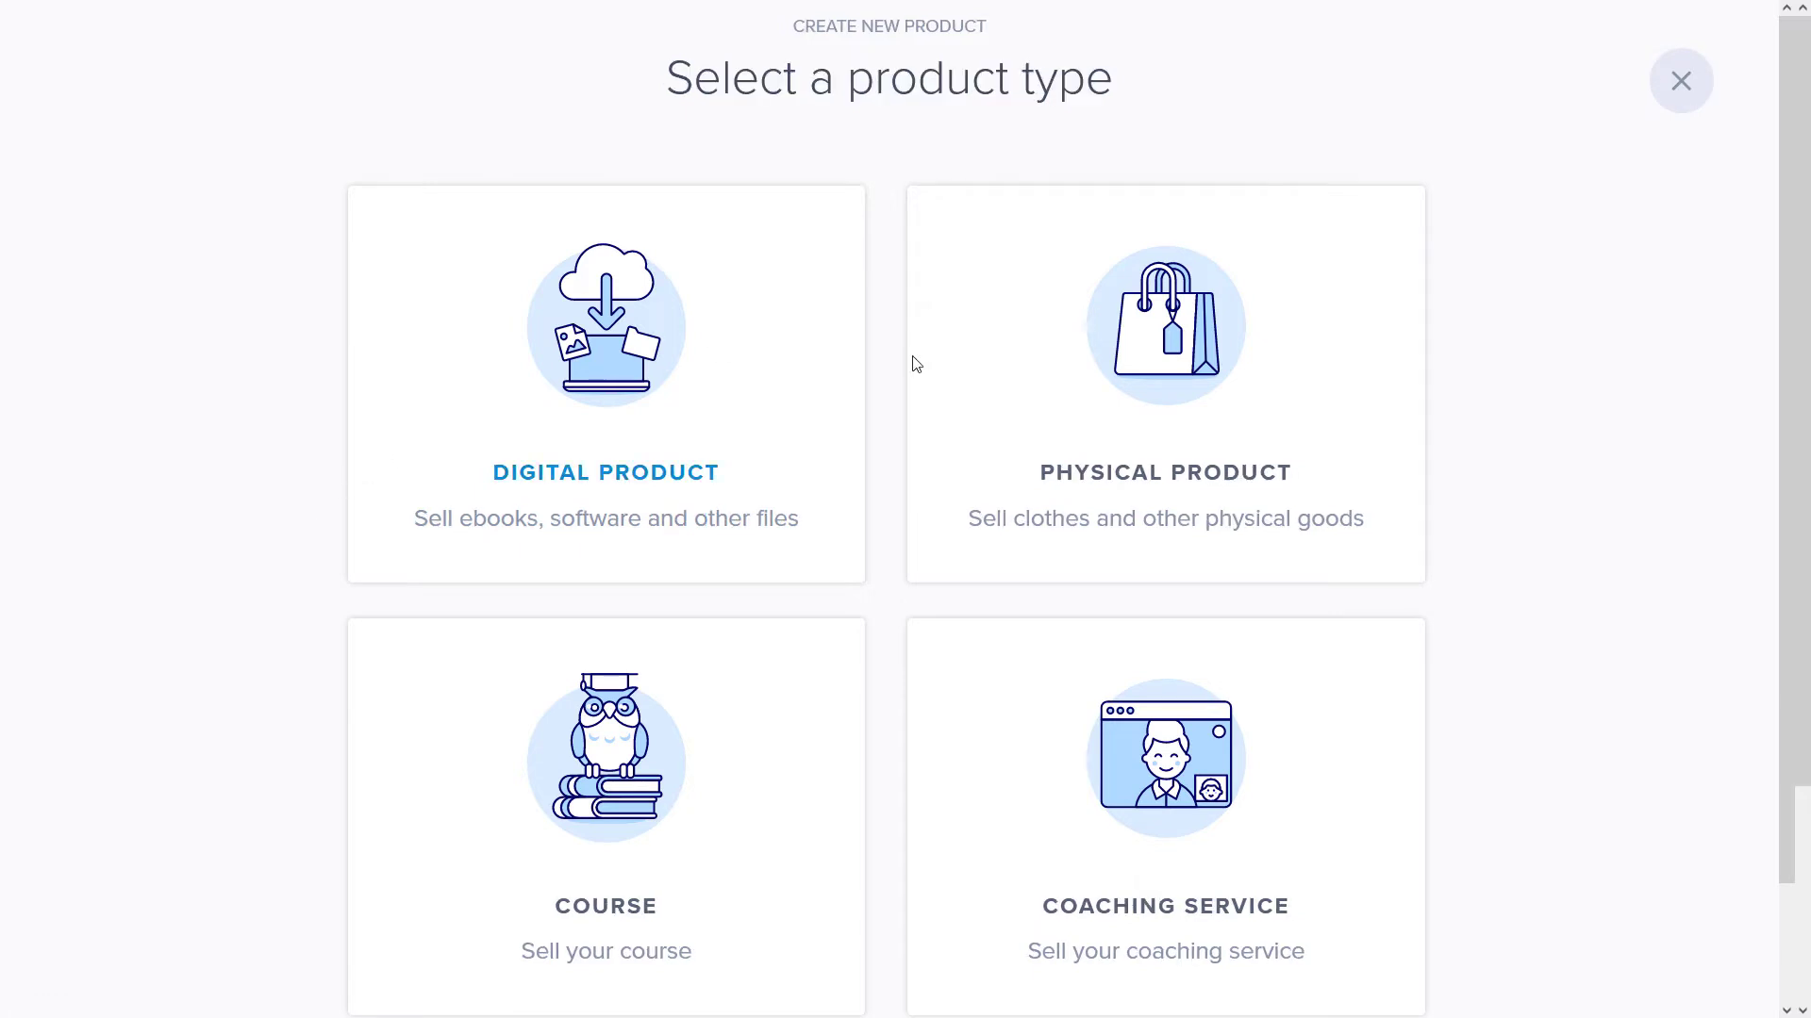
pyautogui.scroll(-2, 993, 719)
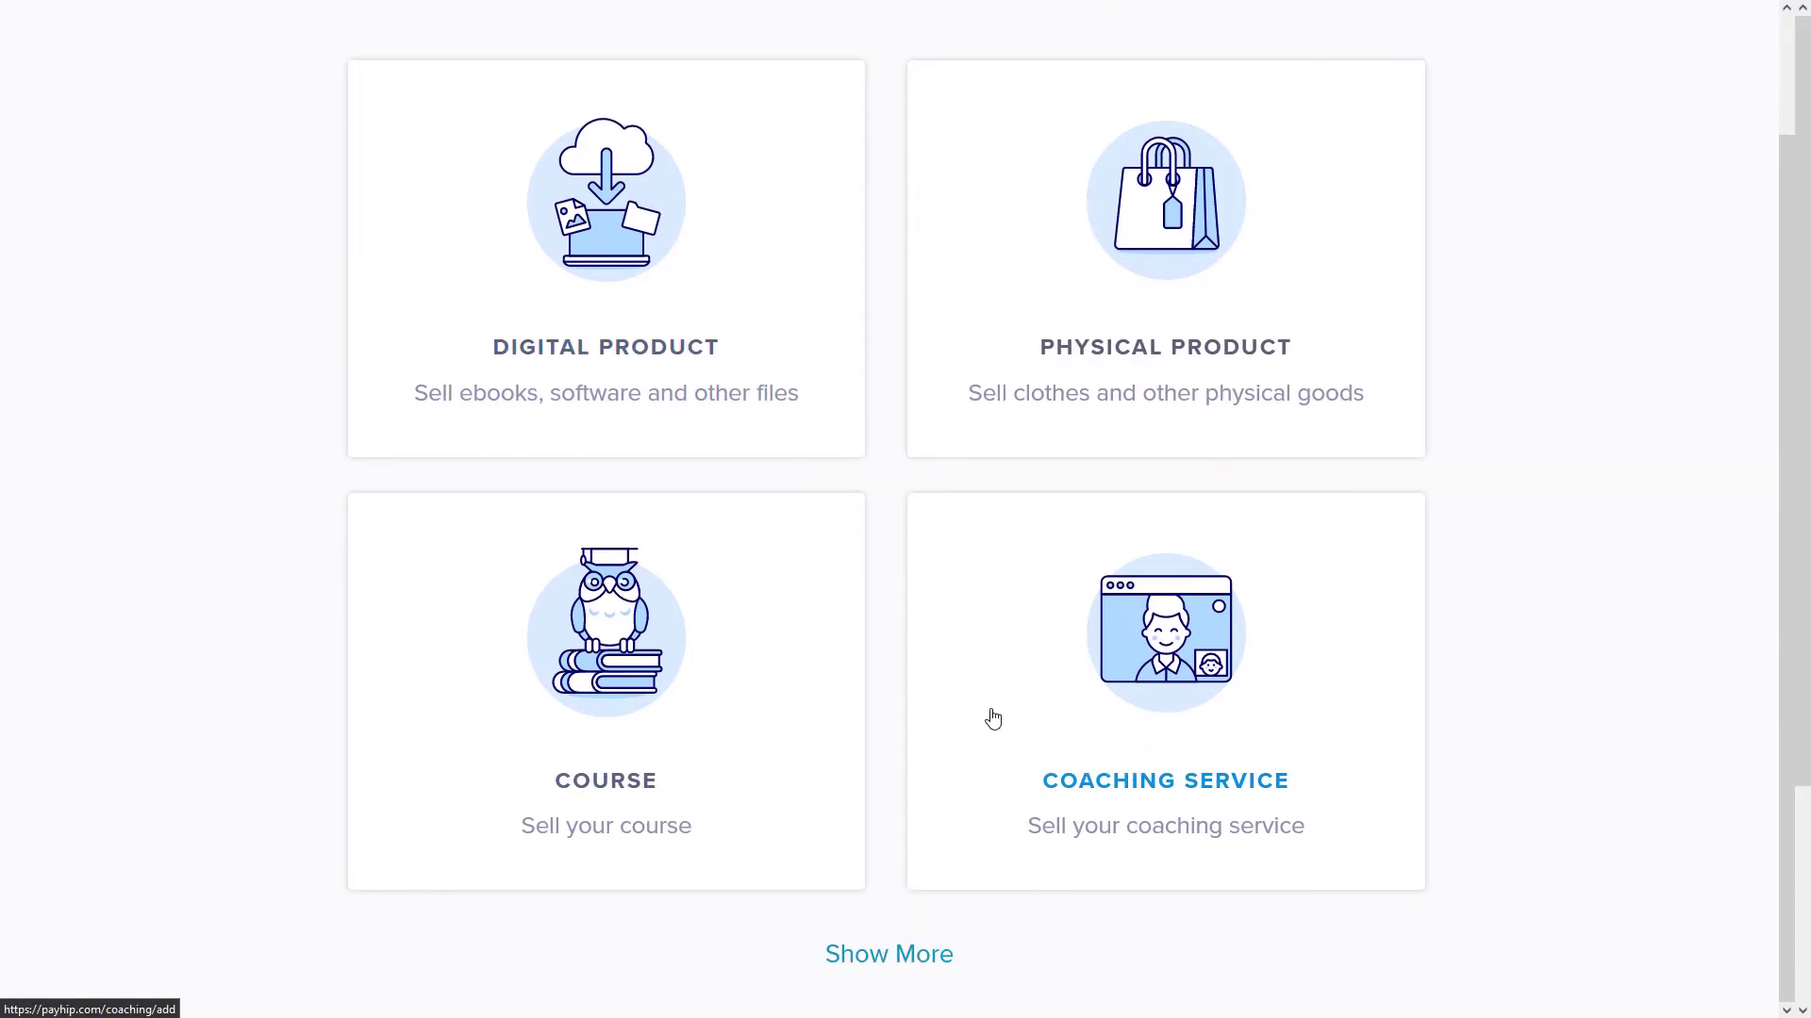
pyautogui.click(914, 956)
pyautogui.scroll(-4, 938, 836)
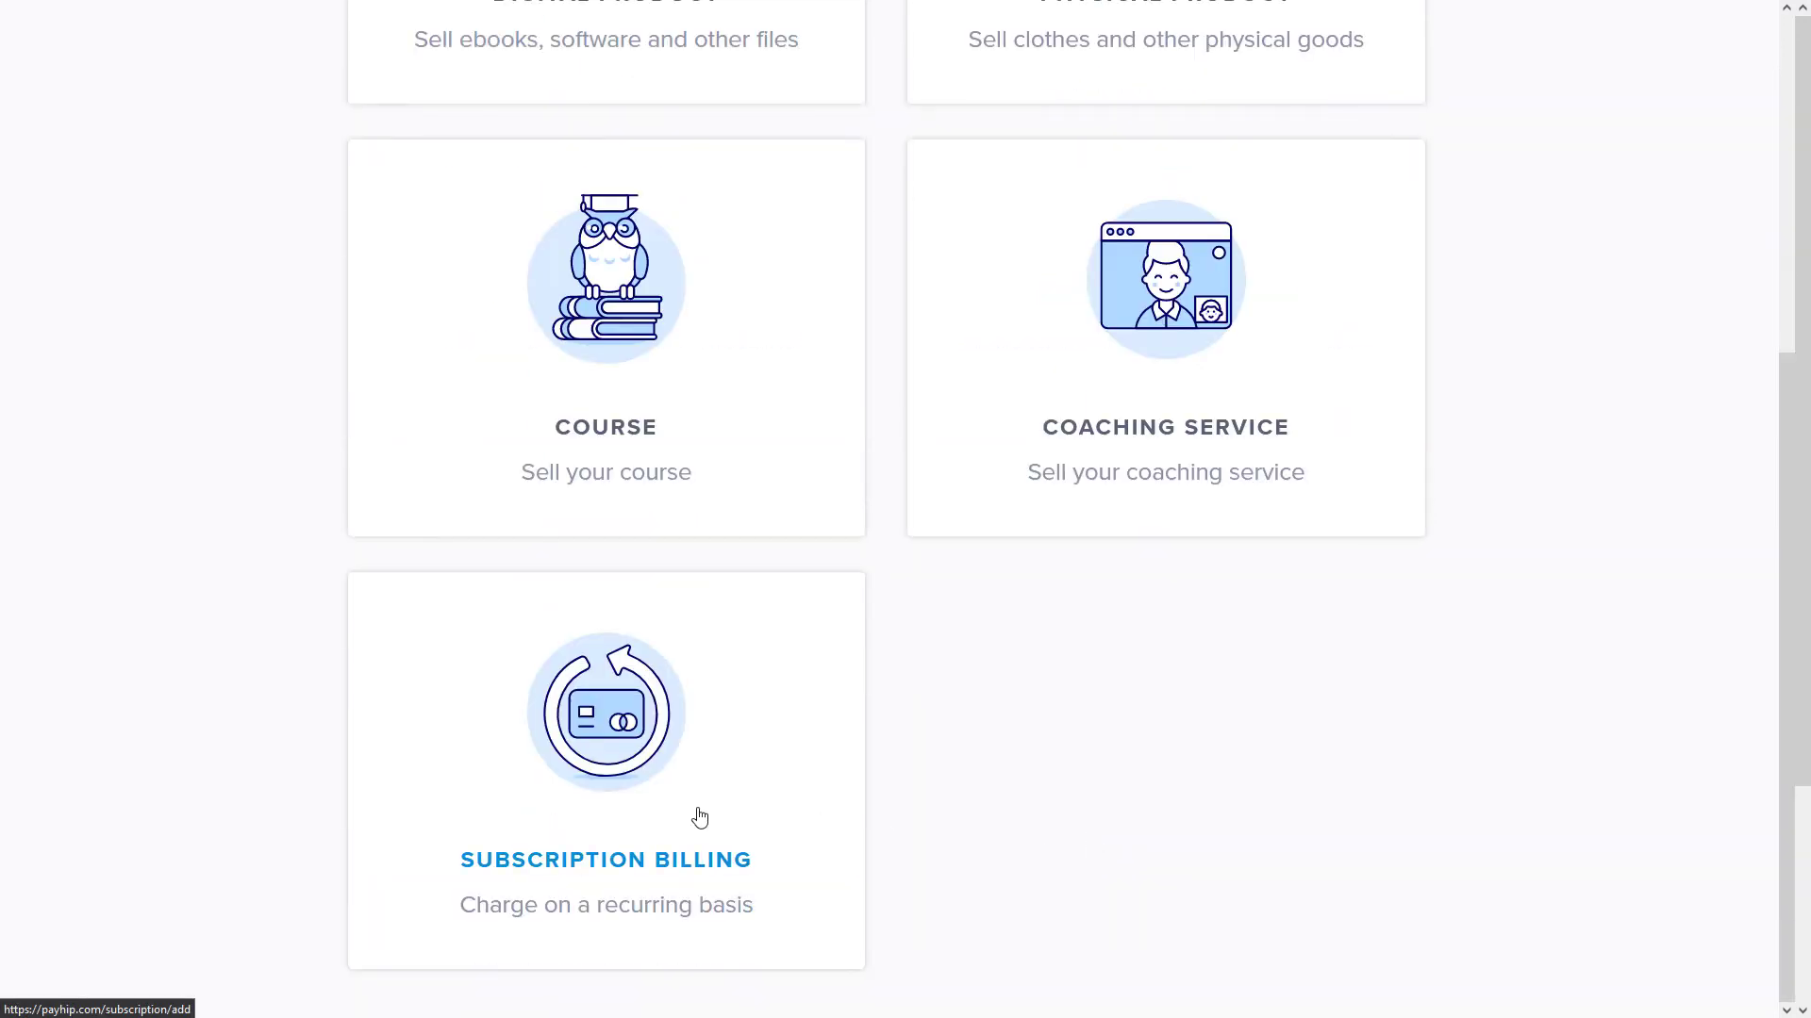
pyautogui.scroll(5, 699, 817)
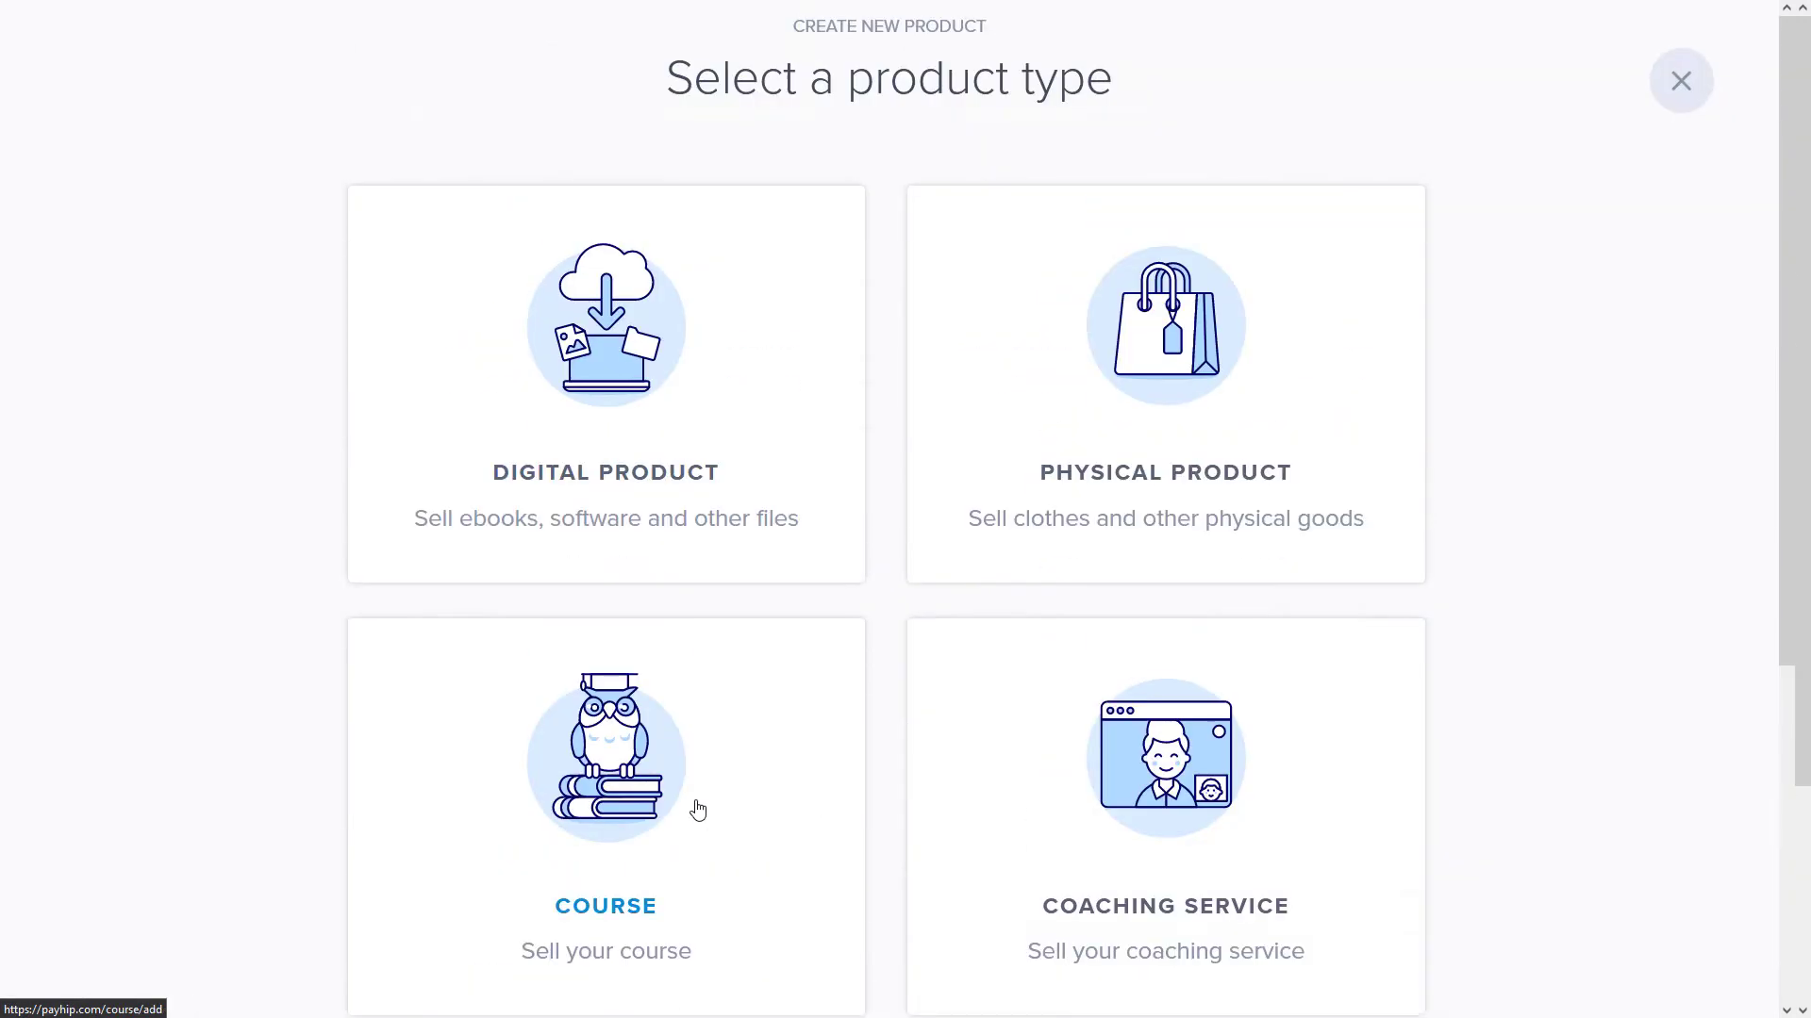
# - Create a digital product and upload A3 BJJ BELT CHARTS.pdf as its file
pyautogui.click(610, 363)
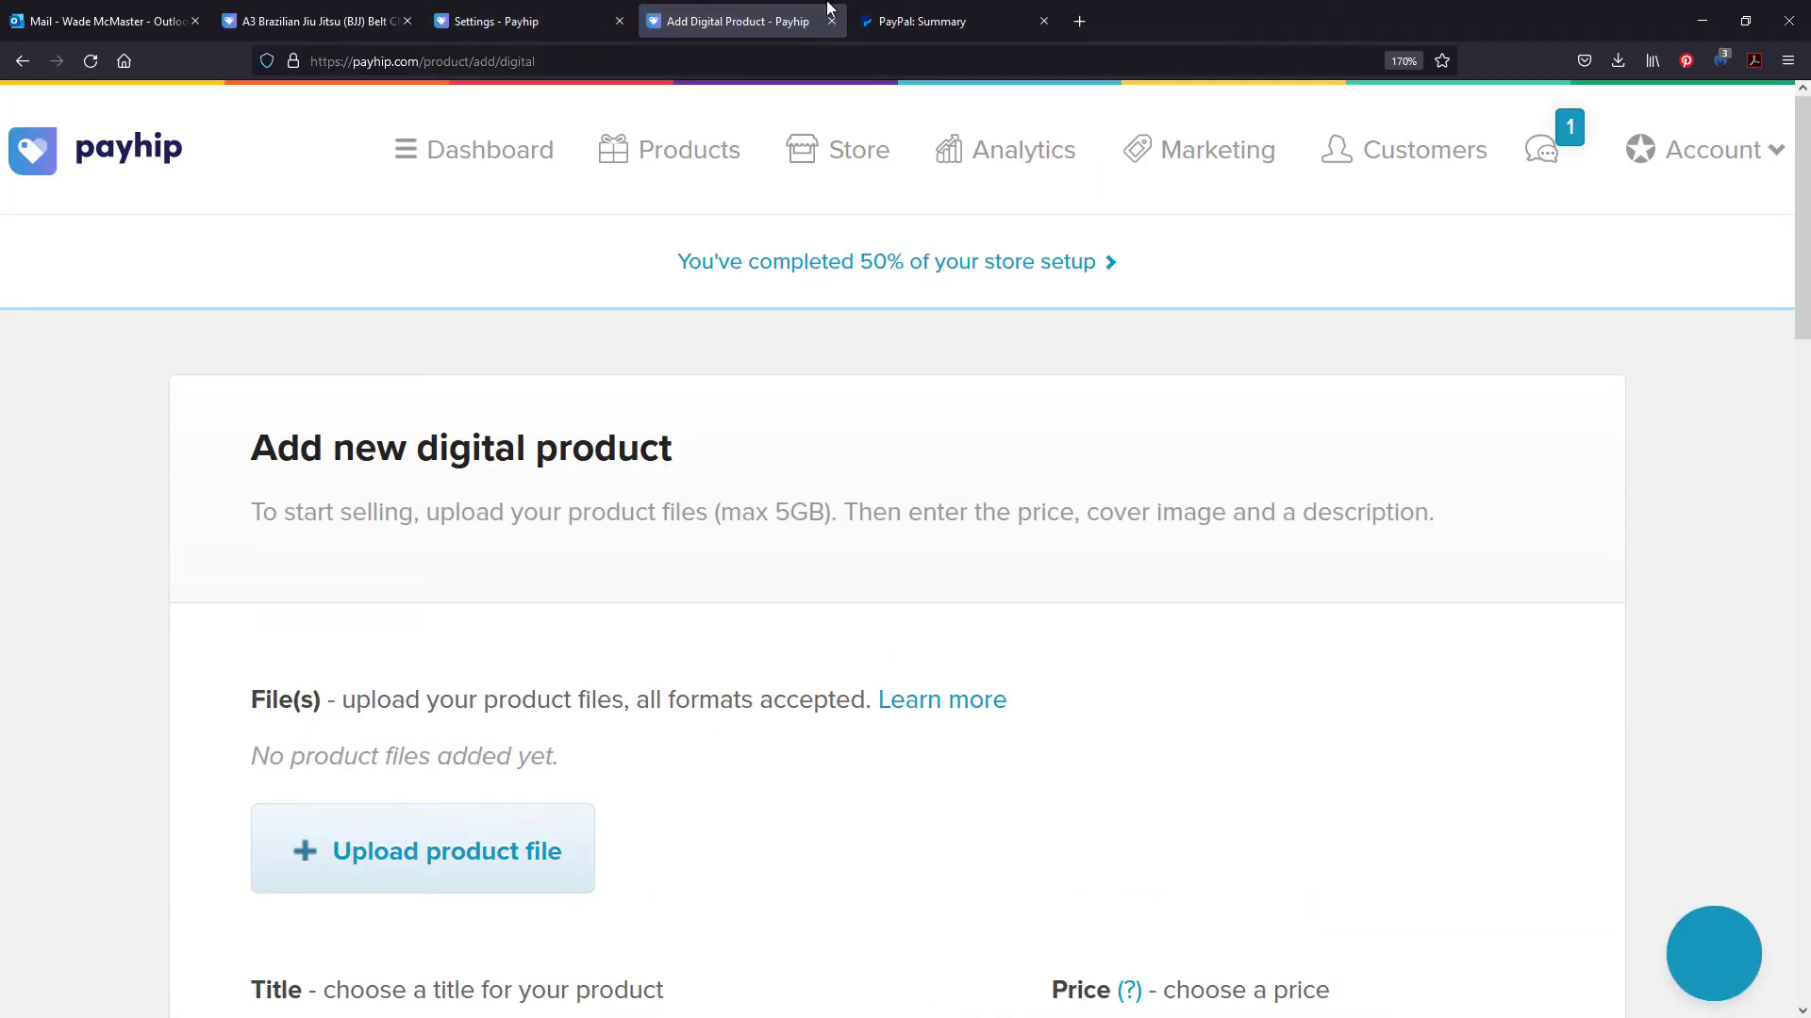
pyautogui.scroll(-5, 737, 394)
pyautogui.scroll(4, 739, 409)
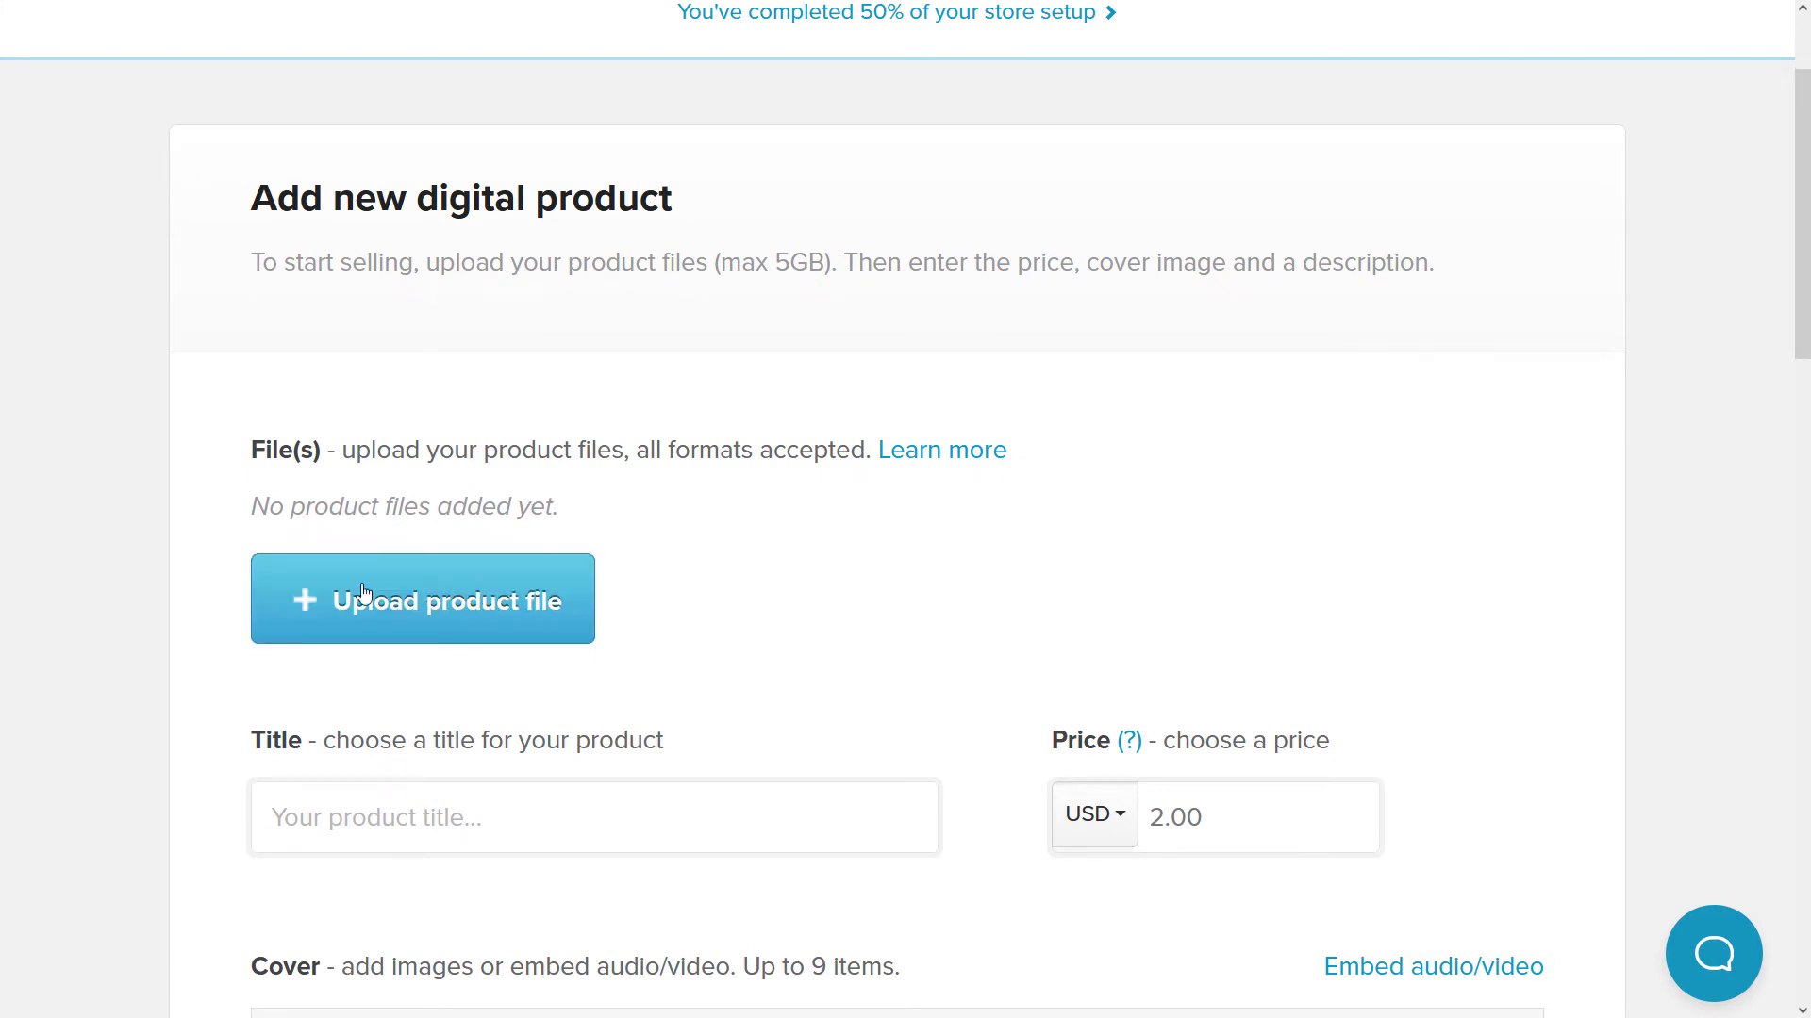
pyautogui.click(421, 601)
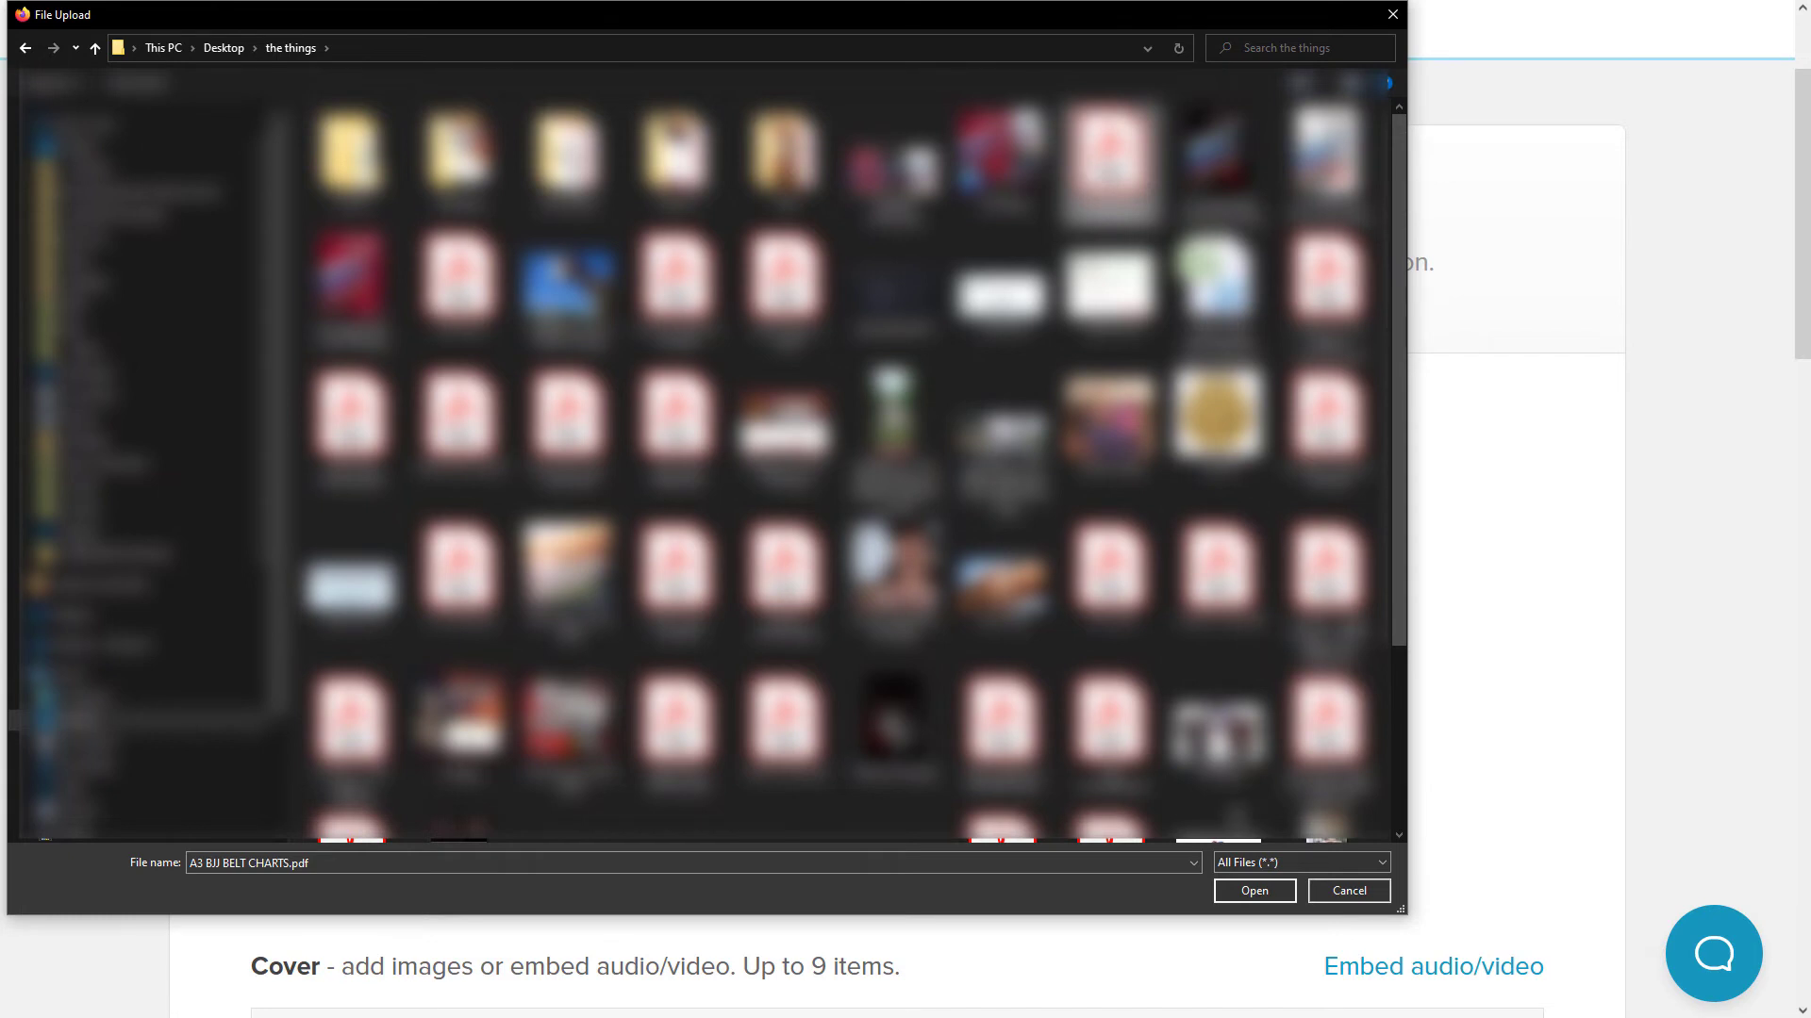
pyautogui.click(1249, 888)
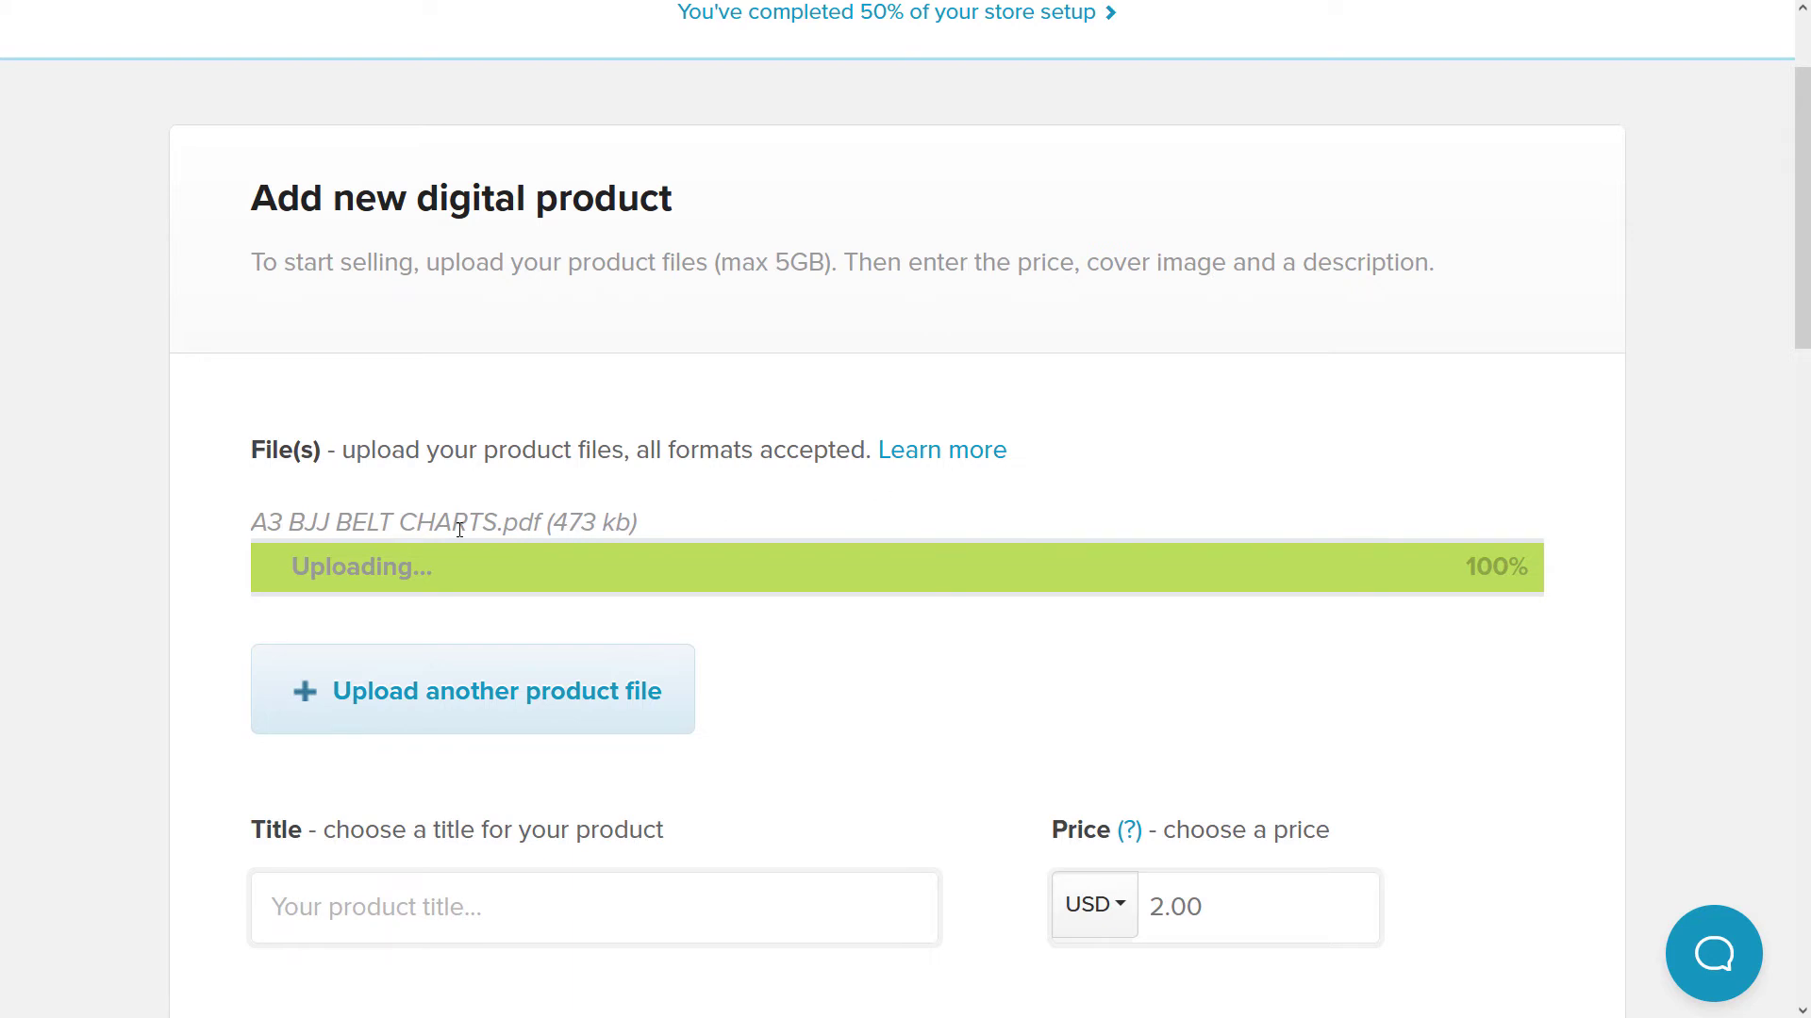
pyautogui.scroll(-2, 459, 529)
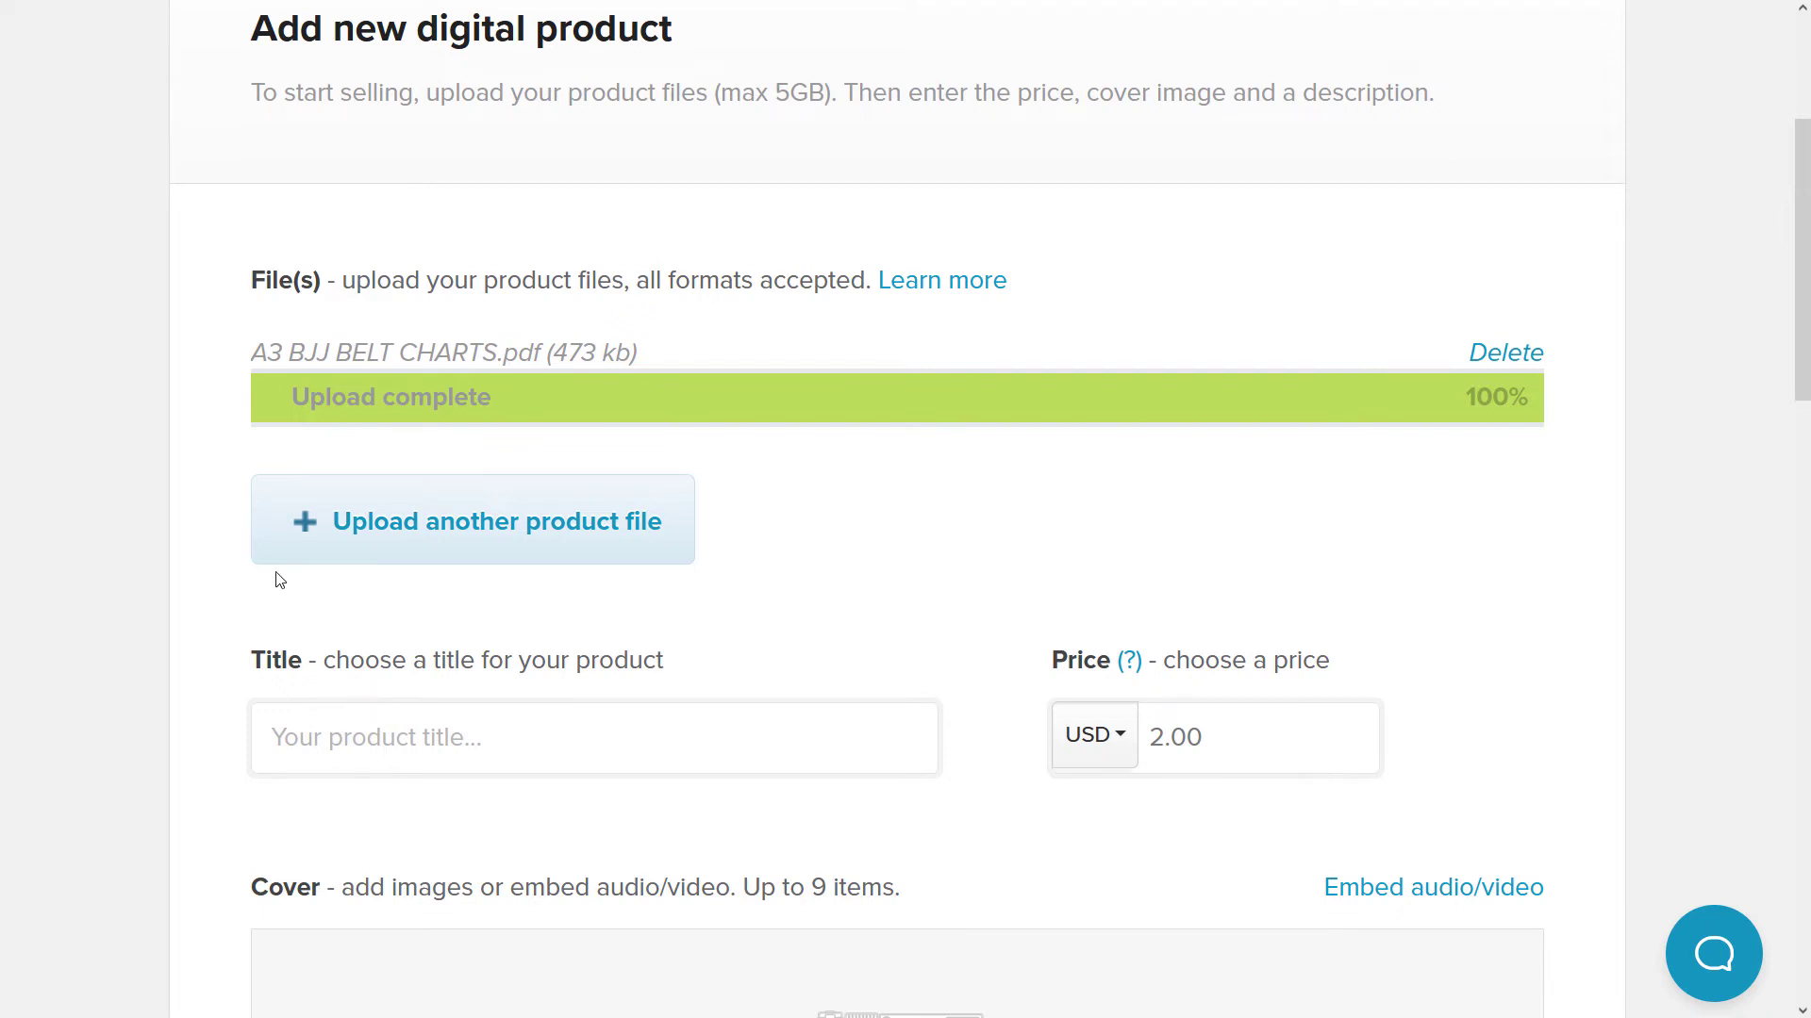
# - Title it 'A3 Brazilian Jiu Jitsu (BJJ) Belt Chart Canva Templates' and set the price to 7.99 USD
pyautogui.click(385, 733)
pyautogui.write('A3 Brazilian Jiu Jitsu (BJJ) Belt Chart Canva Templates')
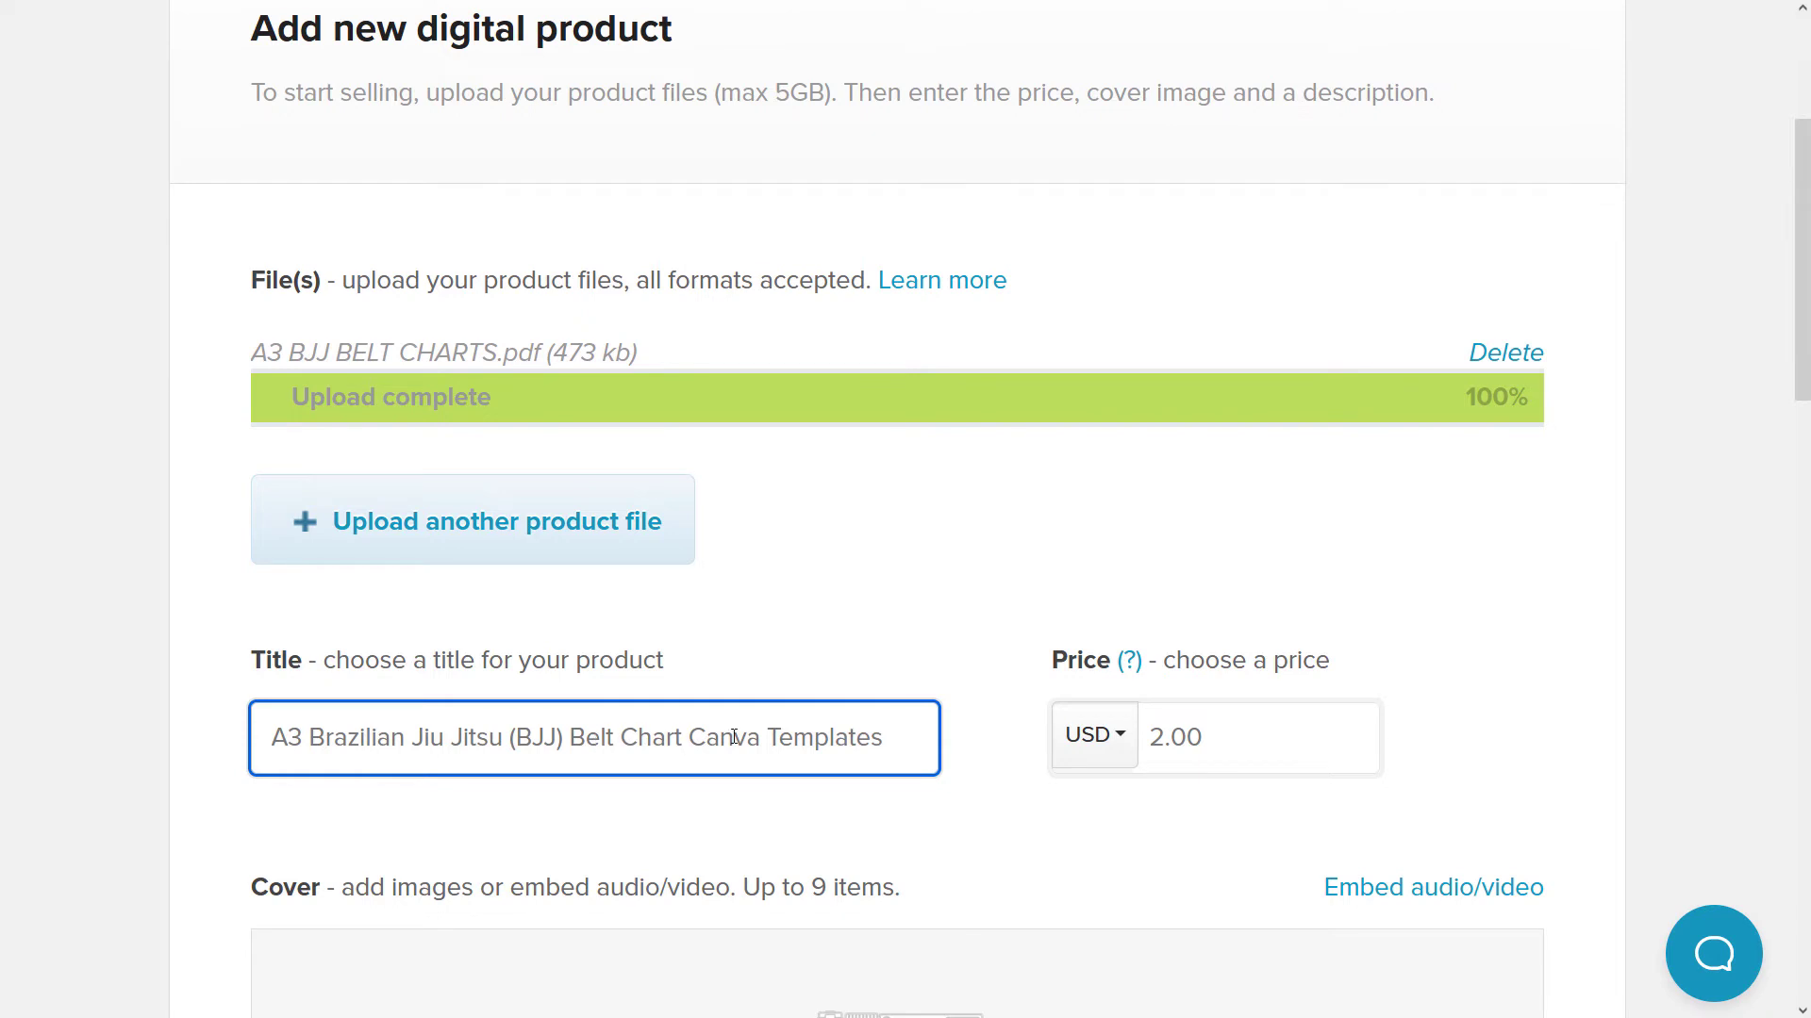
pyautogui.press('Tab')
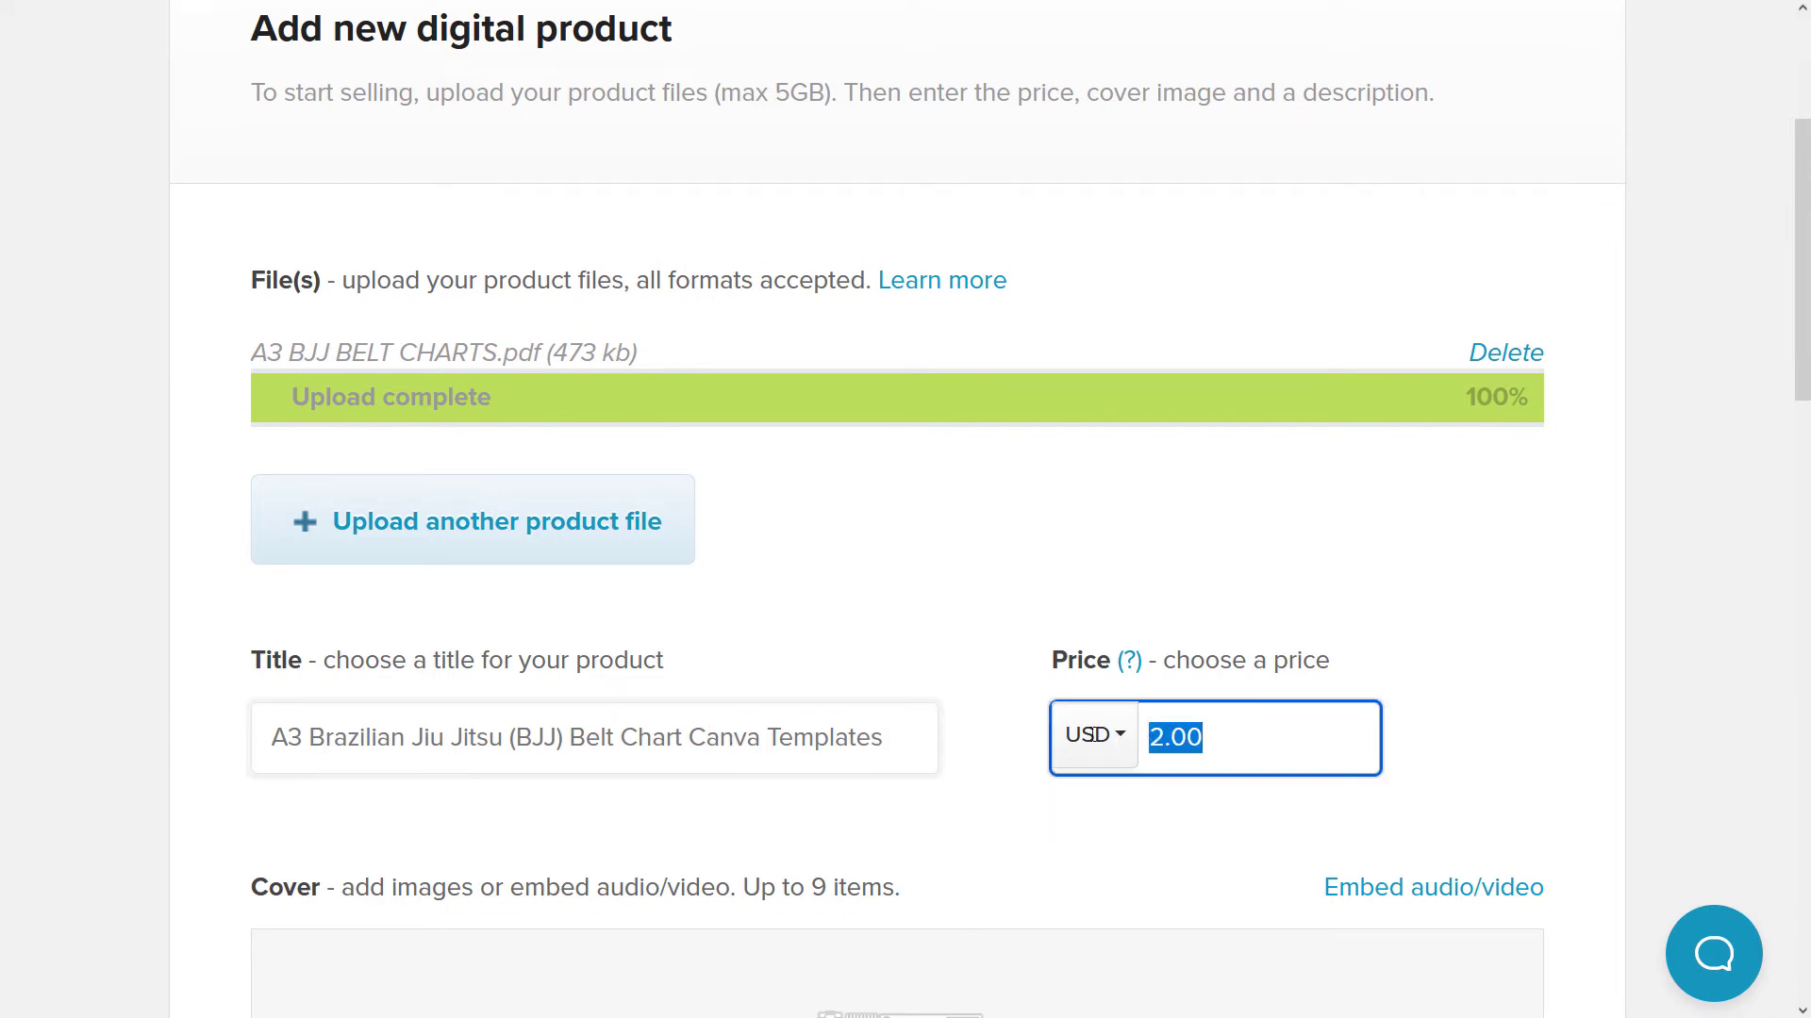
pyautogui.write('8')
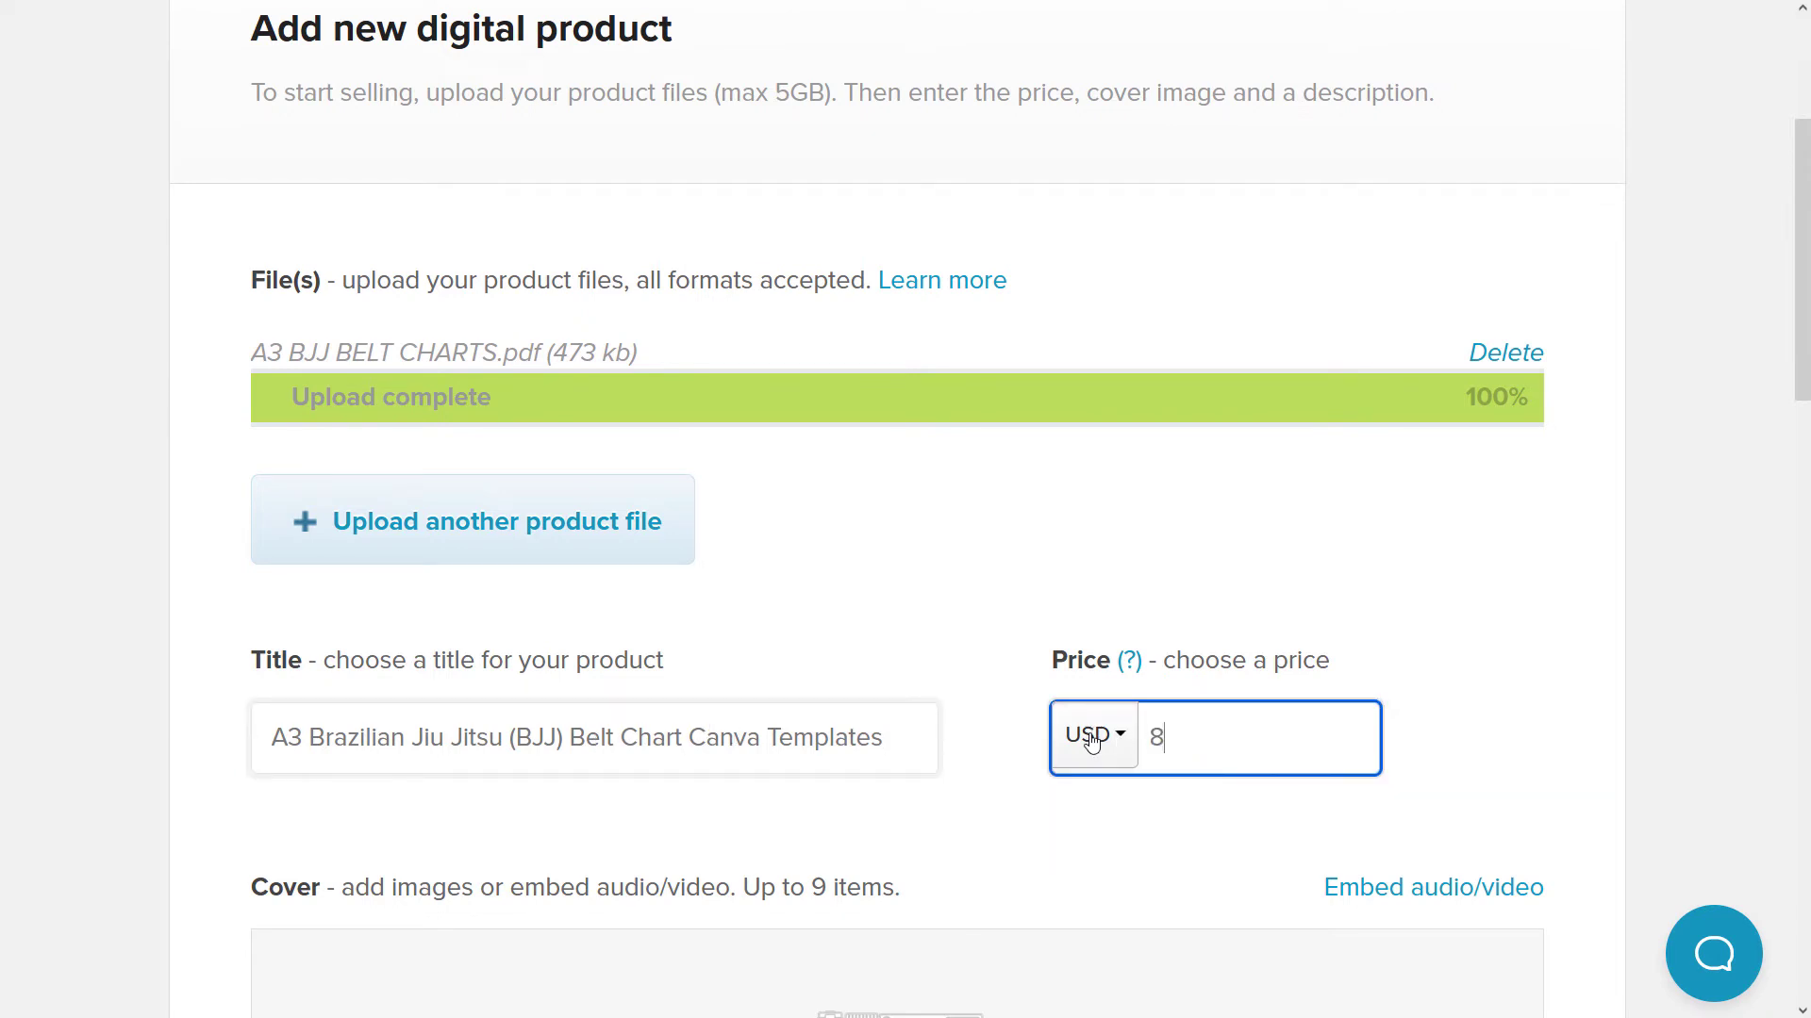
pyautogui.press('BackSpace')
pyautogui.write('7.99')
pyautogui.scroll(-5, 1013, 596)
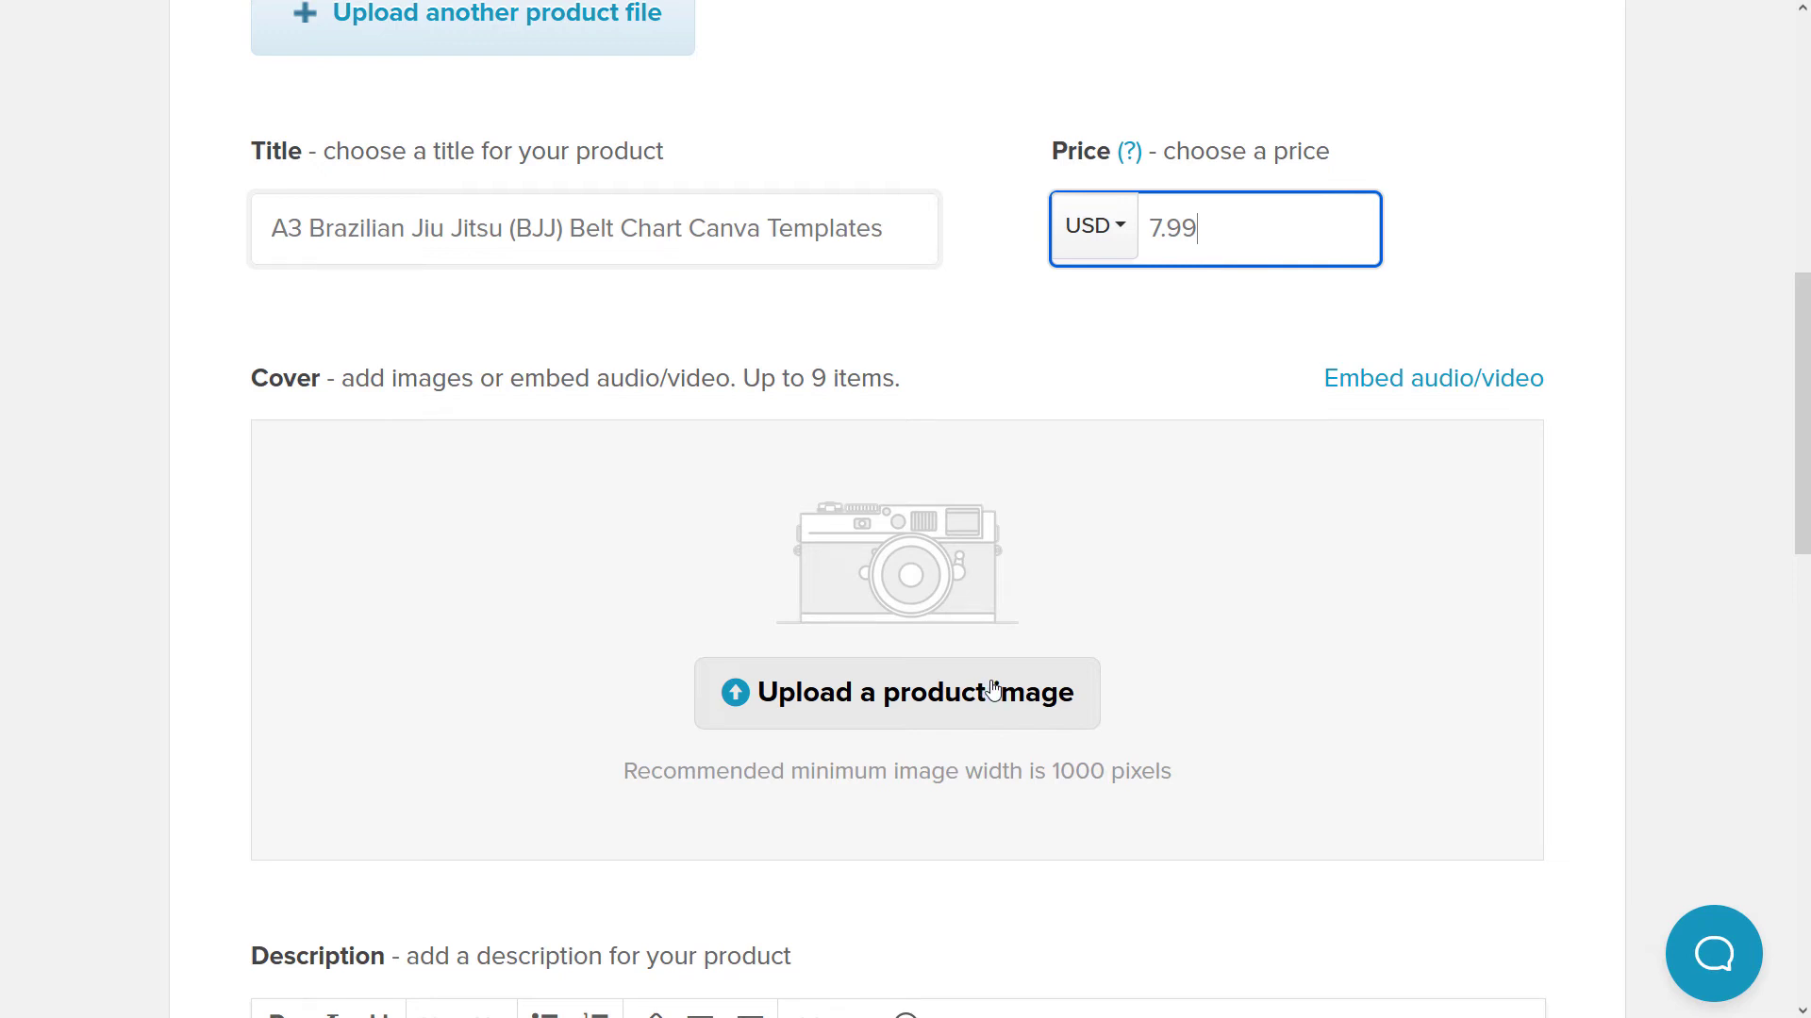
# - Upload the three-belt-chart image as the product's cover image
pyautogui.click(992, 692)
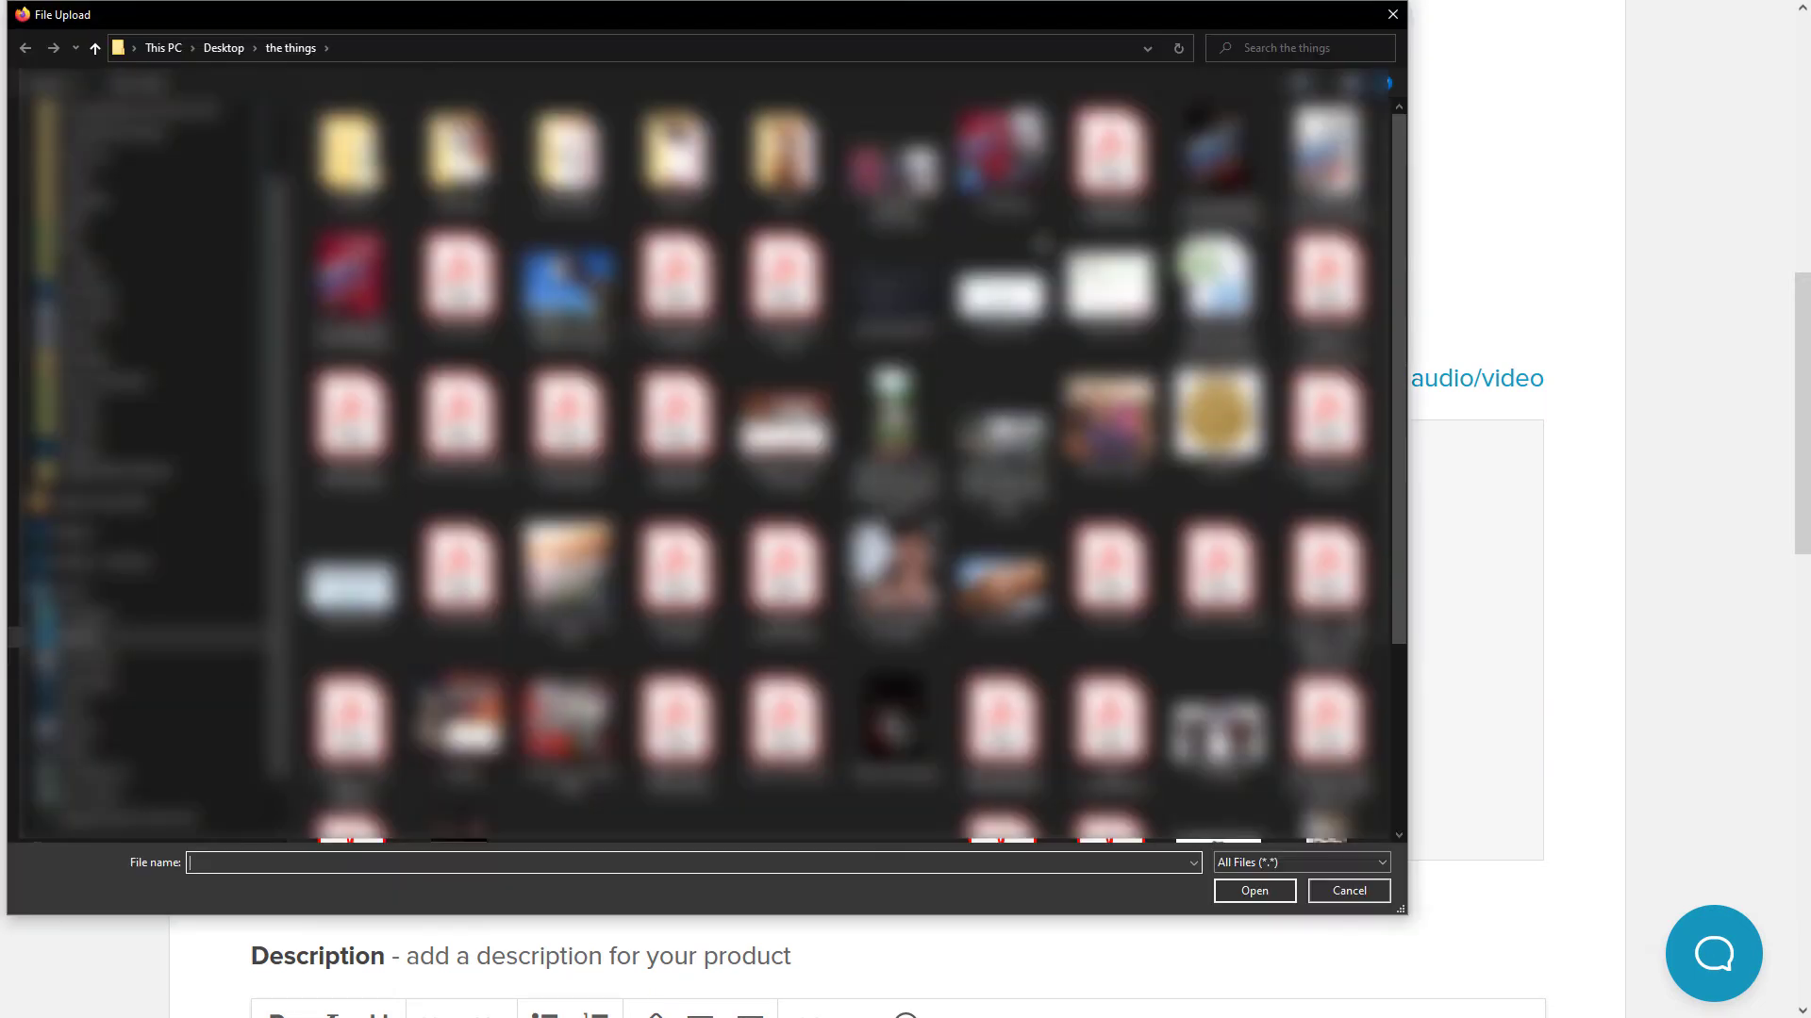
pyautogui.doubleClick(894, 165)
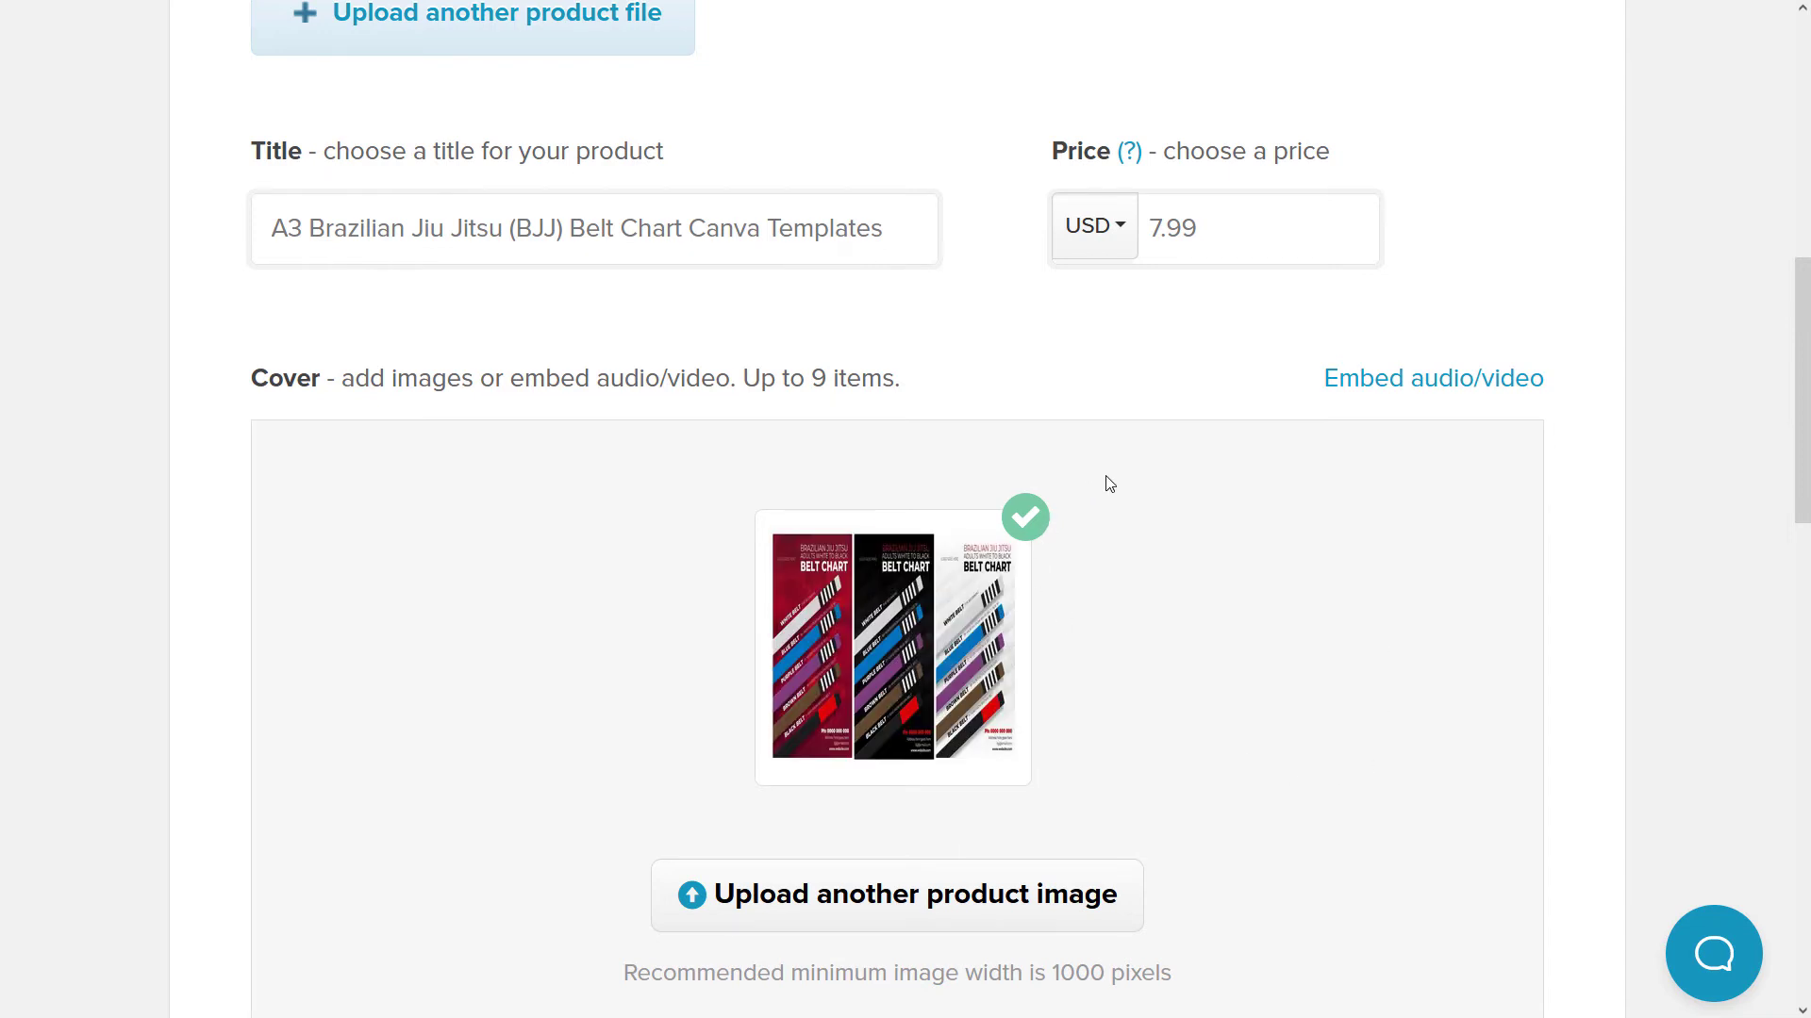
pyautogui.scroll(-3, 1091, 308)
pyautogui.moveTo(920, 338)
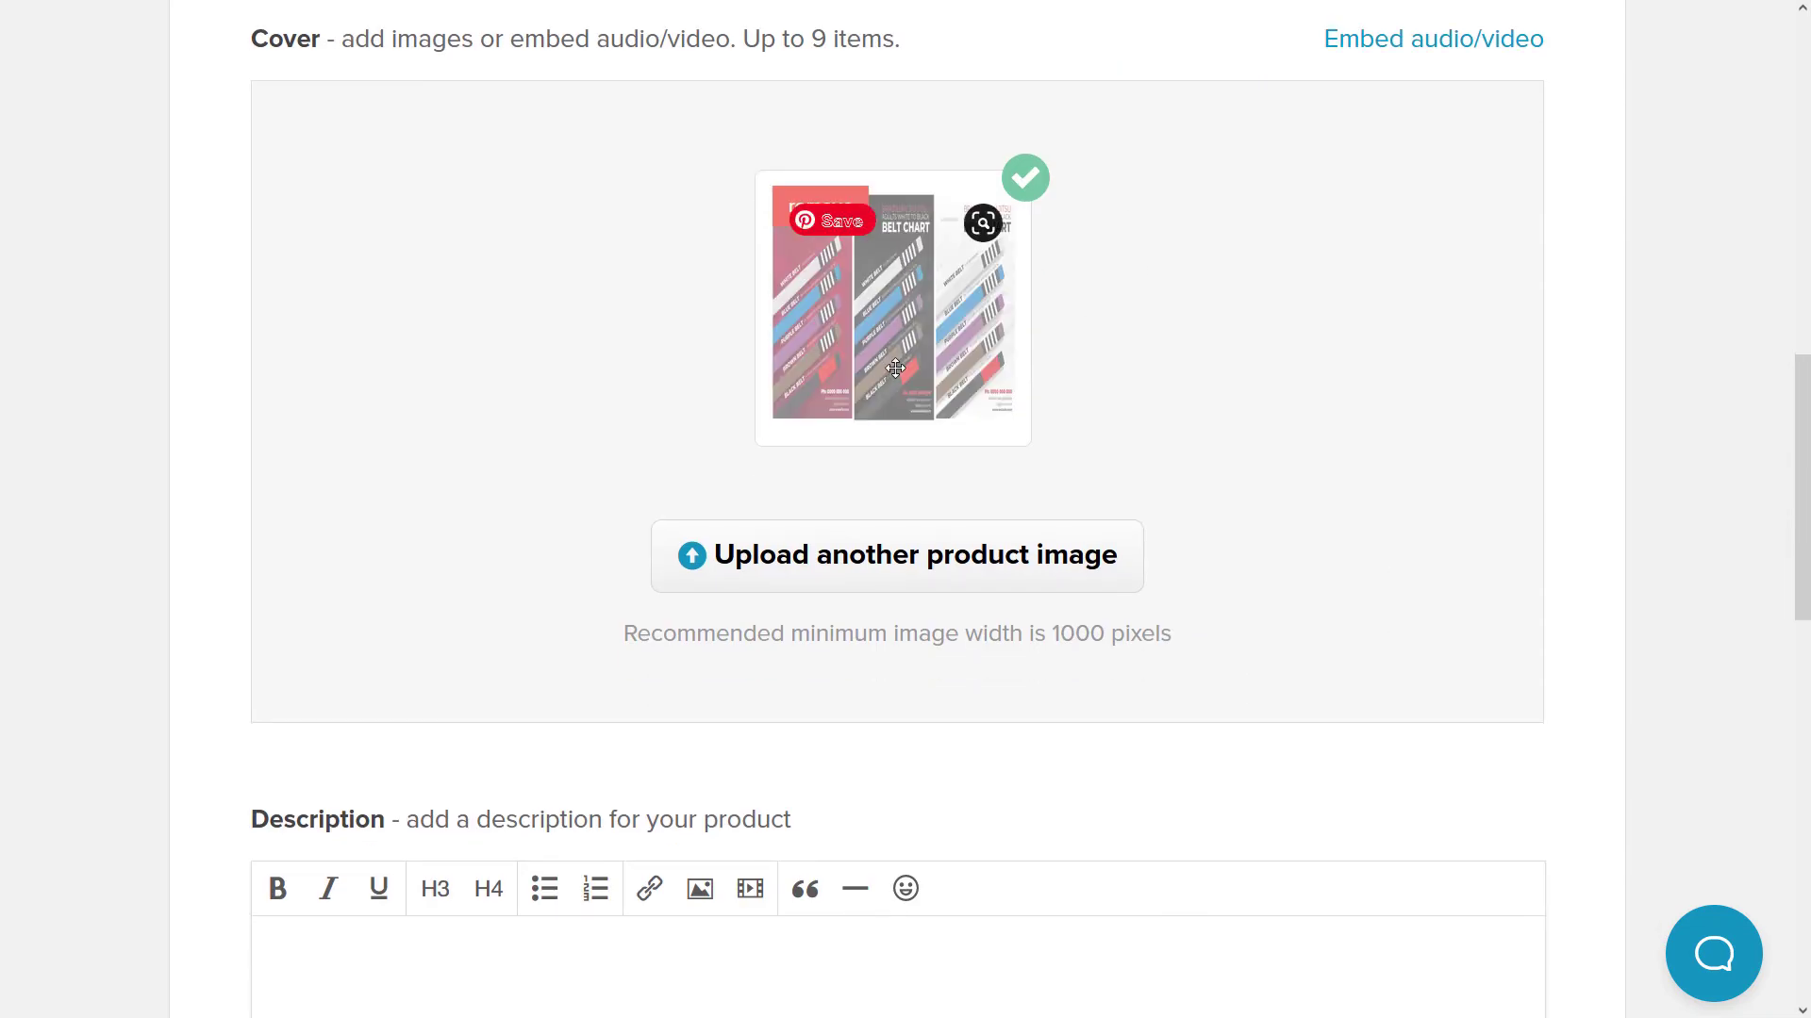
pyautogui.scroll(-6, 698, 405)
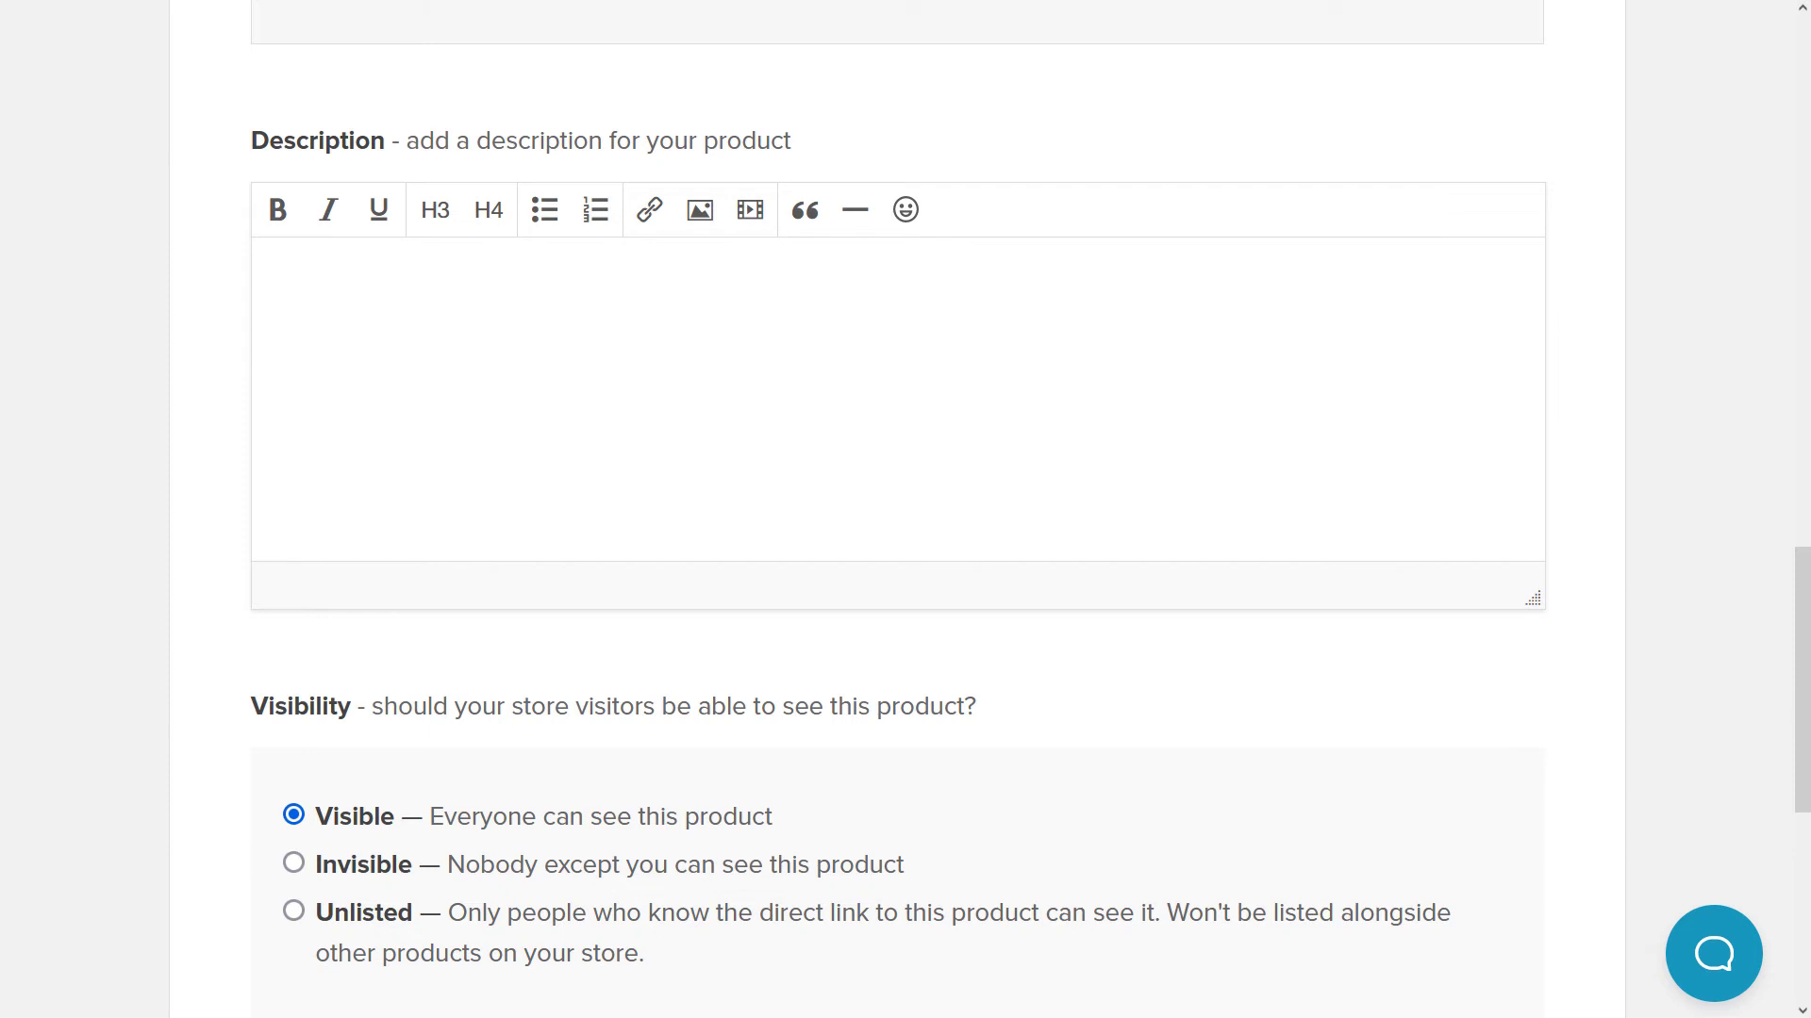
# - Paste the sales copy into the description and make 'What's included?' a heading
pyautogui.hotkey('ctrl', 'v')
pyautogui.moveTo(480, 444); pyautogui.dragTo(275, 445)
pyautogui.click(435, 209)
# - Insert the belt chart template image at the end of the description
pyautogui.click(1343, 519)
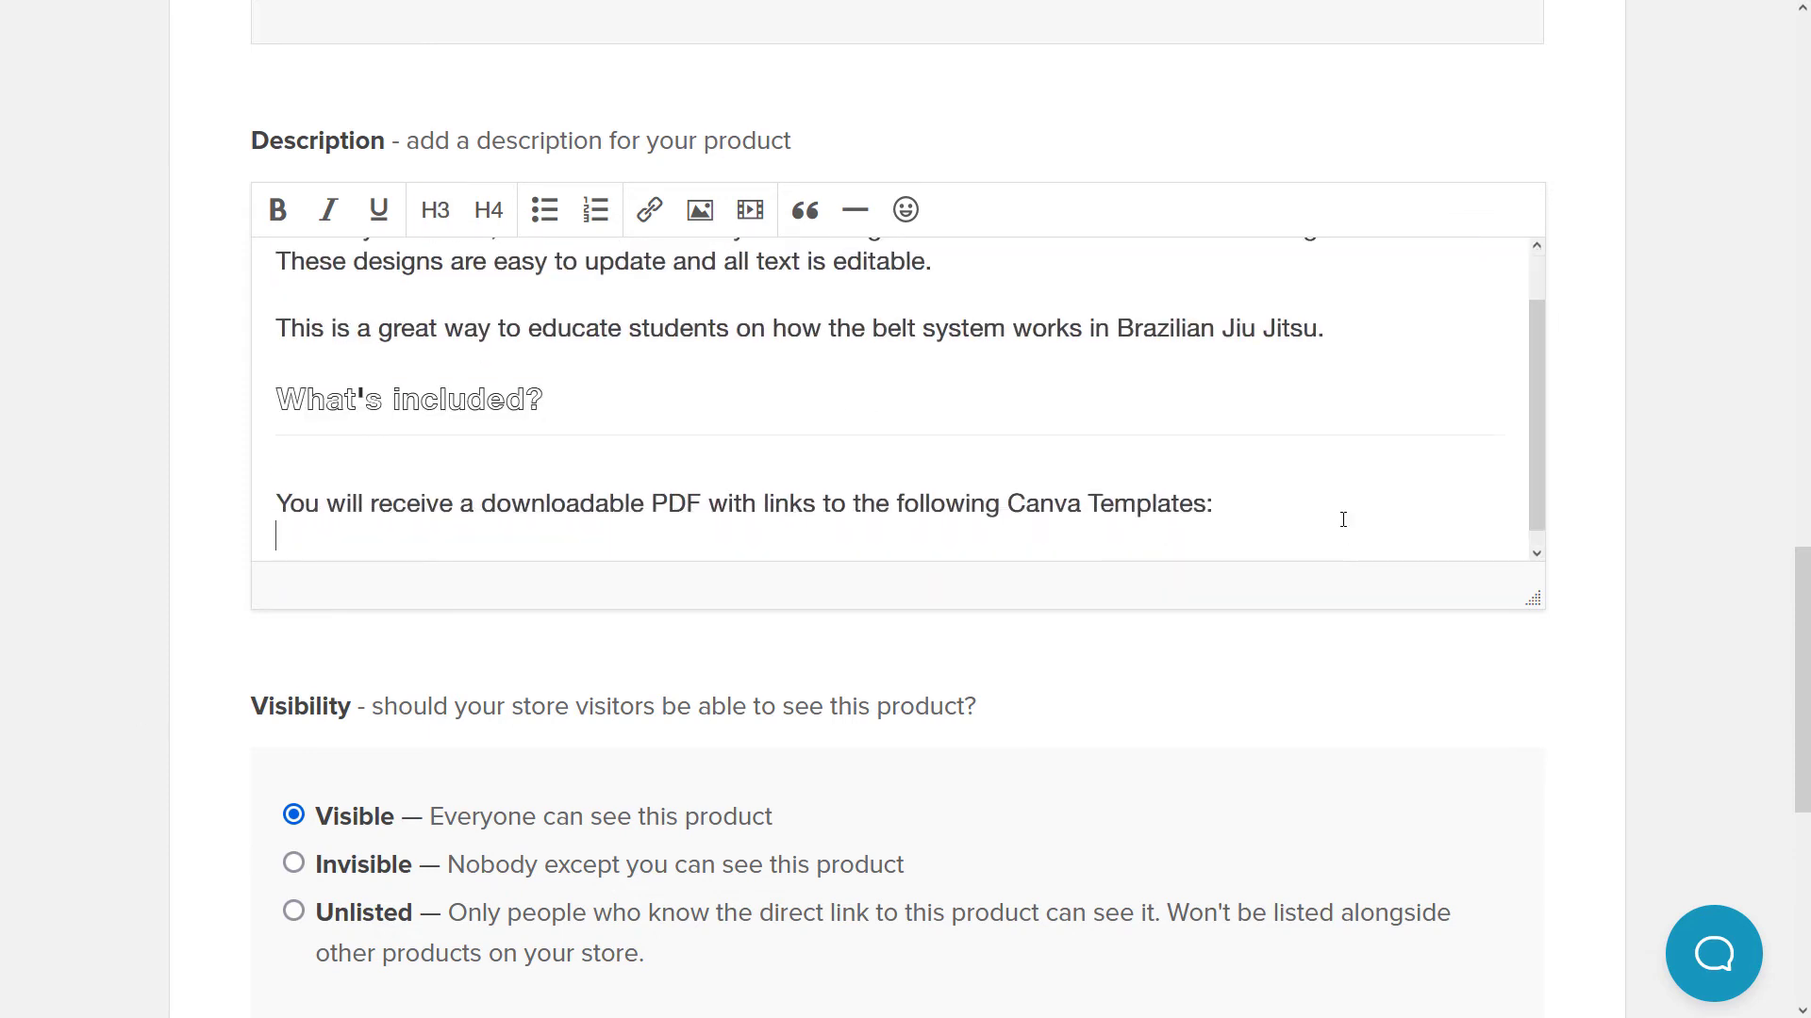
pyautogui.click(698, 210)
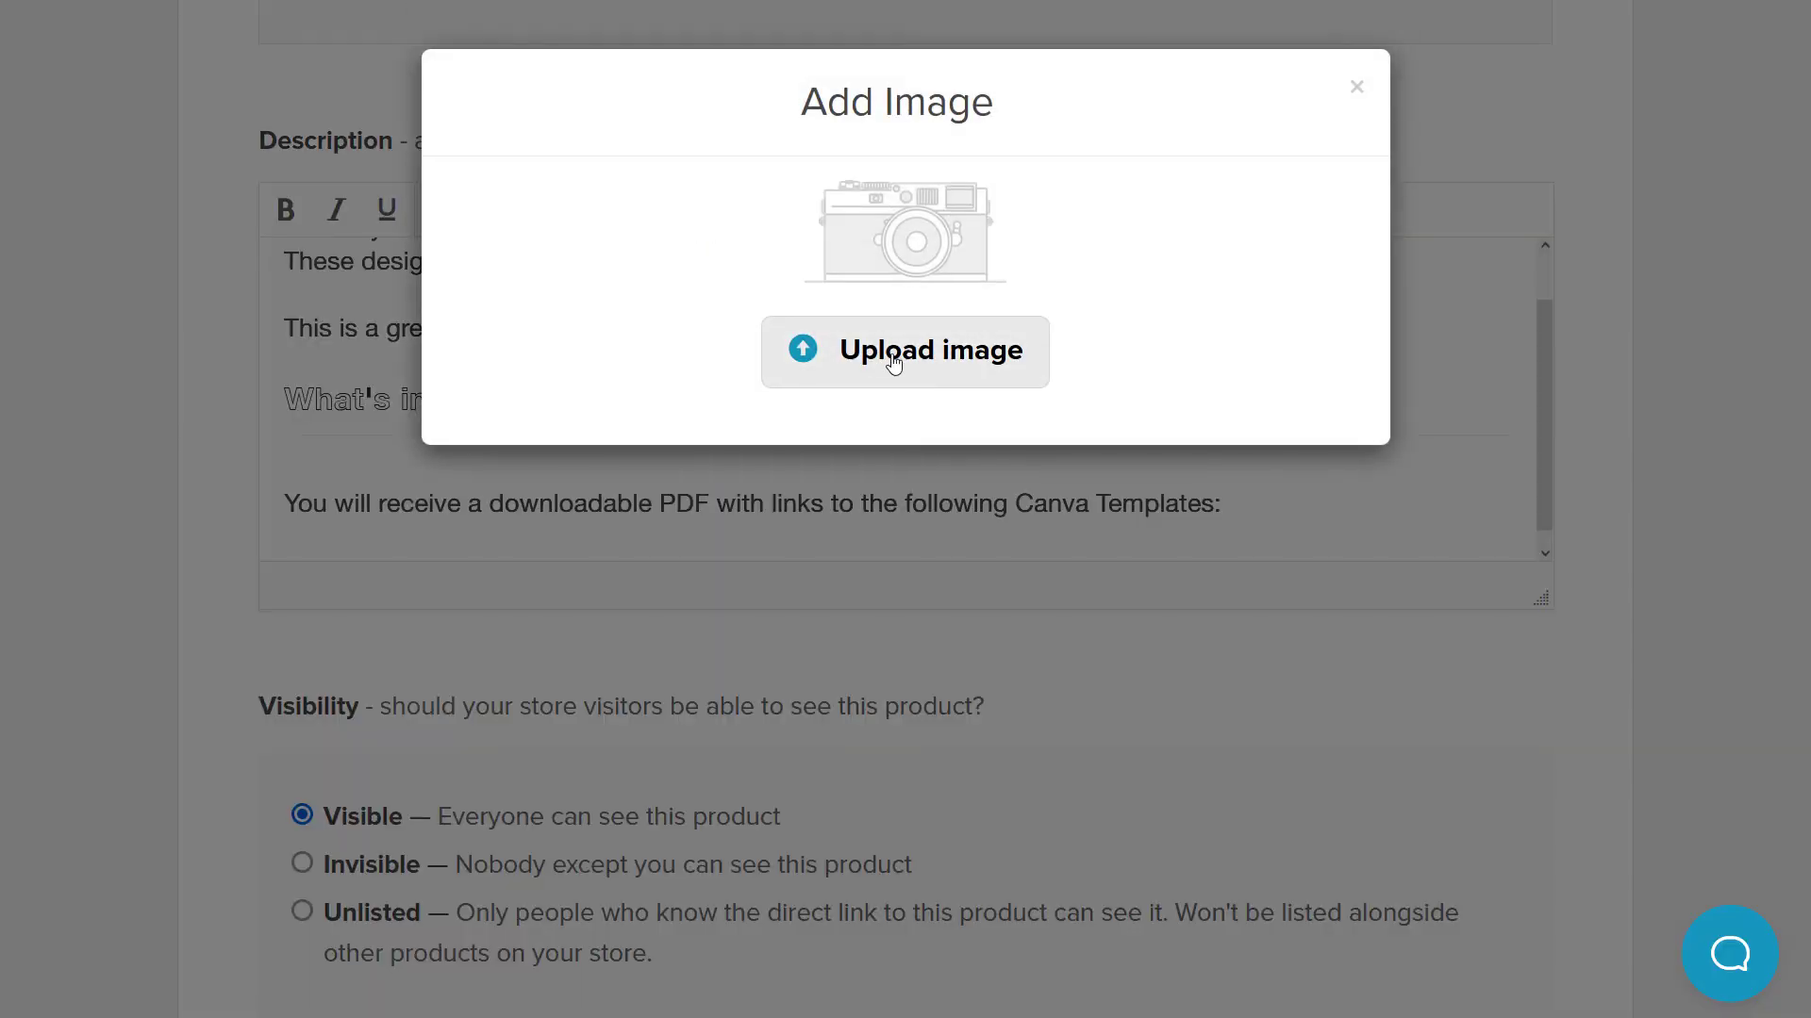
pyautogui.click(897, 358)
pyautogui.doubleClick(1029, 722)
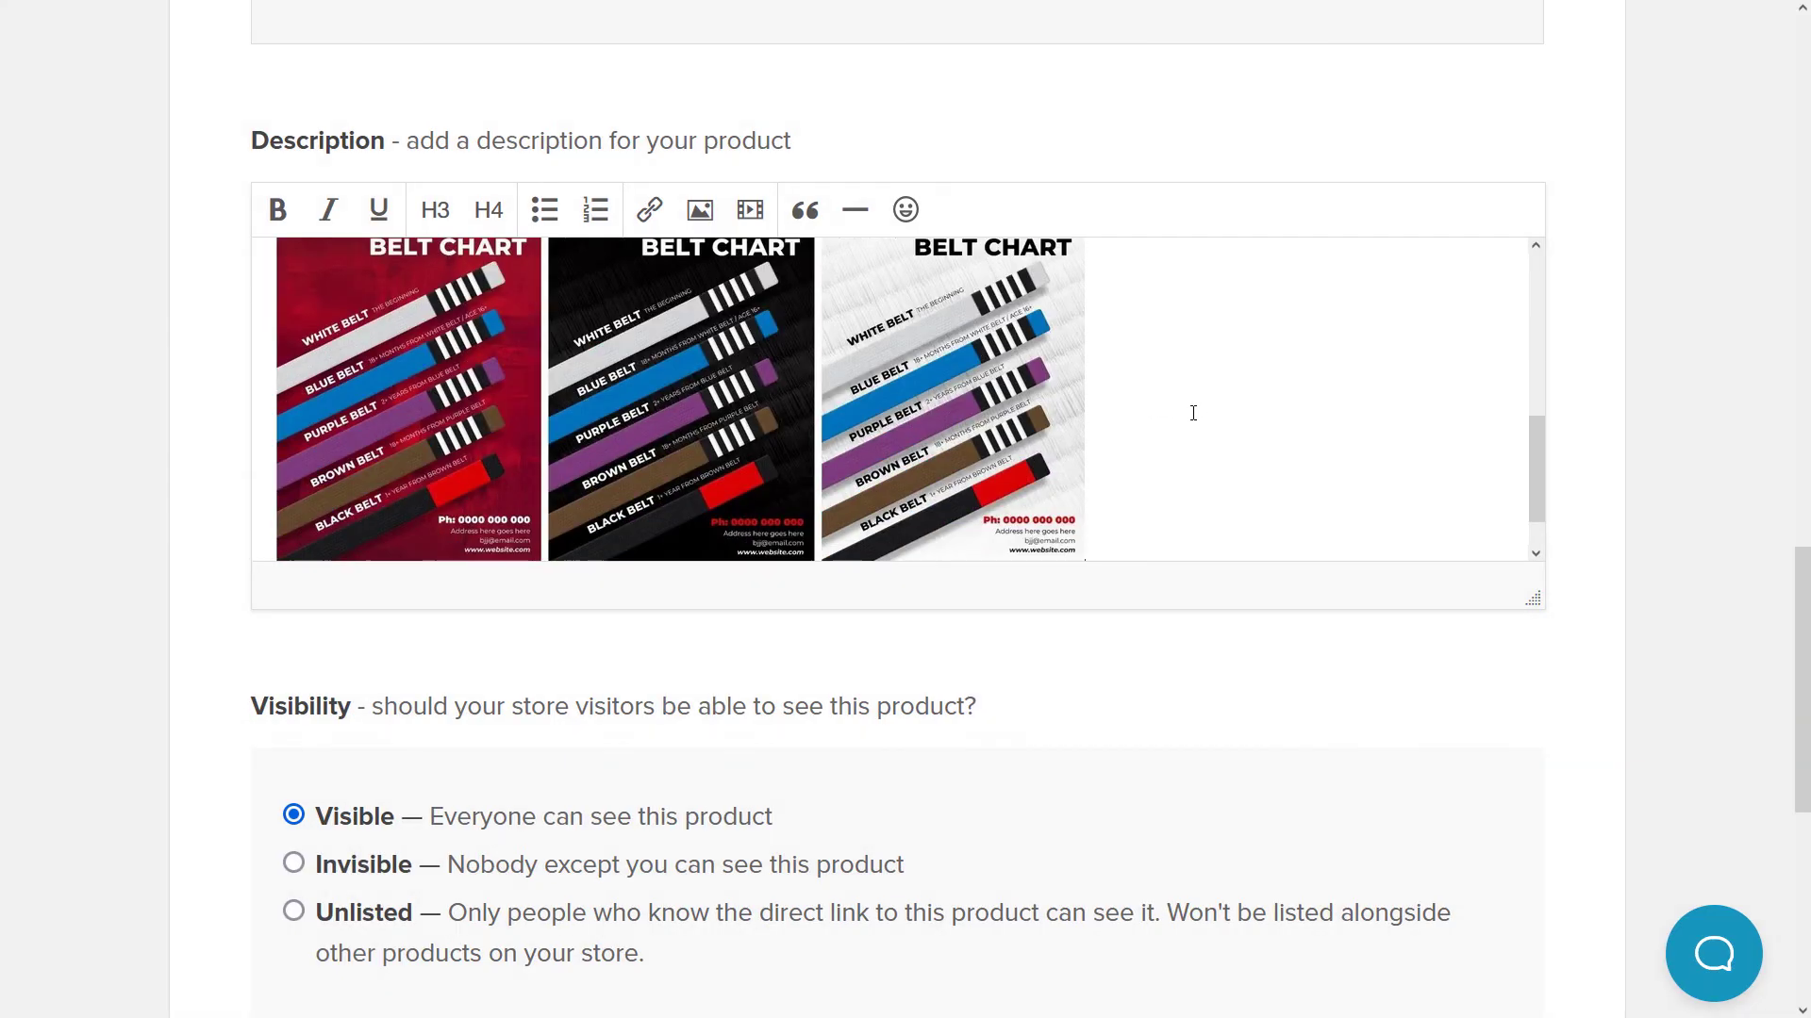
pyautogui.scroll(-3, 493, 550)
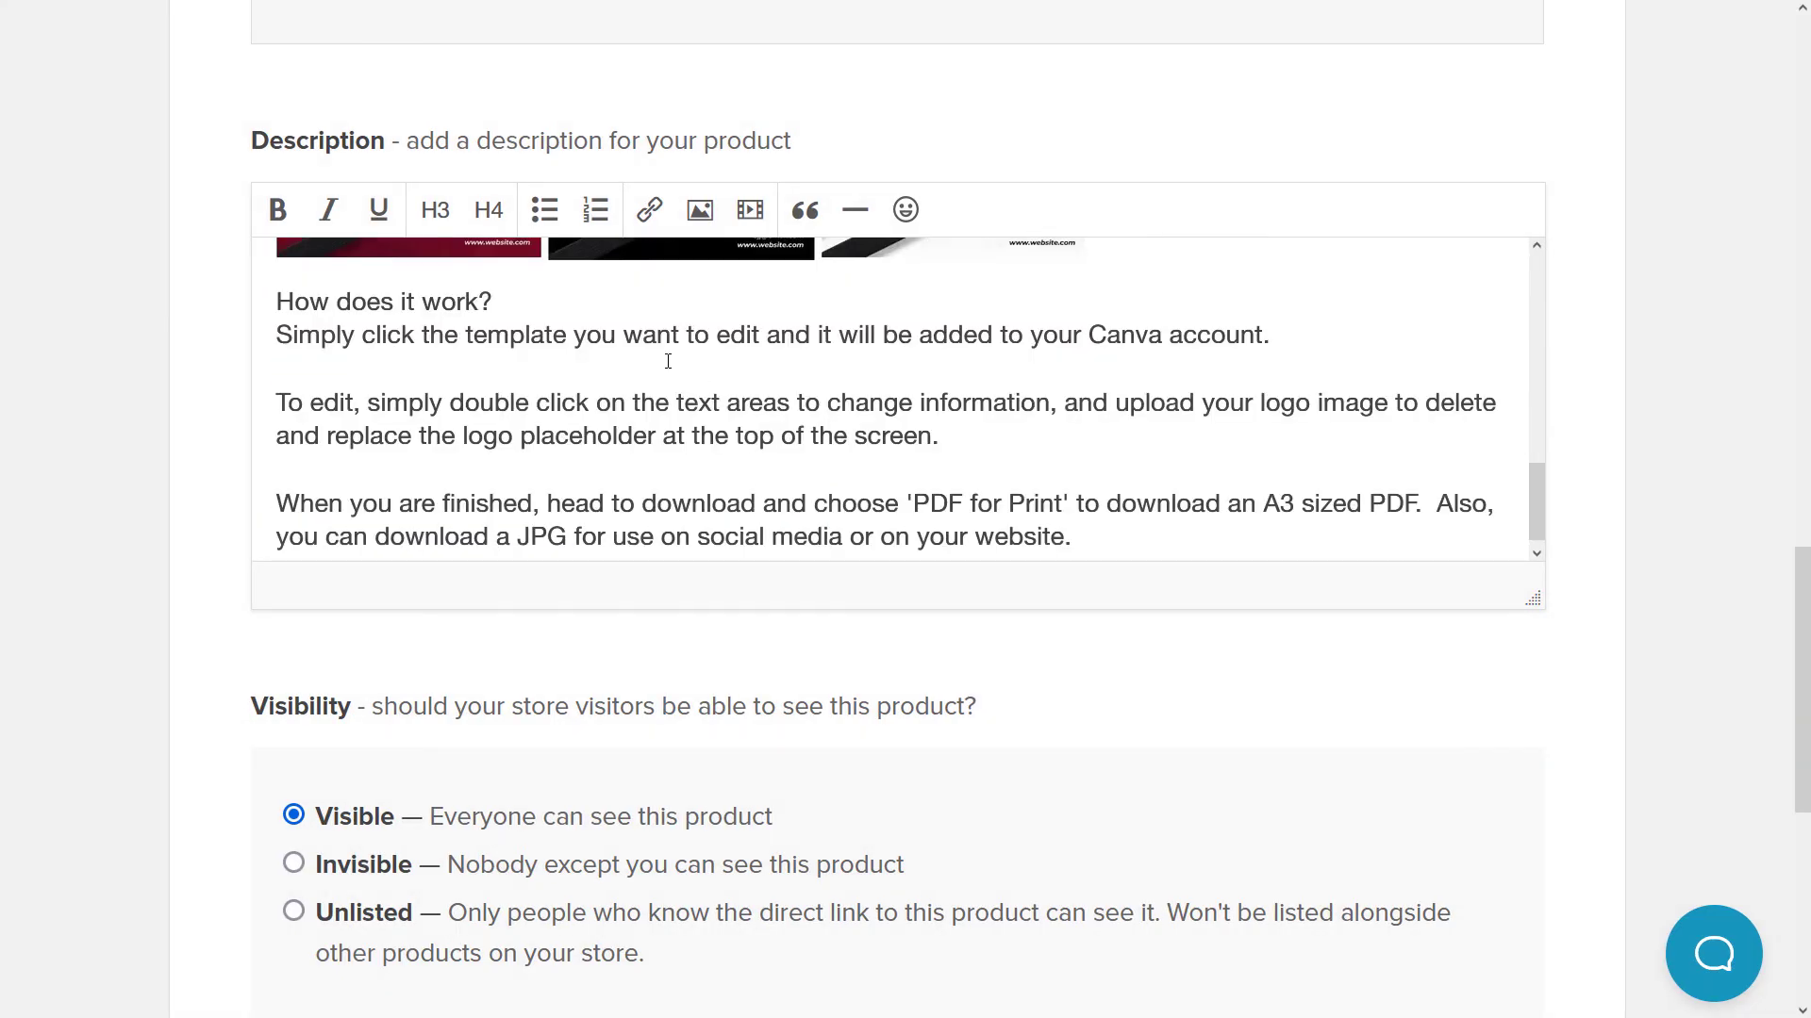
# - Format 'How does it work?' as an H3 heading
pyautogui.moveTo(495, 309); pyautogui.dragTo(289, 304)
pyautogui.click(530, 304)
pyautogui.press('Return')
pyautogui.click(435, 209)
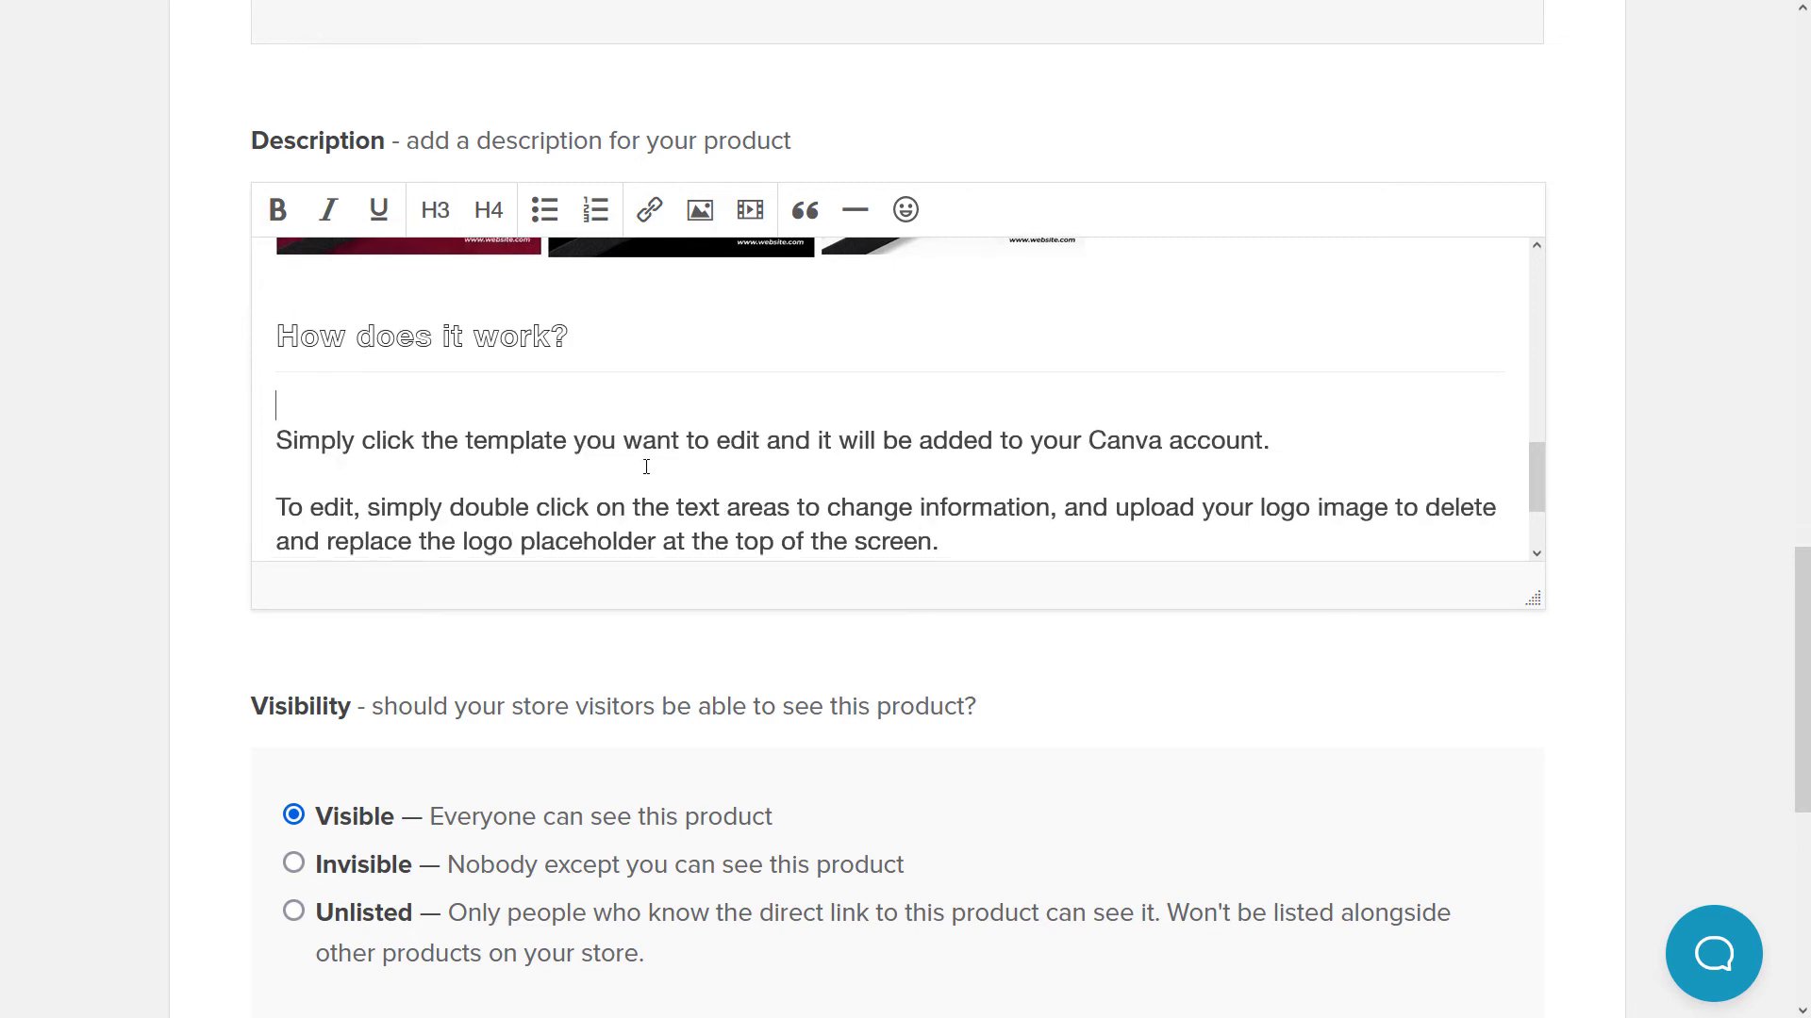
pyautogui.scroll(-2, 646, 467)
pyautogui.scroll(10, 675, 468)
# - Insert 'link to the' after 'click the' in the How does it work? paragraph
pyautogui.scroll(-5, 679, 463)
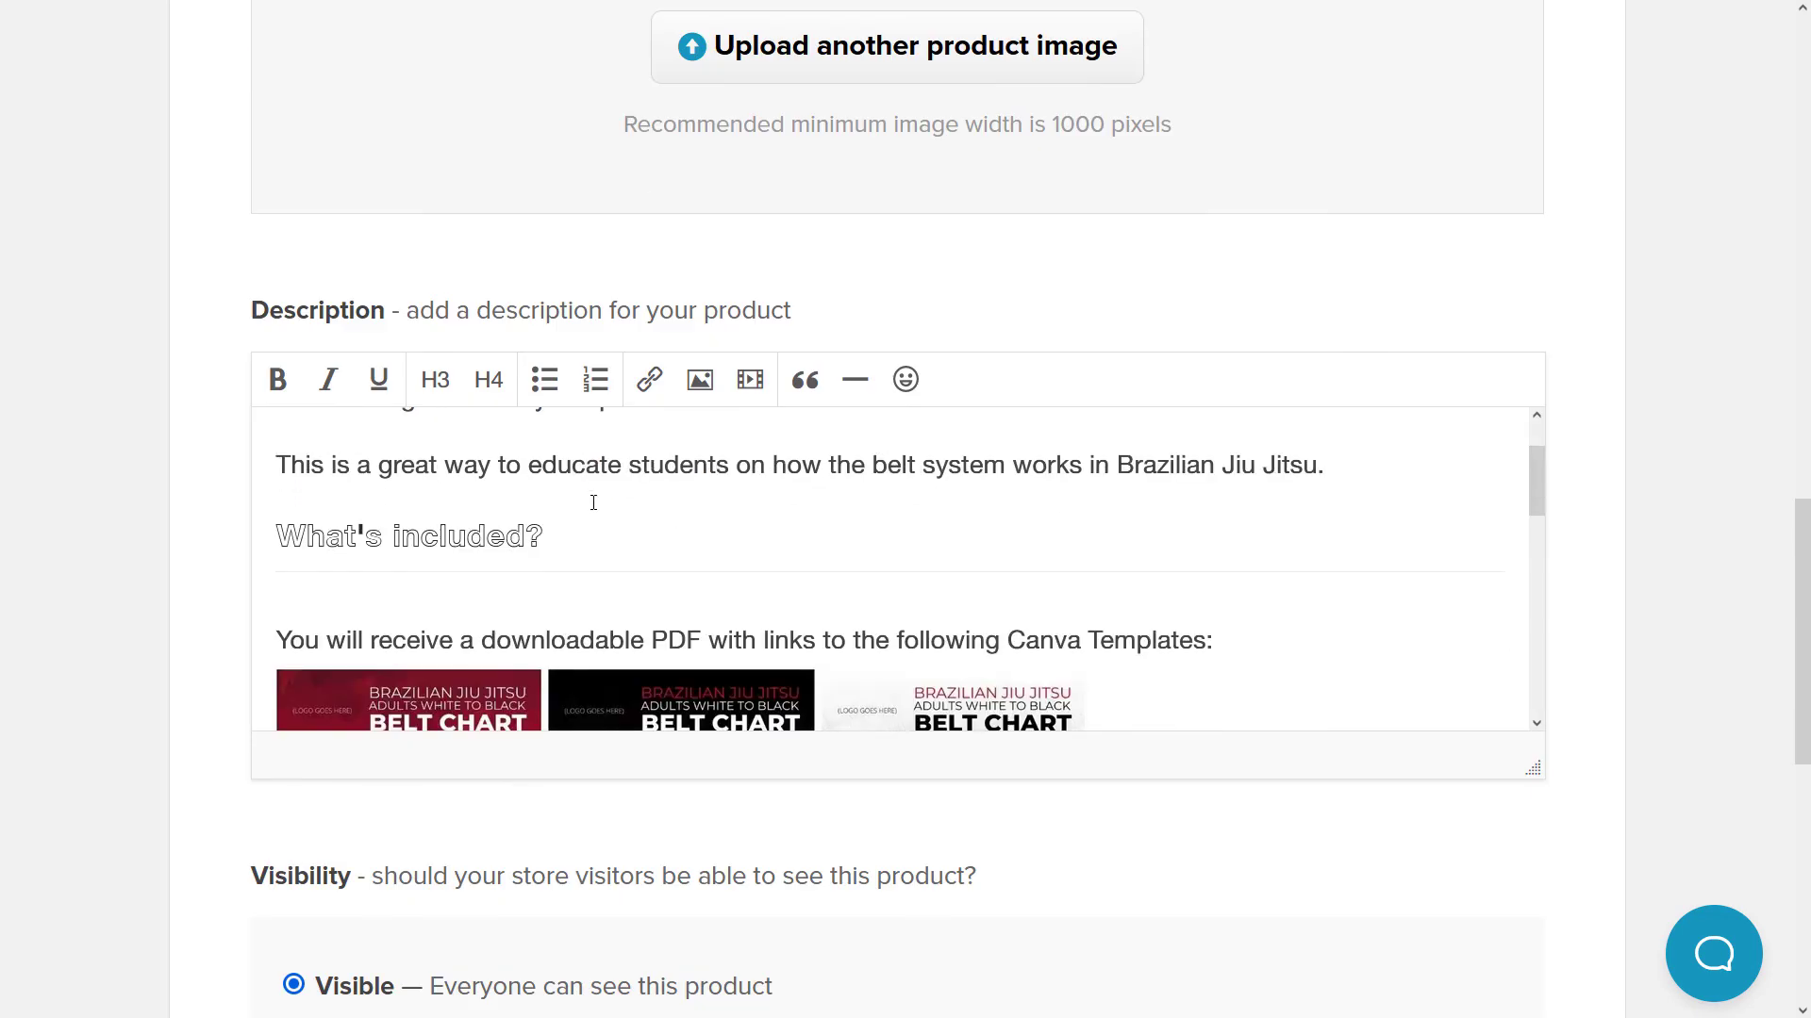
pyautogui.scroll(2, 593, 502)
pyautogui.moveTo(411, 435); pyautogui.dragTo(938, 552)
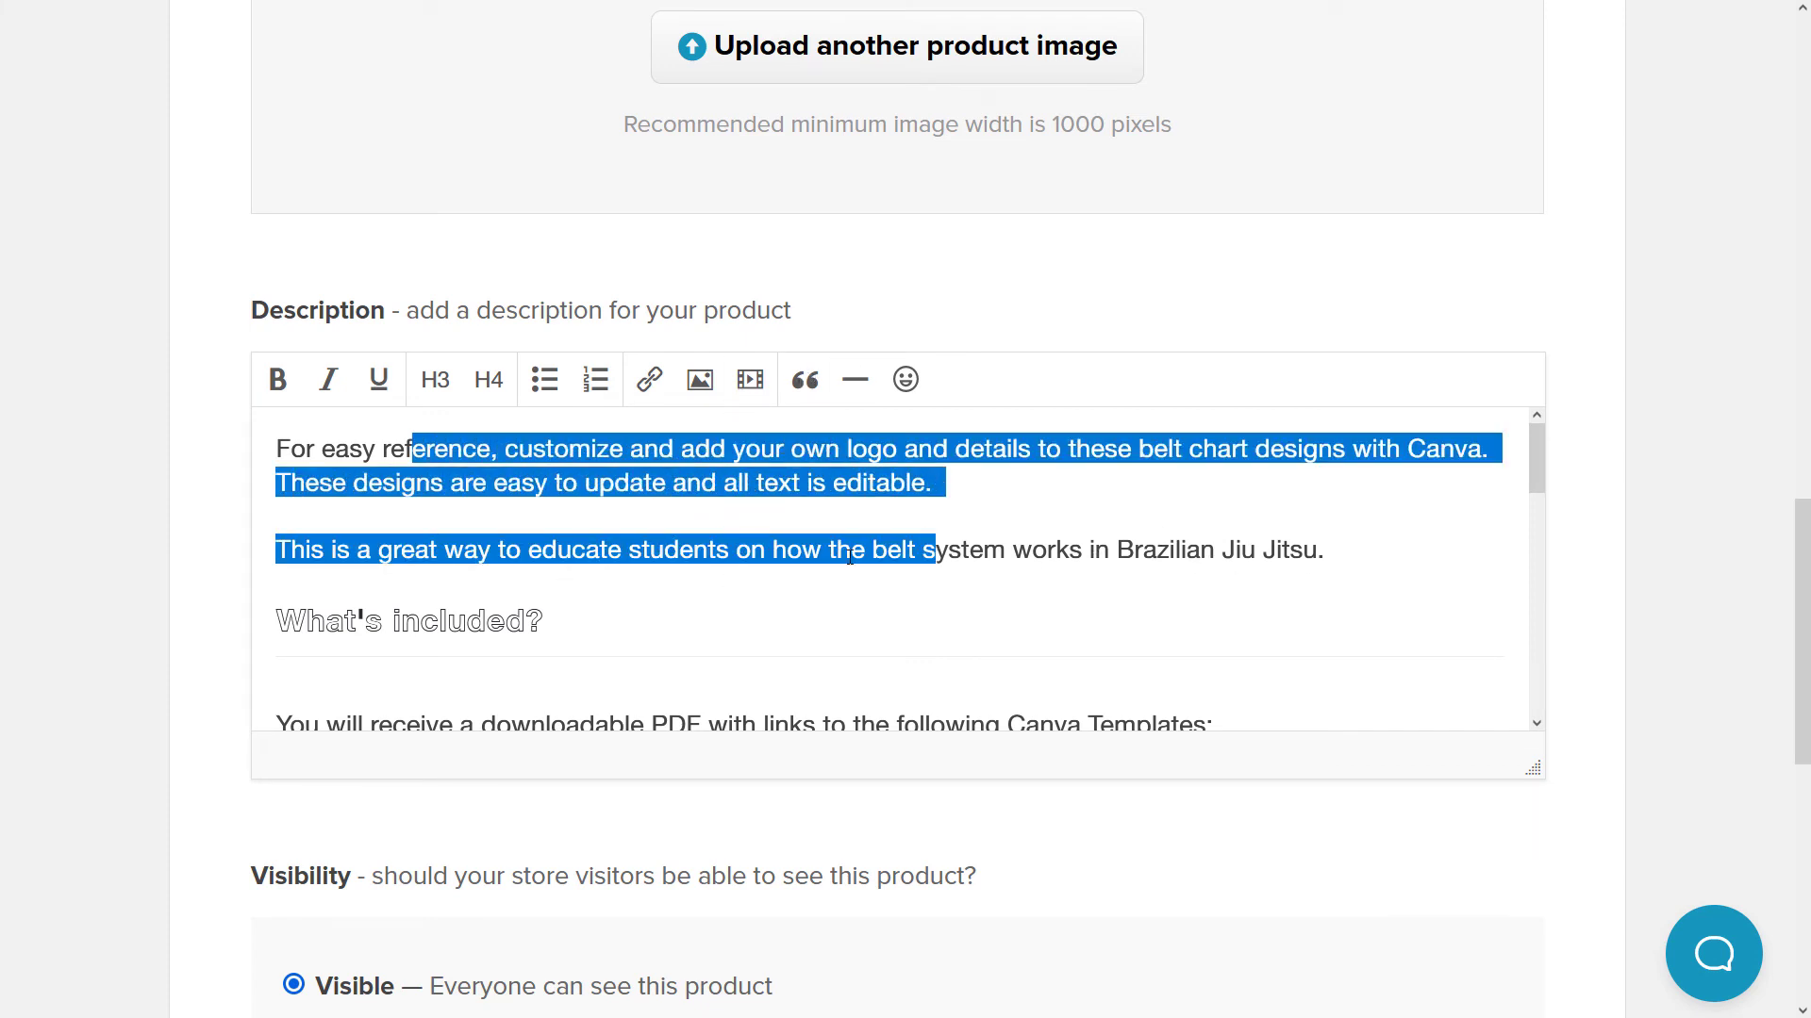
pyautogui.moveTo(1539, 469); pyautogui.dragTo(1533, 512)
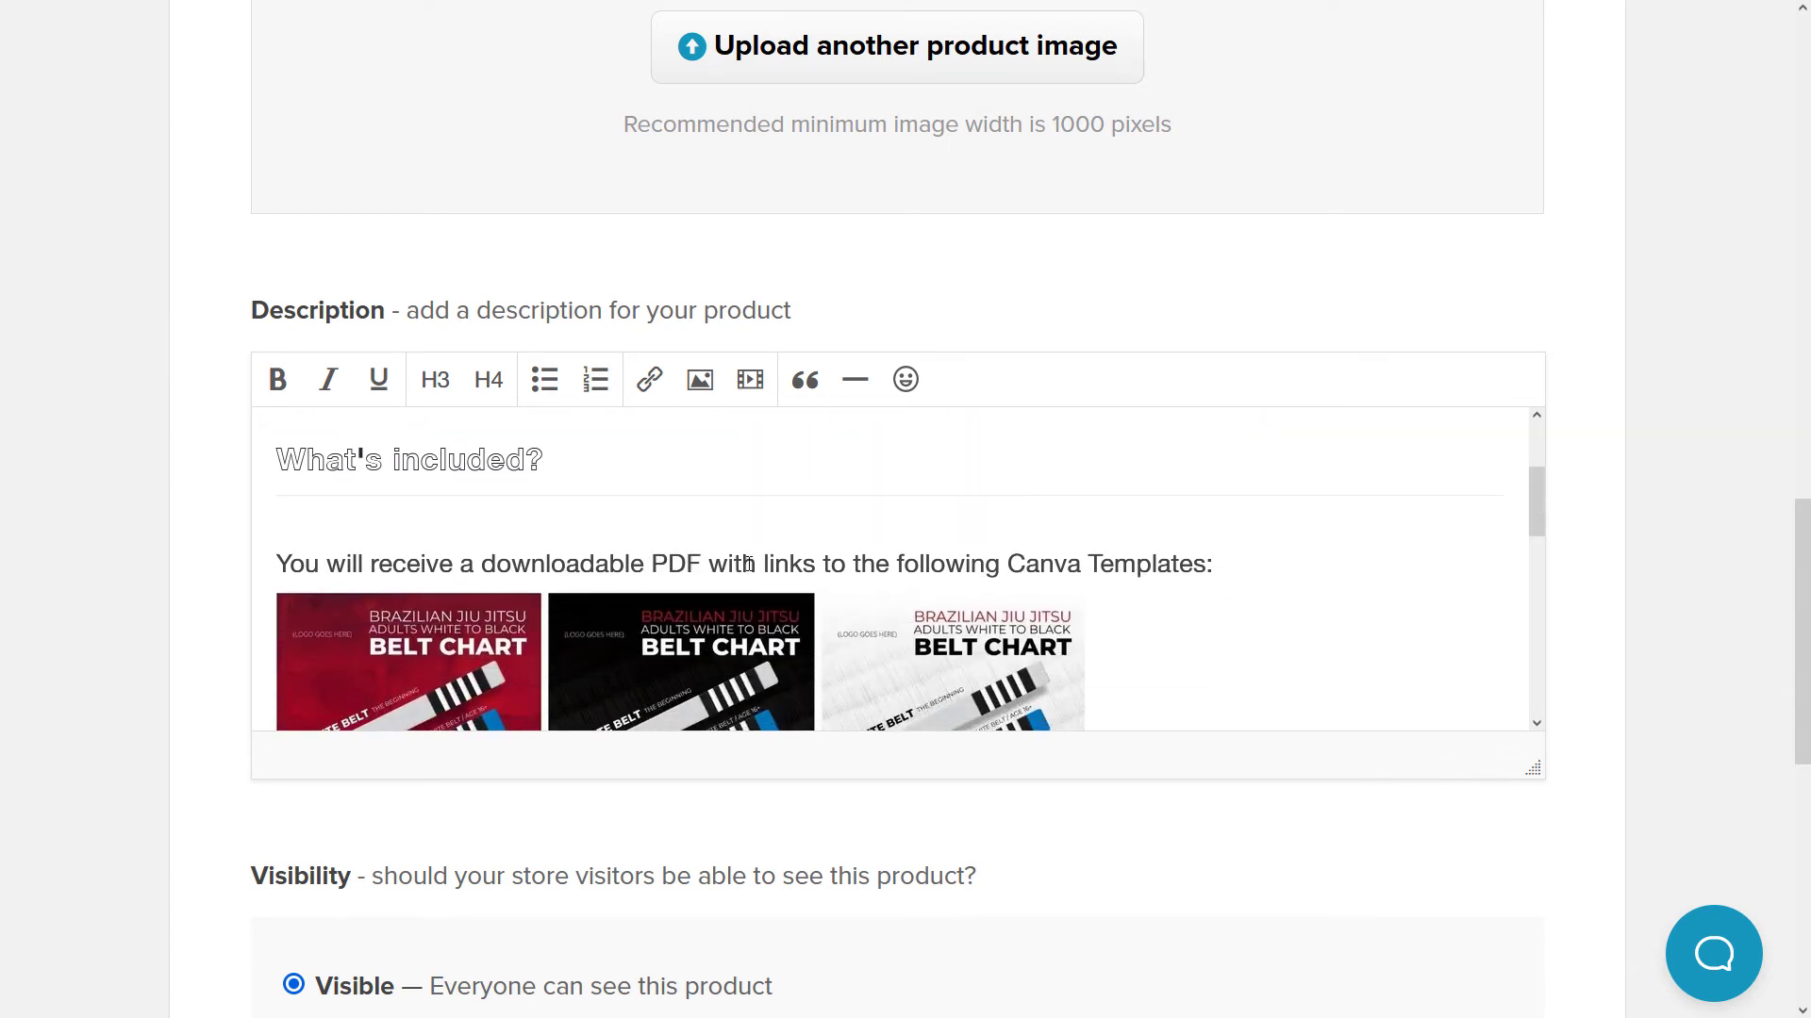
pyautogui.scroll(-4, 1025, 613)
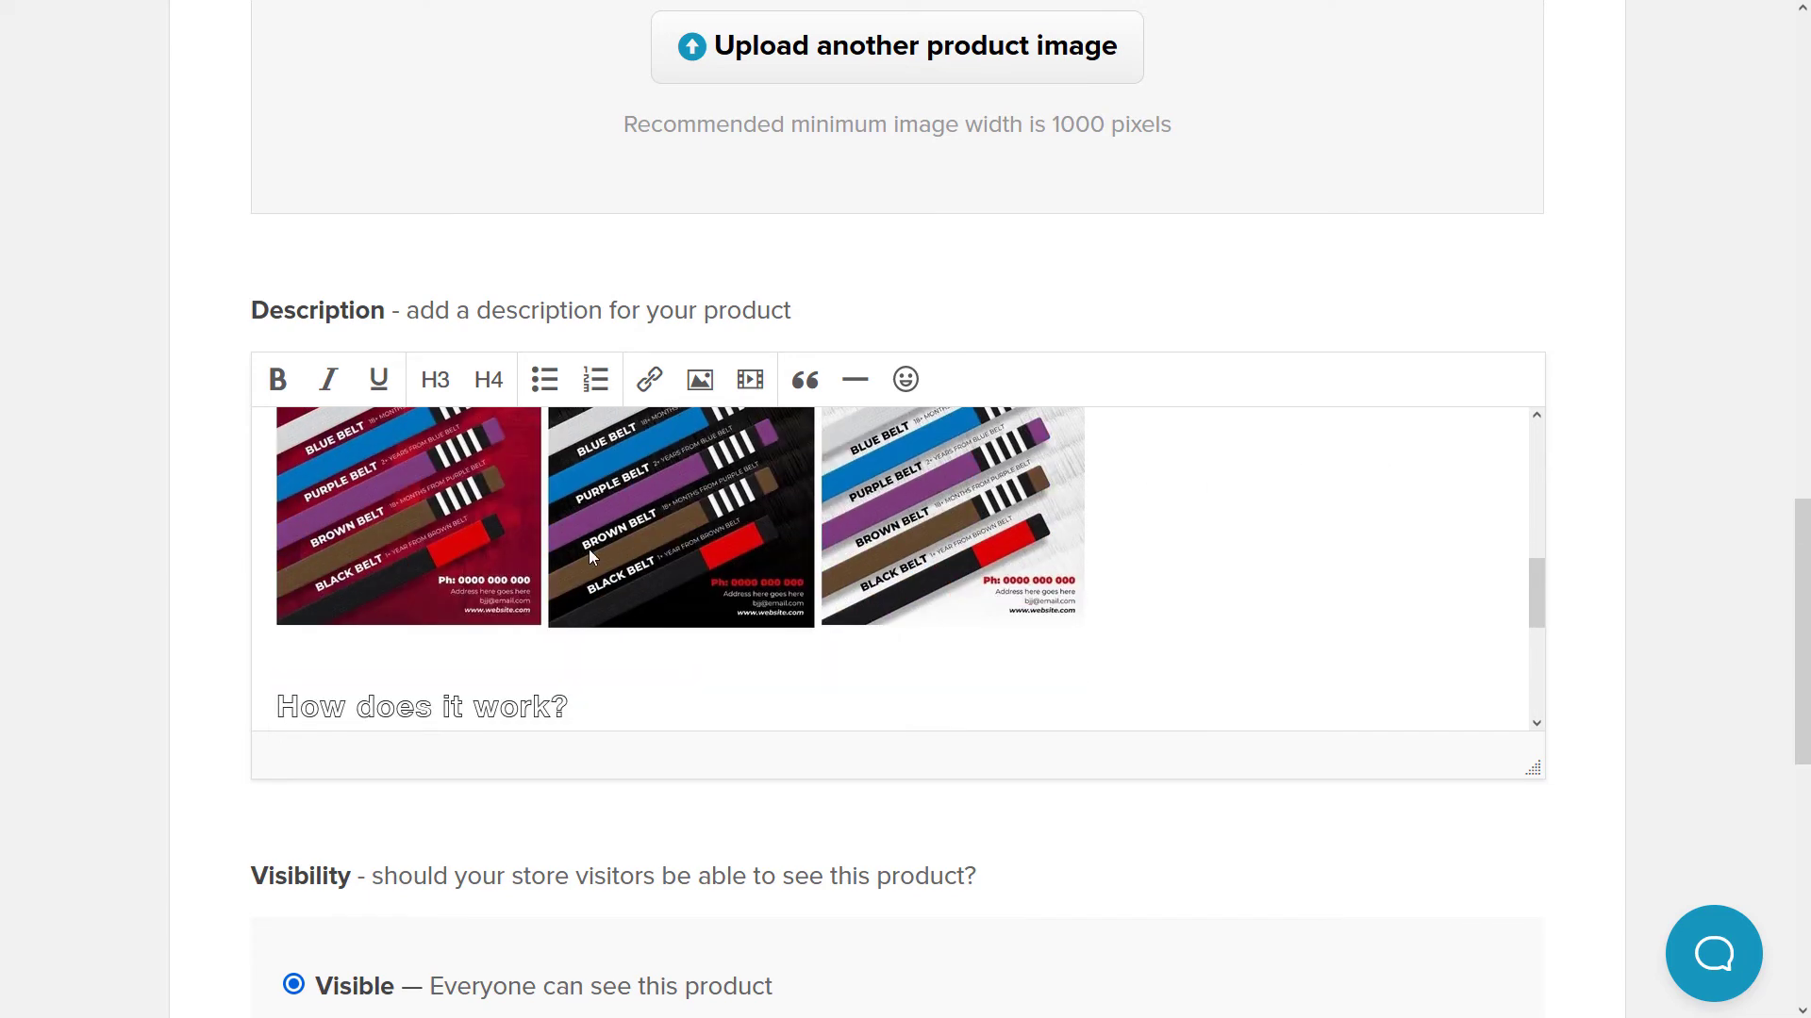
pyautogui.scroll(4, 1025, 613)
pyautogui.scroll(-2, 1438, 521)
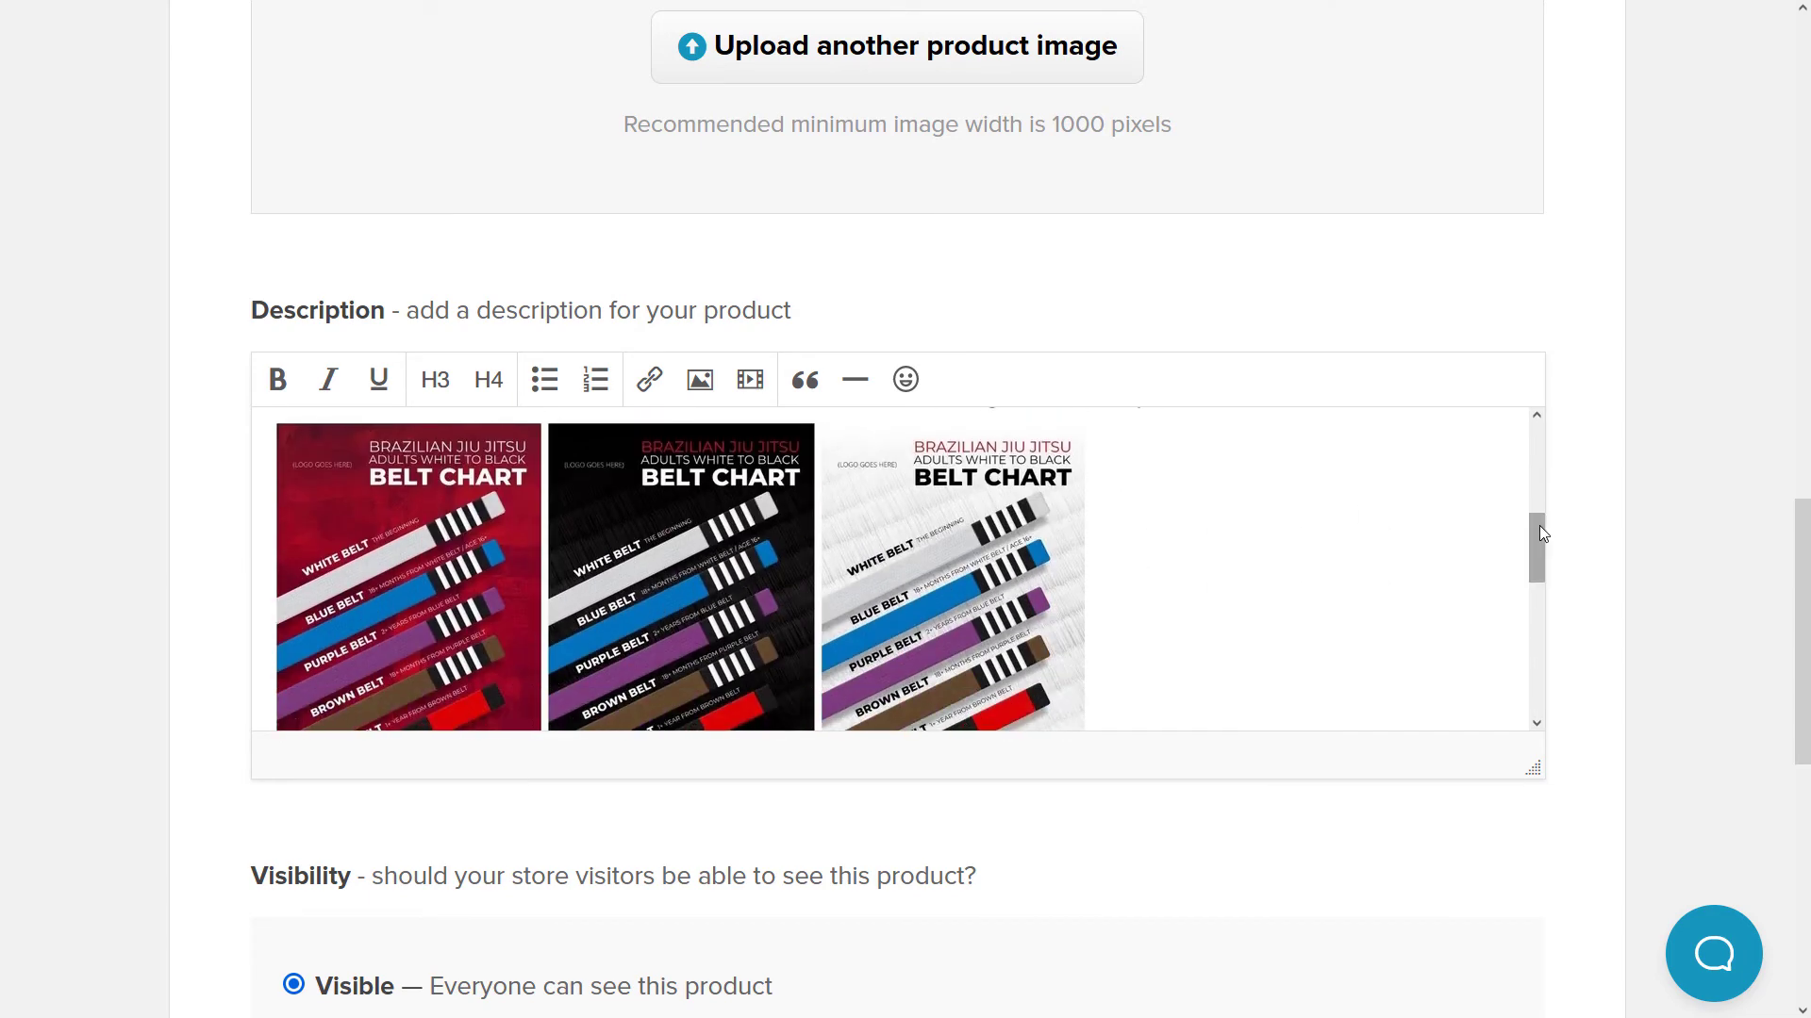
pyautogui.moveTo(1543, 534); pyautogui.dragTo(1506, 627)
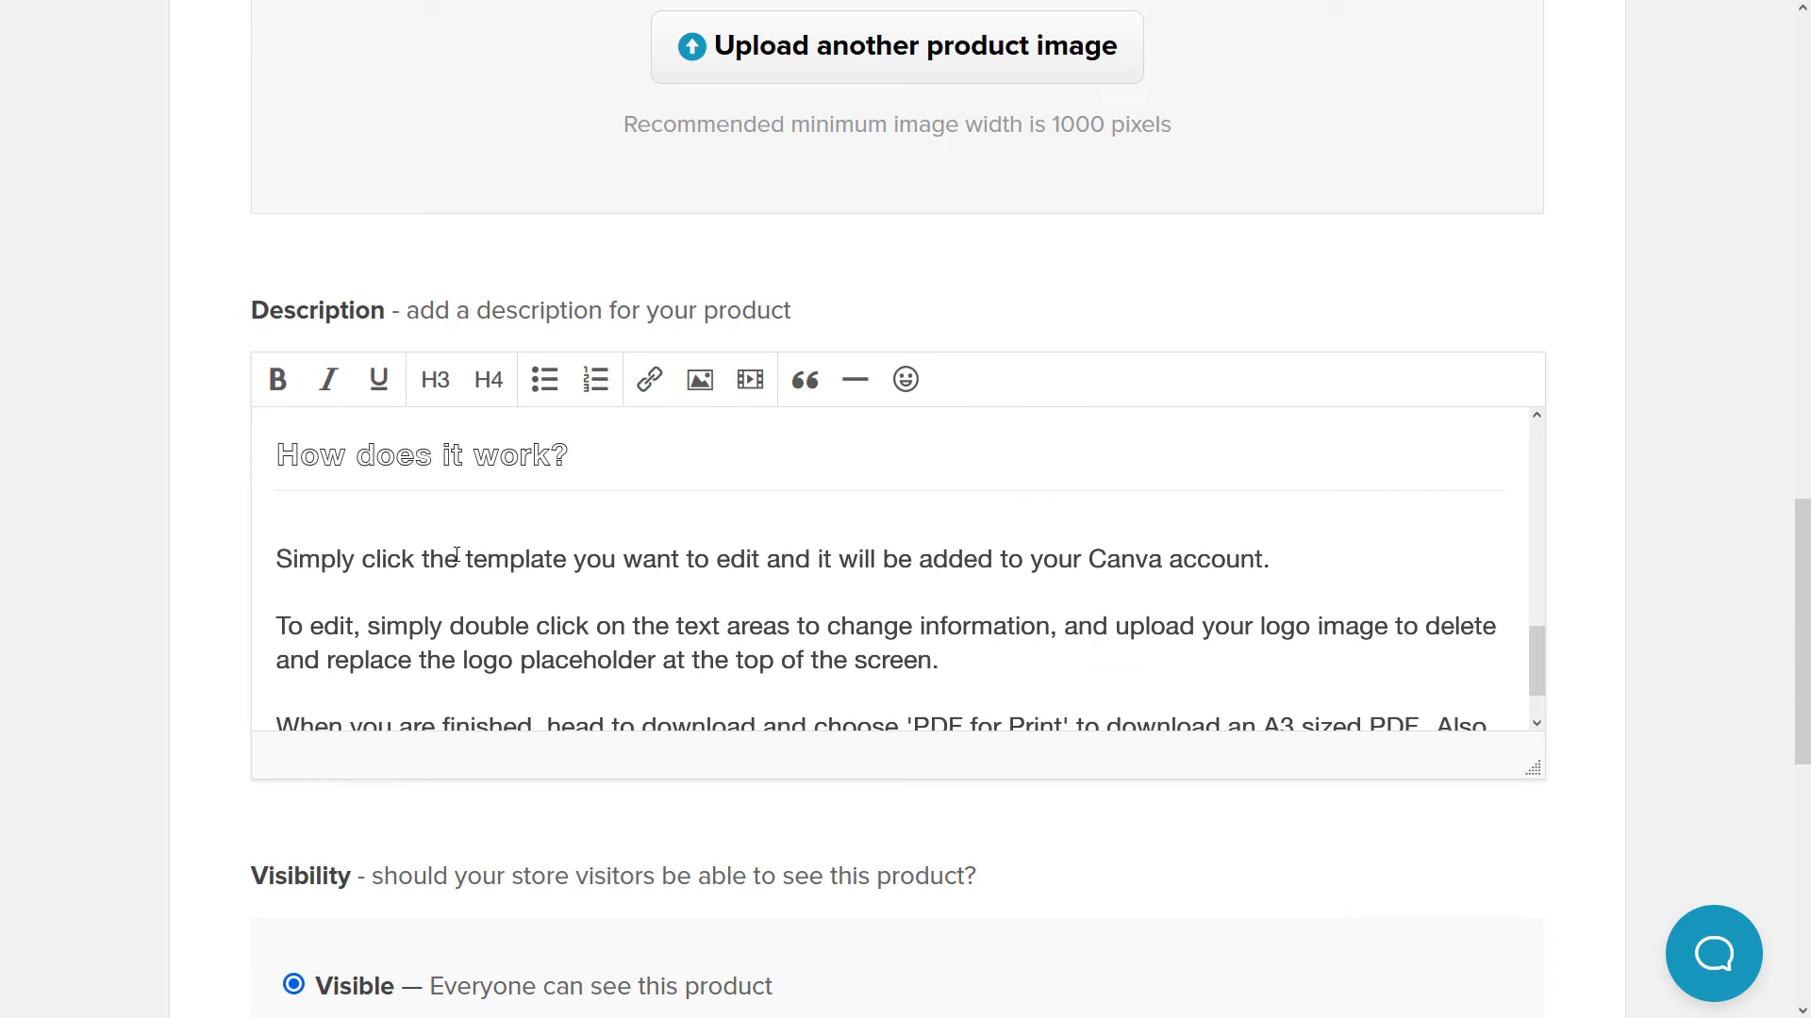
pyautogui.write('link ')
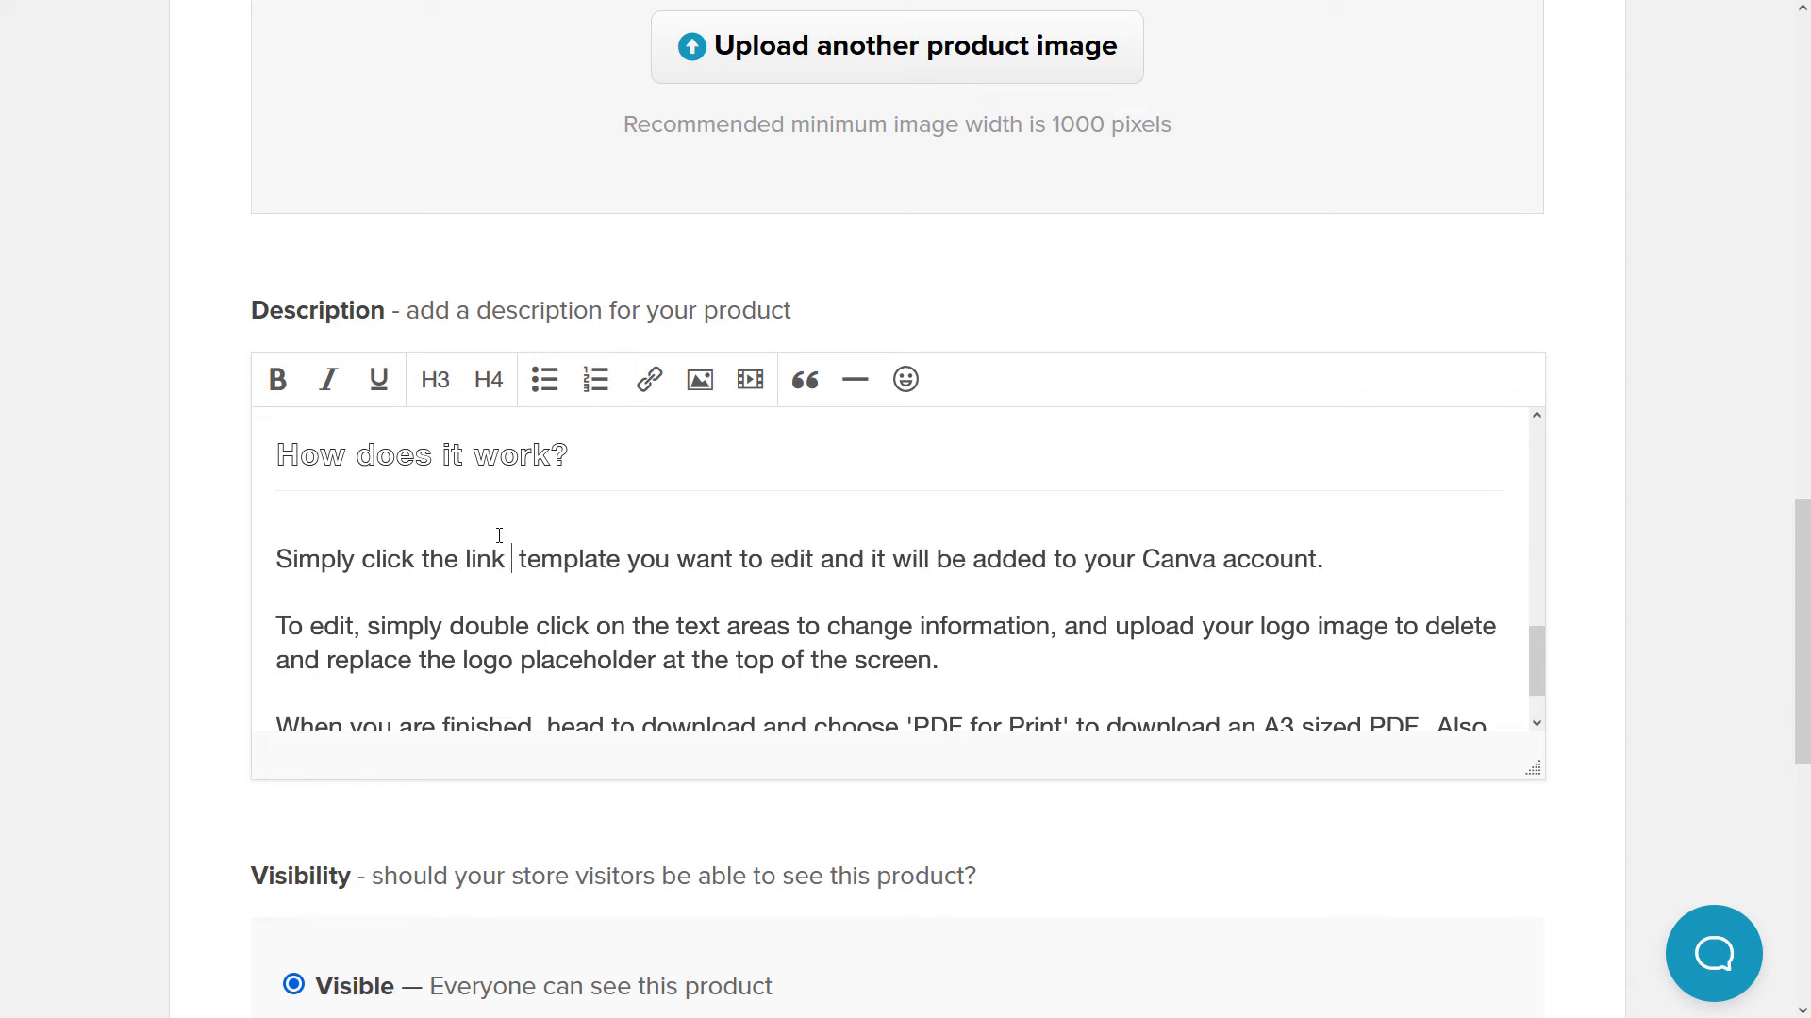
pyautogui.write('to the')
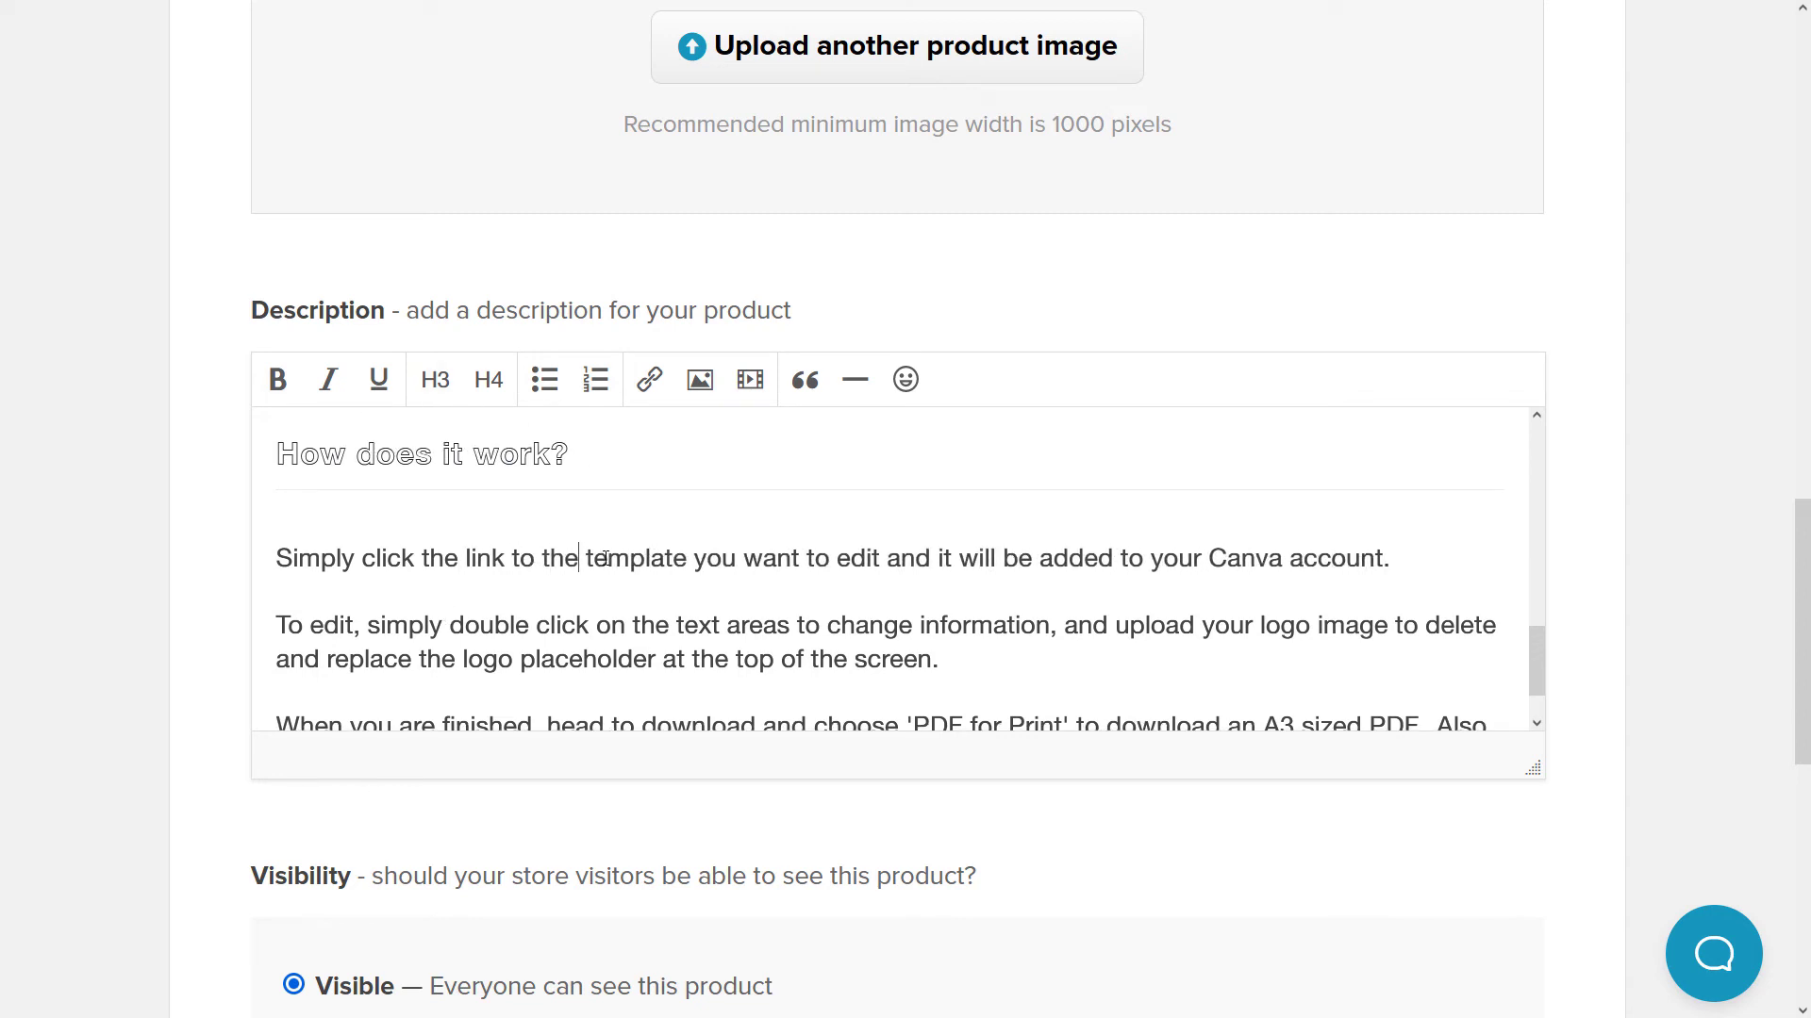
pyautogui.scroll(-1, 589, 561)
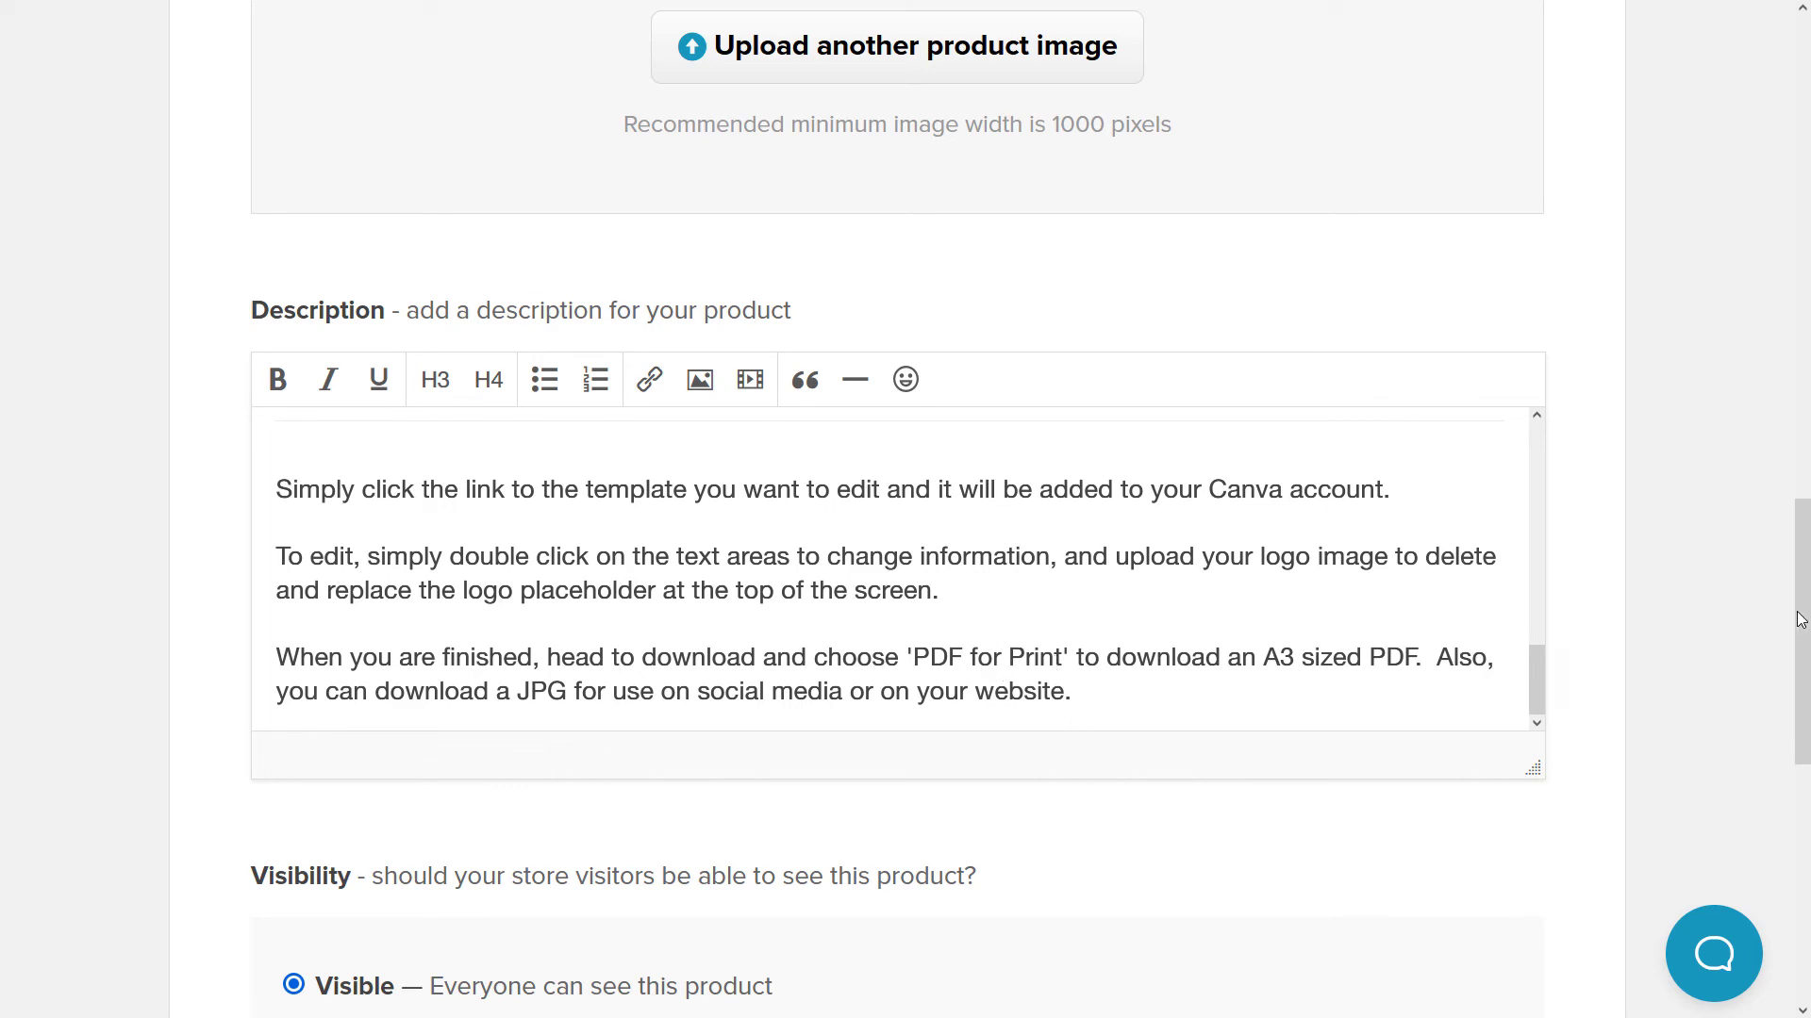
pyautogui.moveTo(1798, 621); pyautogui.dragTo(1771, 347)
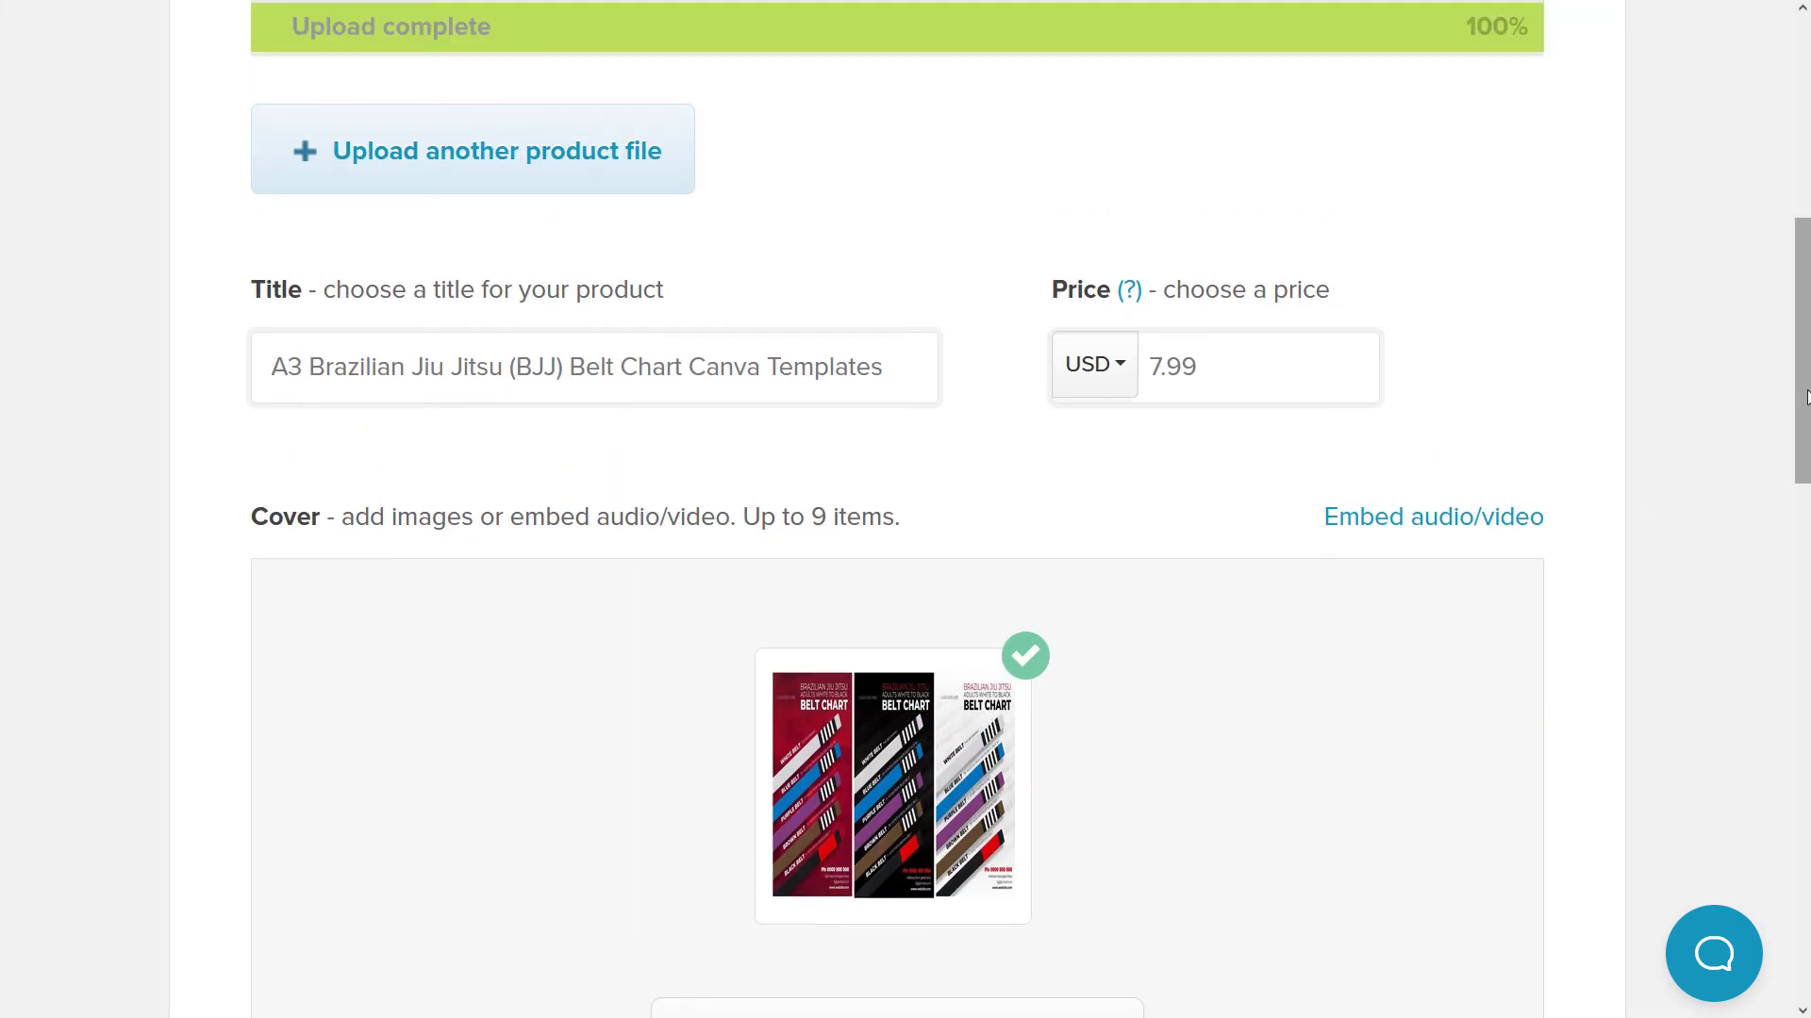
pyautogui.scroll(-10, 1495, 533)
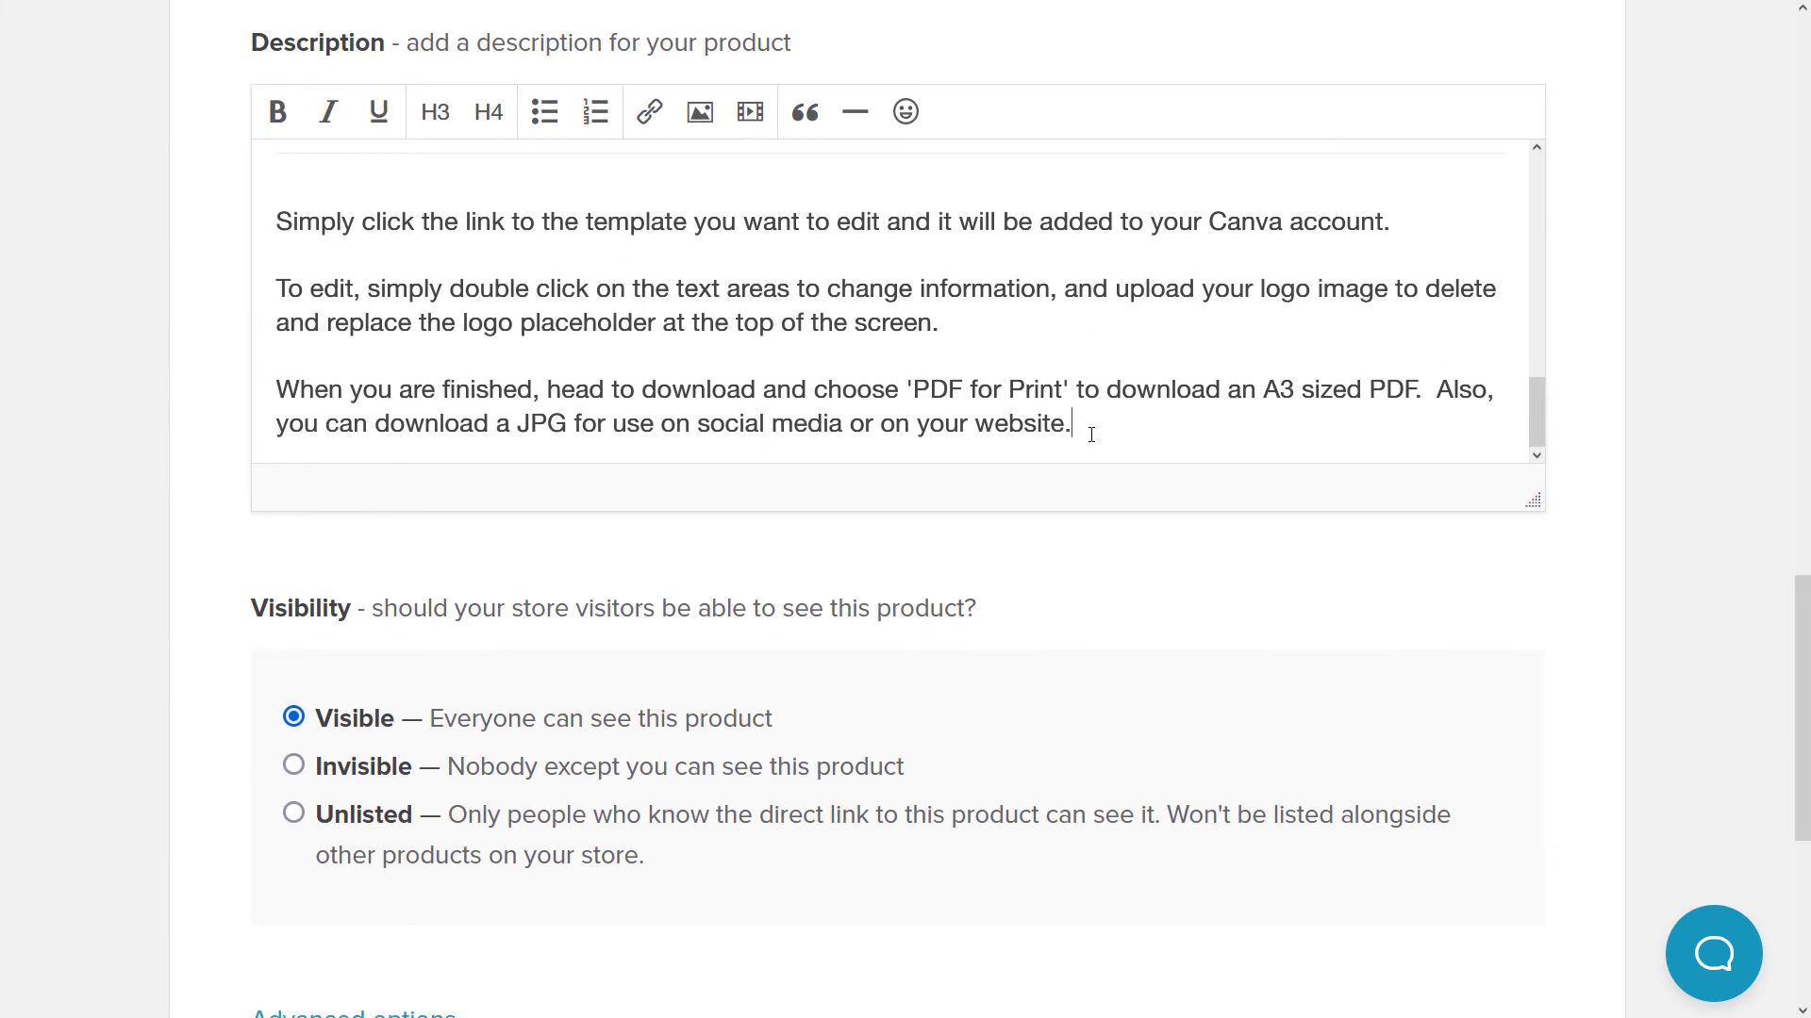
pyautogui.moveTo(1081, 430)
pyautogui.mouseDown()
pyautogui.moveTo(1052, 427)
pyautogui.moveTo(1073, 427)
pyautogui.mouseUp()
pyautogui.write('HCeck o')
pyautogui.press('BackSpace')
pyautogui.press('BackSpace')
pyautogui.press('BackSpace')
pyautogui.press('BackSpace')
pyautogui.press('BackSpace')
pyautogui.press('BackSpace')
pyautogui.press('BackSpace')
pyautogui.write('Video')
pyautogui.moveTo(1081, 423); pyautogui.dragTo(1146, 424)
pyautogui.click(649, 113)
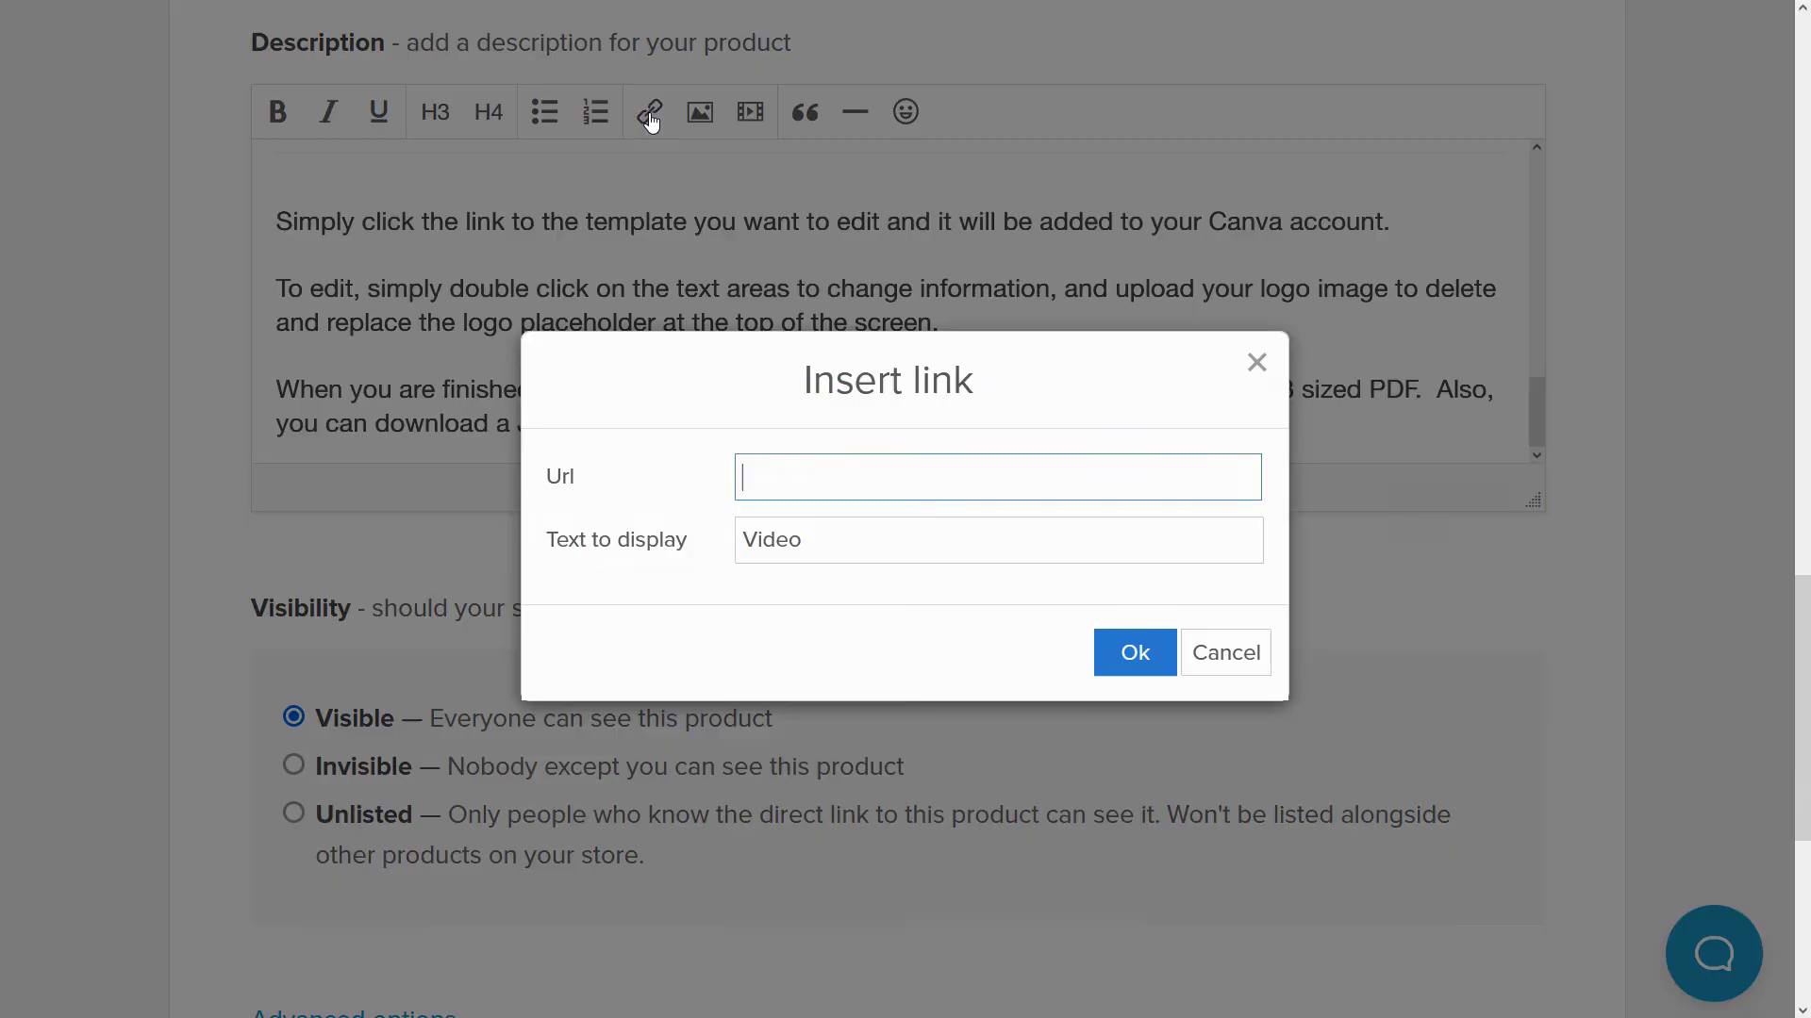
pyautogui.click(1229, 655)
pyautogui.click(1172, 424)
pyautogui.moveTo(1172, 423); pyautogui.dragTo(1083, 423)
pyautogui.press('BackSpace')
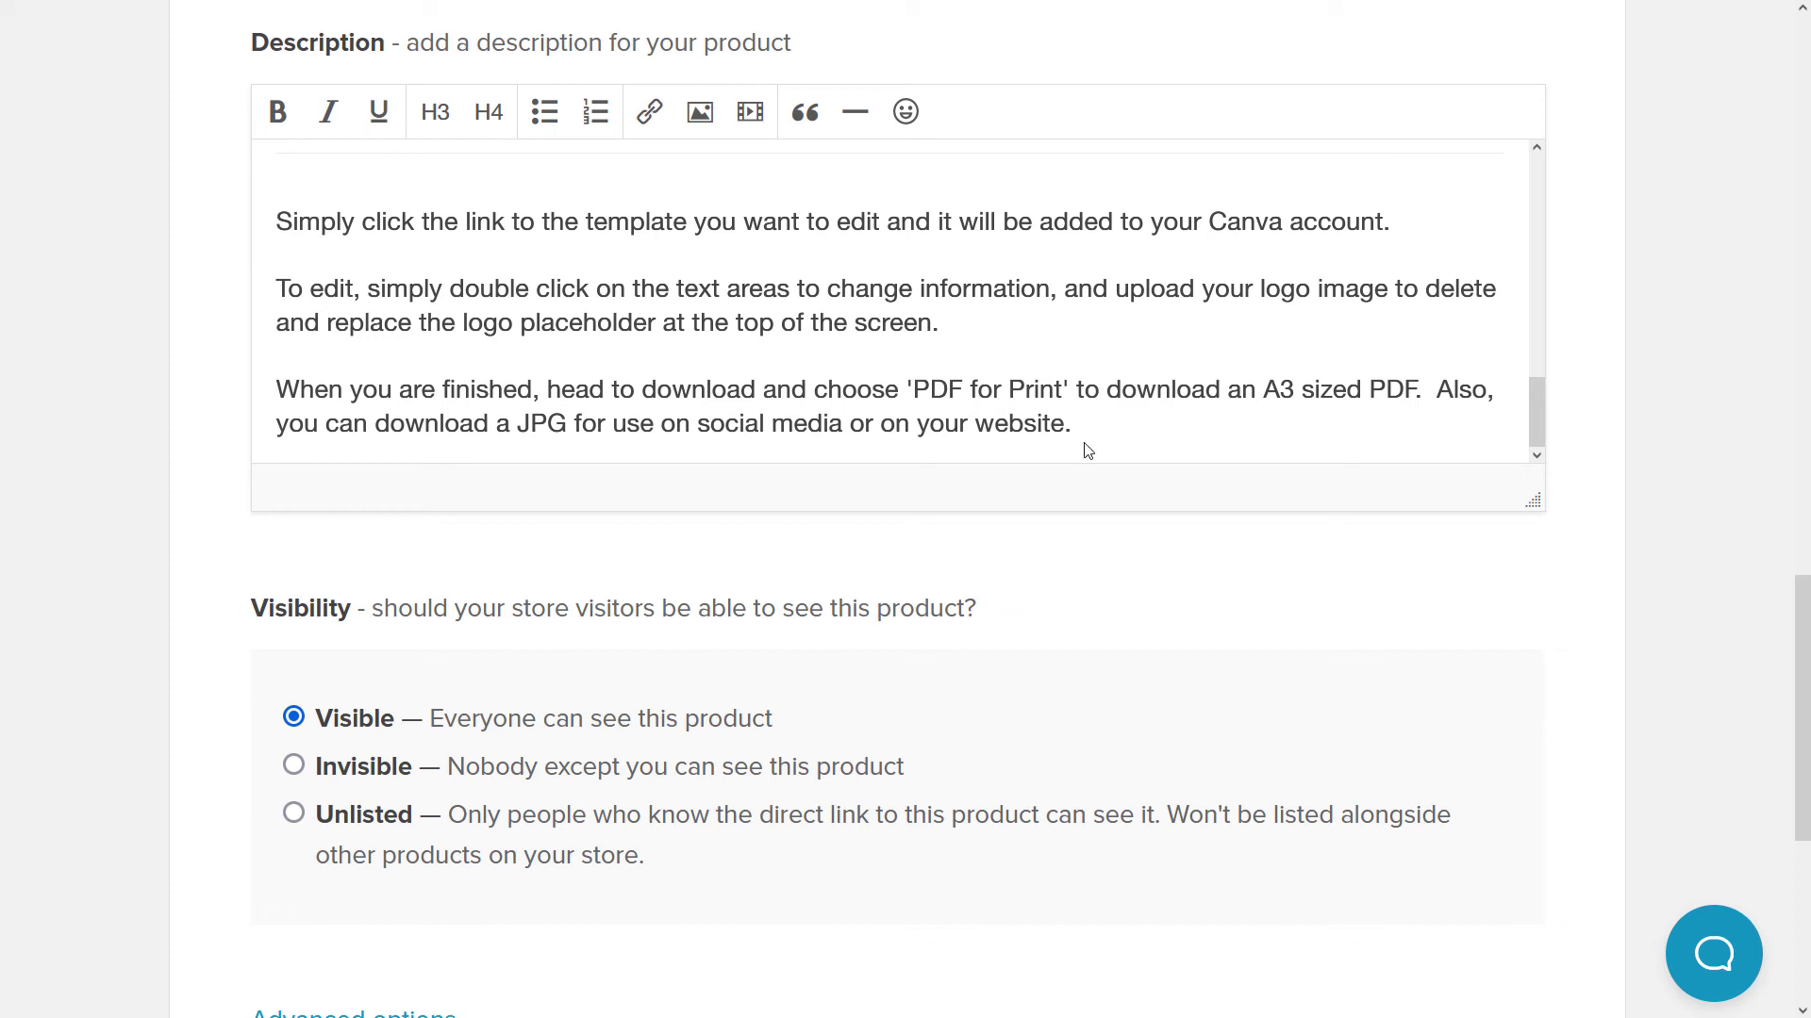
# - Expand Advanced options and leave the sales-limit option unticked after briefly enabling it
pyautogui.scroll(-5, 955, 445)
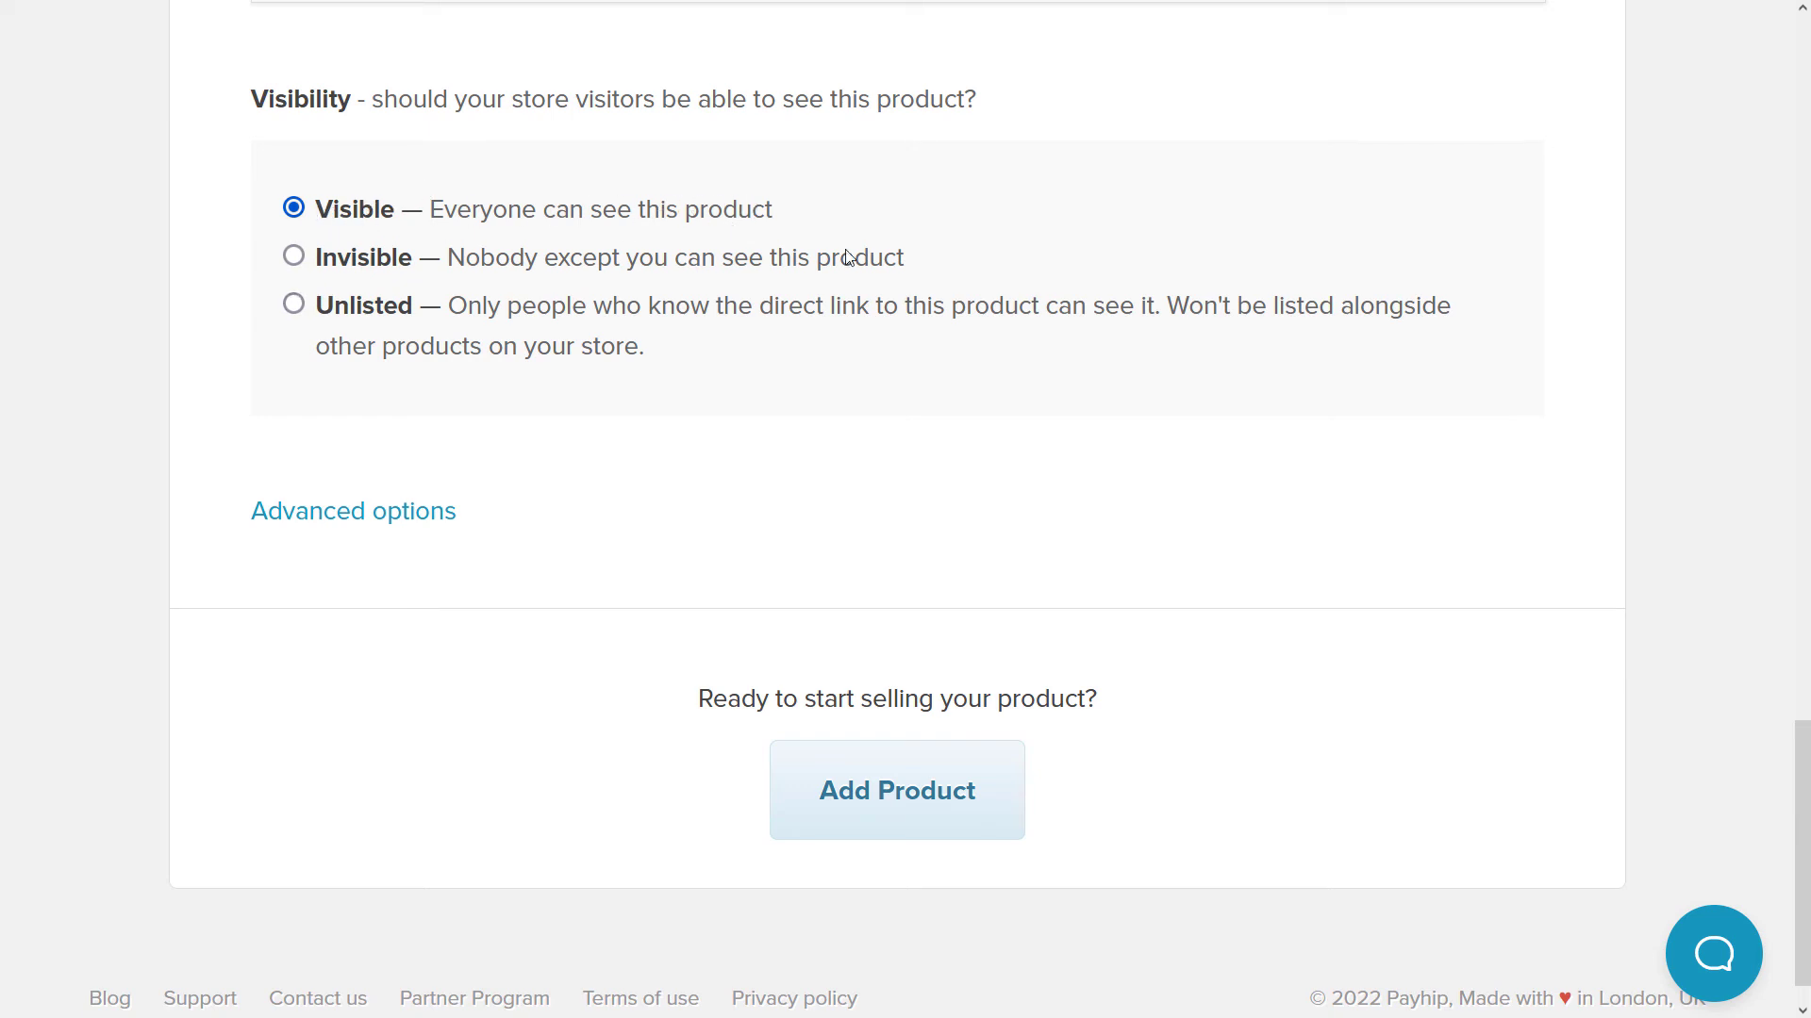
pyautogui.click(300, 515)
pyautogui.scroll(-5, 307, 451)
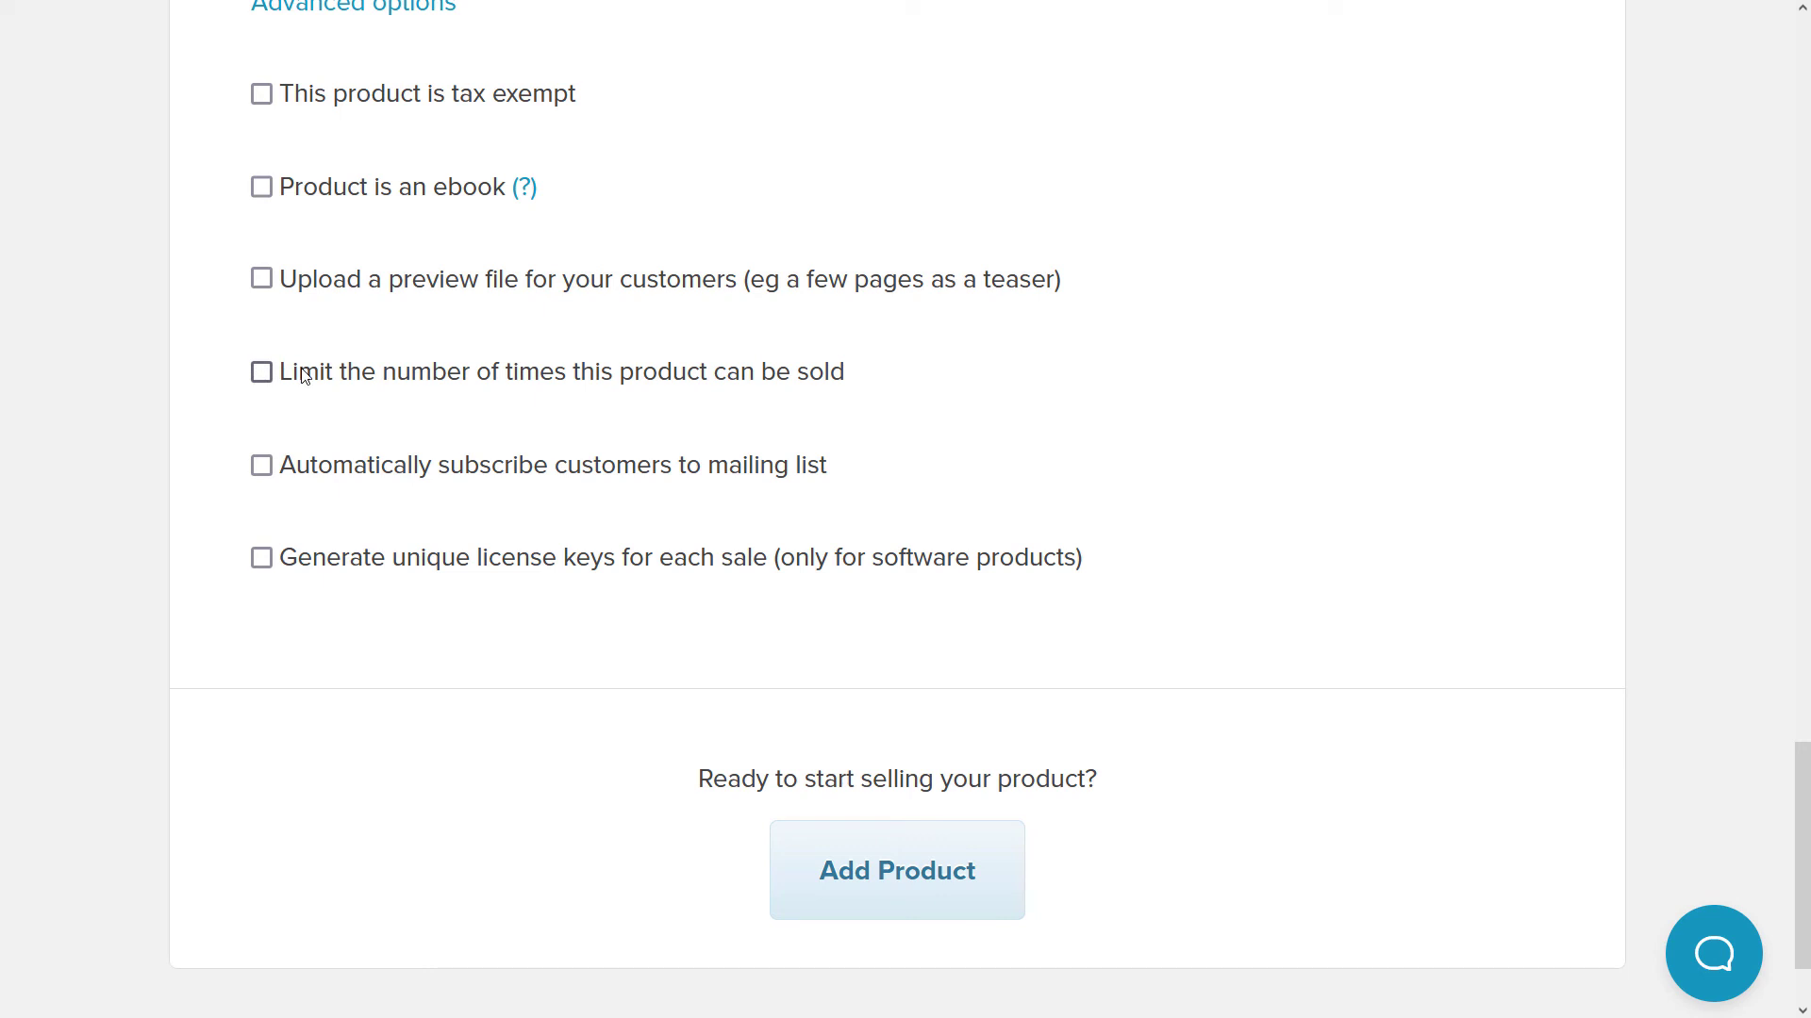
pyautogui.click(261, 372)
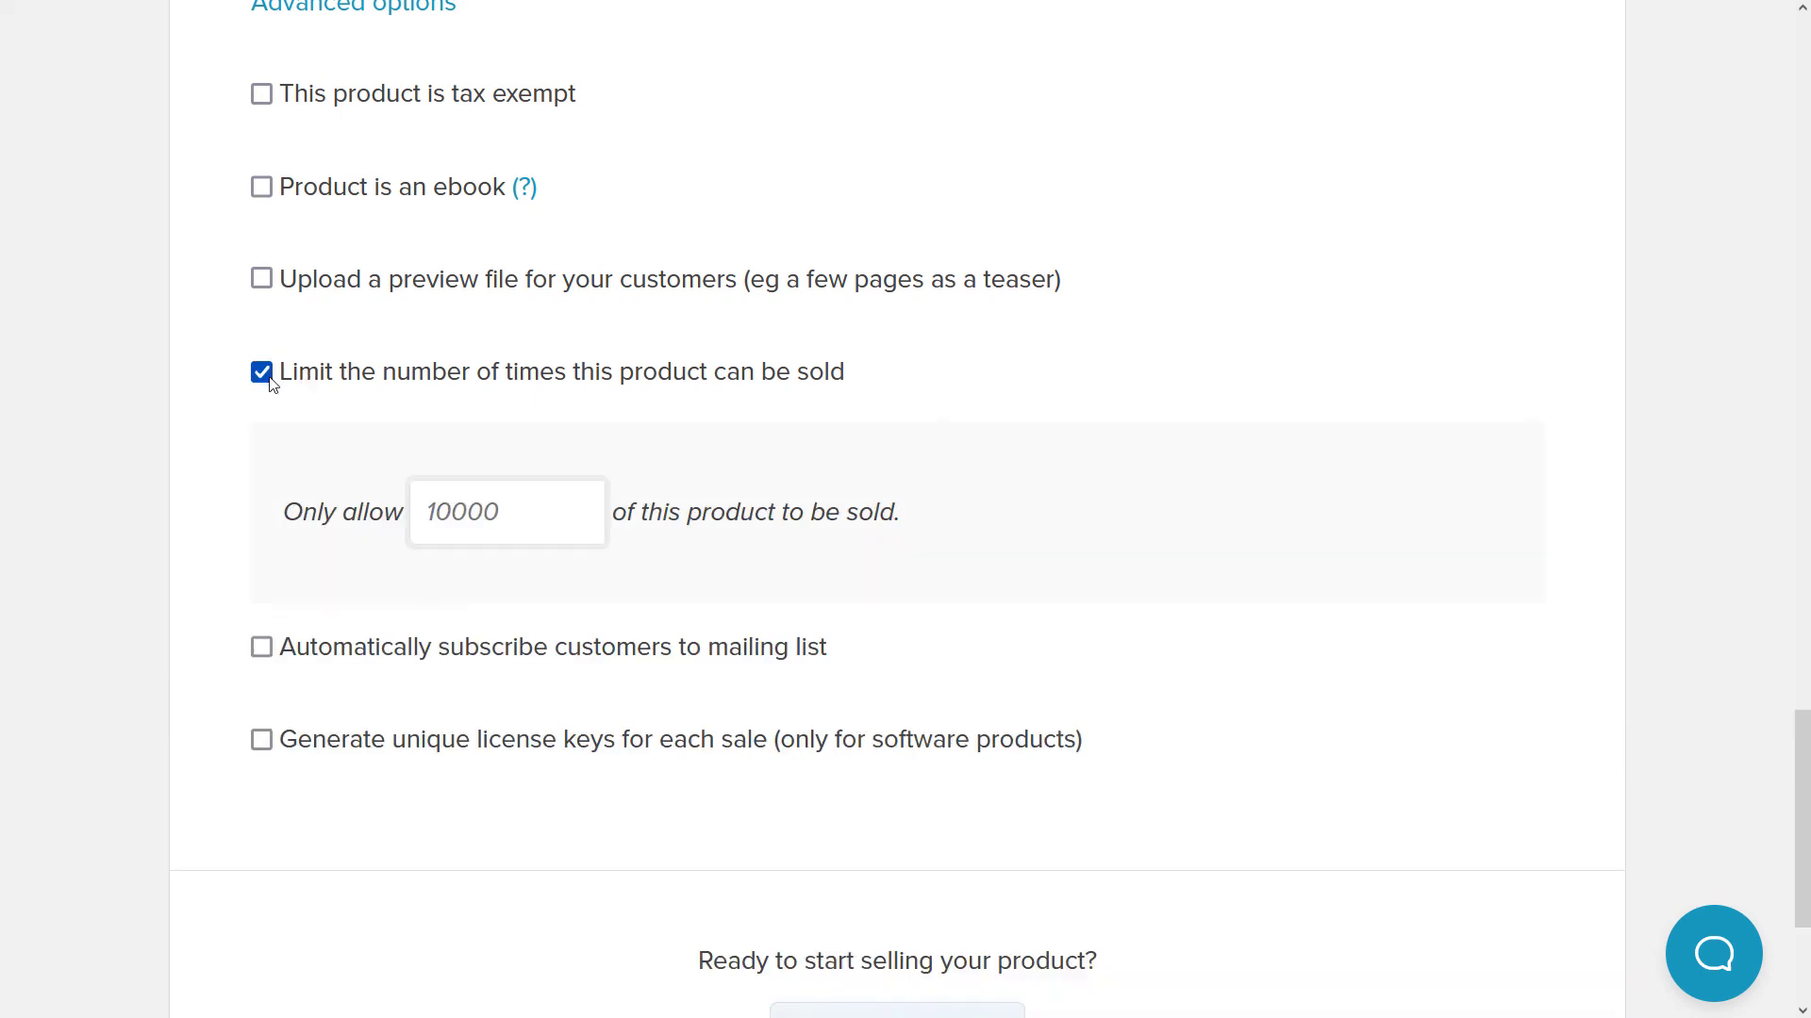
pyautogui.click(506, 513)
pyautogui.click(273, 372)
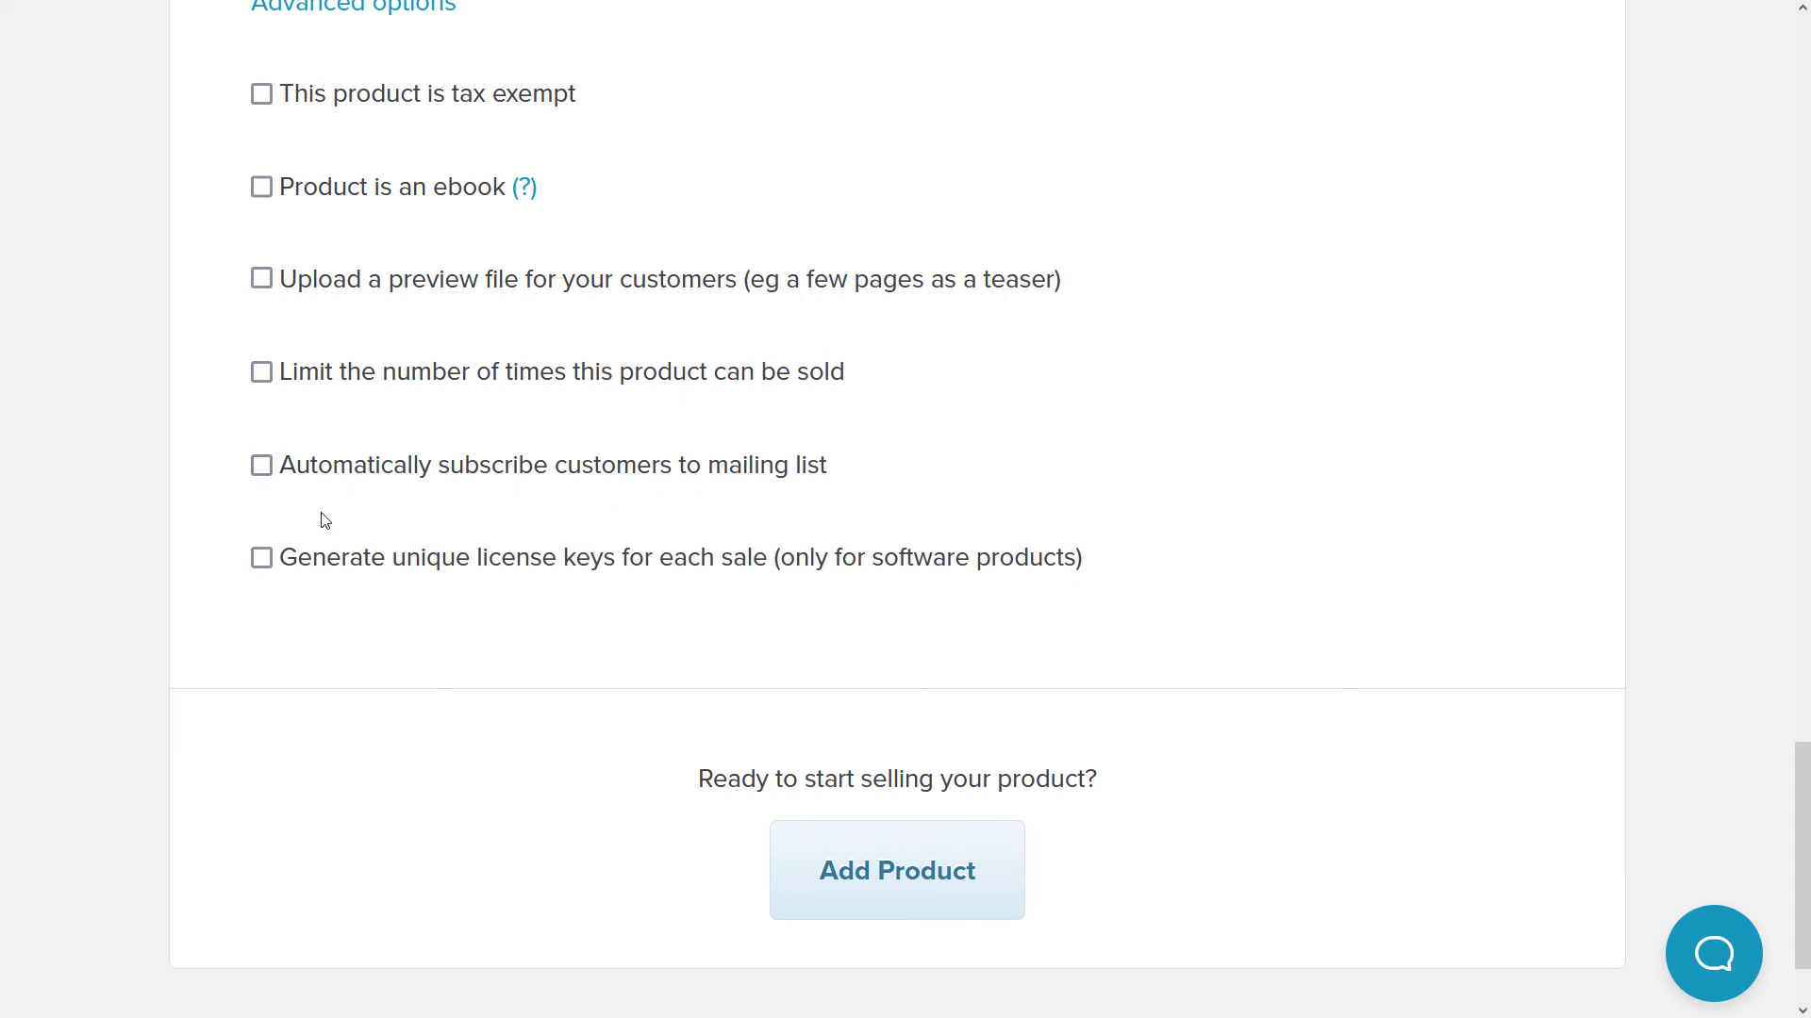
pyautogui.scroll(3, 344, 566)
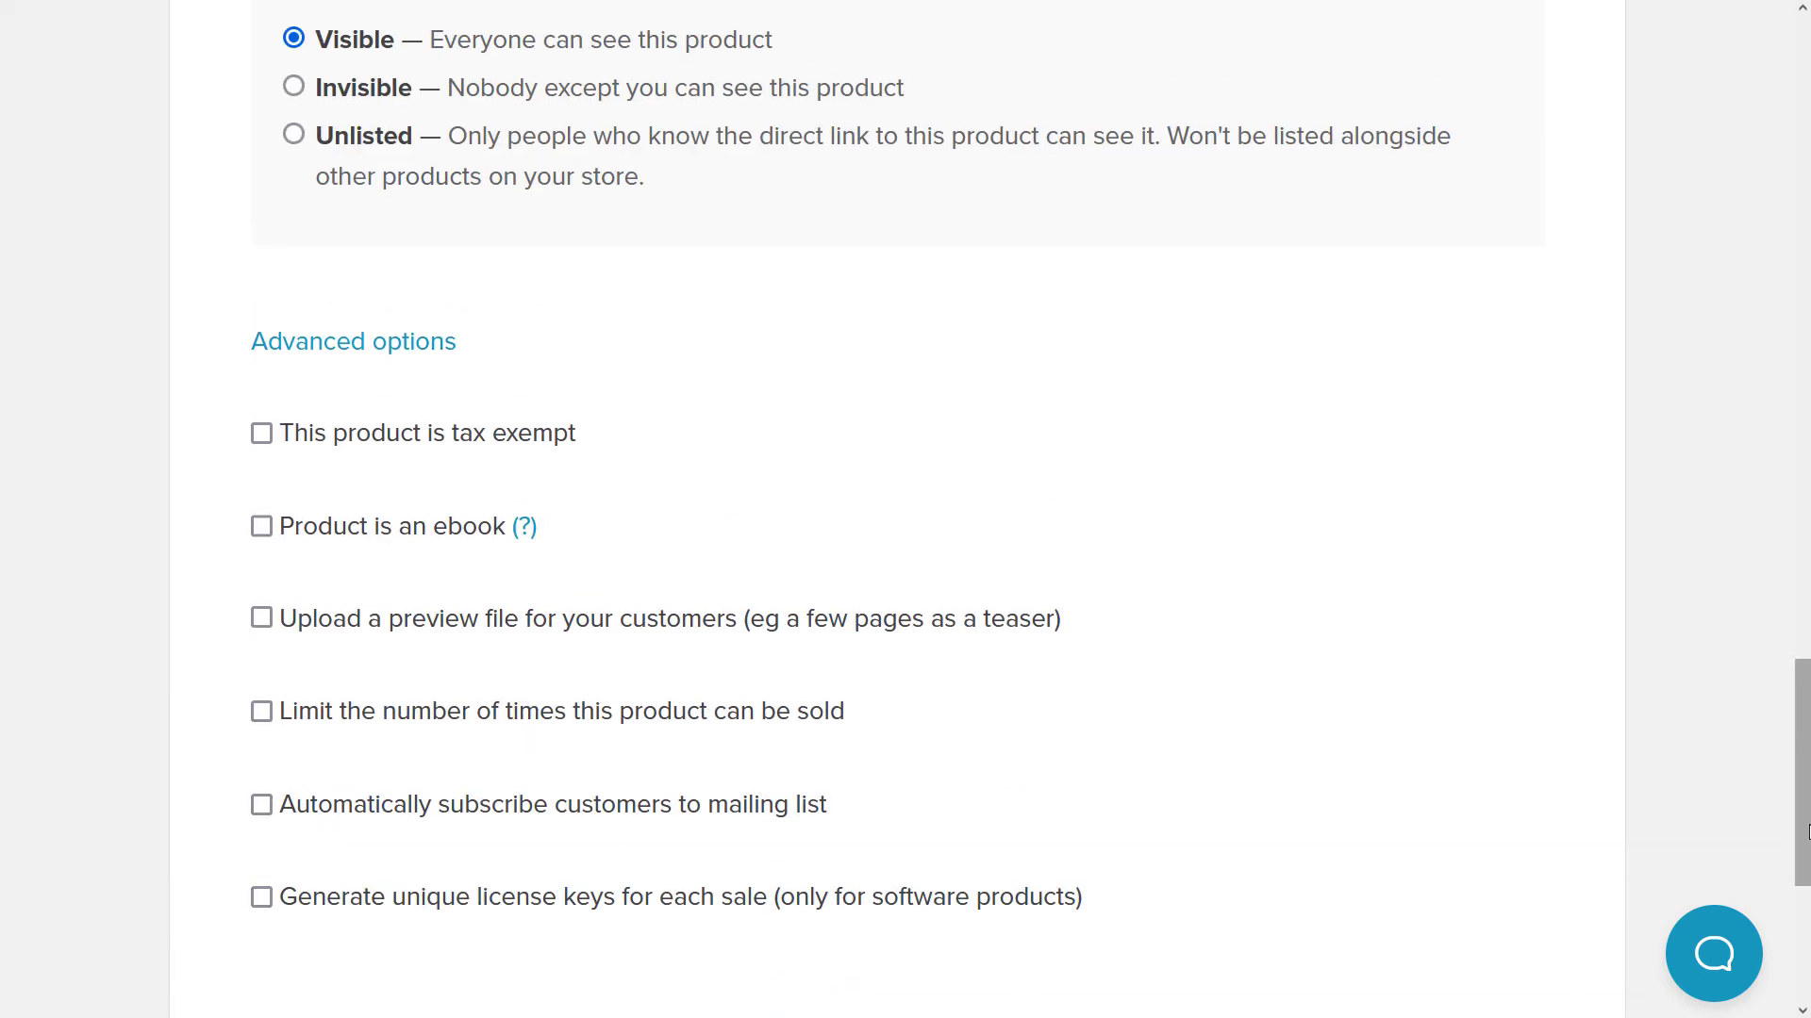
pyautogui.moveTo(1801, 795); pyautogui.dragTo(1801, 1007)
# - Add the belt chart product to the store to get its product page link
pyautogui.click(943, 766)
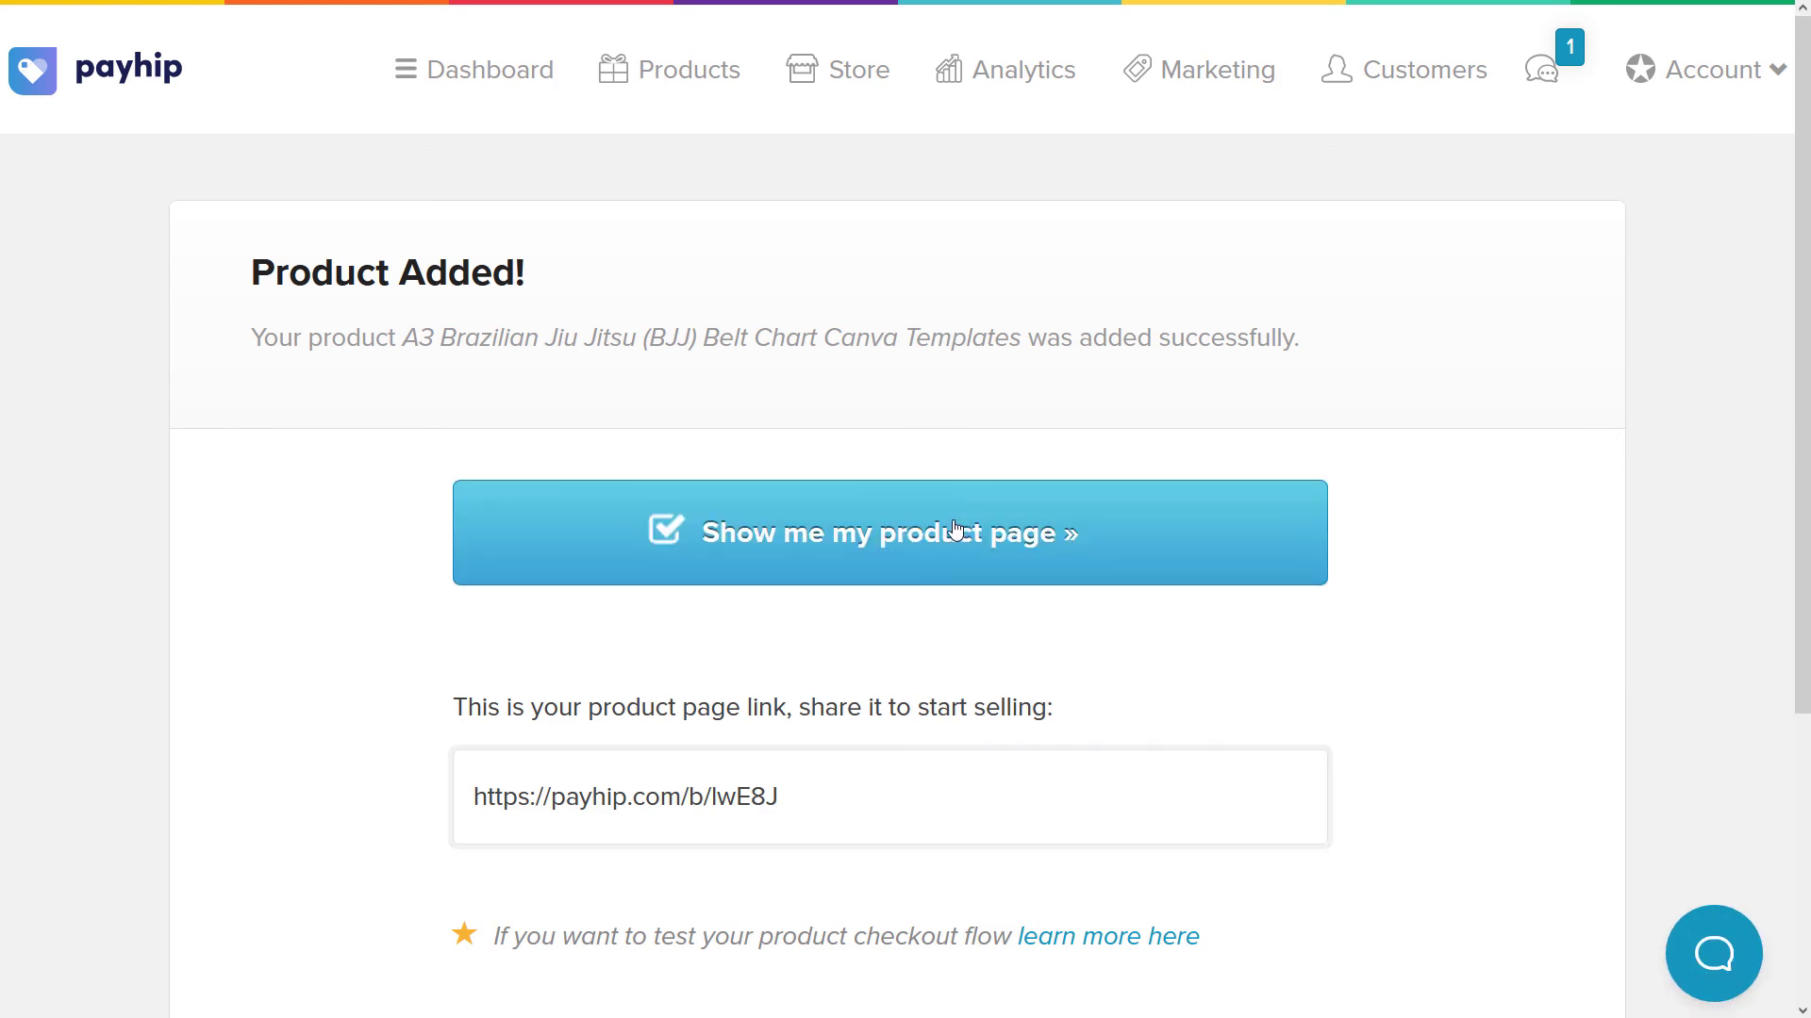
pyautogui.scroll(-4, 957, 529)
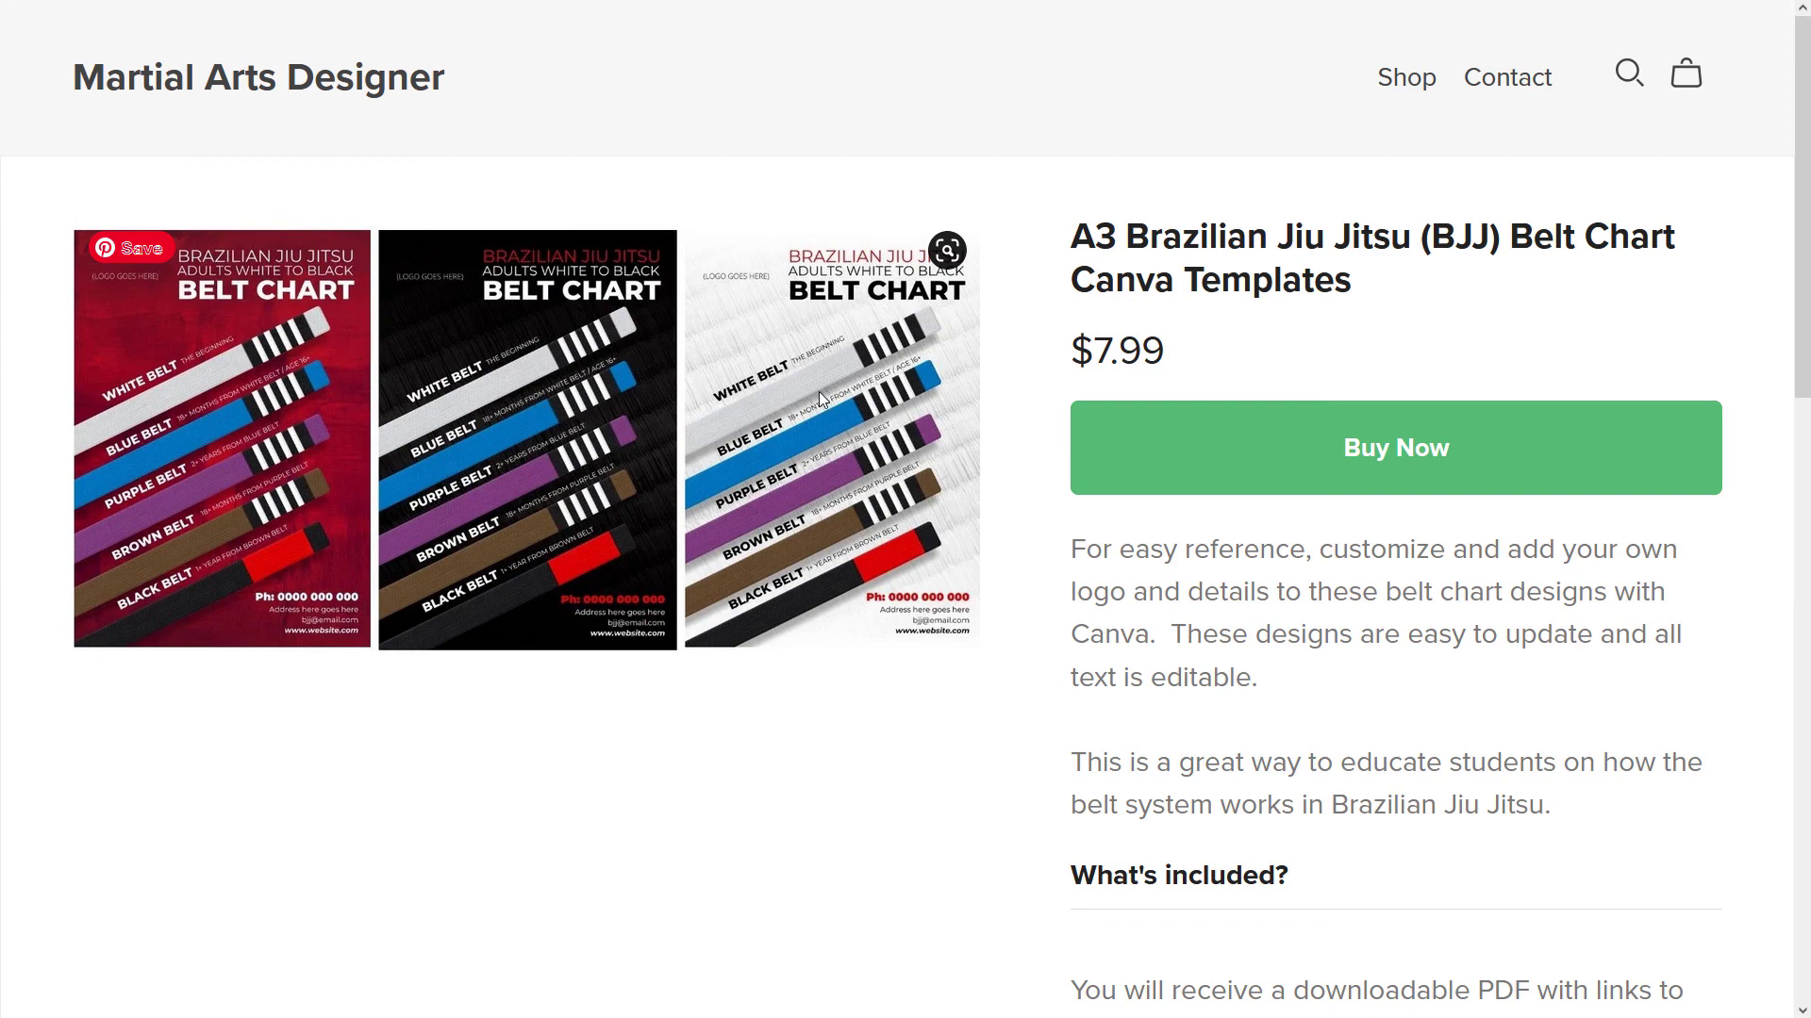
pyautogui.moveTo(1072, 236); pyautogui.dragTo(1471, 238)
pyautogui.scroll(-9, 1241, 437)
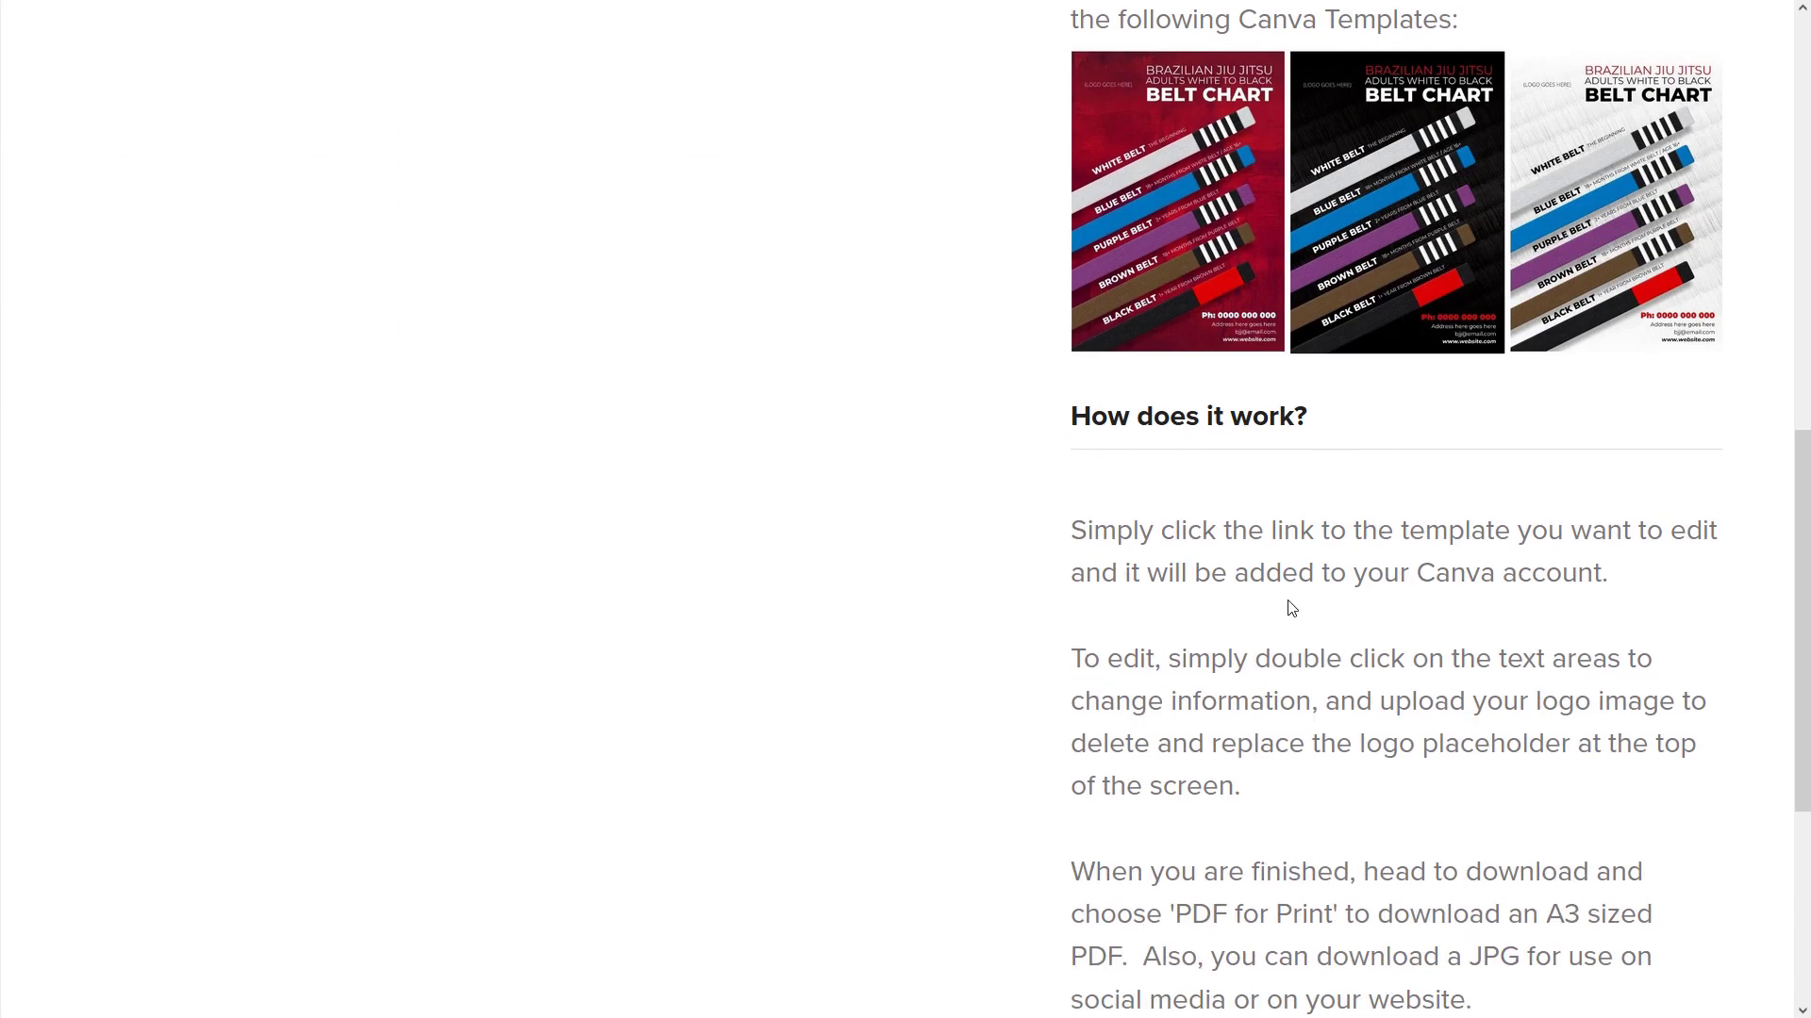
pyautogui.scroll(9, 1383, 346)
pyautogui.click(1391, 450)
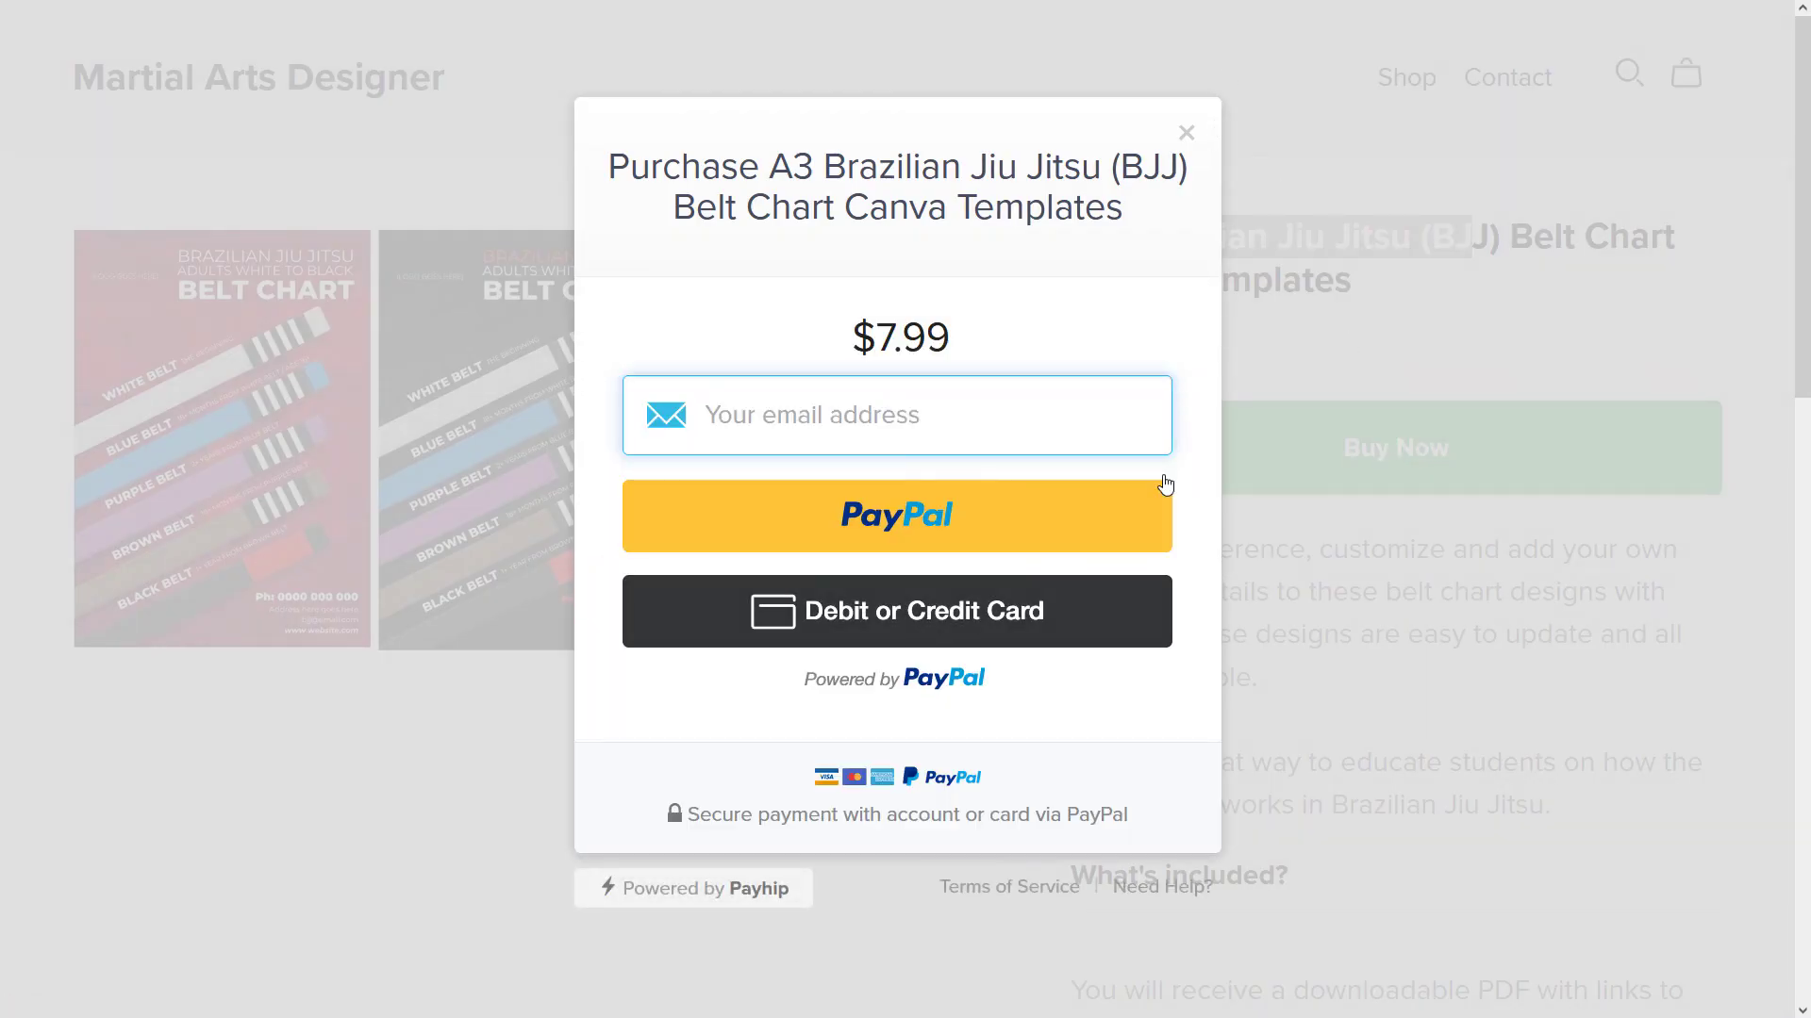
pyautogui.click(1187, 133)
pyautogui.scroll(-10, 1406, 615)
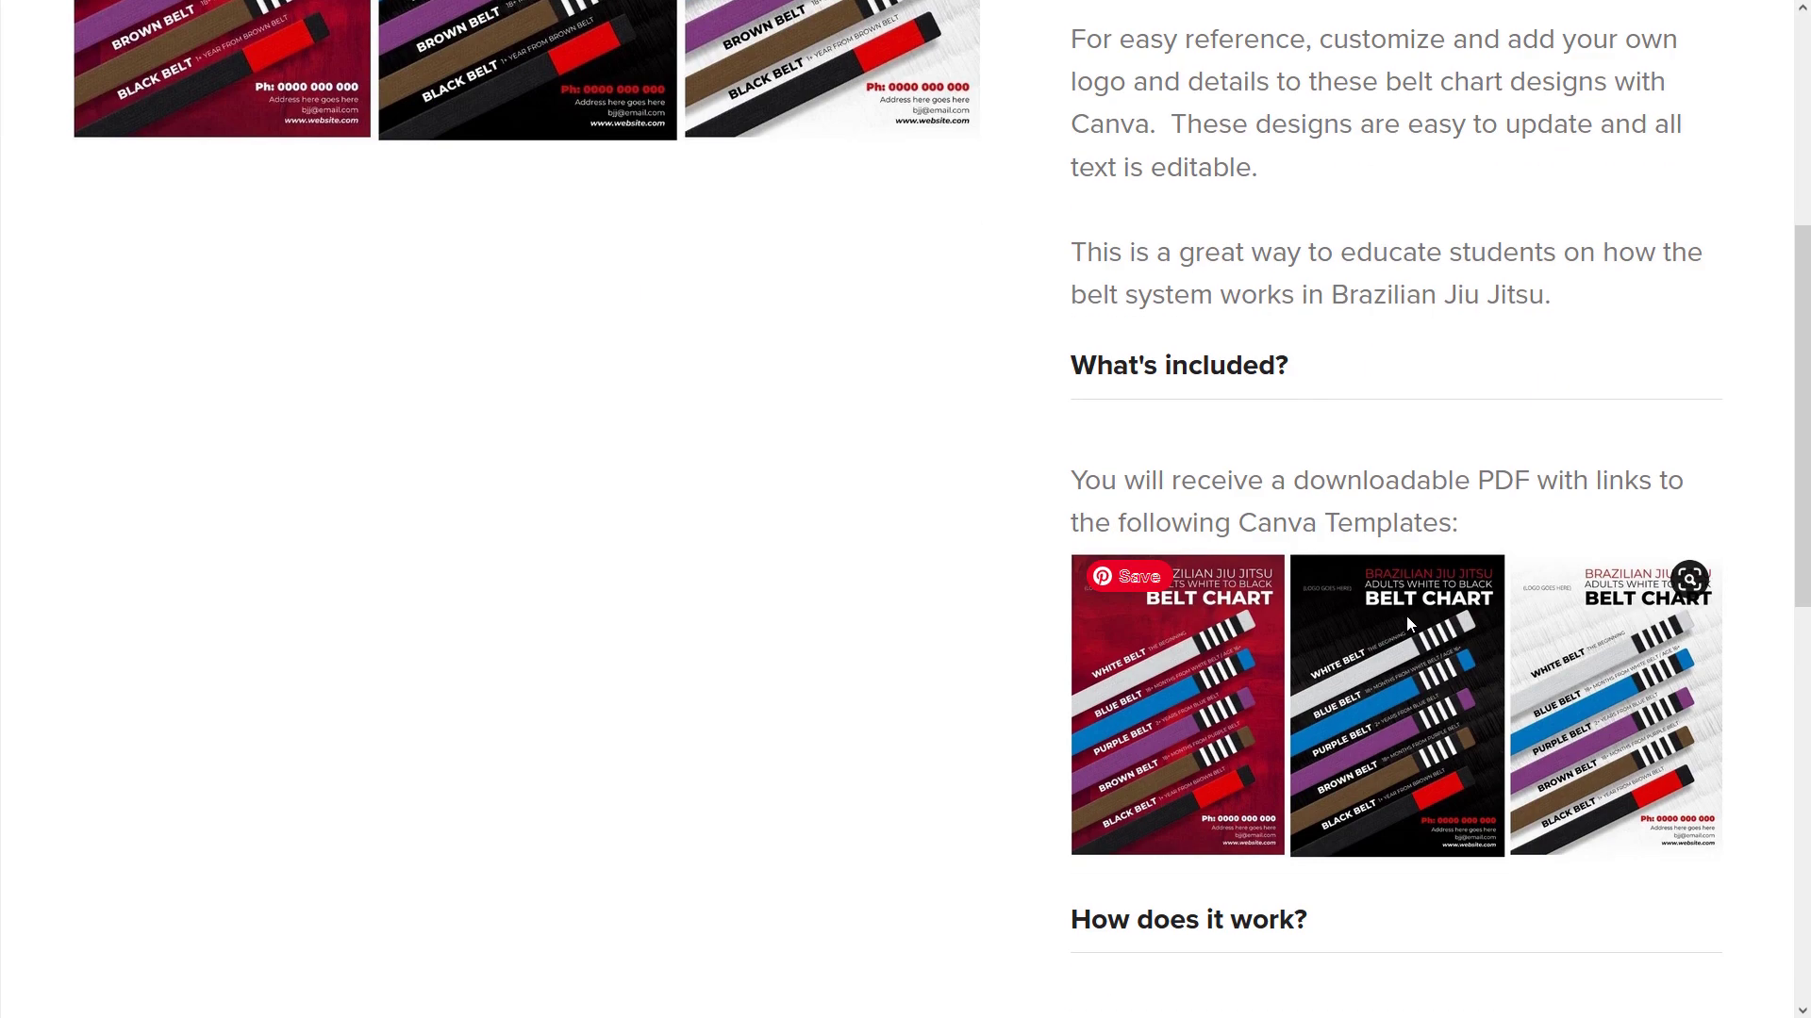
pyautogui.scroll(-5, 1408, 622)
pyautogui.scroll(15, 1444, 651)
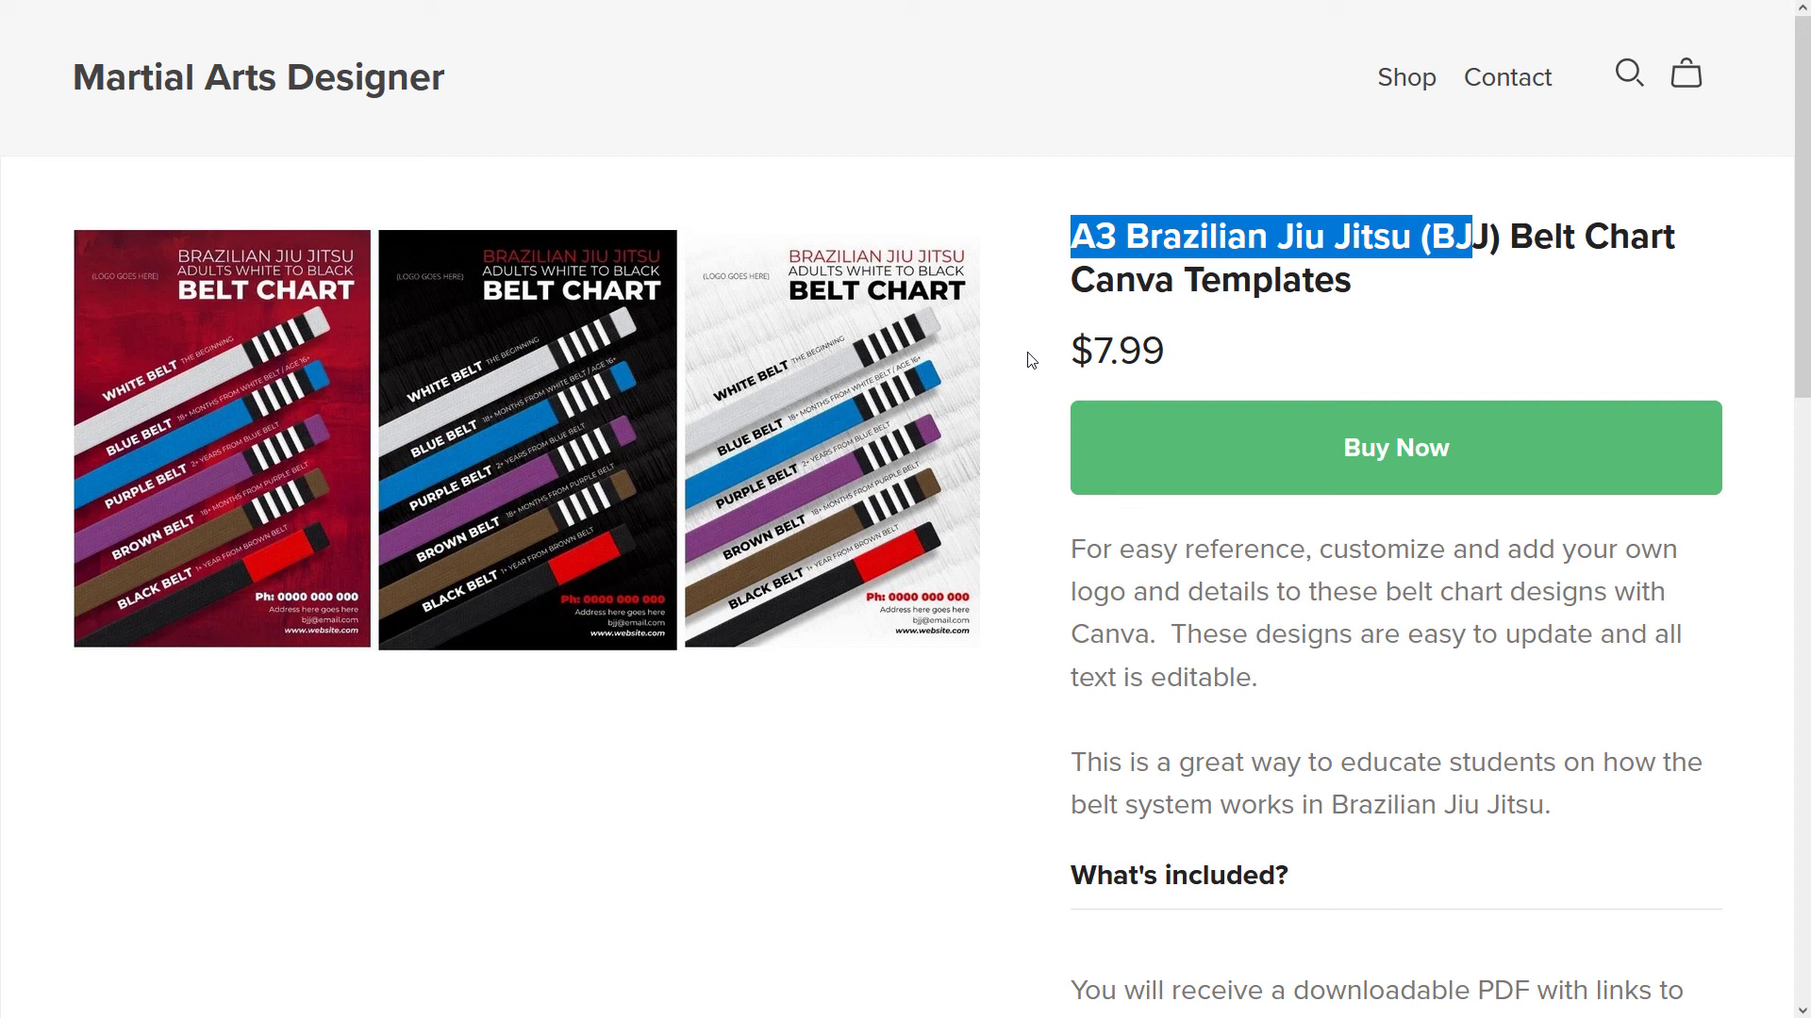
pyautogui.doubleClick(1132, 351)
pyautogui.click(1210, 346)
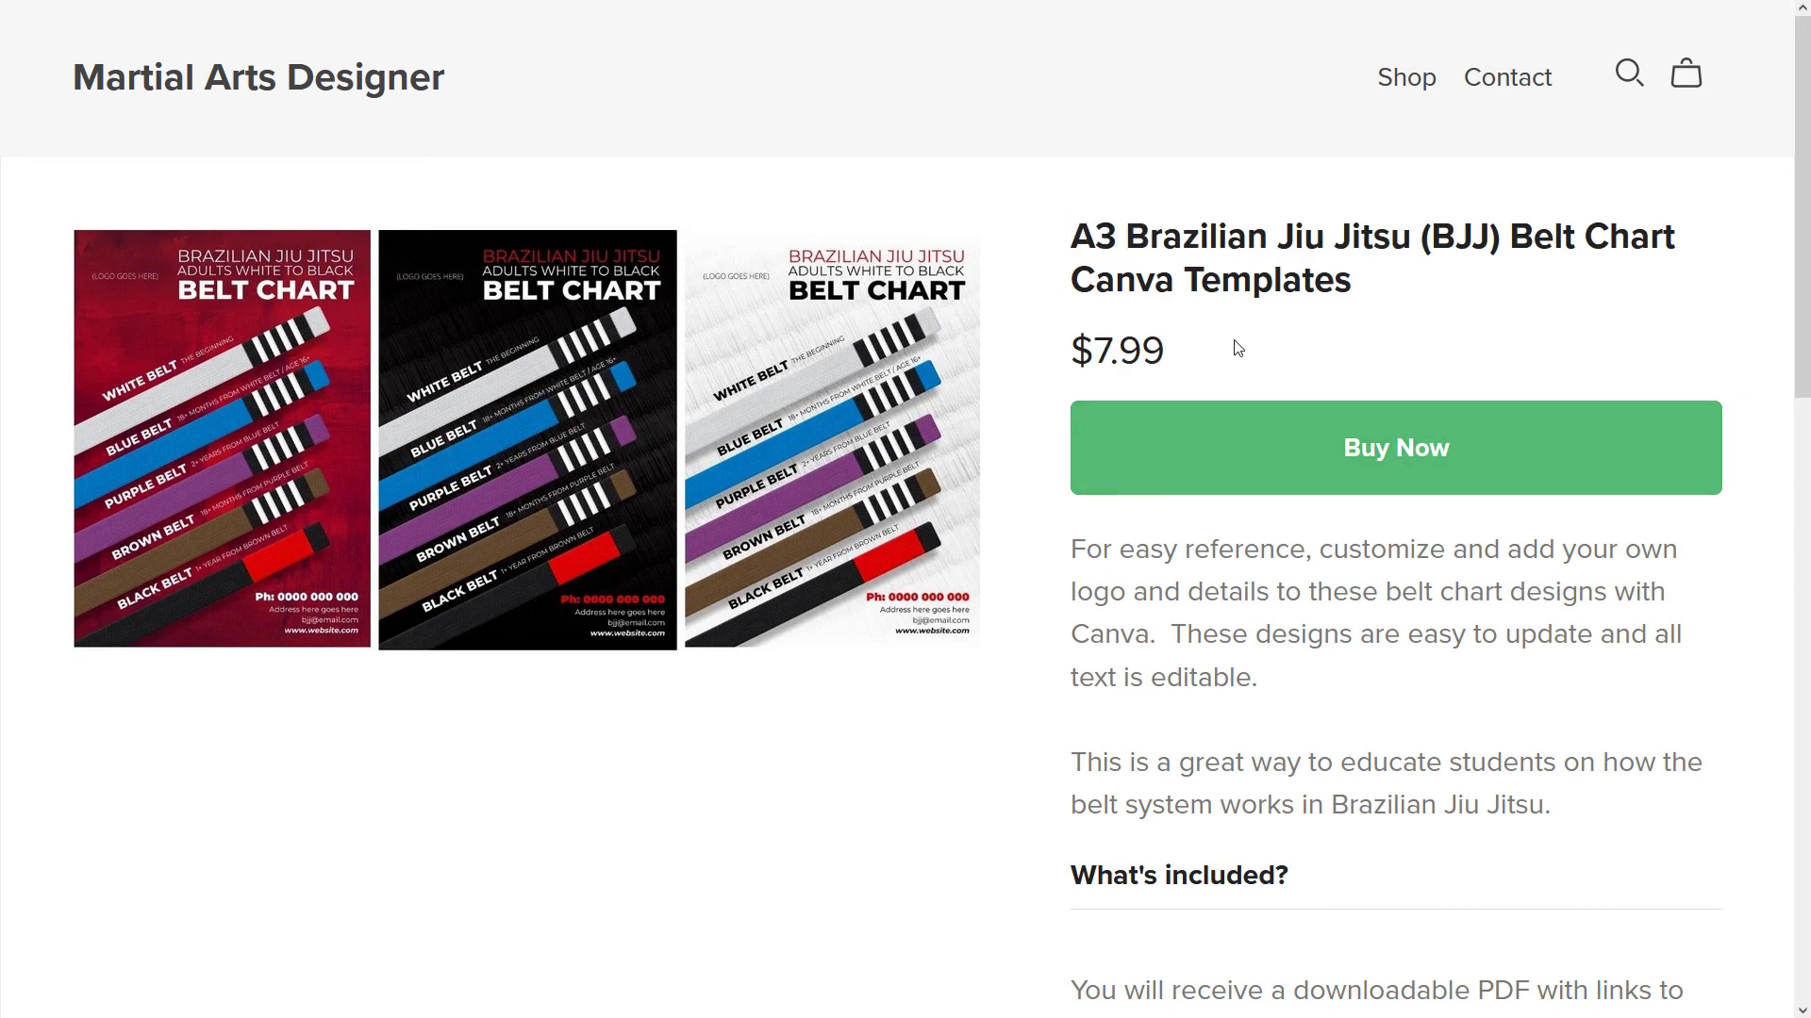